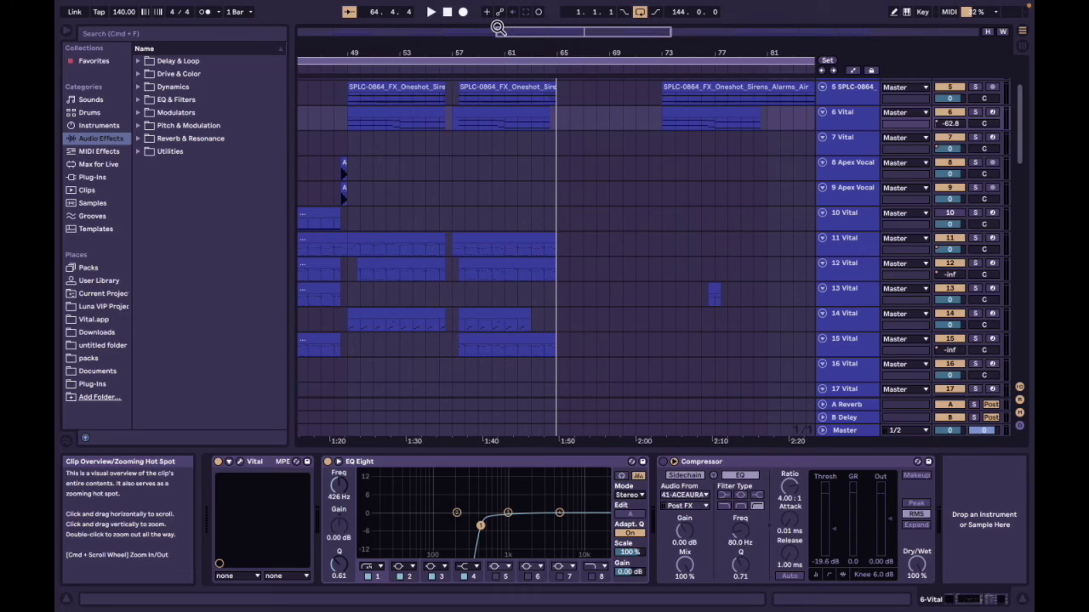
Step: Show the whole arrangement, solo the 1 Vital track and play its first clip from the start
{"action": "left_click_drag", "start_coordinate": [499, 28], "coordinate": [288, 191]}
{"action": "scroll", "coordinate": [328, 188], "scroll_direction": "up", "scroll_amount": 3}
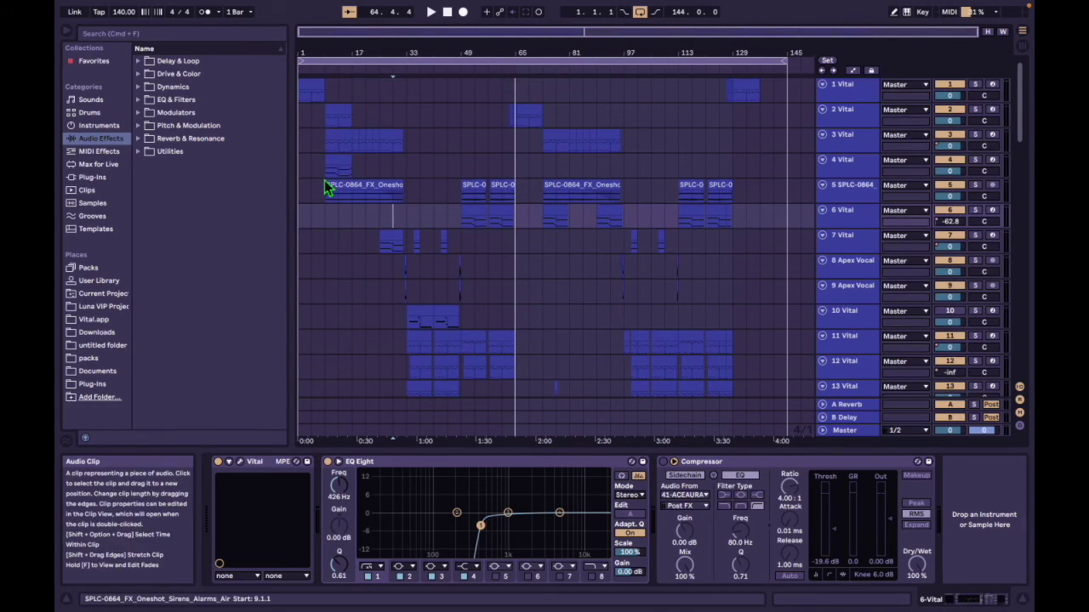
{"action": "left_click", "coordinate": [306, 168]}
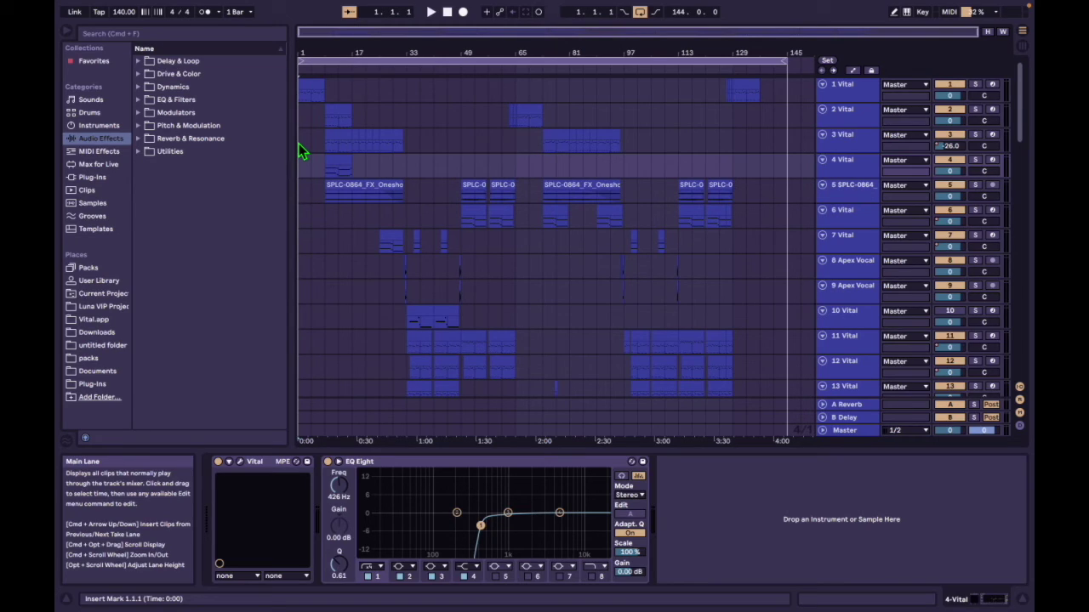
{"action": "left_click", "coordinate": [307, 99]}
{"action": "left_click", "coordinate": [975, 84]}
{"action": "key", "text": "space"}
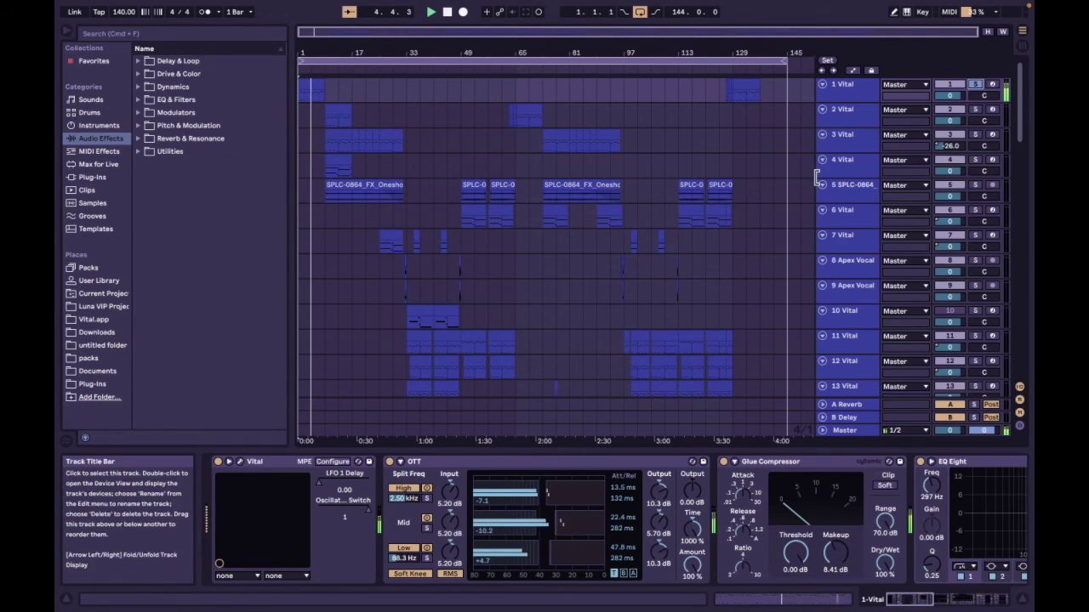
Step: Examine the EQ and reverb settings of the Hybrid Reverb on the 1 Vital track, including its algorithm options
{"action": "left_click", "coordinate": [961, 601]}
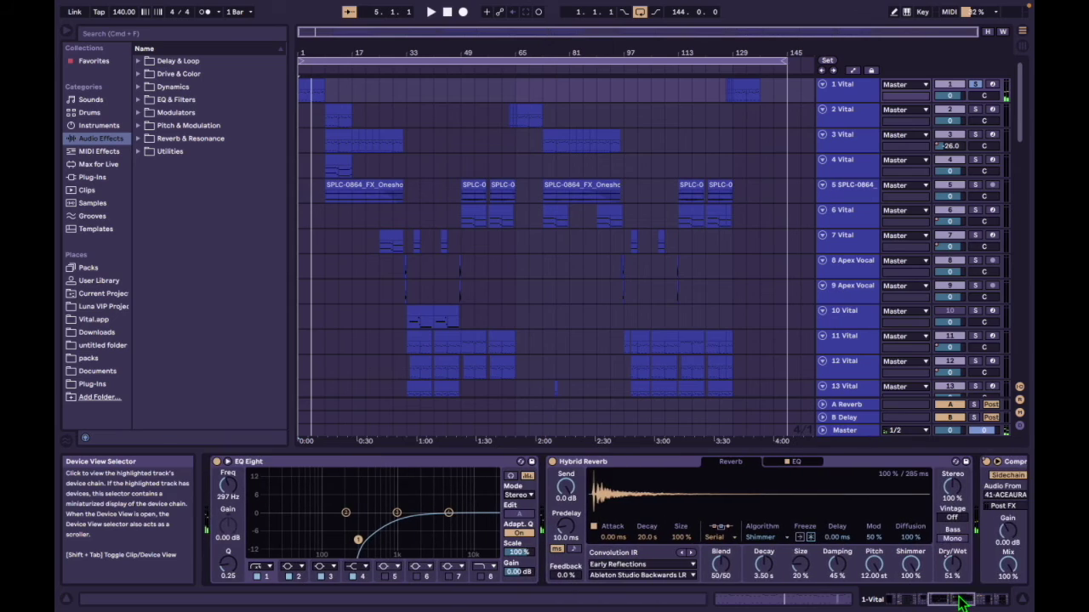
{"action": "left_click", "coordinate": [790, 464]}
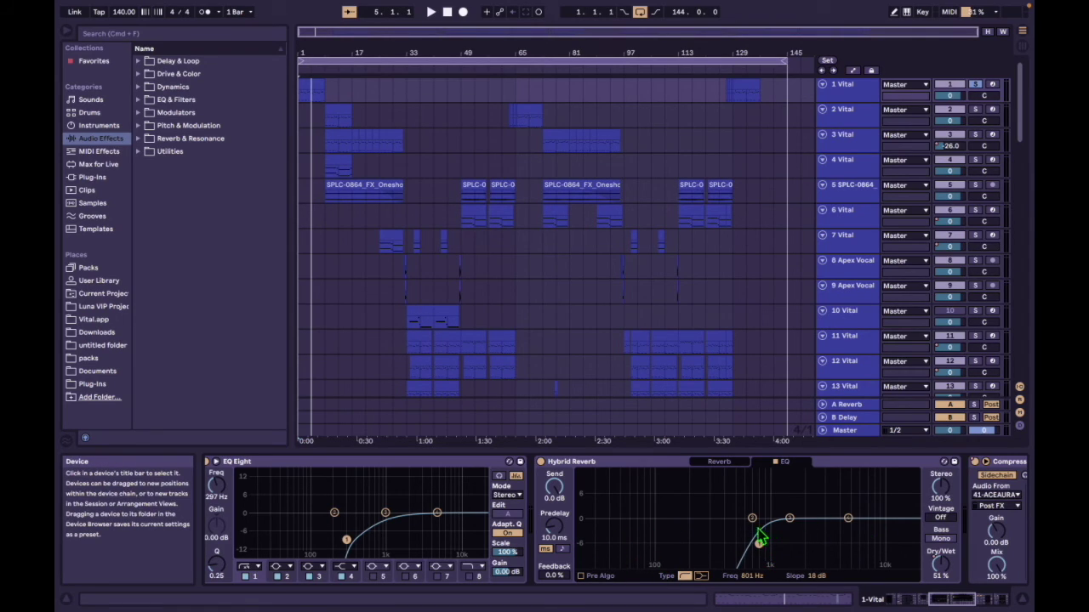
{"action": "left_click", "coordinate": [732, 462]}
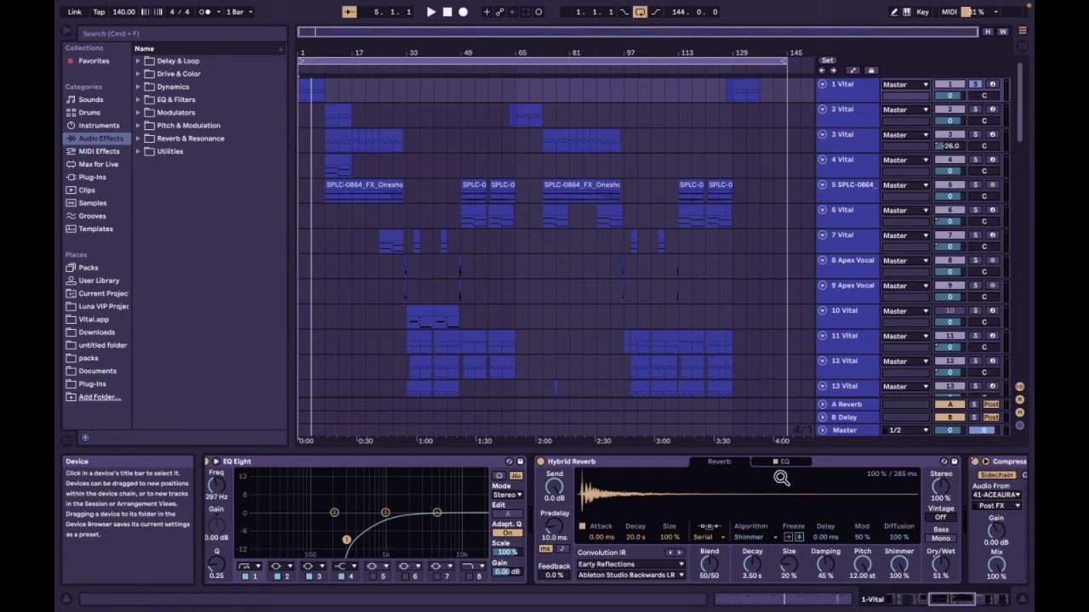
{"action": "left_click", "coordinate": [765, 537]}
{"action": "left_click", "coordinate": [768, 576]}
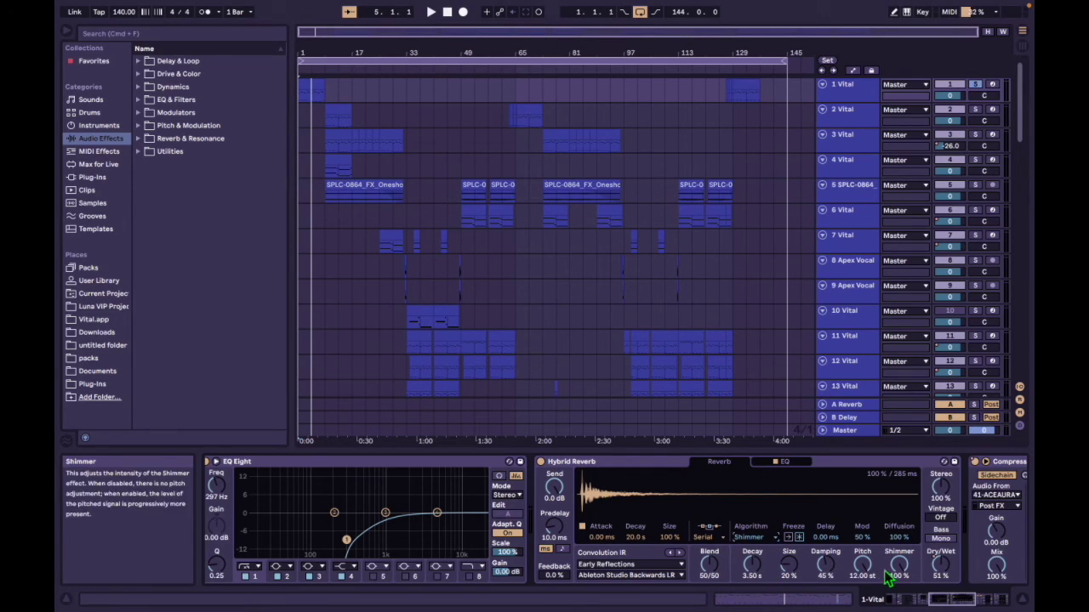
Step: Audition the Quartz algorithm in the Hybrid Reverb during playback, and switch back to Shimmer
{"action": "key", "text": "space"}
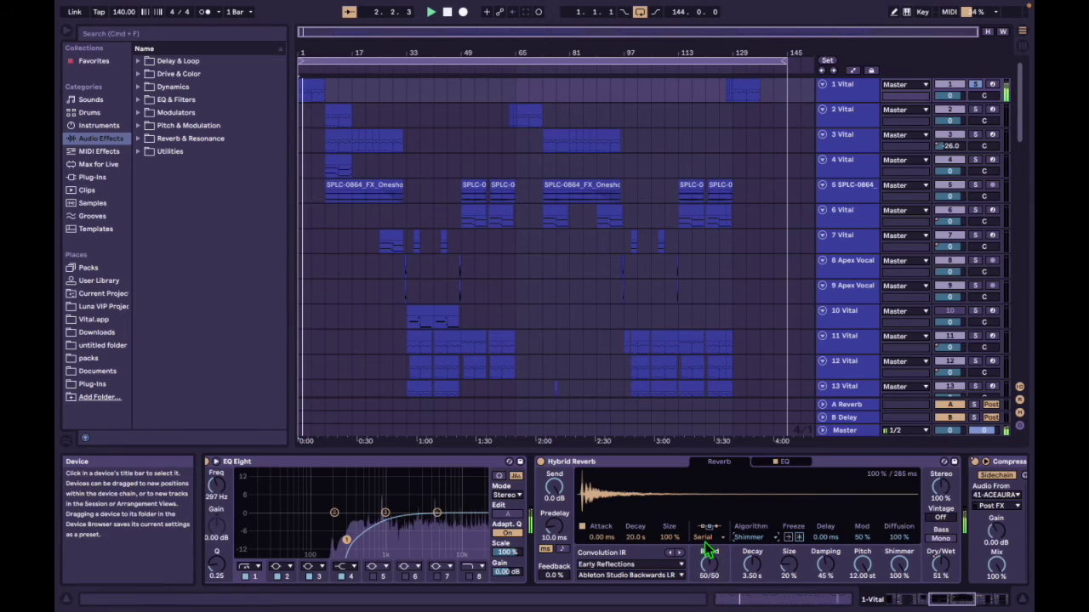
{"action": "left_click", "coordinate": [763, 541]}
{"action": "left_click", "coordinate": [766, 557]}
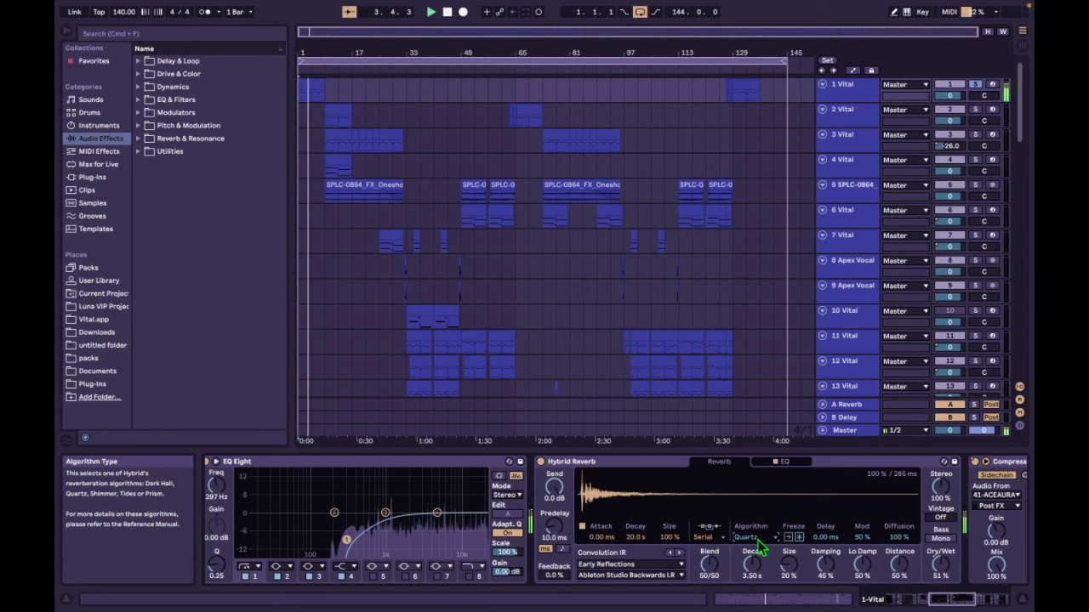
{"action": "left_click", "coordinate": [758, 540]}
{"action": "left_click", "coordinate": [769, 559]}
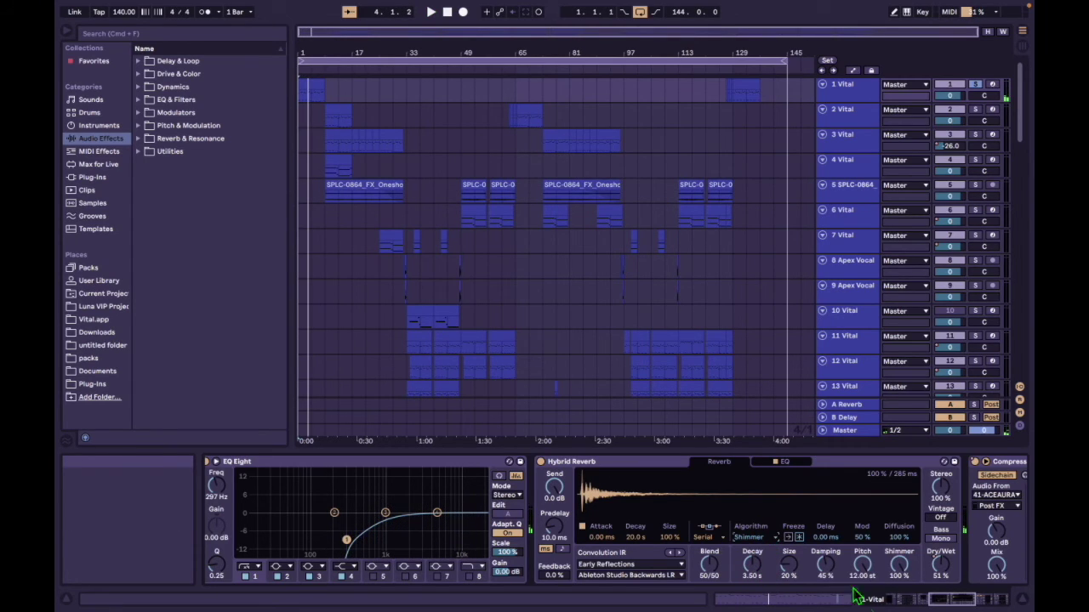
Step: Inspect the Compressor and Delay ending the 1 Vital track's device chain, and the effects of its Aura Pad patch
{"action": "scroll", "coordinate": [936, 586], "scroll_direction": "right", "scroll_amount": 10}
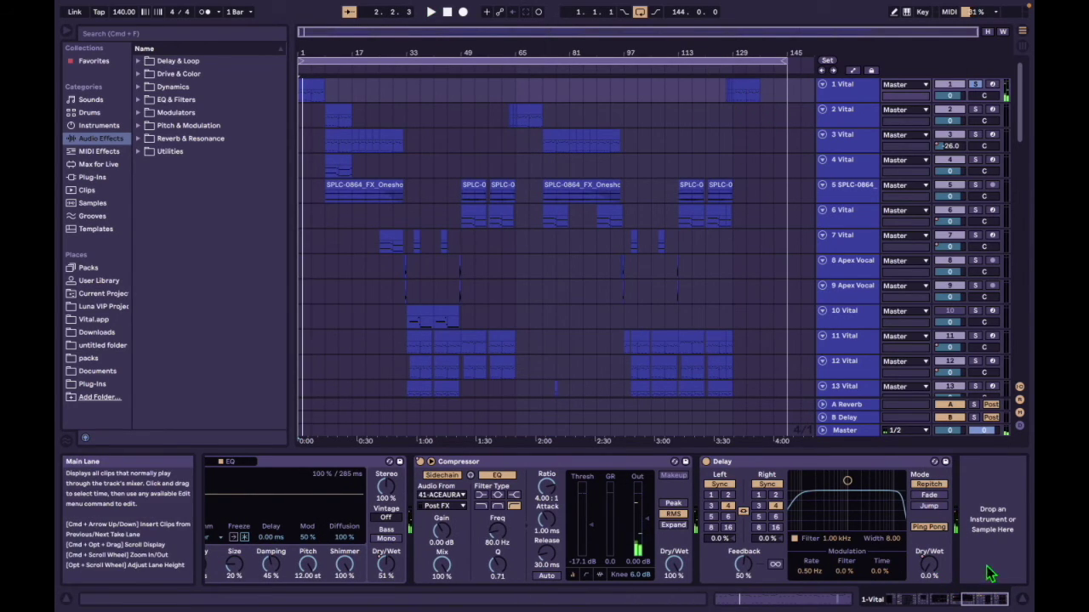
{"action": "scroll", "coordinate": [936, 578], "scroll_direction": "left", "scroll_amount": 10}
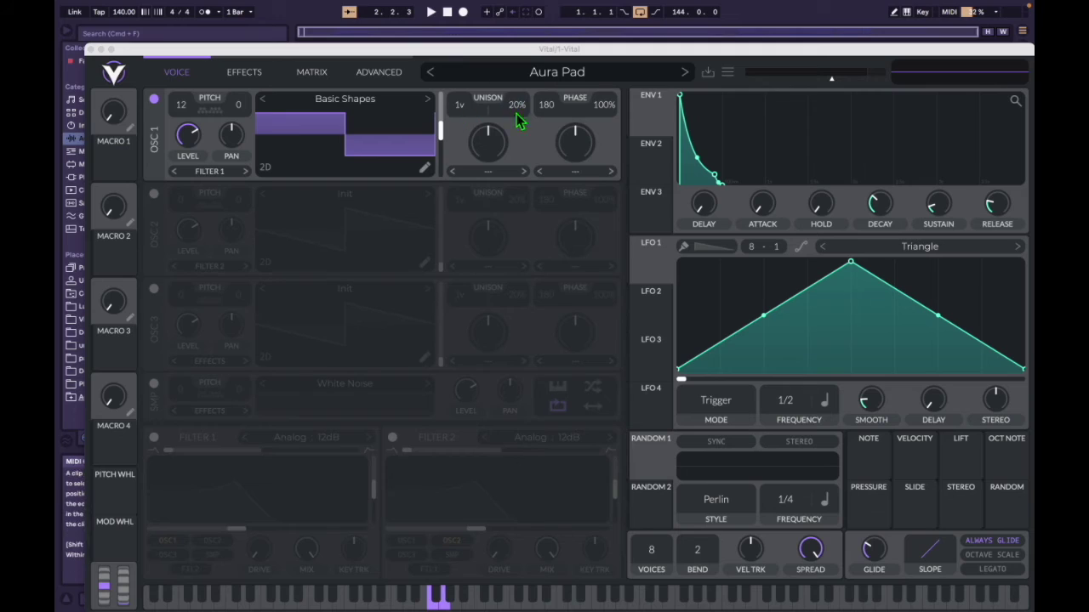
{"action": "left_click", "coordinate": [251, 74]}
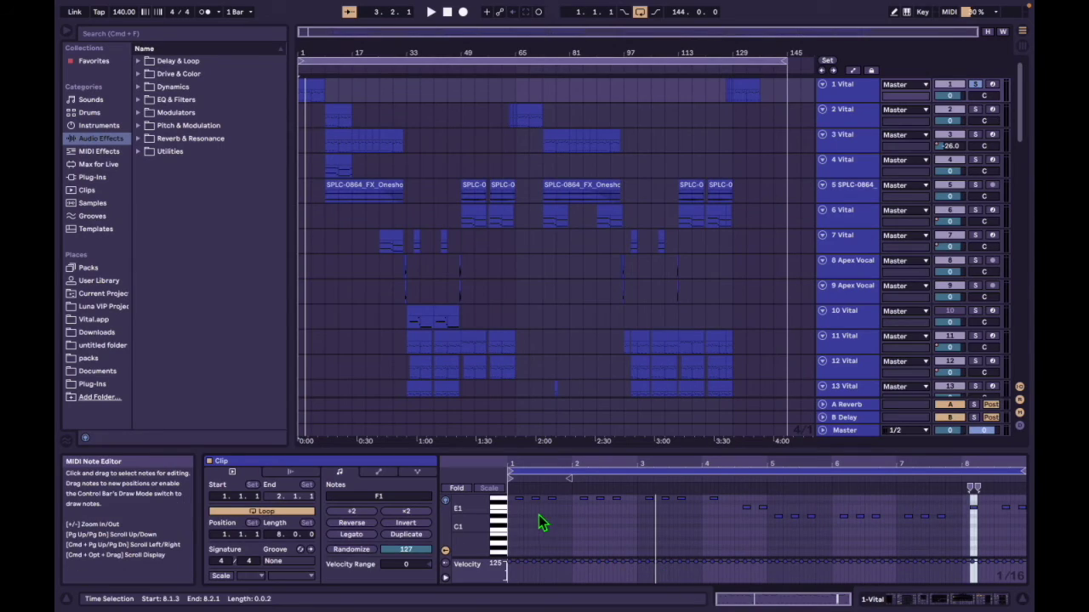
Step: Examine the MIDI notes across the octaves of the first clip on the 1 Vital track
{"action": "scroll", "coordinate": [540, 520], "scroll_direction": "up", "scroll_amount": 3}
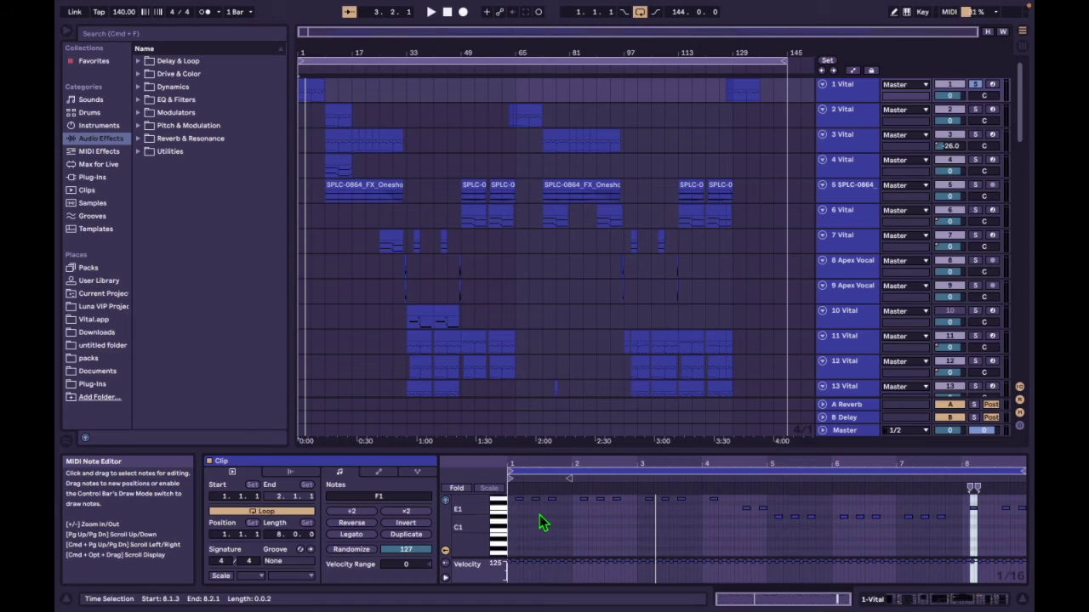
{"action": "scroll", "coordinate": [541, 523], "scroll_direction": "down", "scroll_amount": 3}
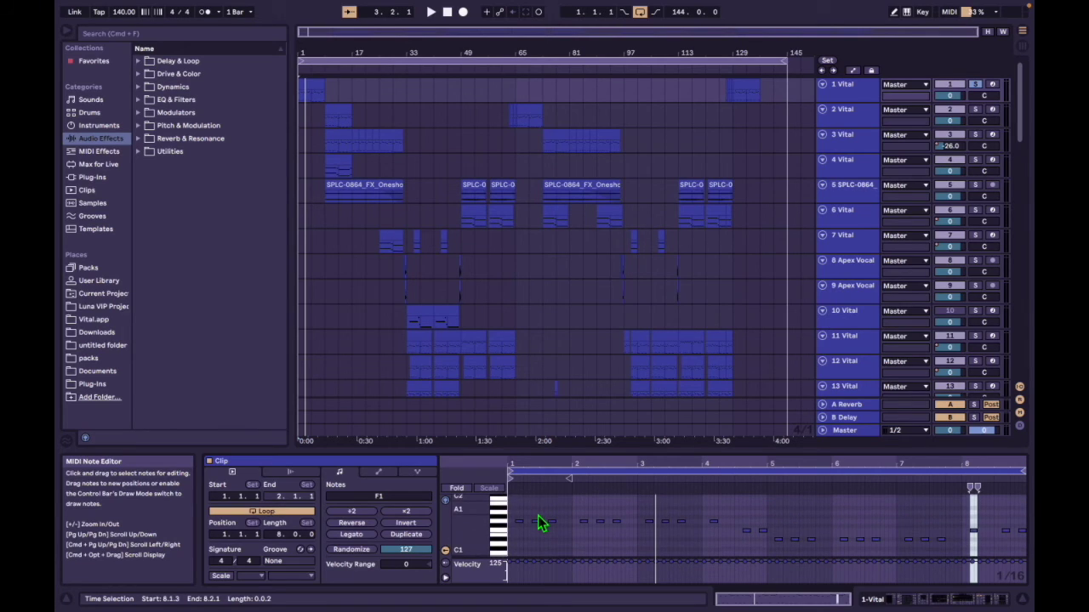
{"action": "scroll", "coordinate": [540, 521], "scroll_direction": "up", "scroll_amount": 1}
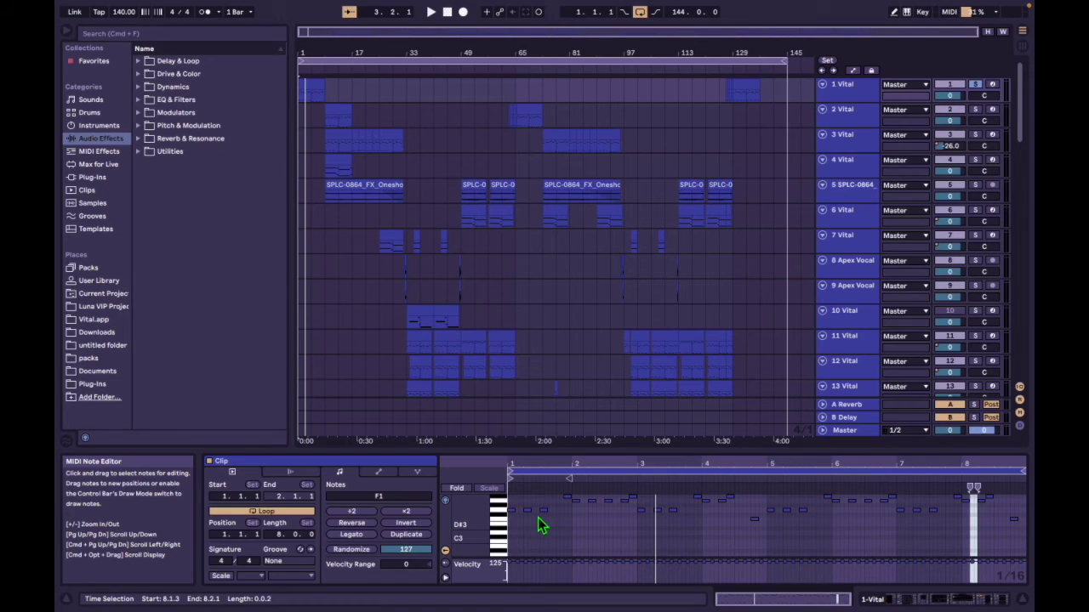
Step: Solo the 26 Vital track and play its first clip
{"action": "scroll", "coordinate": [340, 323], "scroll_direction": "down", "scroll_amount": 8}
{"action": "left_click", "coordinate": [308, 320]}
{"action": "left_click", "coordinate": [975, 314]}
{"action": "key", "text": "space"}
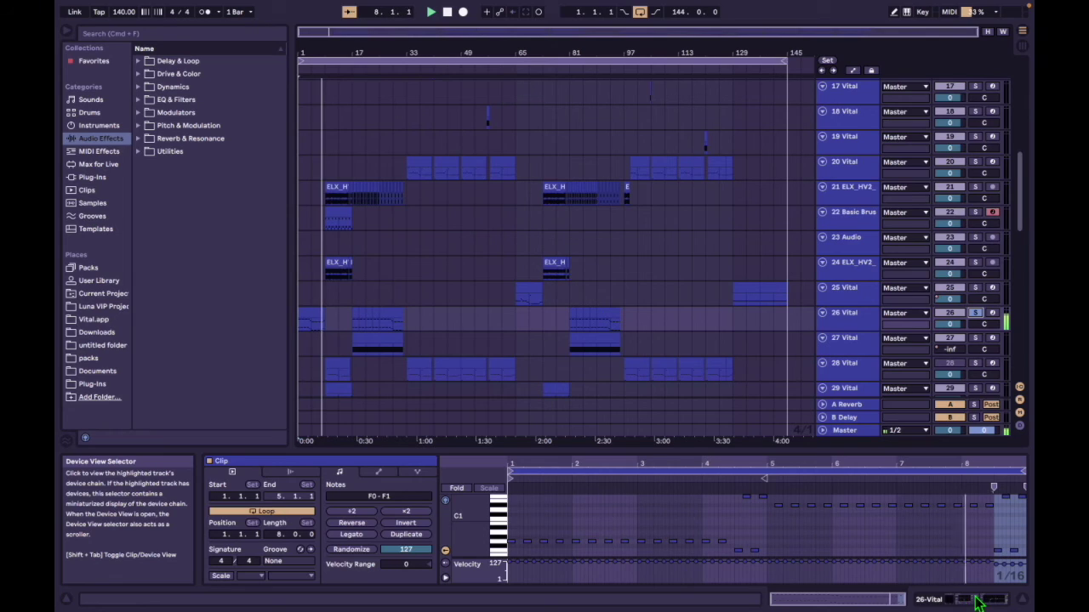
Step: Inspect the 26 Vital track's synth patch, checking its voice, advanced and effects settings, and close the plugin window
{"action": "left_click", "coordinate": [979, 602]}
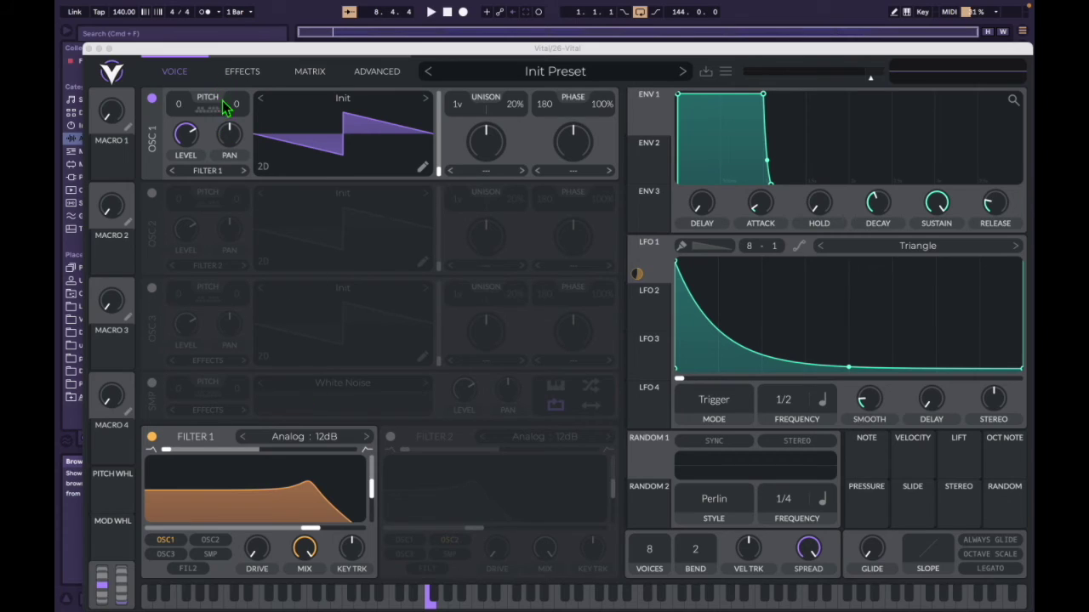
{"action": "left_click", "coordinate": [243, 72]}
{"action": "left_click", "coordinate": [376, 73]}
{"action": "left_click", "coordinate": [245, 73]}
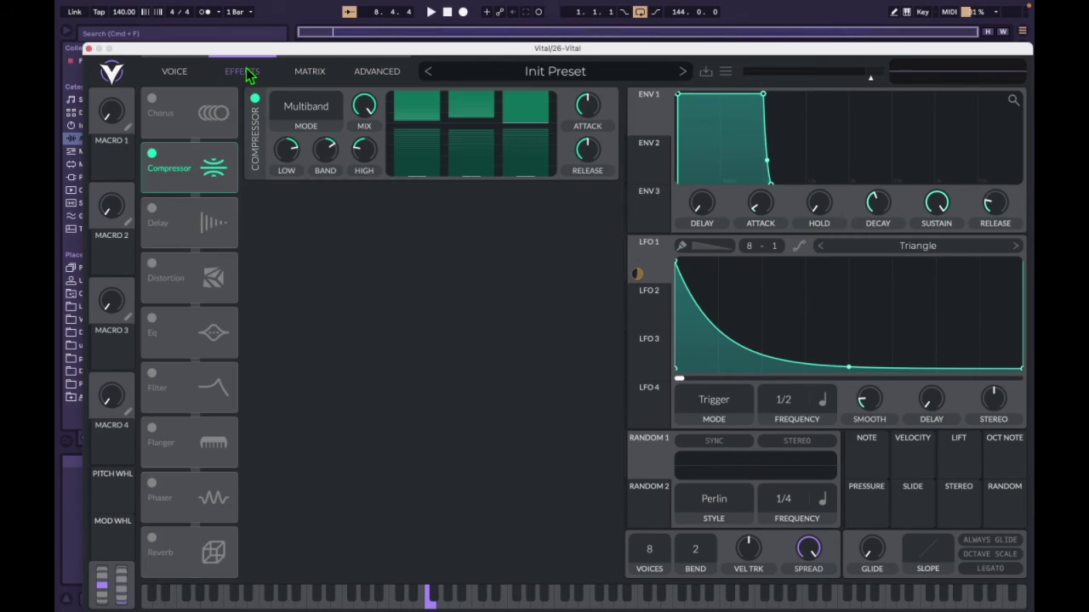
{"action": "left_click", "coordinate": [89, 49]}
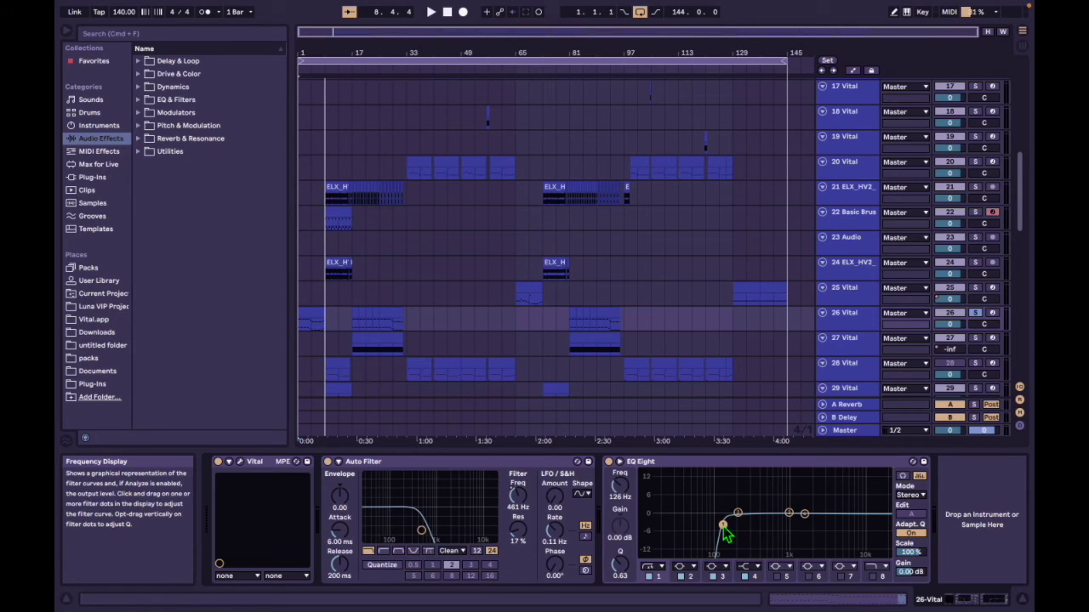
Step: Adjust the low cut of the EQ Eight on the 26 Vital track to 150 Hz while listening to playback
{"action": "mouse_move", "coordinate": [722, 525]}
{"action": "left_mouse_down"}
{"action": "mouse_move", "coordinate": [660, 524]}
{"action": "mouse_move", "coordinate": [712, 524]}
{"action": "left_mouse_up"}
{"action": "key", "text": "space"}
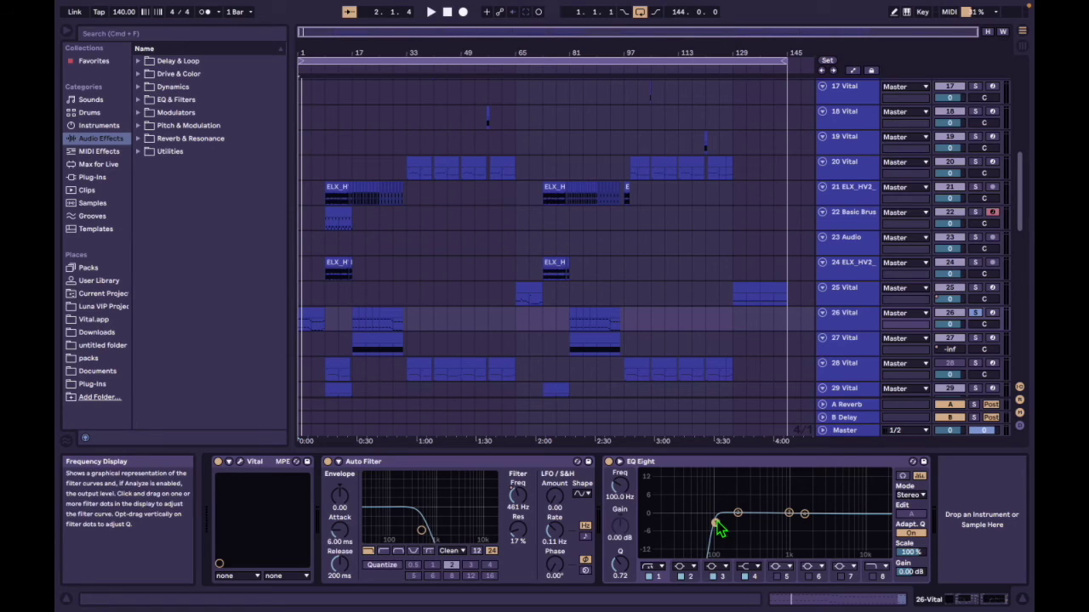
{"action": "key", "text": "space"}
{"action": "left_click_drag", "start_coordinate": [717, 526], "coordinate": [729, 524]}
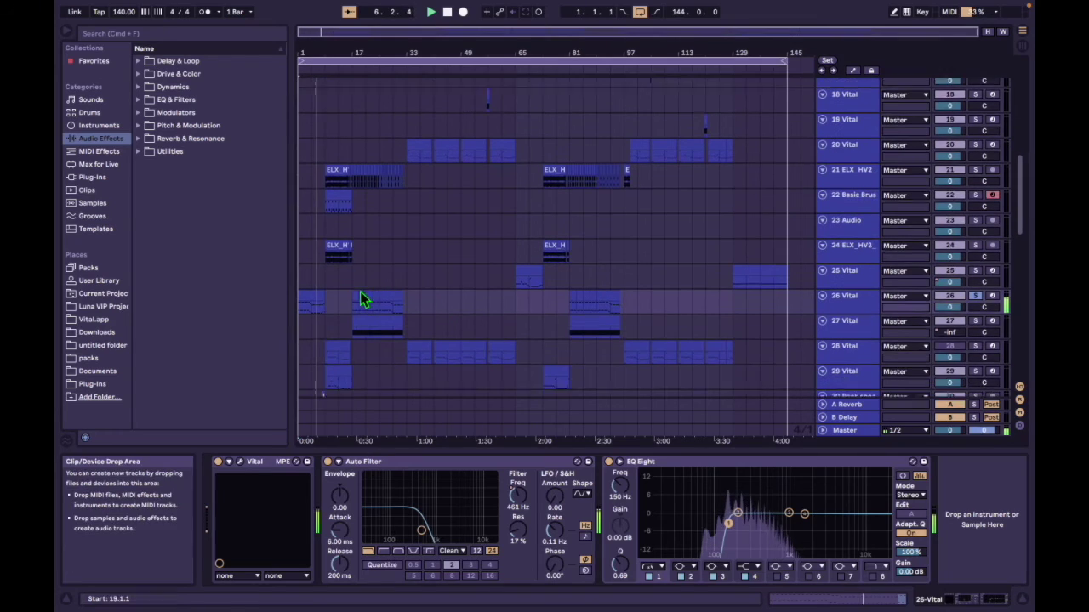
{"action": "scroll", "coordinate": [361, 292], "scroll_direction": "down", "scroll_amount": 2}
{"action": "key", "text": "space"}
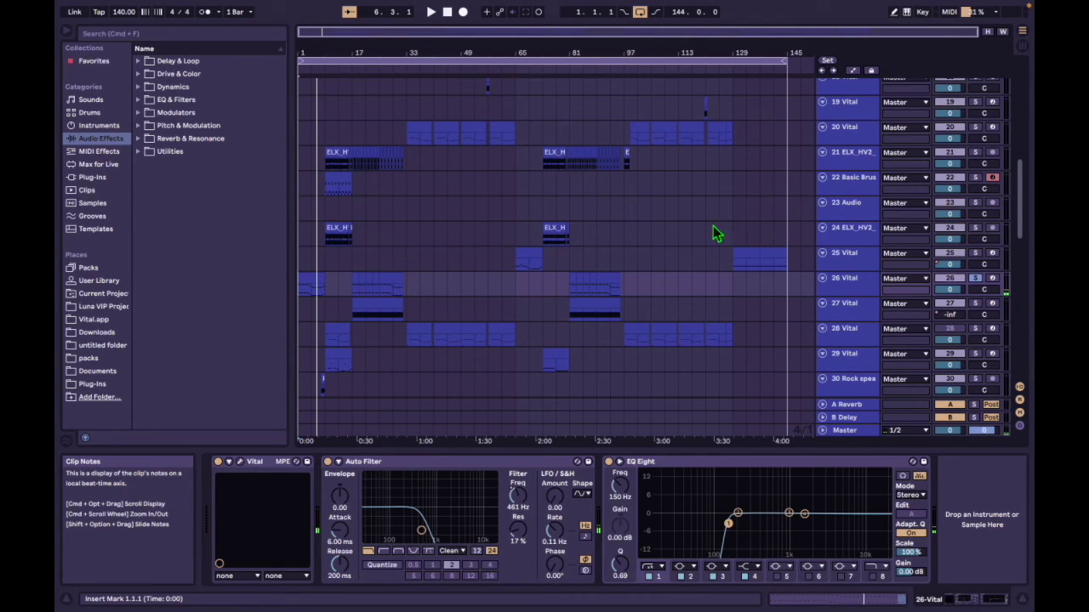
Step: Unsolo the 26 Vital track, play all tracks from the start and look through the track list
{"action": "key", "text": "space"}
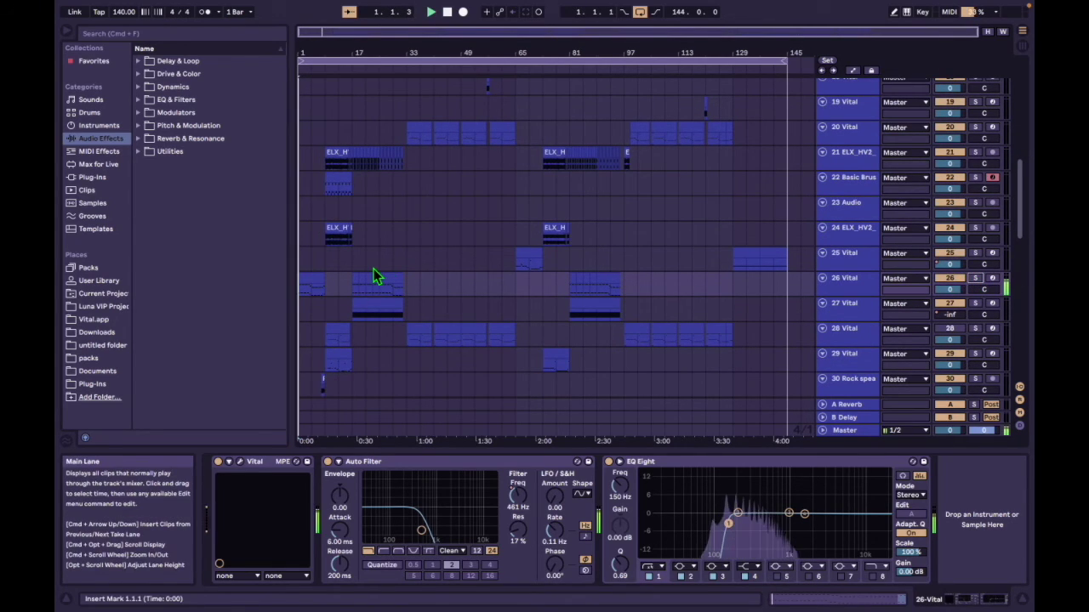
{"action": "scroll", "coordinate": [332, 281], "scroll_direction": "up", "scroll_amount": 1}
{"action": "scroll", "coordinate": [328, 282], "scroll_direction": "up", "scroll_amount": 15}
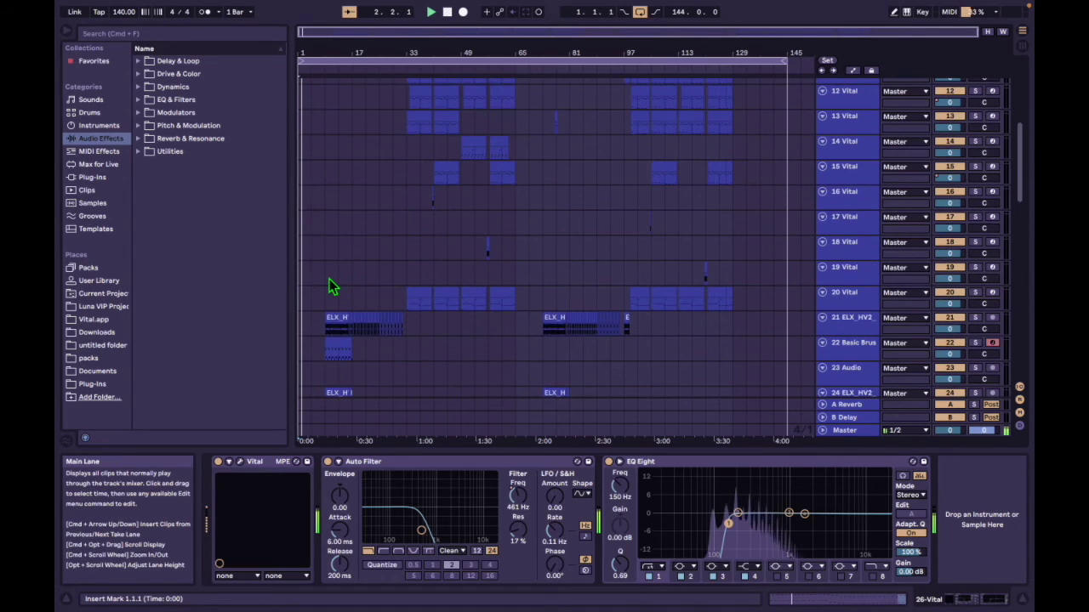
{"action": "scroll", "coordinate": [329, 293], "scroll_direction": "down", "scroll_amount": 20}
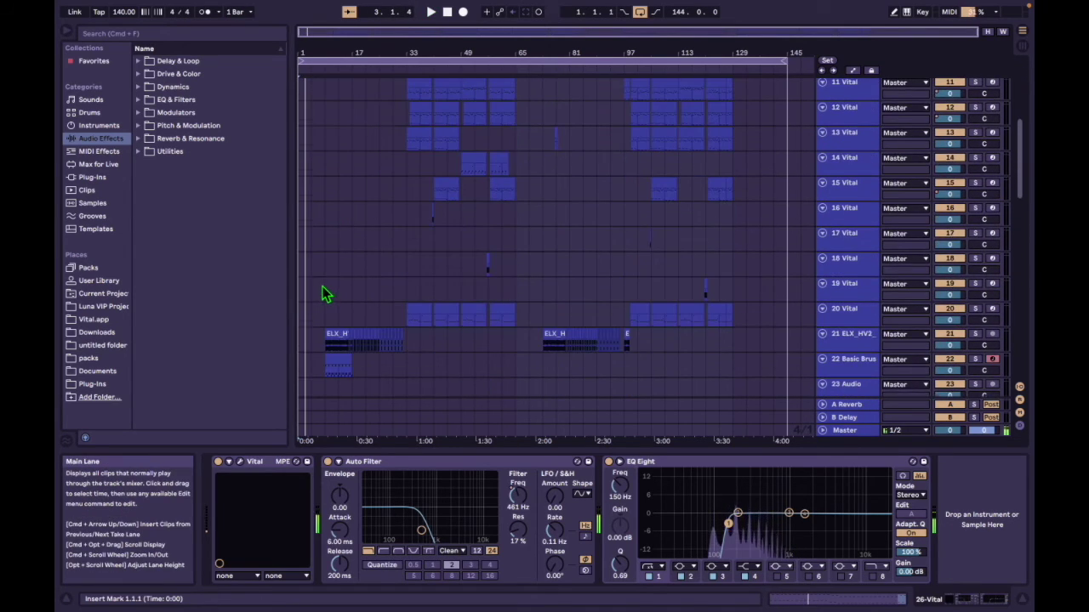
Step: Solo the 34 FX_Riser track and play its first clip from bar 1
{"action": "left_click", "coordinate": [308, 165]}
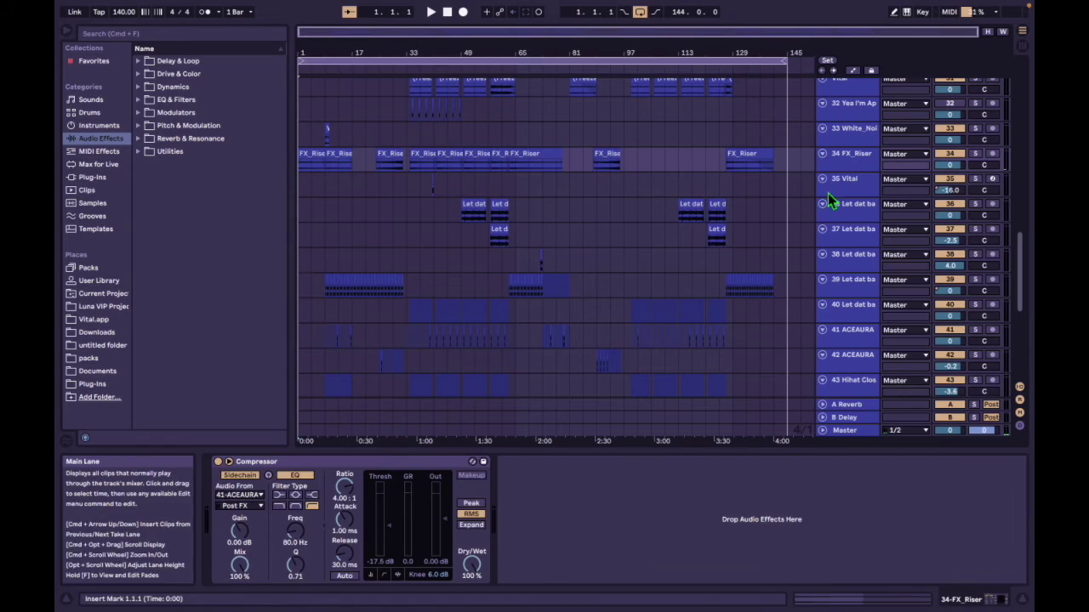
{"action": "key", "text": "space"}
{"action": "left_click", "coordinate": [976, 154]}
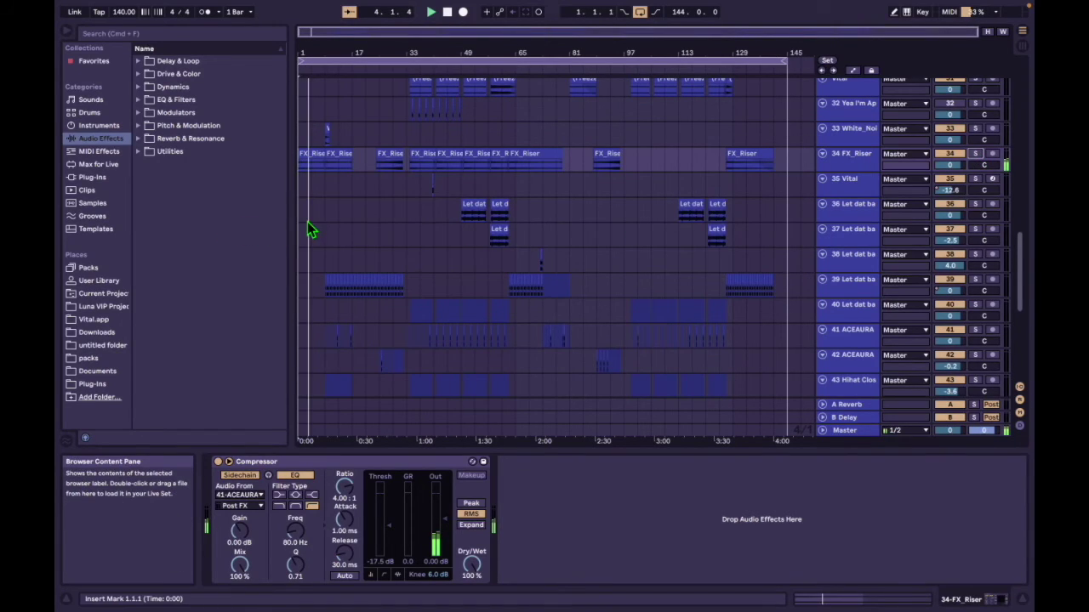
Step: Look over the uppermost tracks at a closer timeline zoom while the intro plays with all layers
{"action": "scroll", "coordinate": [308, 220], "scroll_direction": "up", "scroll_amount": 15}
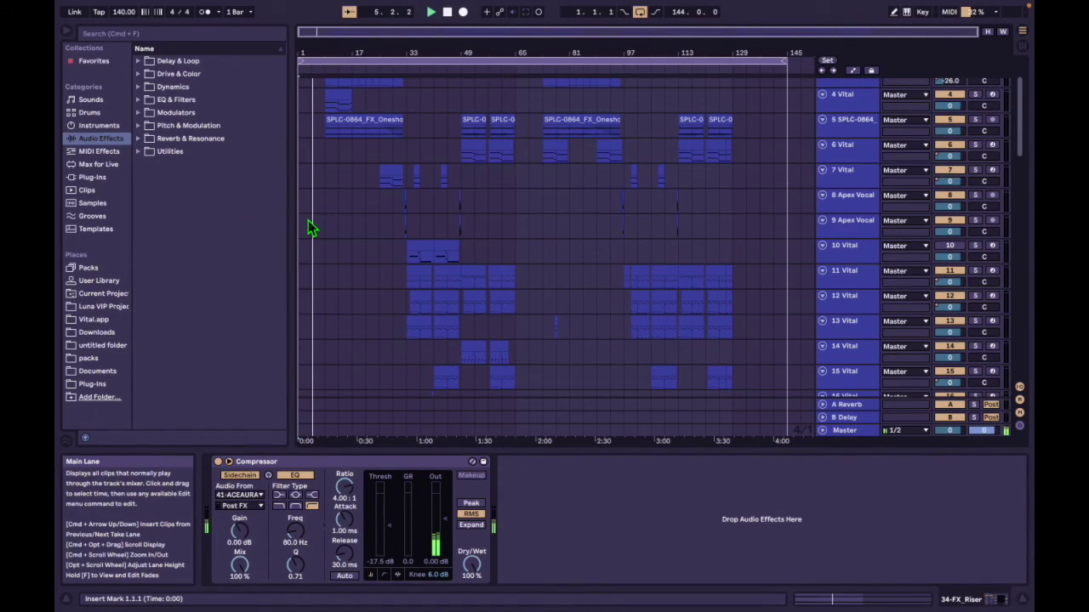
{"action": "scroll", "coordinate": [340, 34], "scroll_direction": "up", "scroll_amount": 10}
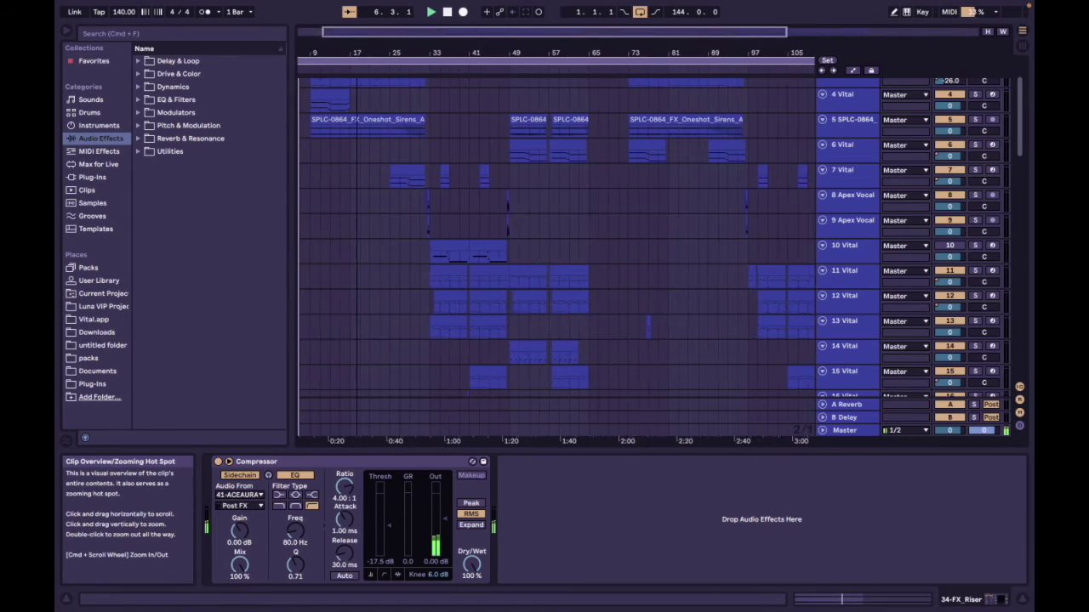
{"action": "scroll", "coordinate": [332, 238], "scroll_direction": "up", "scroll_amount": 1}
{"action": "scroll", "coordinate": [334, 238], "scroll_direction": "up", "scroll_amount": 3}
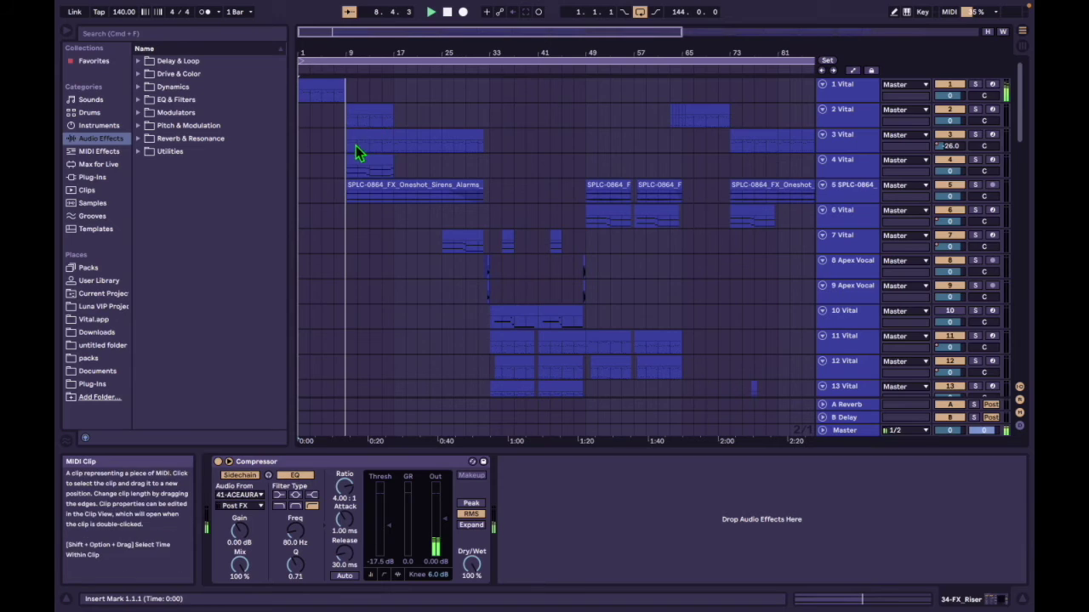
Step: Solo the 30 Rock speakers track, play its clip just before bar 9 and increase the track's height
{"action": "scroll", "coordinate": [350, 162], "scroll_direction": "down", "scroll_amount": 10}
{"action": "scroll", "coordinate": [345, 176], "scroll_direction": "down", "scroll_amount": 13}
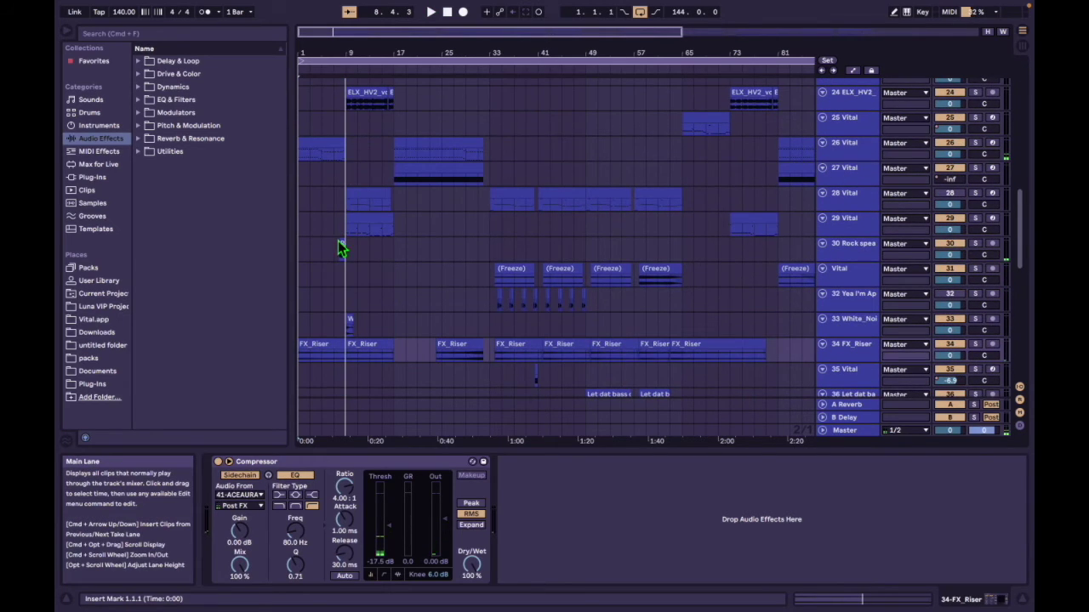
{"action": "left_click", "coordinate": [343, 247]}
{"action": "left_click", "coordinate": [975, 244]}
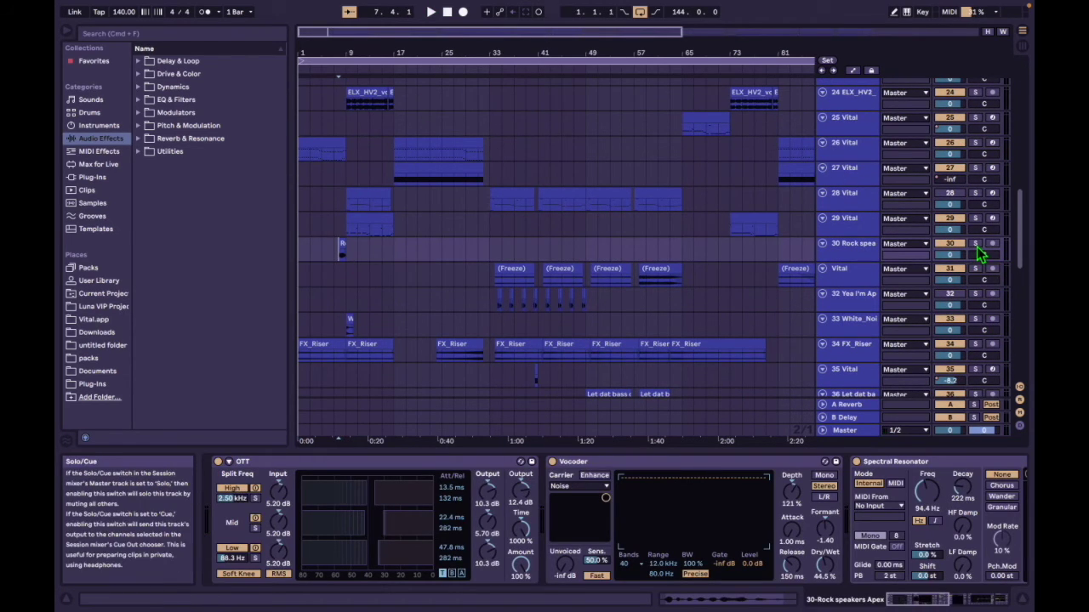
{"action": "key", "text": "space"}
{"action": "left_click_drag", "start_coordinate": [454, 38], "coordinate": [459, 195]}
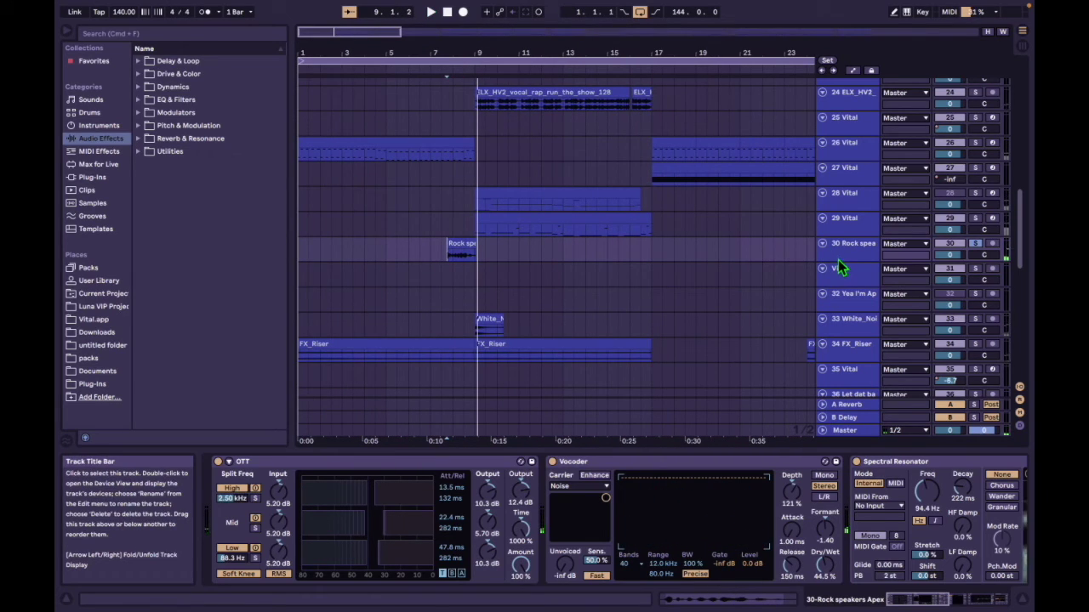
{"action": "left_click_drag", "start_coordinate": [838, 259], "coordinate": [839, 272]}
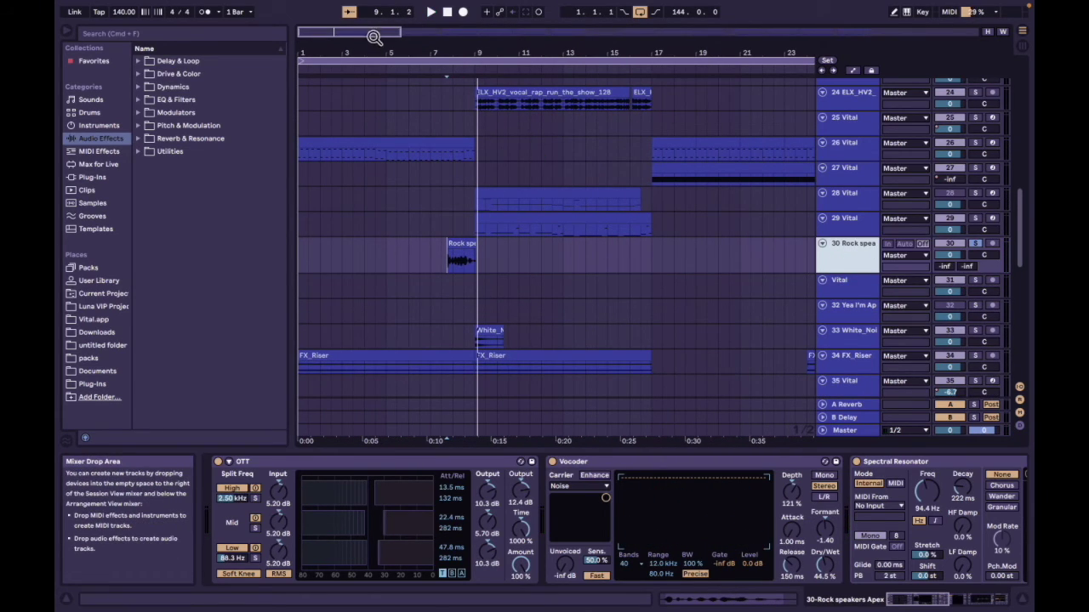
Step: Zoom in on the Rock speakers Apex clip and examine the Vocoder and Spectral Resonator in its track's device chain
{"action": "left_click_drag", "start_coordinate": [376, 37], "coordinate": [437, 321]}
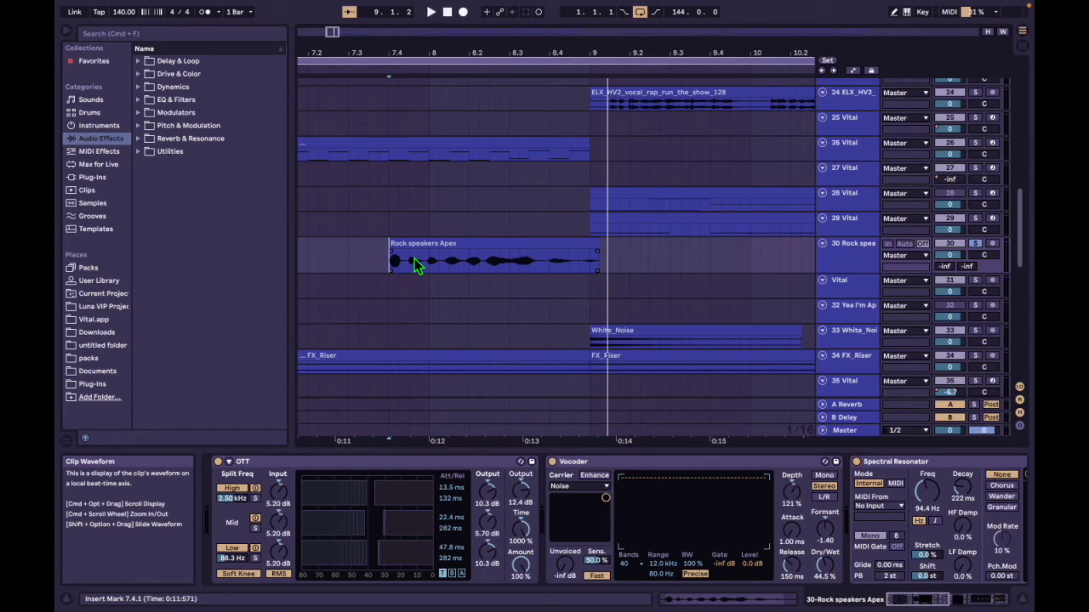
{"action": "scroll", "coordinate": [493, 502], "scroll_direction": "right", "scroll_amount": 2}
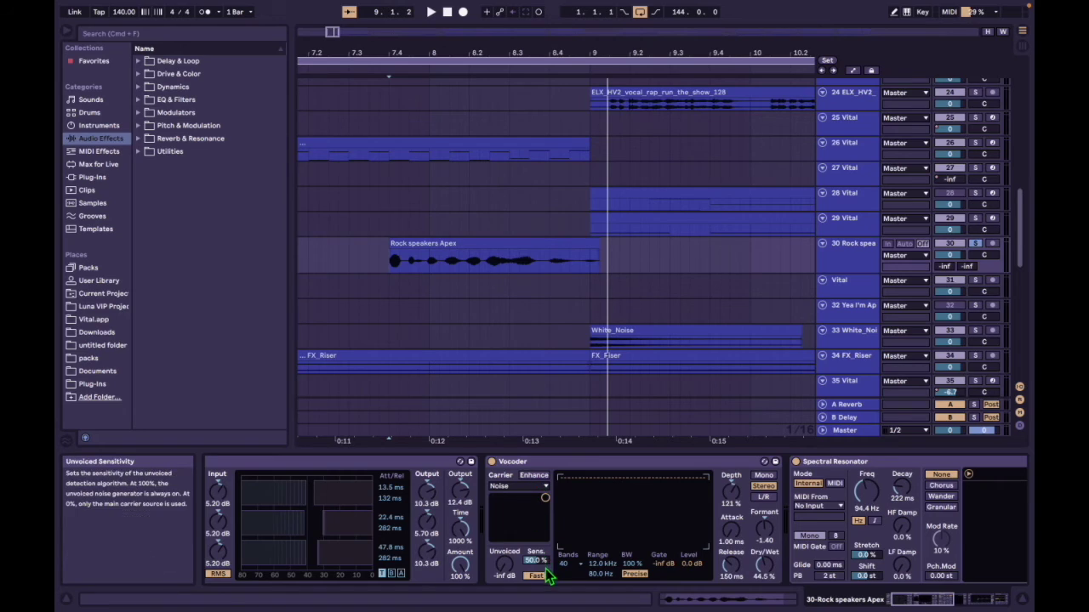
{"action": "left_click", "coordinate": [535, 490]}
{"action": "left_click", "coordinate": [533, 498]}
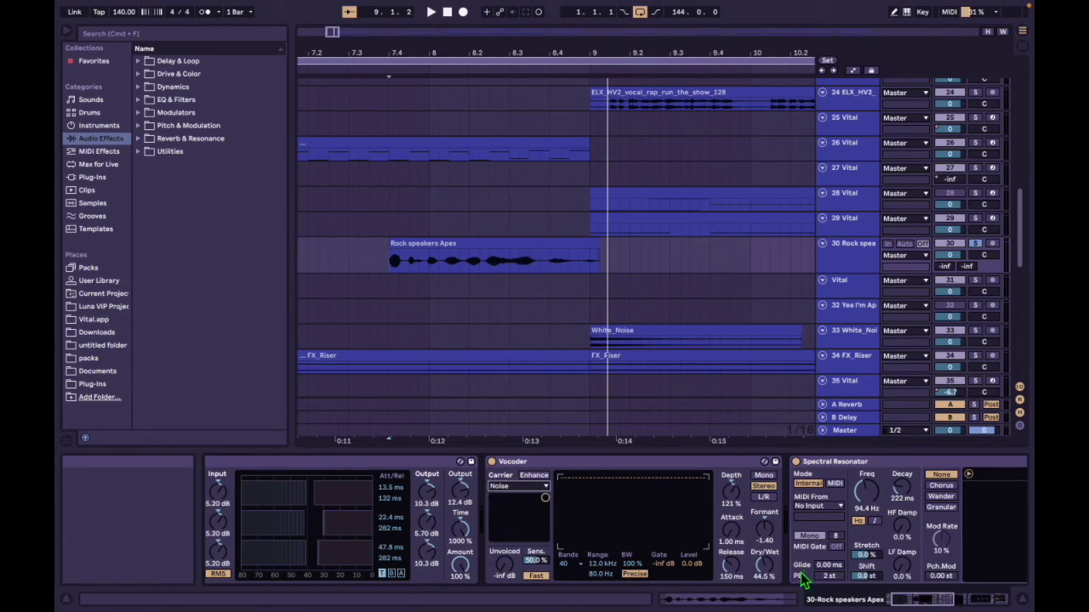
{"action": "left_click_drag", "start_coordinate": [908, 589], "coordinate": [930, 596]}
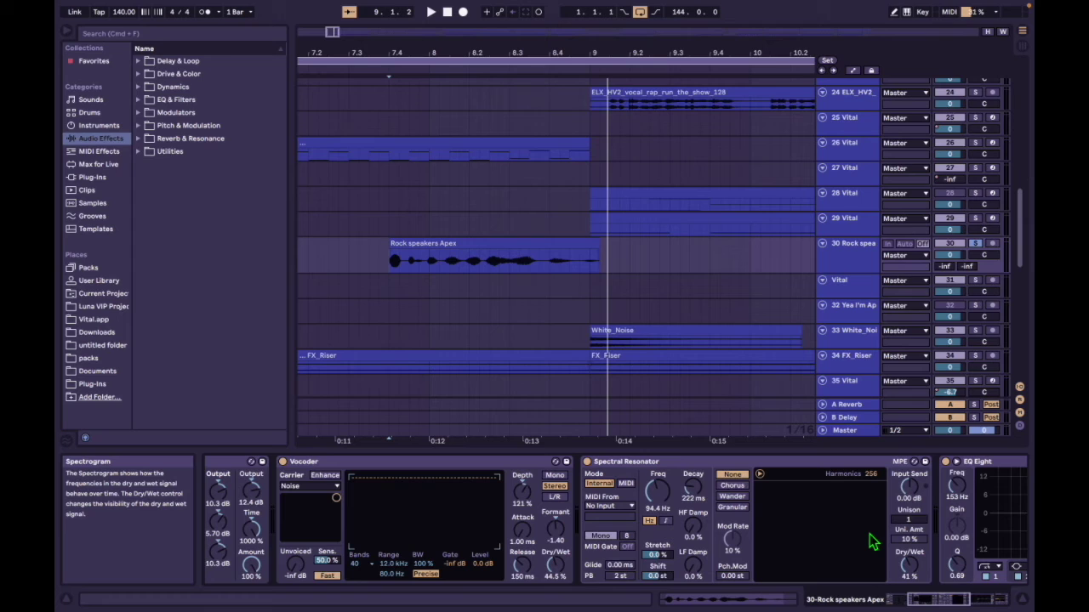
Step: Play the Rock speakers Apex clip with Spectral Resonator on and then bypassed, and switch the device back on
{"action": "key", "text": "space"}
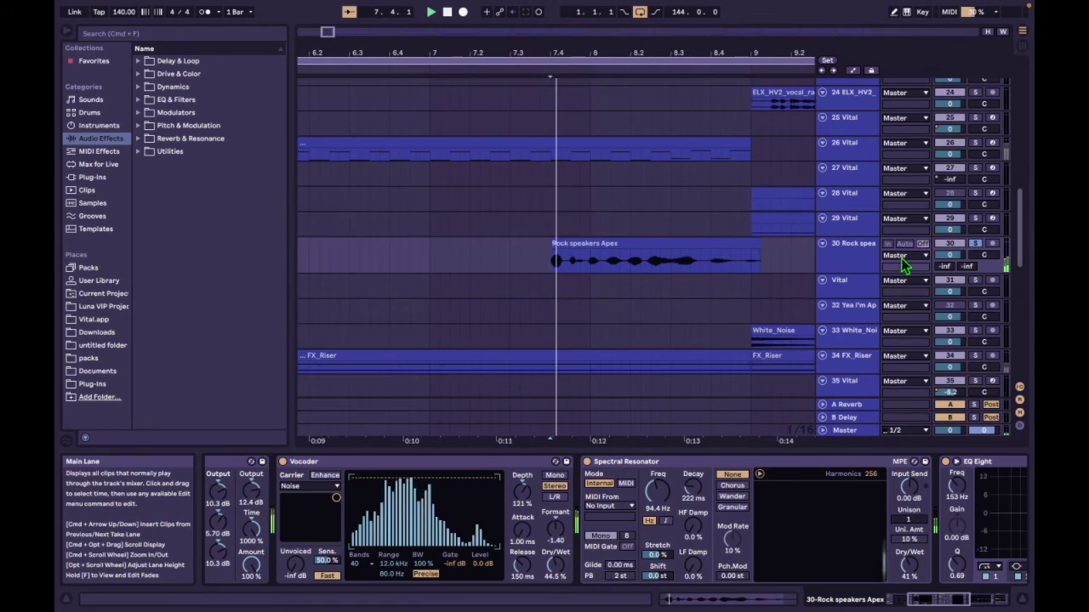
{"action": "left_click", "coordinate": [586, 463]}
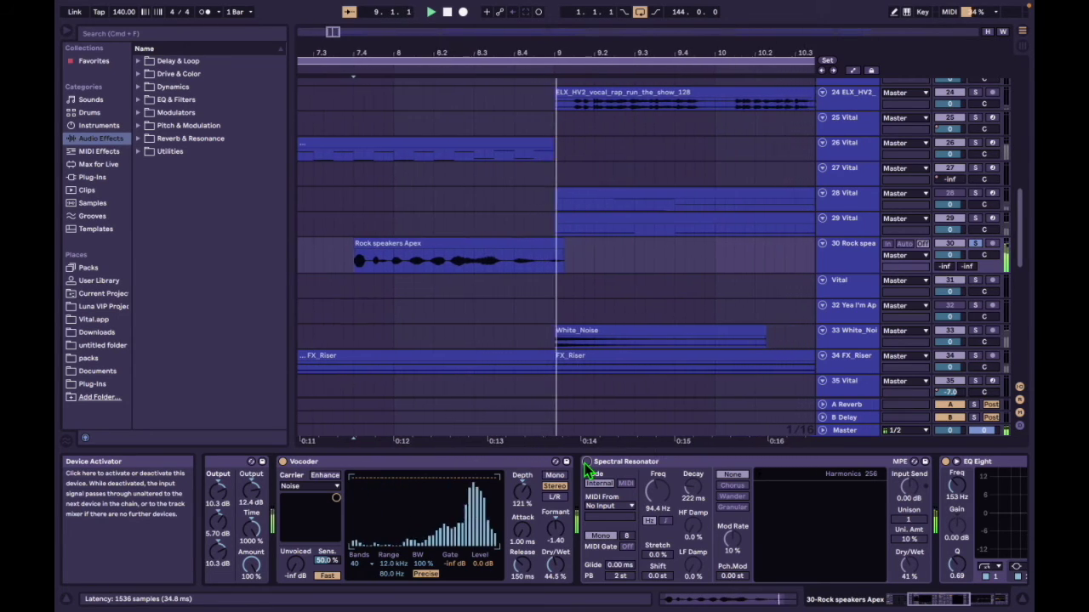
{"action": "key", "text": "space"}
{"action": "left_click", "coordinate": [586, 462]}
Step: Examine the end of track 30's device chain and play the Rock speakers Apex clip with Chorus-Ensemble off and on
{"action": "left_click_drag", "start_coordinate": [953, 603], "coordinate": [1004, 602]}
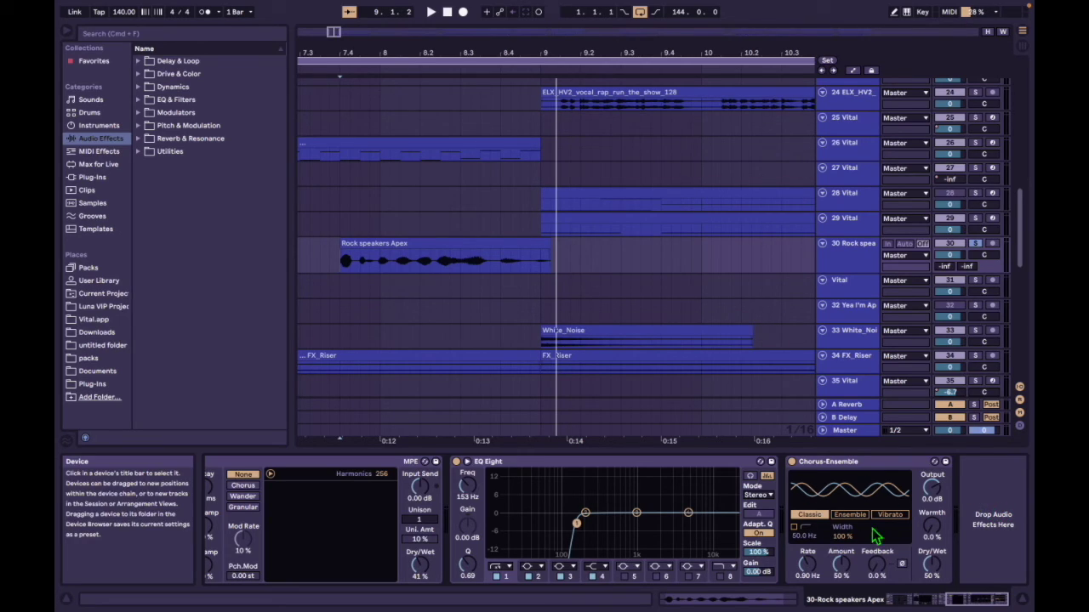
{"action": "left_click", "coordinate": [942, 601]}
{"action": "left_click_drag", "start_coordinate": [942, 600], "coordinate": [983, 607]}
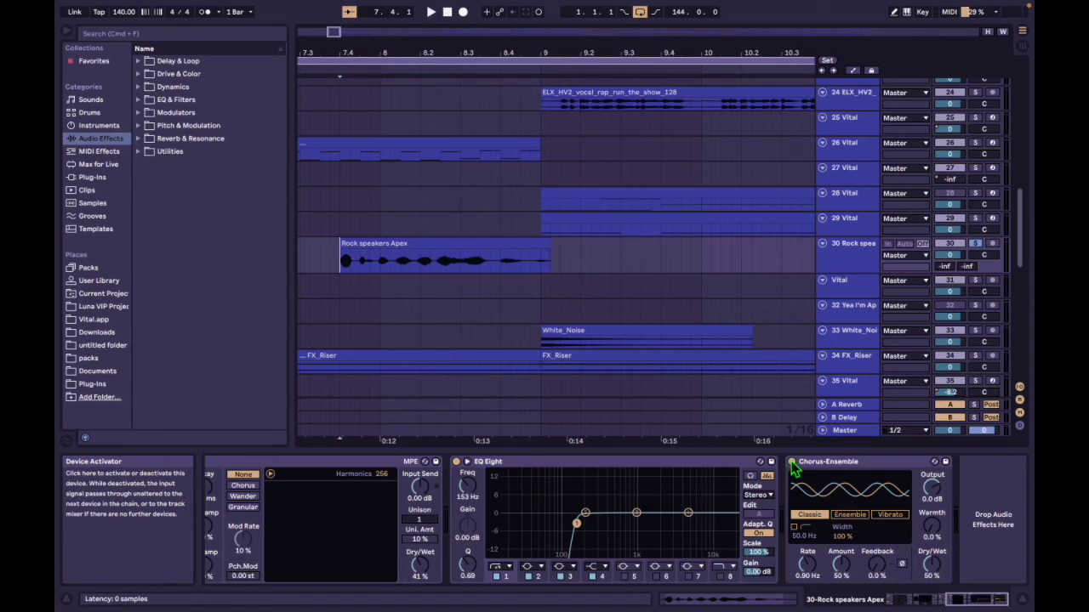
{"action": "key", "text": "space"}
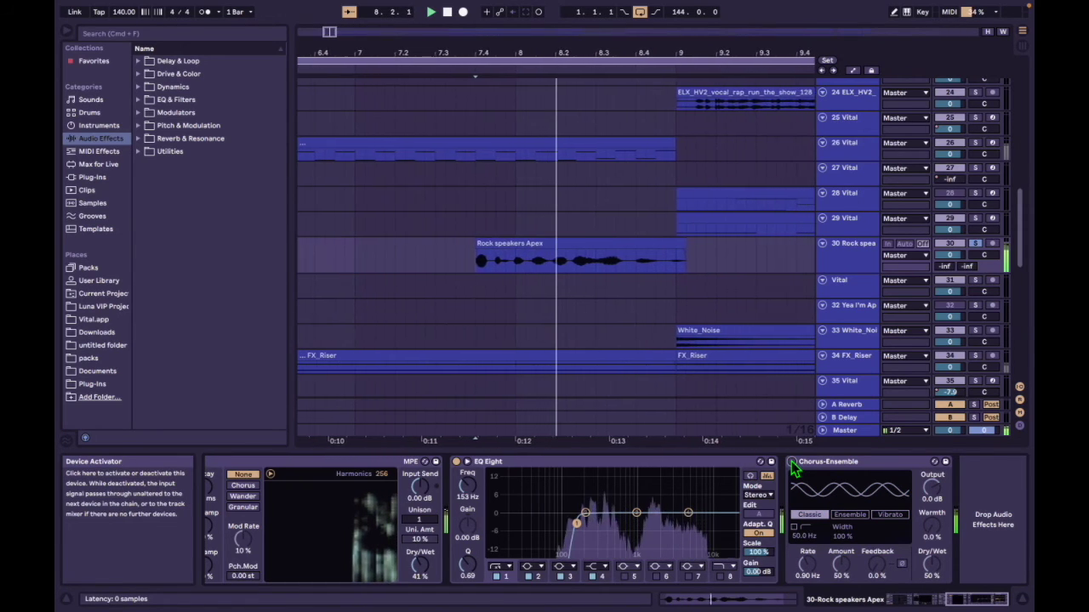
{"action": "key", "text": "space"}
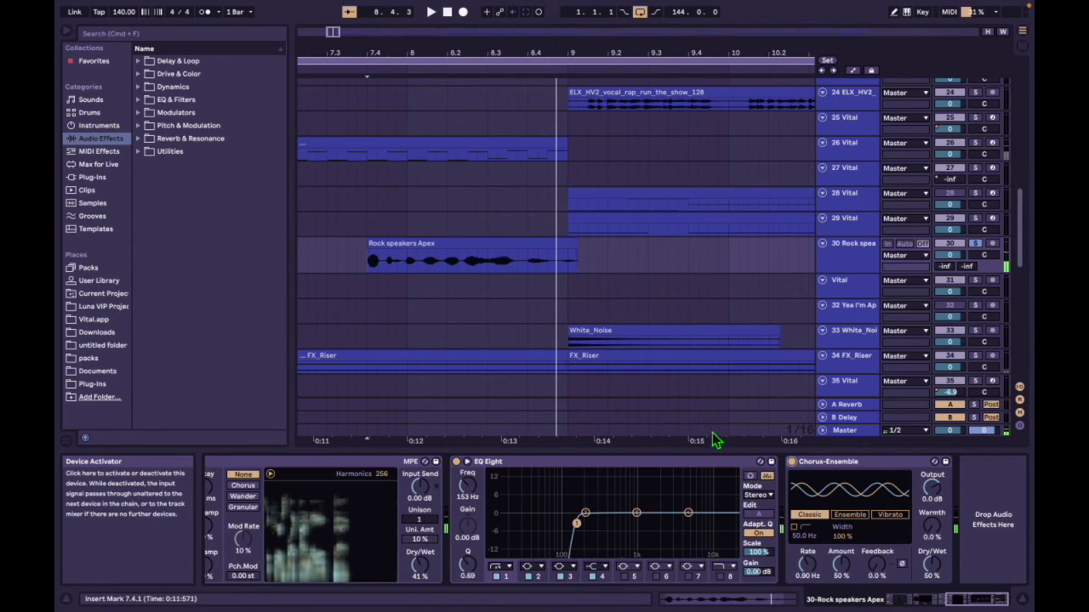
{"action": "key", "text": "space"}
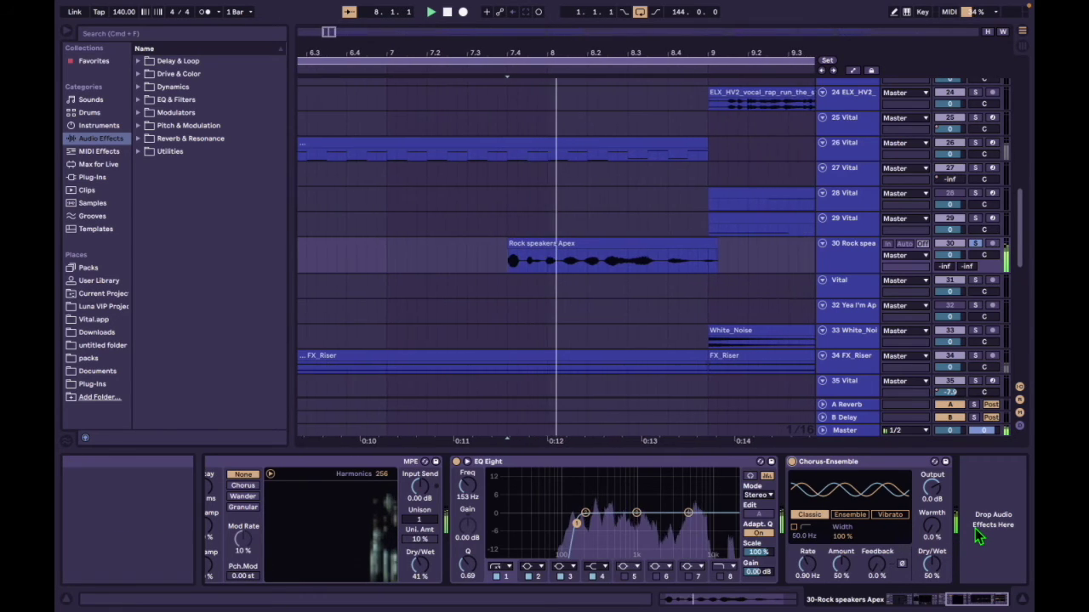
{"action": "key", "text": "space"}
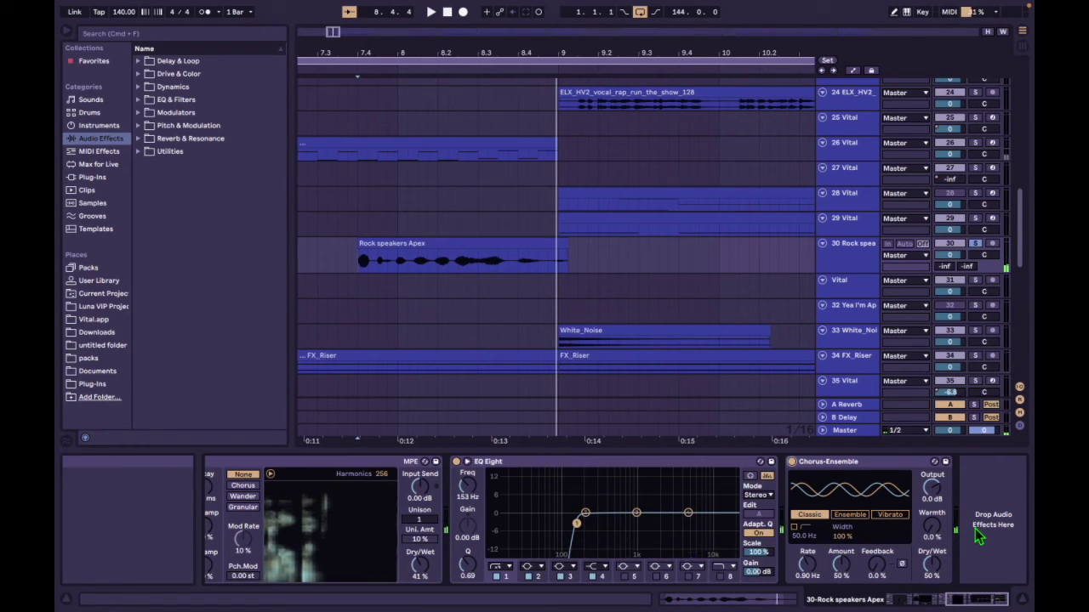
Step: Unsolo the 30 Rock speakers track, play all tracks from just before bar 9 and look over the layers at a wider timeline zoom
{"action": "left_click", "coordinate": [978, 237]}
{"action": "left_click", "coordinate": [550, 311]}
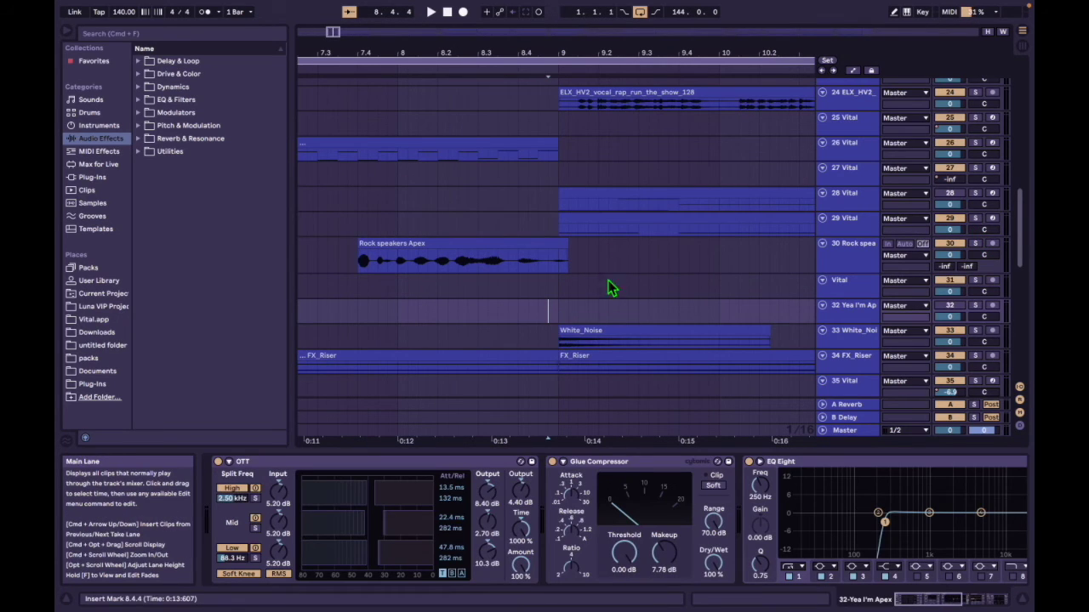
{"action": "key", "text": "space"}
{"action": "scroll", "coordinate": [601, 238], "scroll_direction": "down", "scroll_amount": 3}
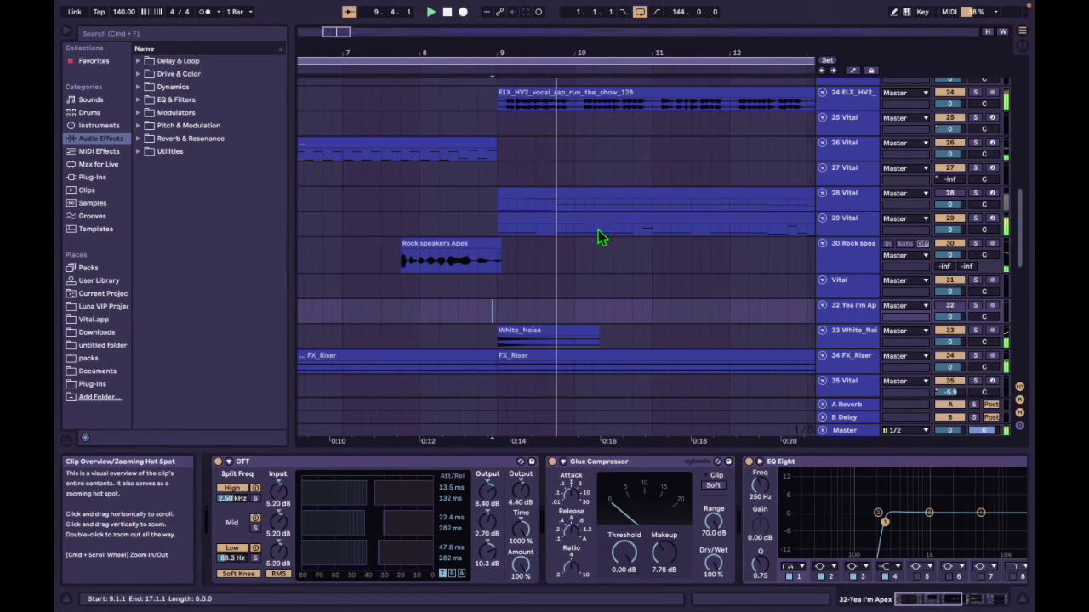
{"action": "scroll", "coordinate": [603, 242], "scroll_direction": "up", "scroll_amount": 5}
{"action": "mouse_move", "coordinate": [352, 39]}
{"action": "left_mouse_down"}
{"action": "mouse_move", "coordinate": [341, 34]}
{"action": "mouse_move", "coordinate": [345, 22]}
{"action": "left_mouse_up"}
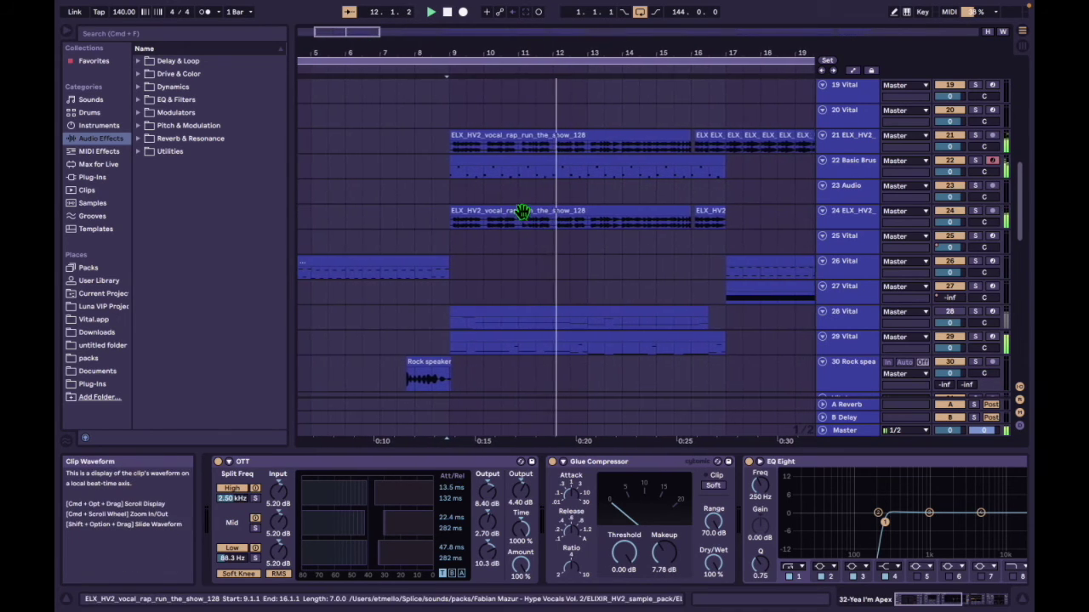
{"action": "key", "text": "minus"}
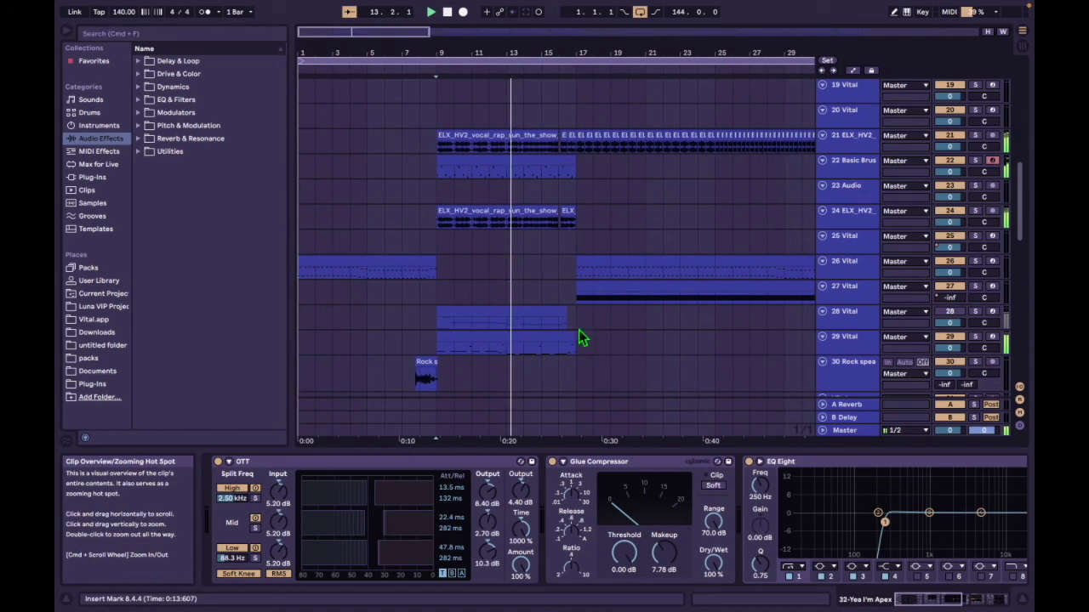
{"action": "scroll", "coordinate": [601, 359], "scroll_direction": "up", "scroll_amount": 3}
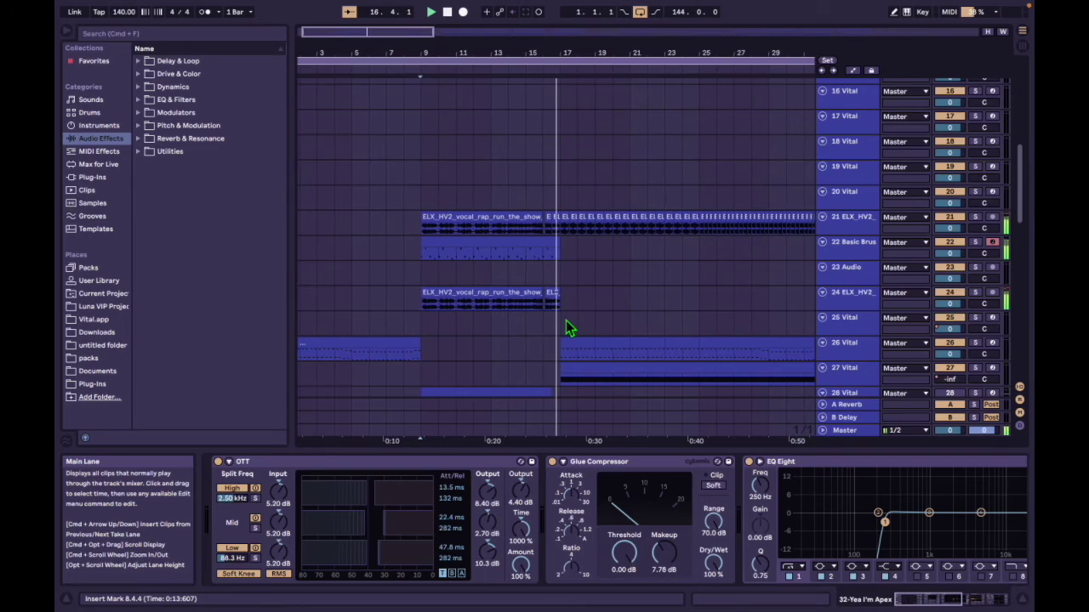
Step: Solo the 24 ELX_HV2 vocal track, play it briefly from bar 9 and show the 21 ELX_HV2 track's devices
{"action": "left_click", "coordinate": [410, 299]}
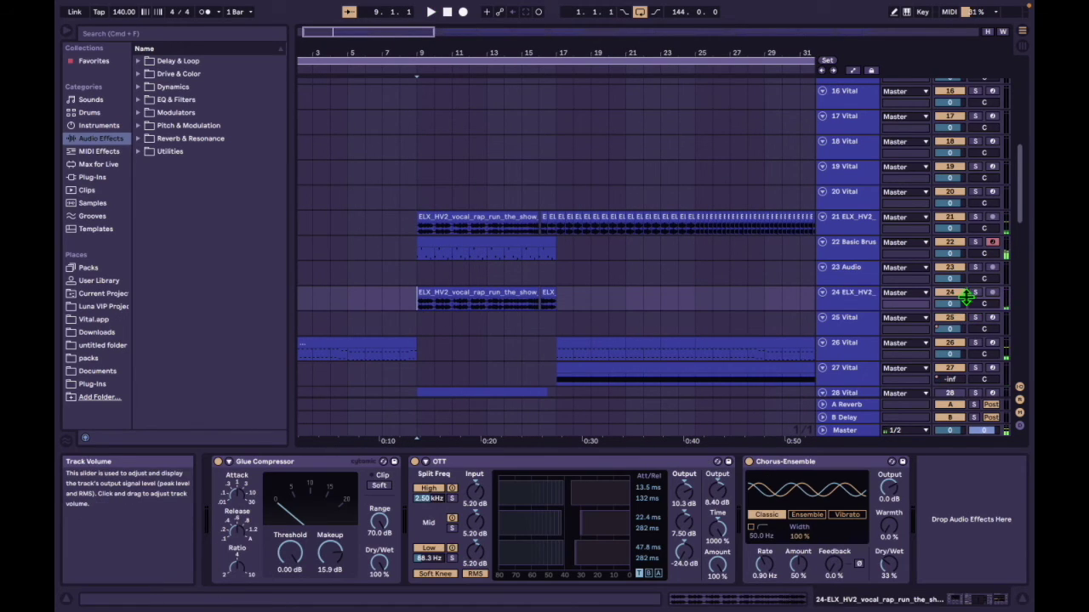
{"action": "key", "text": "space"}
{"action": "key", "text": "space"}
{"action": "left_click", "coordinate": [846, 220]}
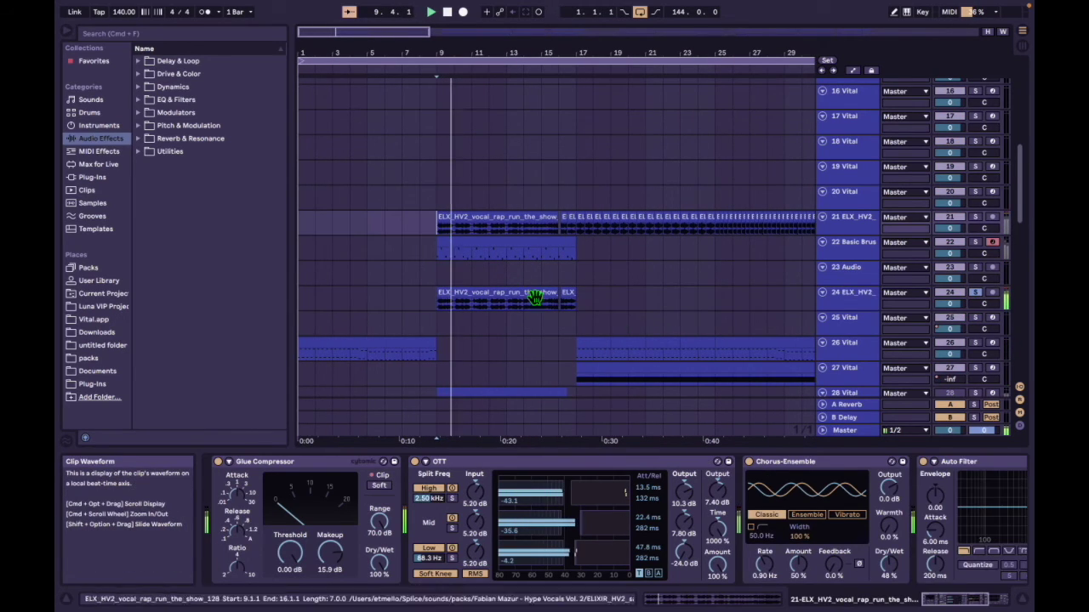
{"action": "key", "text": "space"}
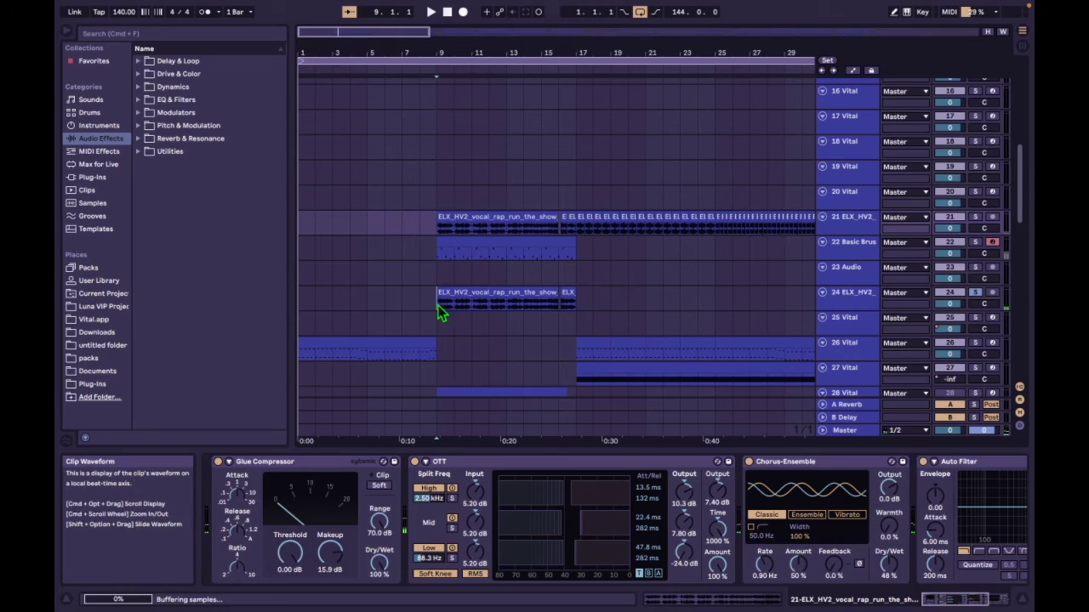
Step: Show the clip settings of track 24's vocal and play it solo from bar 9 to about bar 16
{"action": "left_click", "coordinate": [438, 306]}
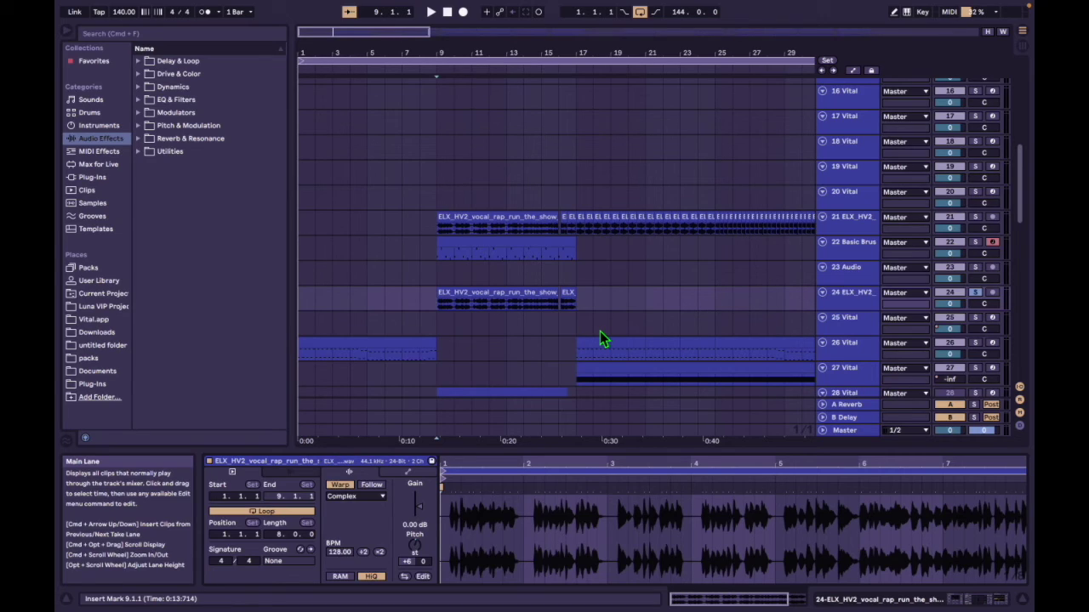
{"action": "key", "text": "space"}
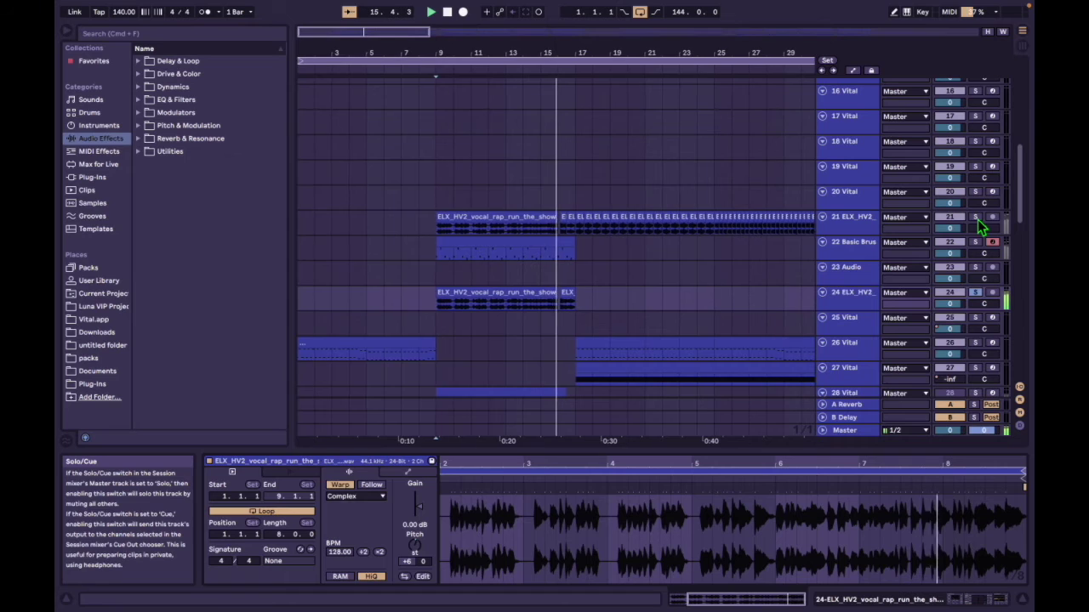
{"action": "left_click", "coordinate": [553, 305]}
{"action": "key", "text": "space"}
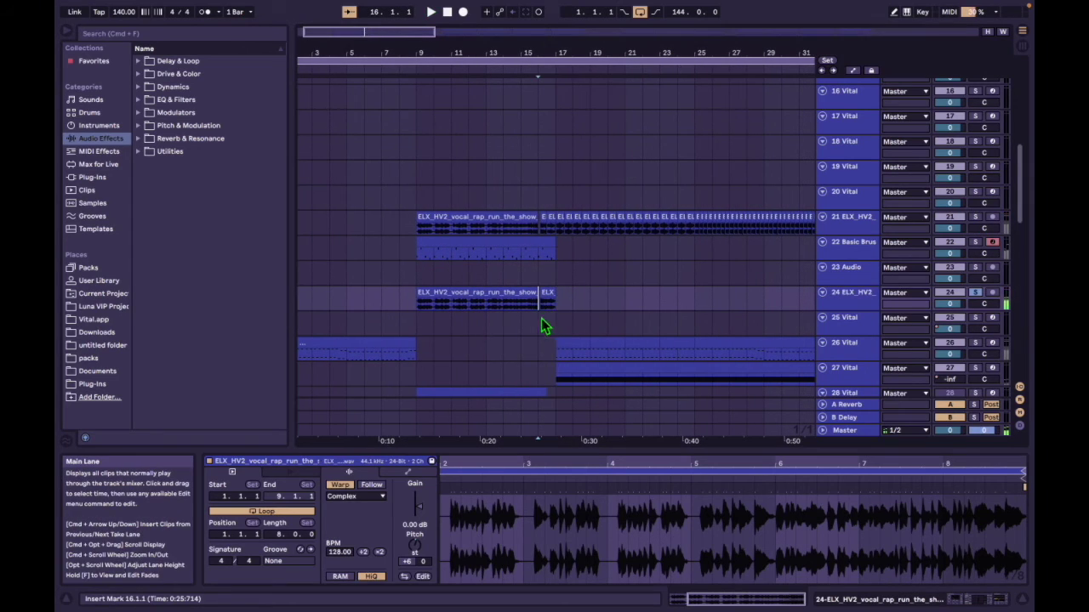
Step: Compare the clip settings of the vocals on tracks 24 and 21 at a closer timeline zoom, and solo track 21
{"action": "mouse_move", "coordinate": [519, 49]}
{"action": "left_mouse_down"}
{"action": "mouse_move", "coordinate": [511, 144]}
{"action": "mouse_move", "coordinate": [511, 72]}
{"action": "left_mouse_up"}
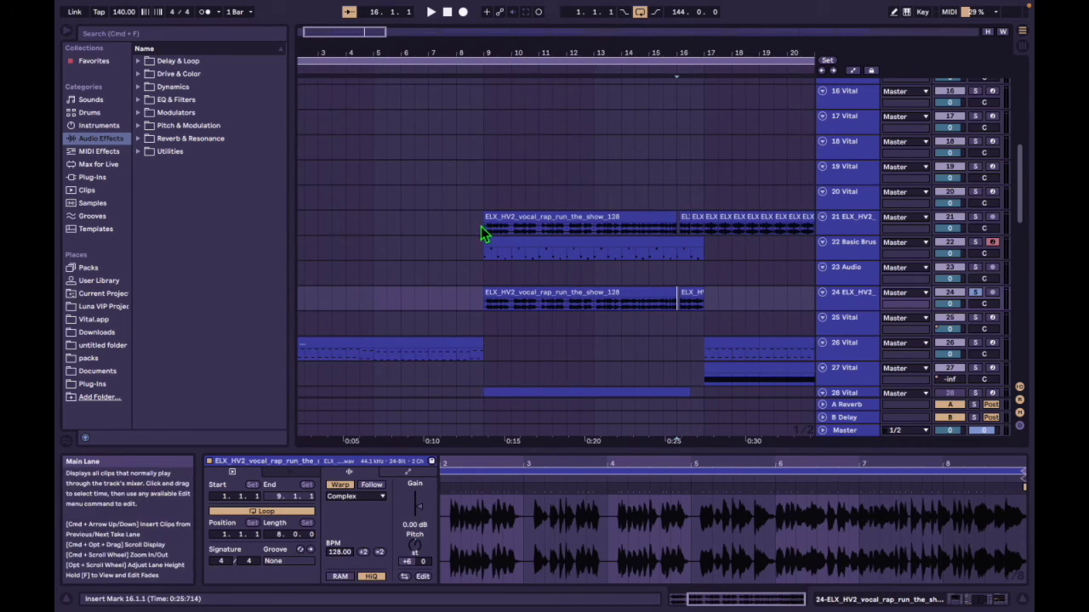
{"action": "left_click", "coordinate": [496, 299]}
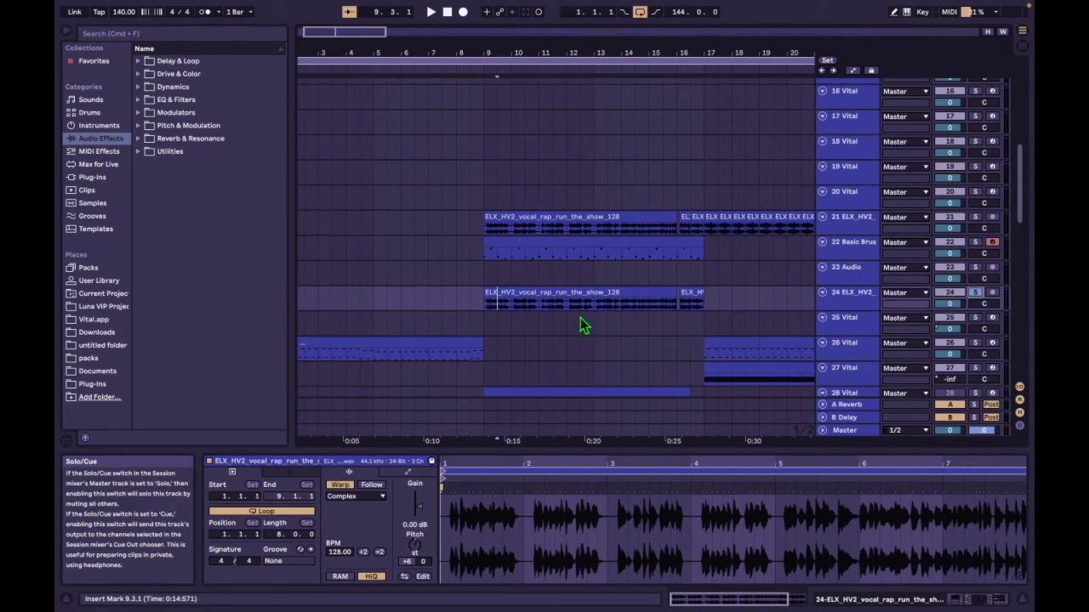
{"action": "left_click", "coordinate": [484, 226]}
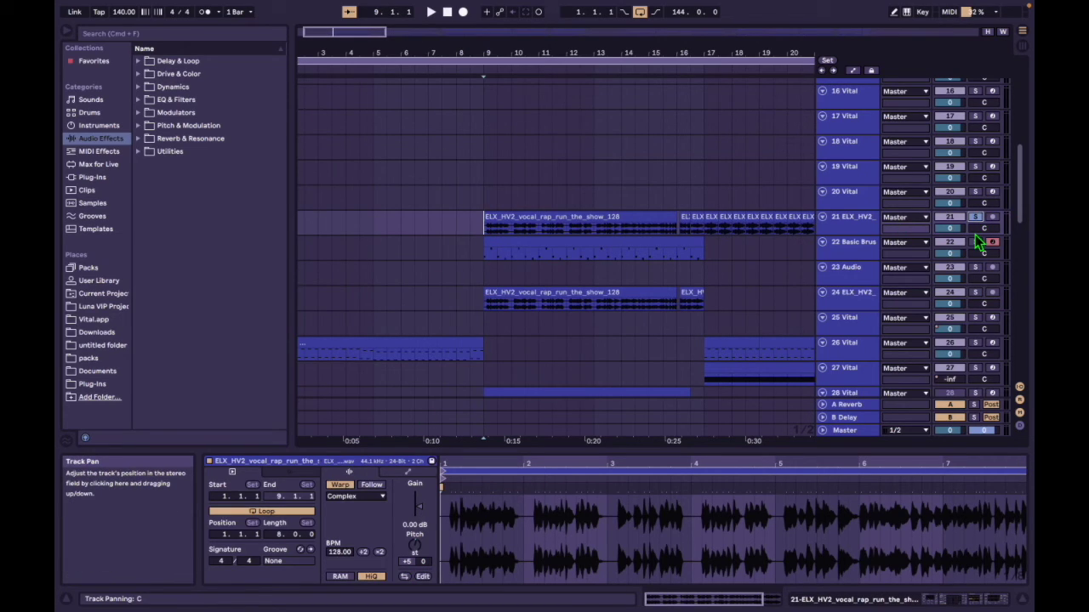
Step: Play the section from bar 9 with all tracks unsoloed, and audition the 21 ELX_HV2 vocal on its own
{"action": "left_click", "coordinate": [978, 218]}
{"action": "key", "text": "space"}
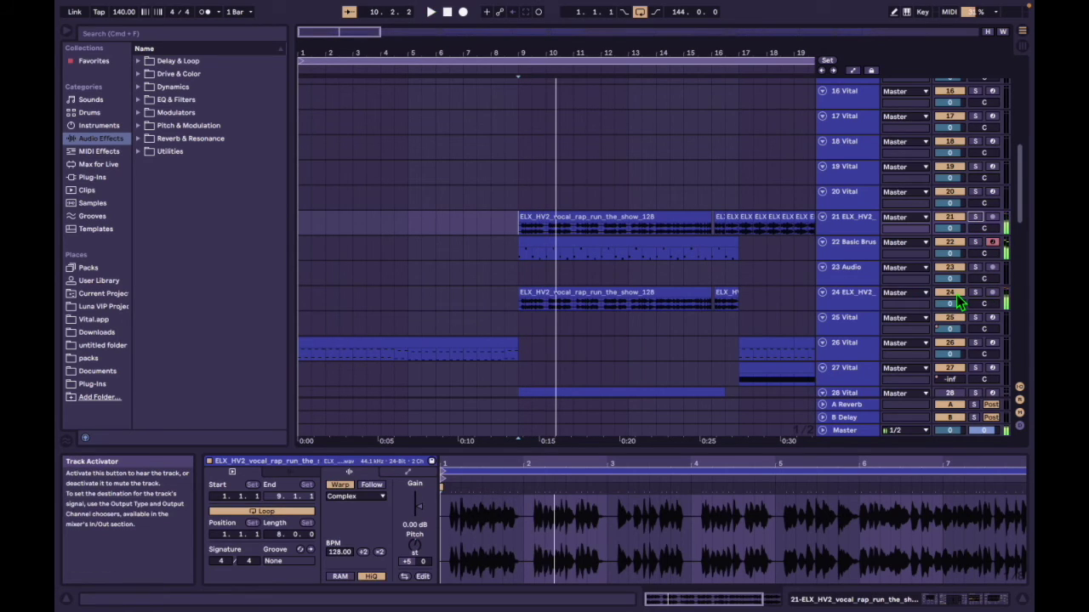
{"action": "key", "text": "space"}
{"action": "key", "text": "space"}
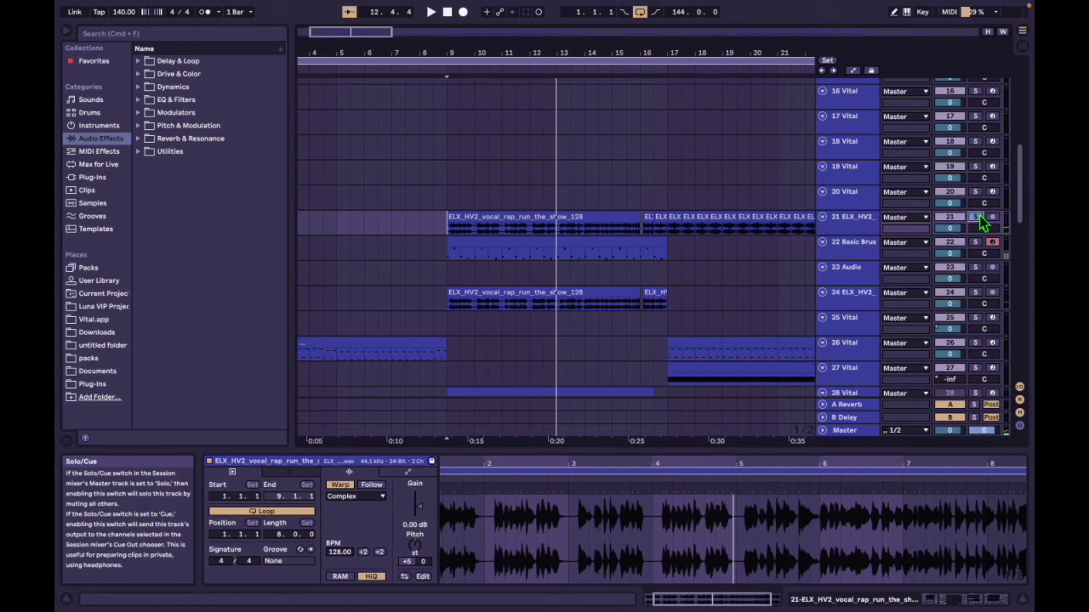
Step: Solo the 22 Basic Brushed Bells track, play its MIDI clip from bar 9 and show its device chain
{"action": "left_click", "coordinate": [665, 256]}
{"action": "key", "text": "space"}
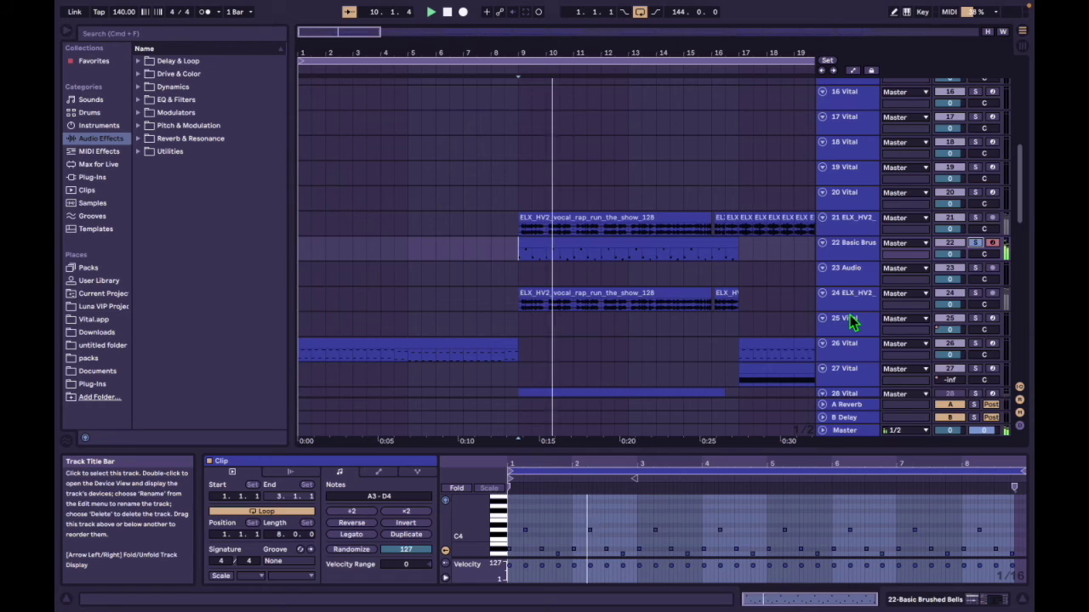
{"action": "left_click", "coordinate": [868, 243]}
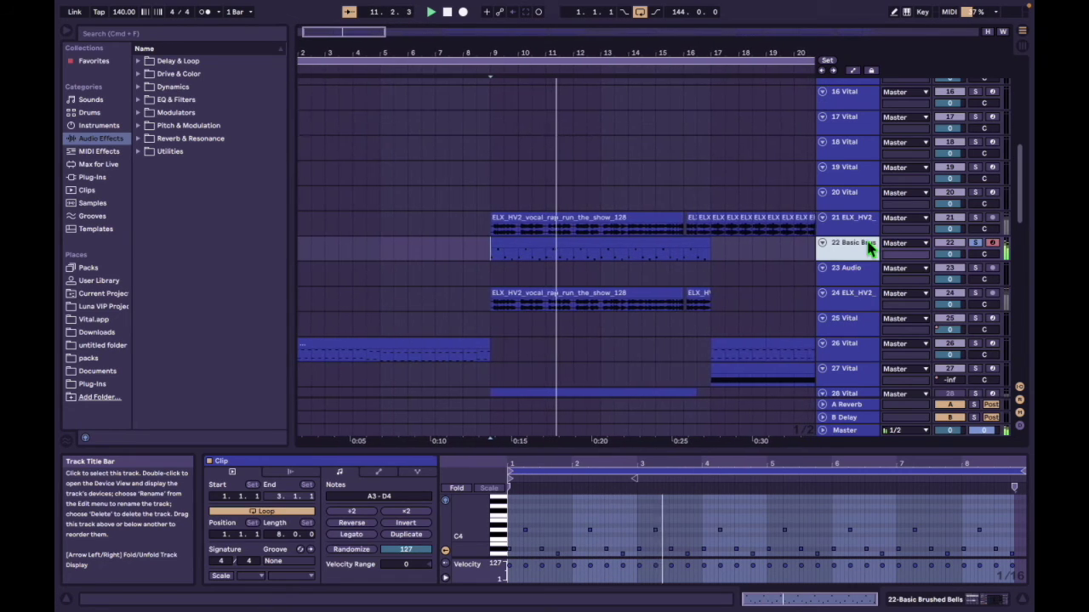
{"action": "key", "text": "shift+Tab"}
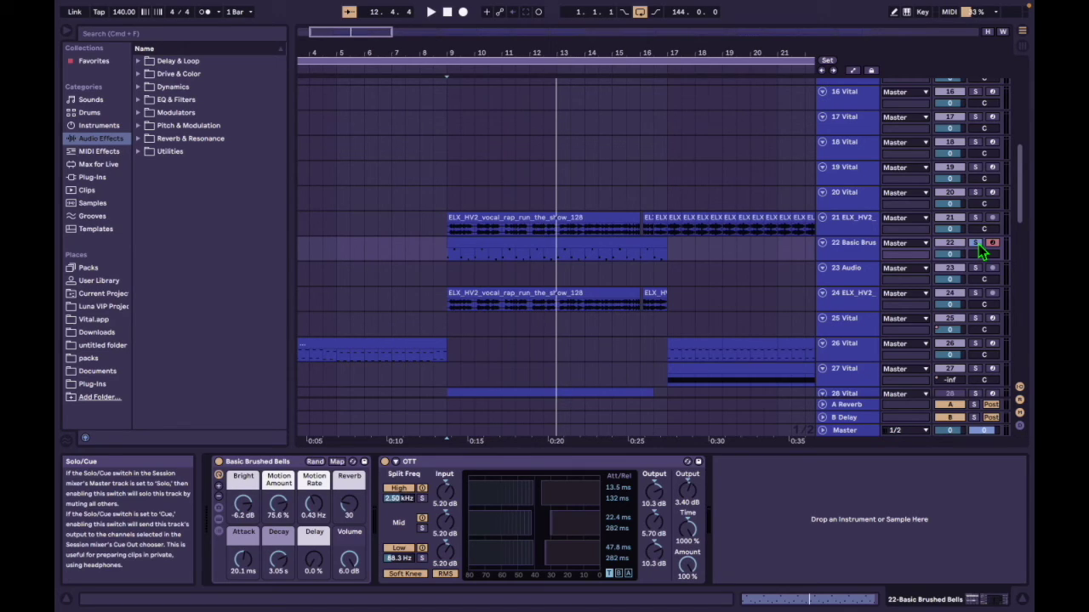
Step: Solo the 29 Vital track and play its clip from bar 9
{"action": "scroll", "coordinate": [978, 244], "scroll_direction": "down", "scroll_amount": 5}
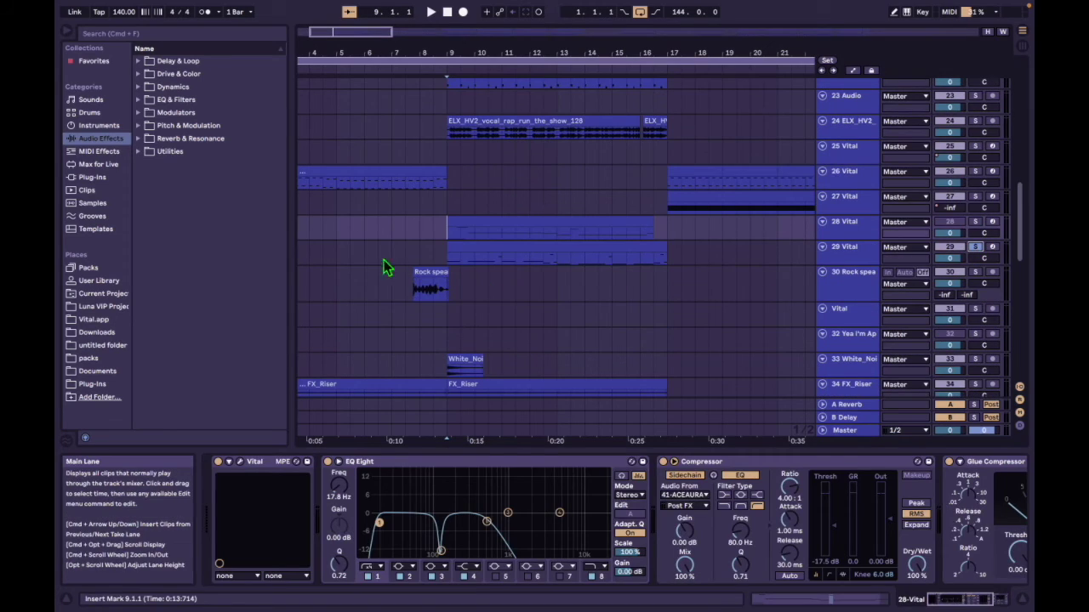
{"action": "left_click", "coordinate": [446, 255]}
{"action": "key", "text": "space"}
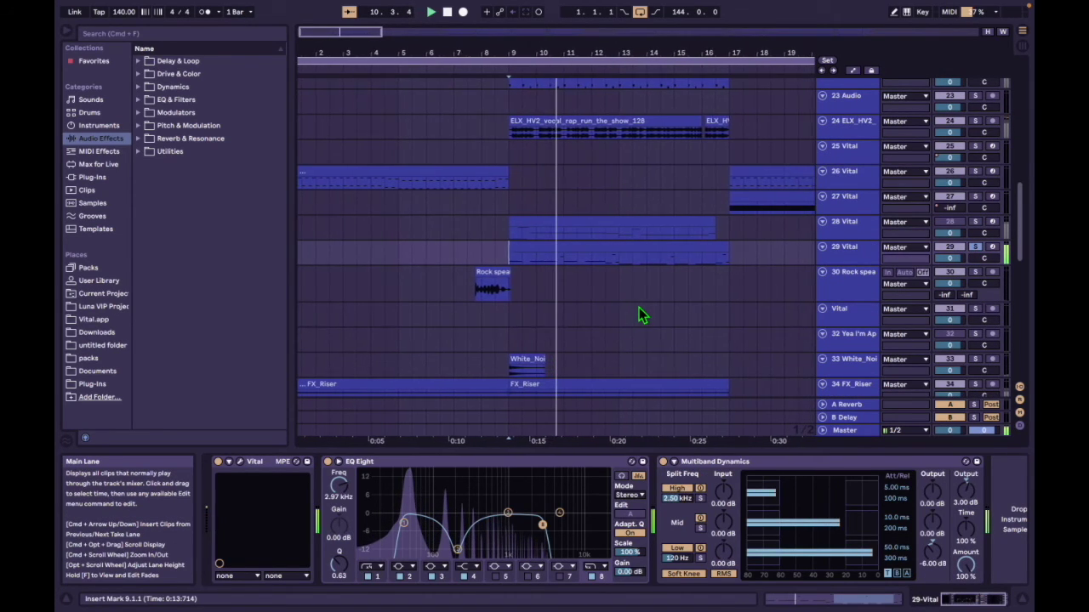
Step: Open the Vital synth on track 29 and examine its oscillator page and effects
{"action": "left_click", "coordinate": [242, 462]}
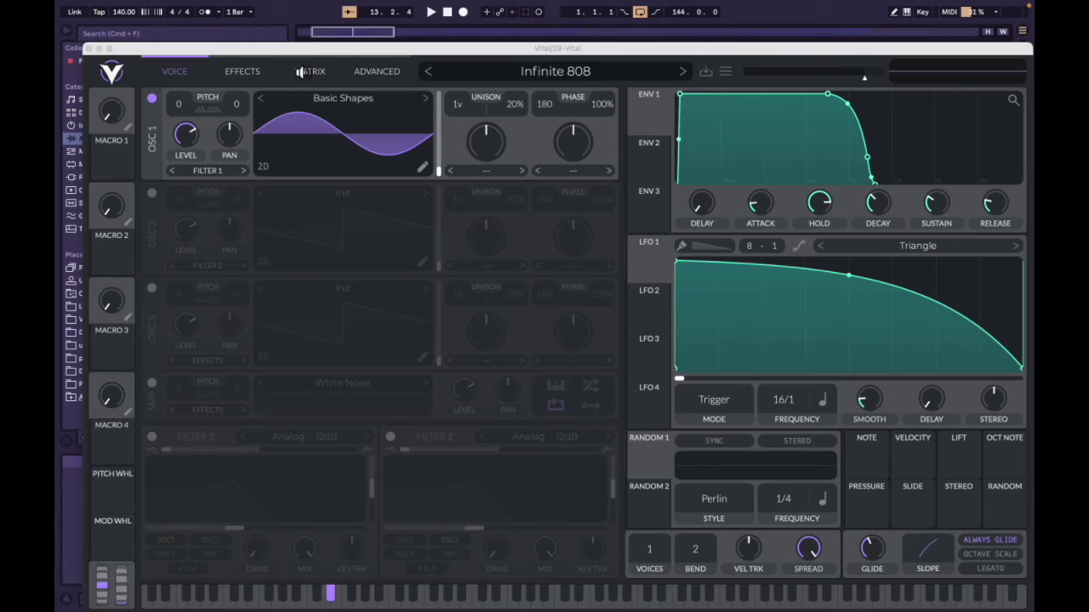
{"action": "left_click", "coordinate": [255, 75]}
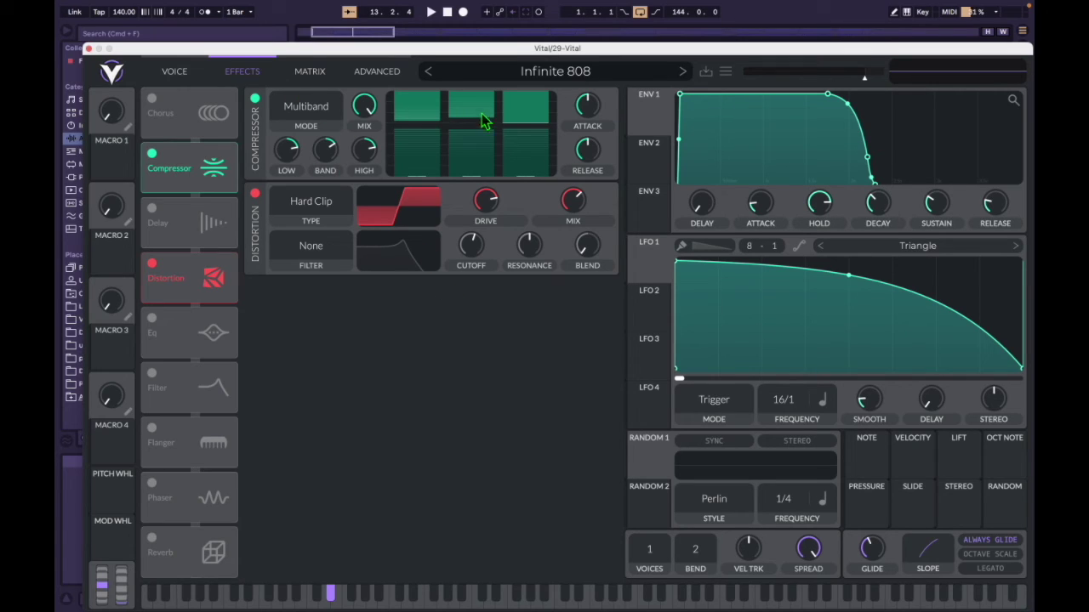
Step: Close the synth window, play track 29, set EQ Eight's notch dip to -15 dB at 198 Hz, and inspect its low-cut and high-cut bands
{"action": "left_click", "coordinate": [310, 70]}
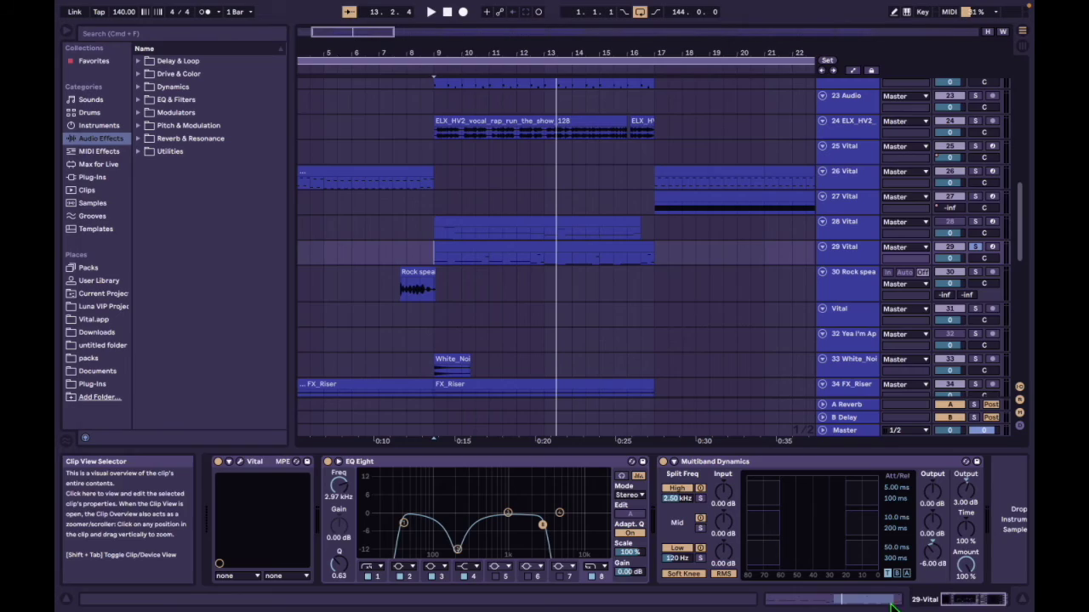
{"action": "left_click", "coordinate": [959, 600]}
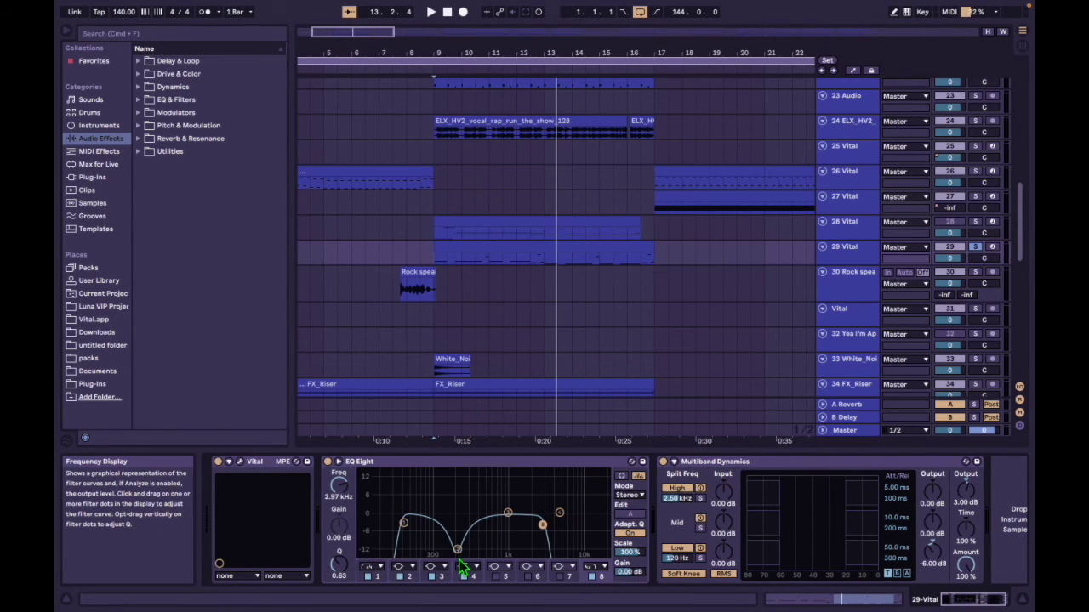
{"action": "key", "text": "space"}
{"action": "mouse_move", "coordinate": [457, 552]}
{"action": "left_mouse_down"}
{"action": "mouse_move", "coordinate": [456, 513]}
{"action": "mouse_move", "coordinate": [456, 553]}
{"action": "left_mouse_up"}
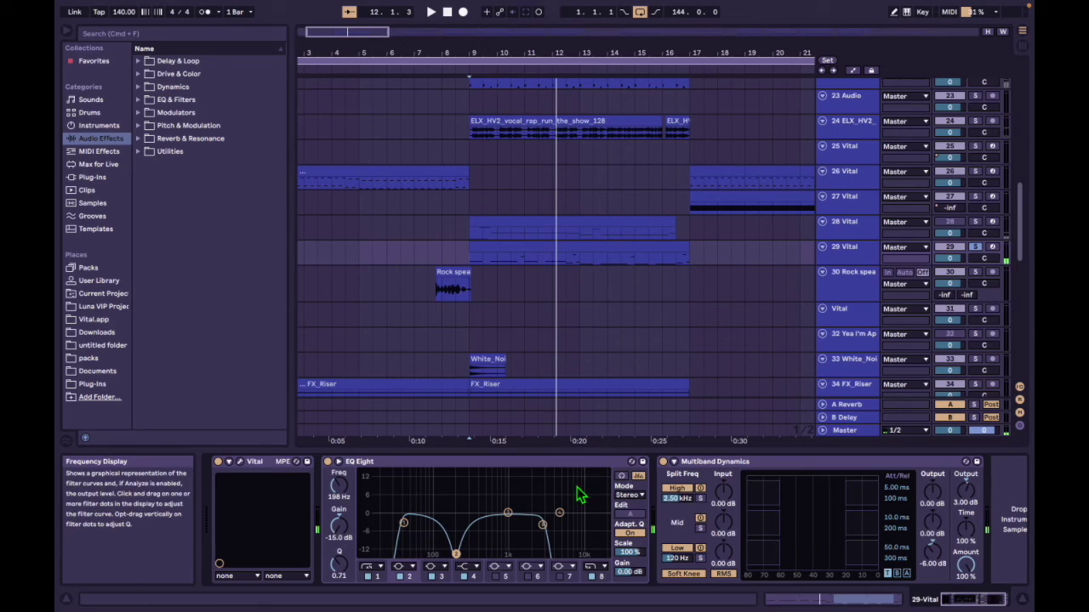
{"action": "left_click", "coordinate": [404, 523]}
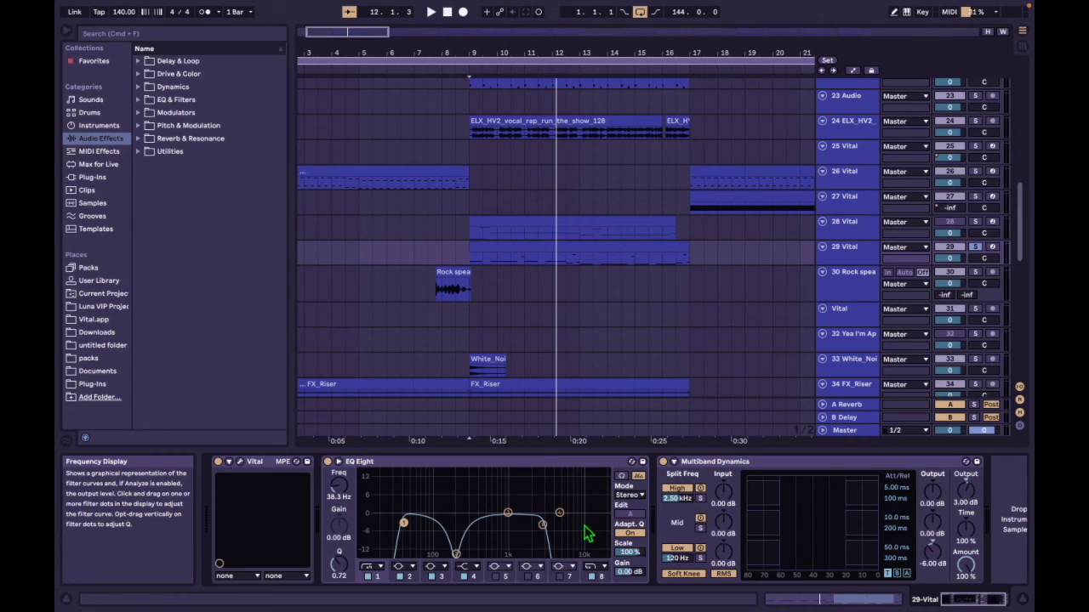
{"action": "left_click", "coordinate": [543, 525]}
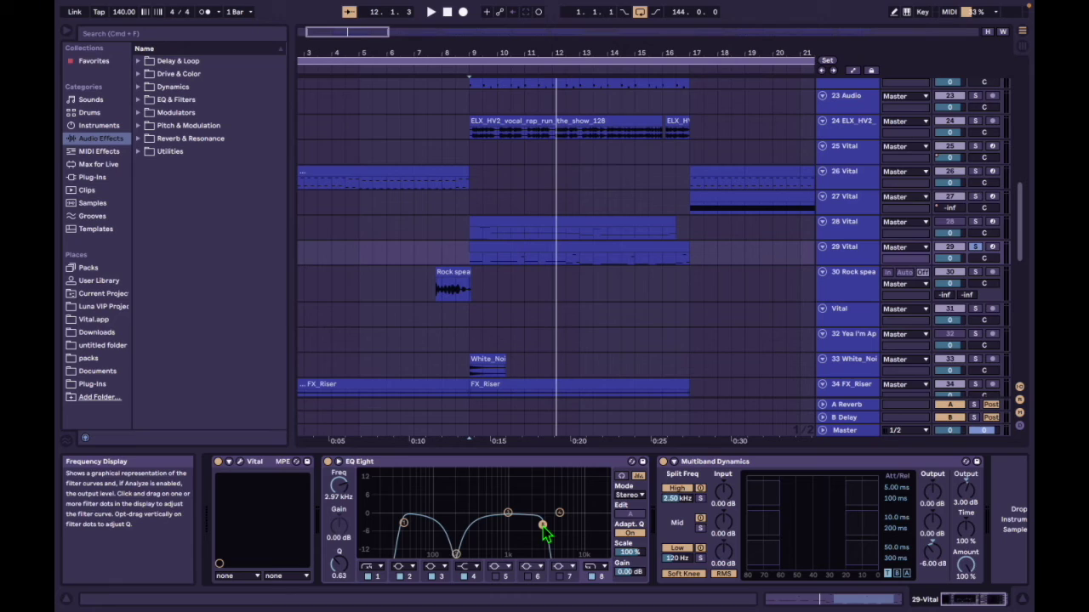
Step: Audition track 29 with EQ Eight's filter 8 high cut switched off, and again with it switched back on
{"action": "left_click", "coordinate": [594, 579]}
{"action": "key", "text": "space"}
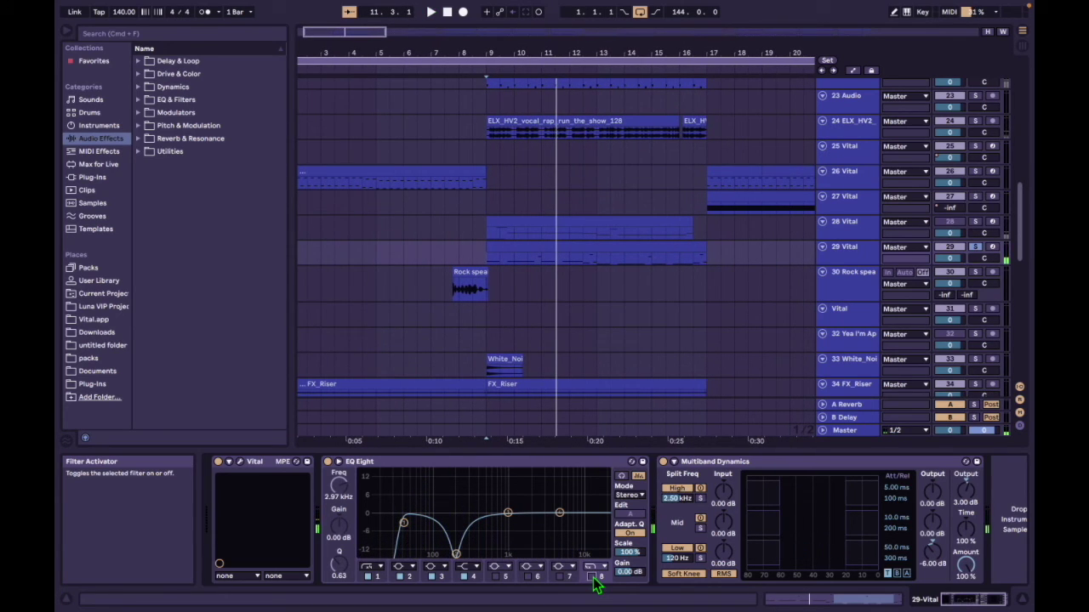
{"action": "left_click", "coordinate": [592, 577]}
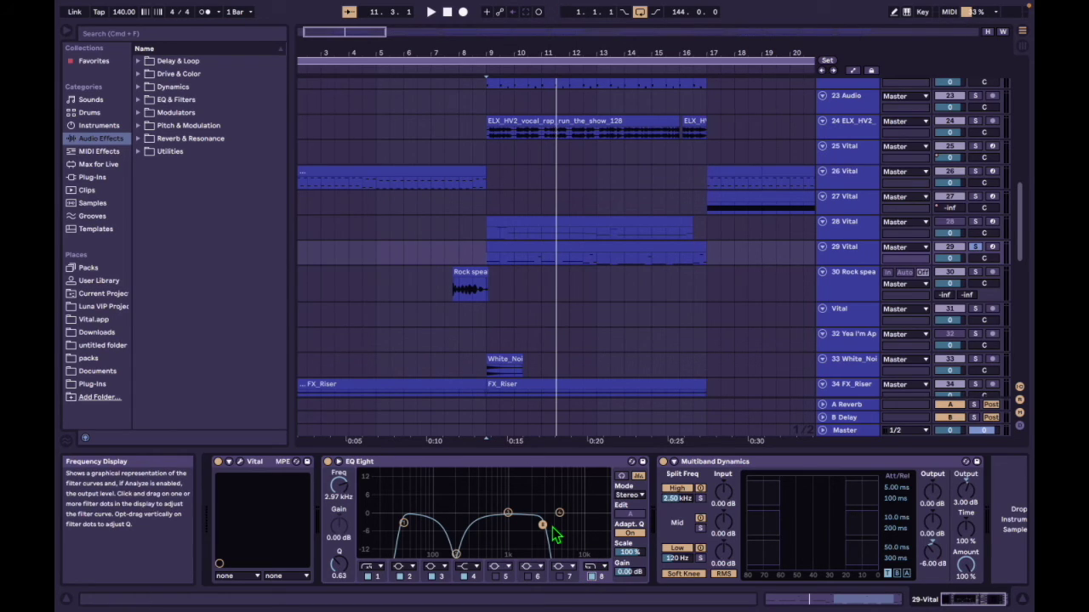
{"action": "key", "text": "space"}
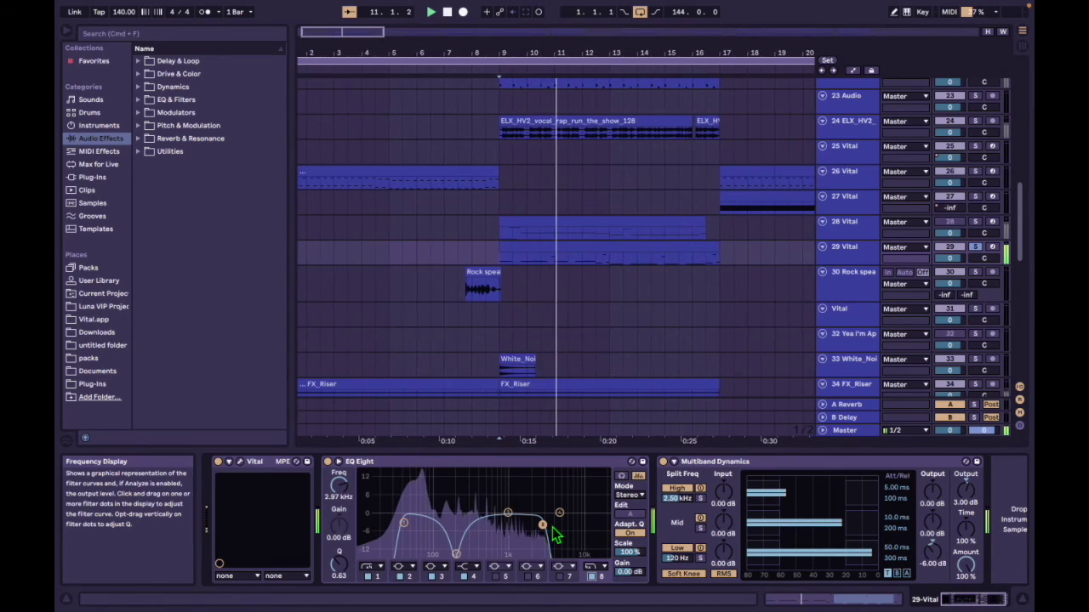
{"action": "key", "text": "space"}
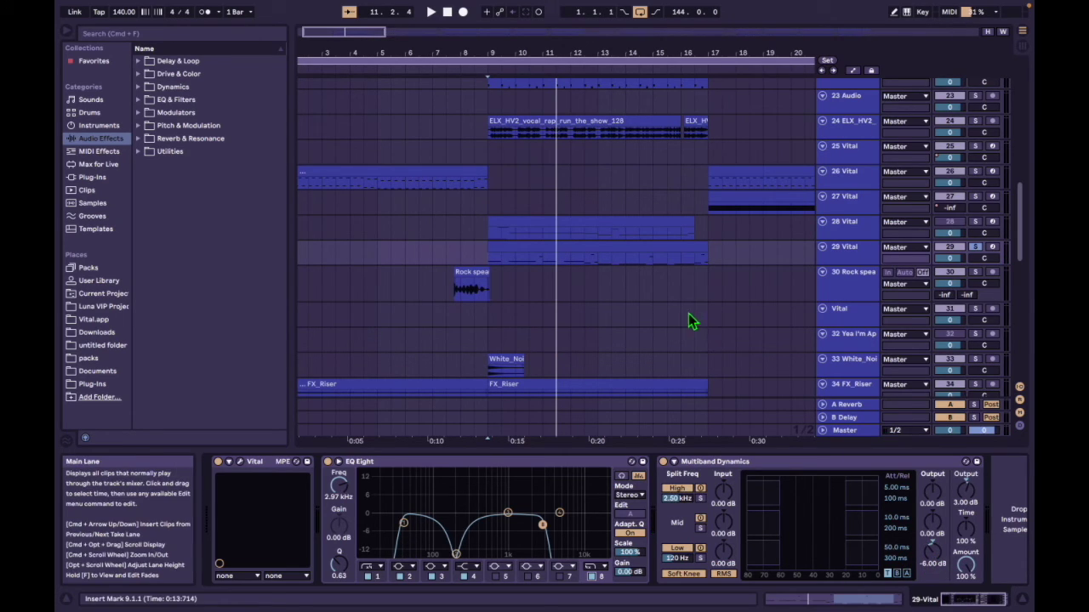
Step: Repeat the listening comparison of track 29's bass with EQ Eight's band 8 bypassed and re-enabled
{"action": "scroll", "coordinate": [707, 246], "scroll_direction": "down", "scroll_amount": 3}
{"action": "scroll", "coordinate": [707, 244], "scroll_direction": "up", "scroll_amount": 3}
{"action": "left_click", "coordinate": [543, 526]}
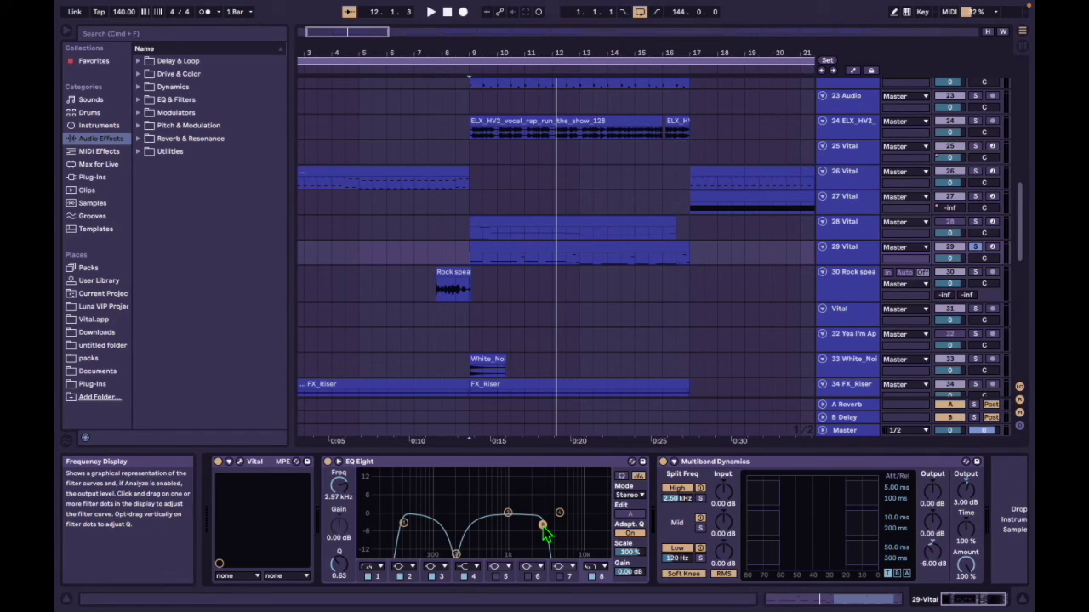
{"action": "left_click", "coordinate": [592, 577]}
{"action": "key", "text": "space"}
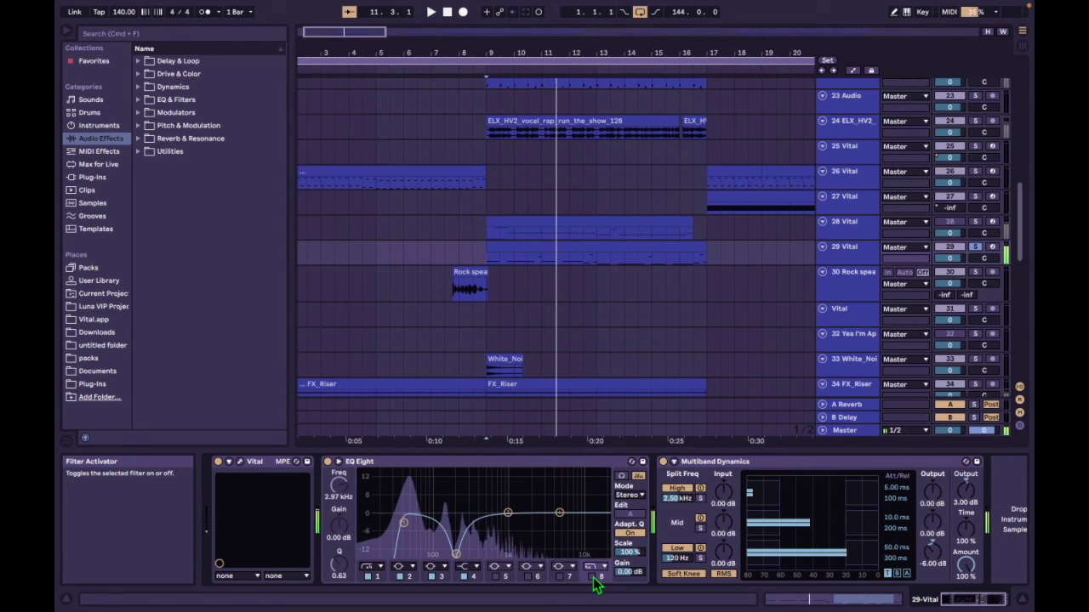
{"action": "left_click", "coordinate": [593, 577]}
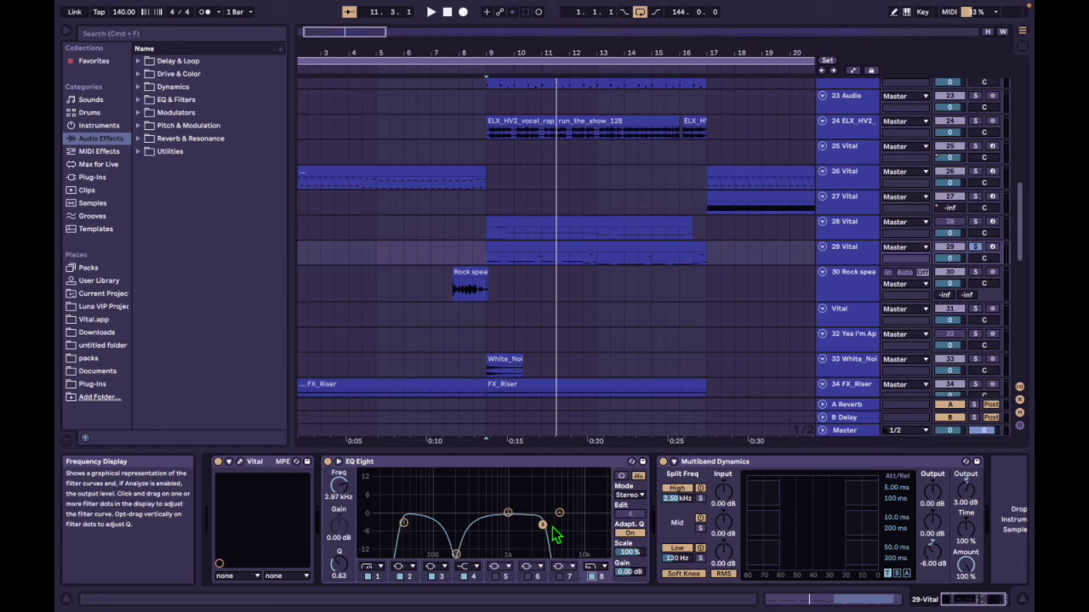
{"action": "key", "text": "space"}
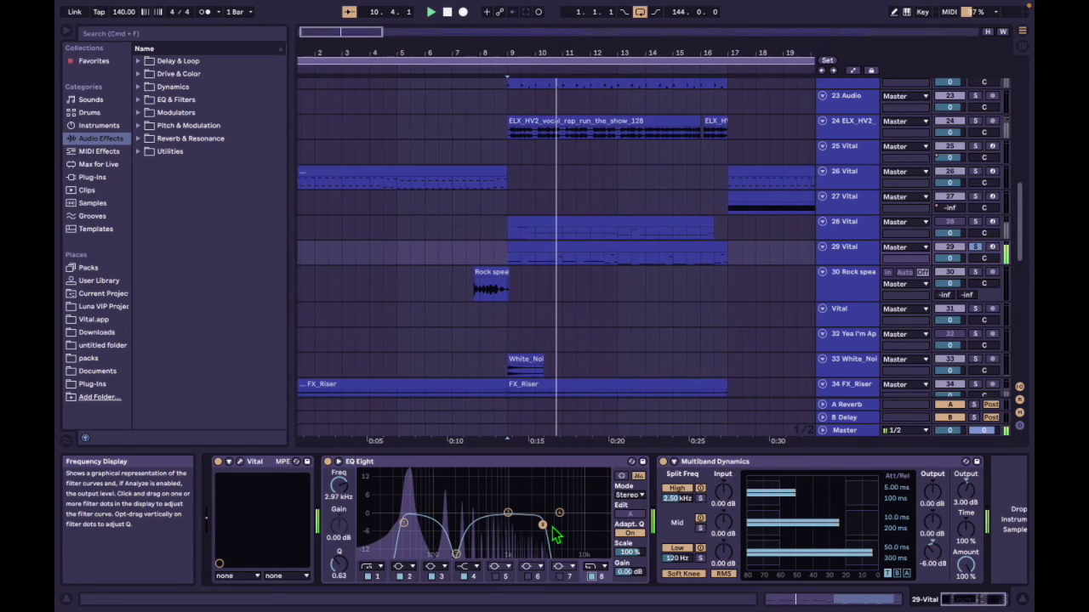
{"action": "key", "text": "space"}
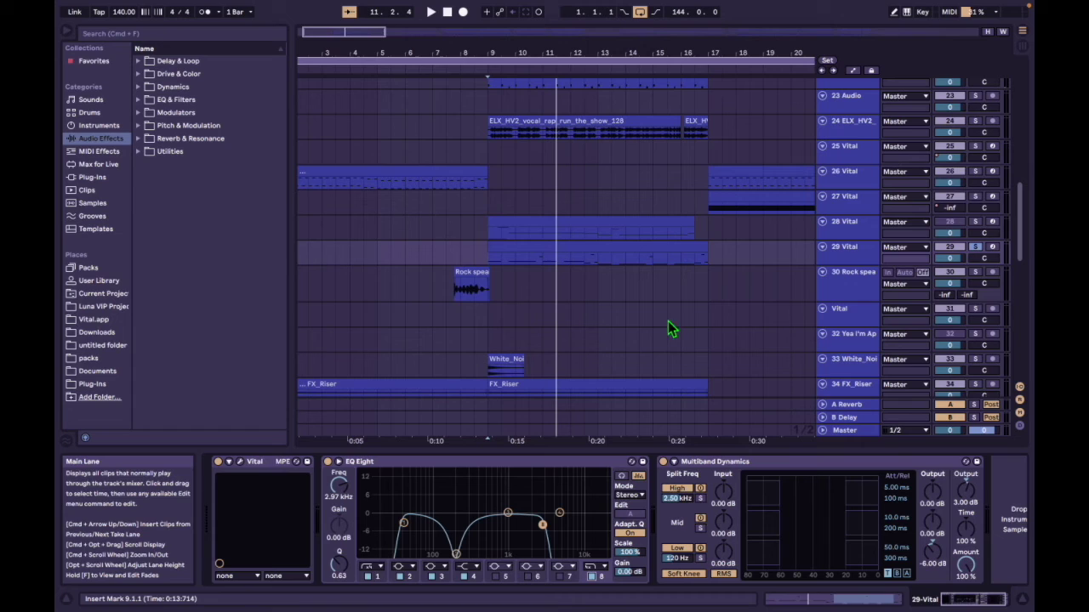
Step: Solo the 2 Vital track, play it from bar 9 and examine its Aura Pad patch and envelope in the Vital synth
{"action": "scroll", "coordinate": [710, 250], "scroll_direction": "up", "scroll_amount": 5}
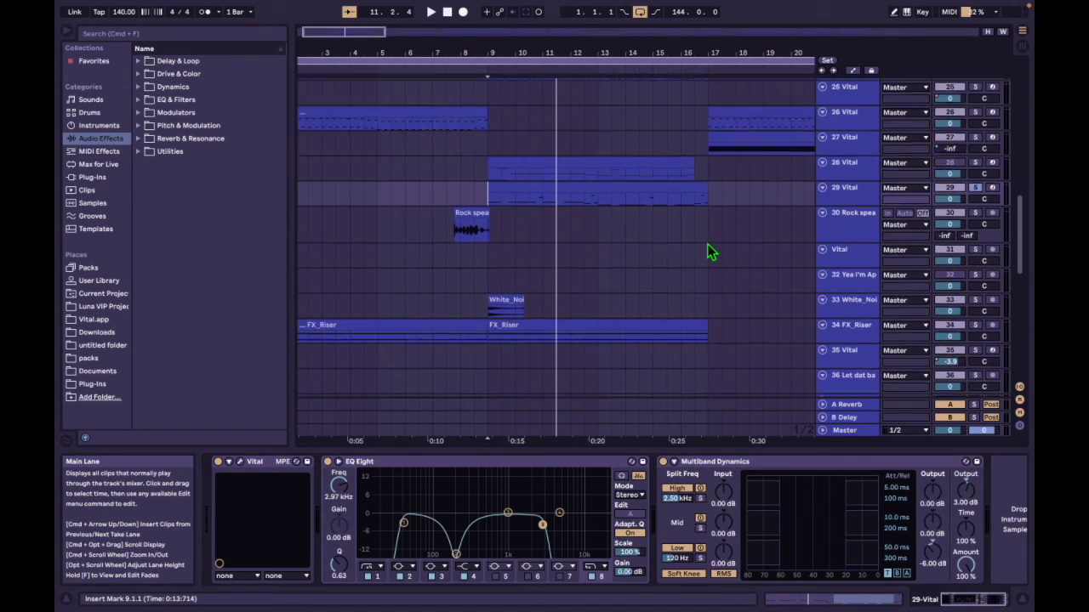
{"action": "scroll", "coordinate": [709, 246], "scroll_direction": "up", "scroll_amount": 15}
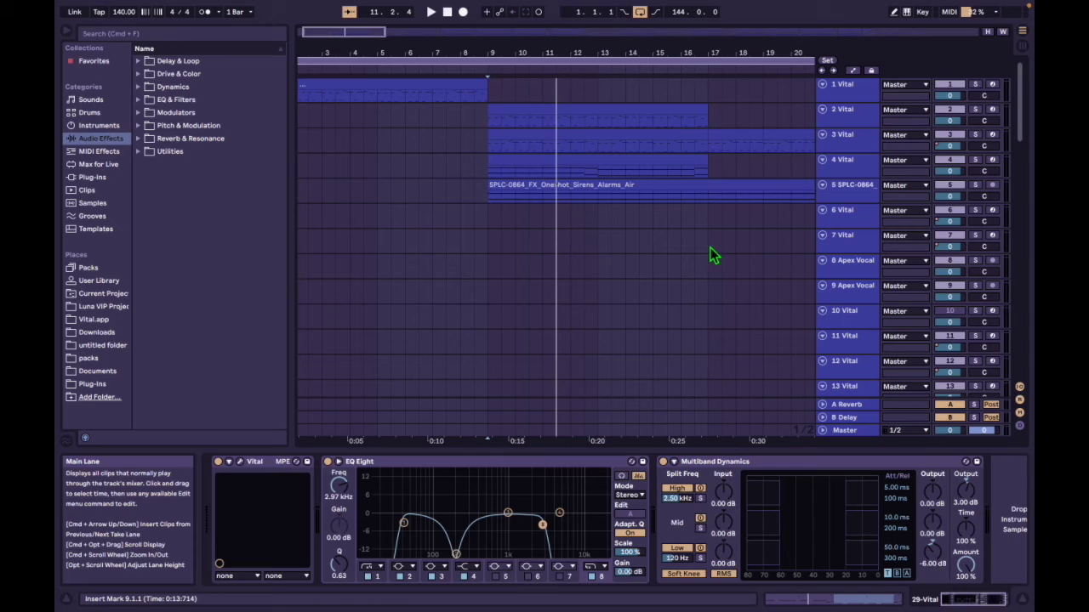
{"action": "left_click", "coordinate": [975, 109]}
{"action": "left_click", "coordinate": [478, 117]}
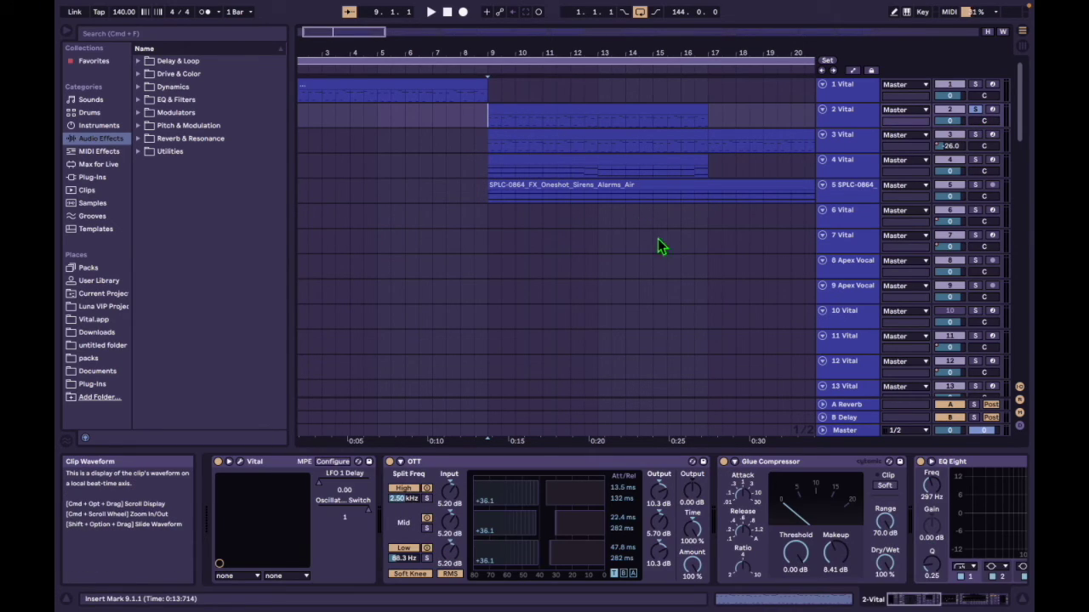
{"action": "key", "text": "space"}
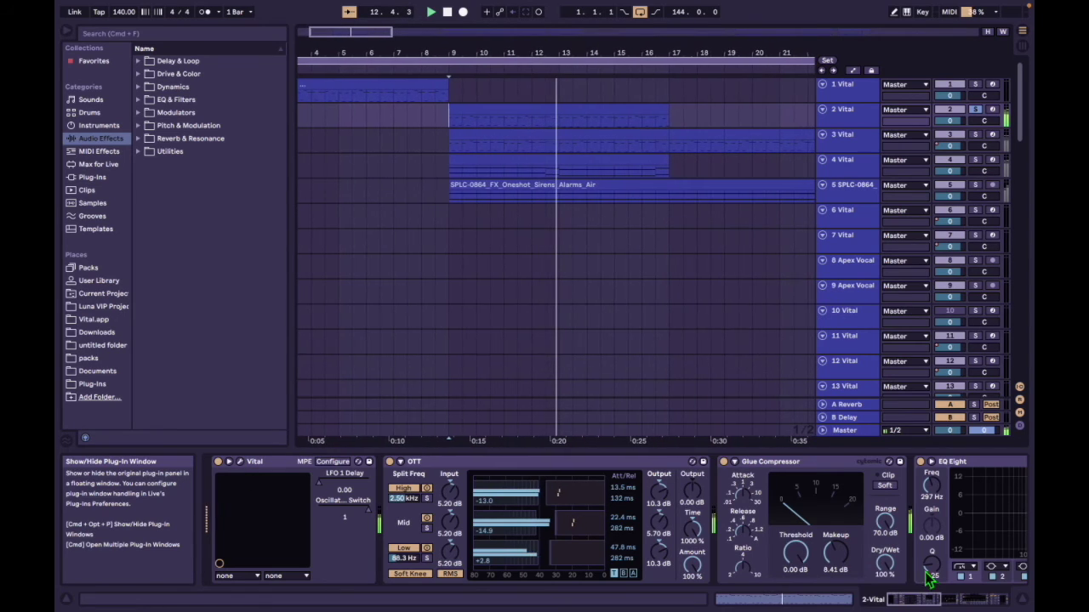
{"action": "key", "text": "super+alt+p"}
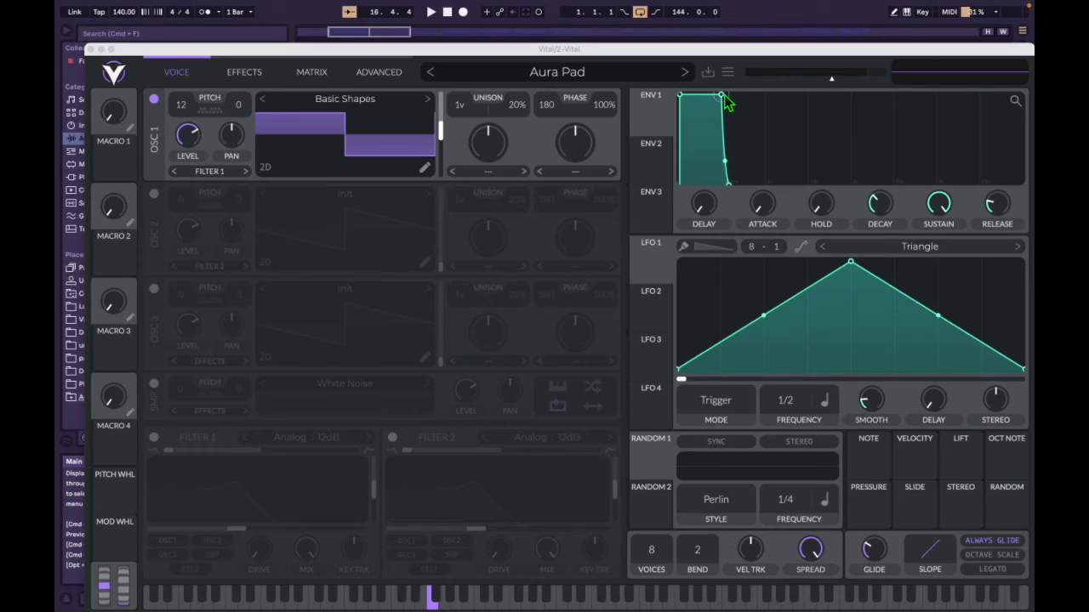
{"action": "left_click", "coordinate": [91, 50]}
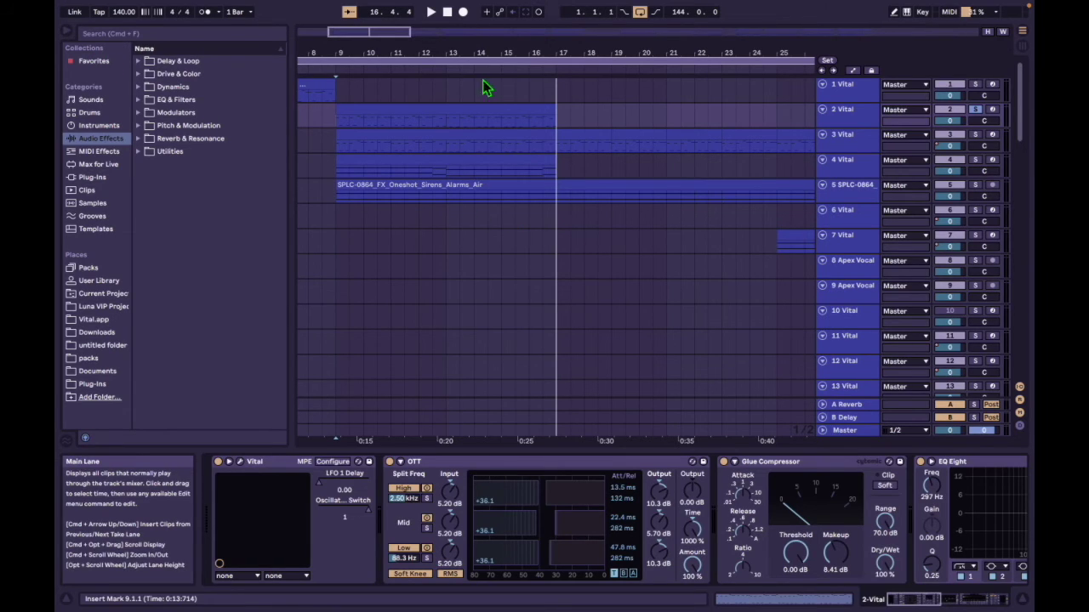
Step: Solo the 1 Vital track, play its intro clip from bar 1 and examine the envelope of its Vital patch
{"action": "scroll", "coordinate": [417, 85], "scroll_direction": "left", "scroll_amount": 5}
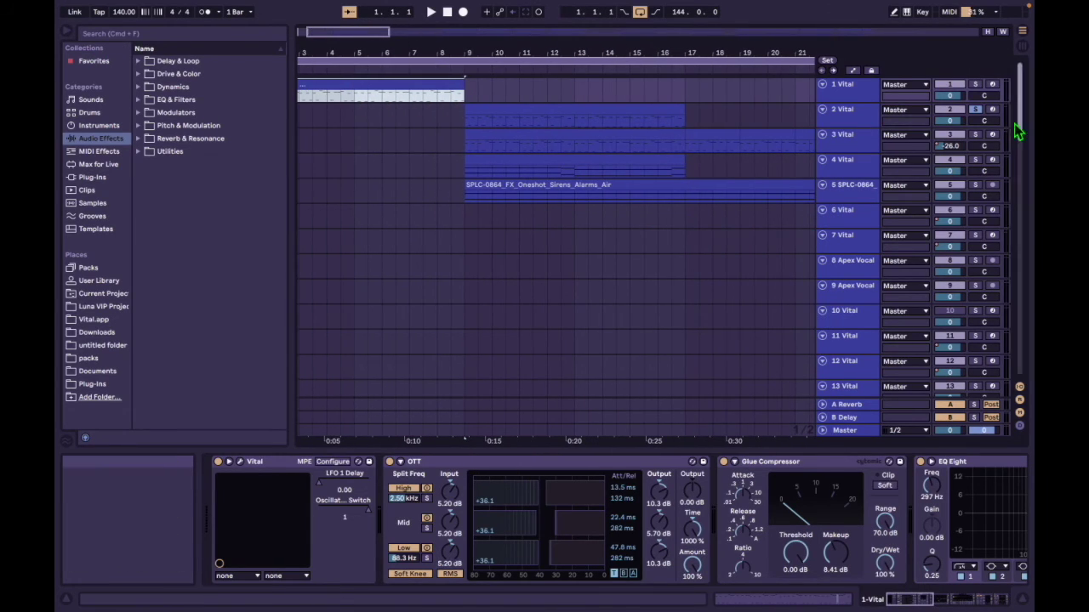
{"action": "key", "text": "space"}
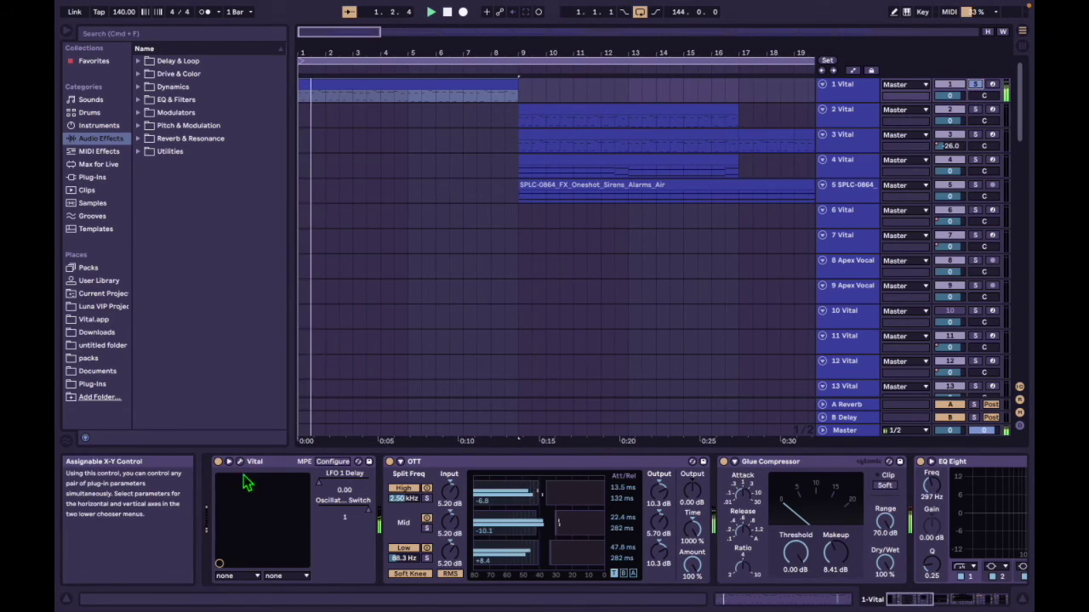
{"action": "key", "text": "super+alt+p"}
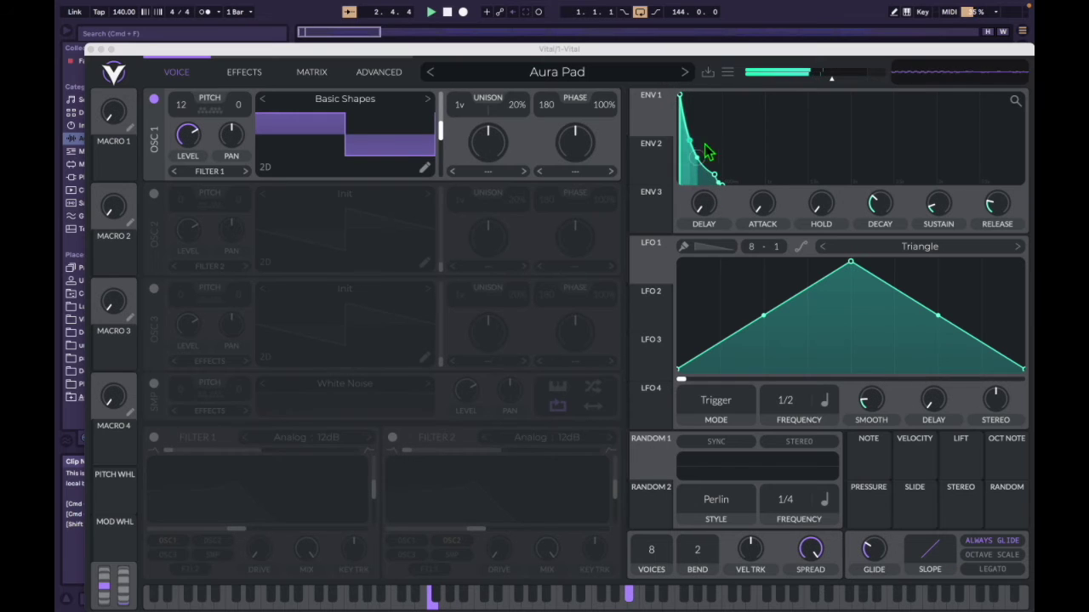
{"action": "left_click", "coordinate": [90, 49]}
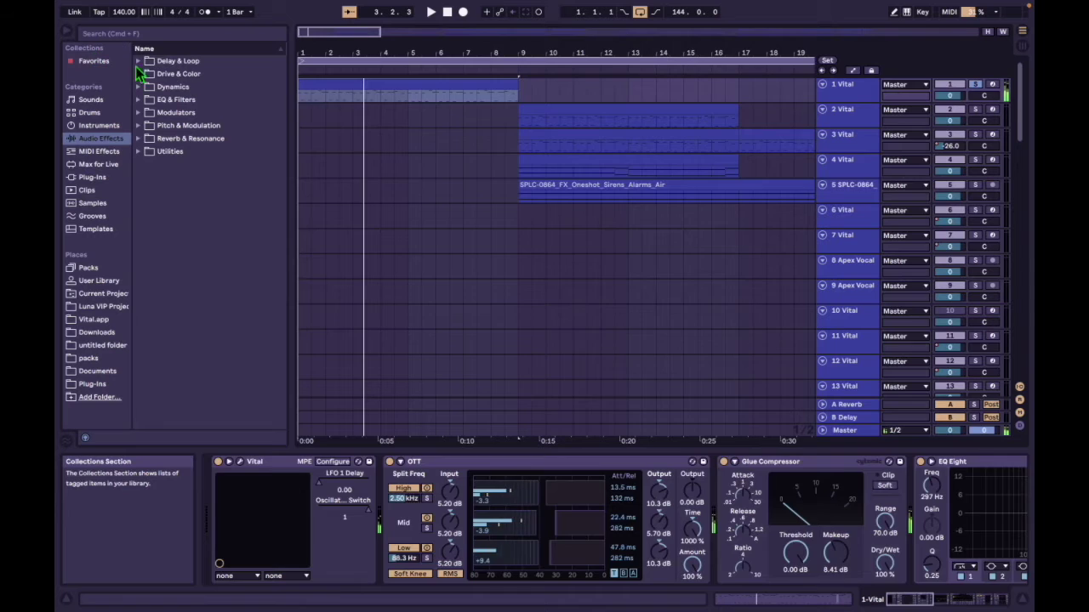
Step: Solo the 4 Vital track, play its clip from bar 9 and open its Vital synth
{"action": "left_click", "coordinate": [328, 170]}
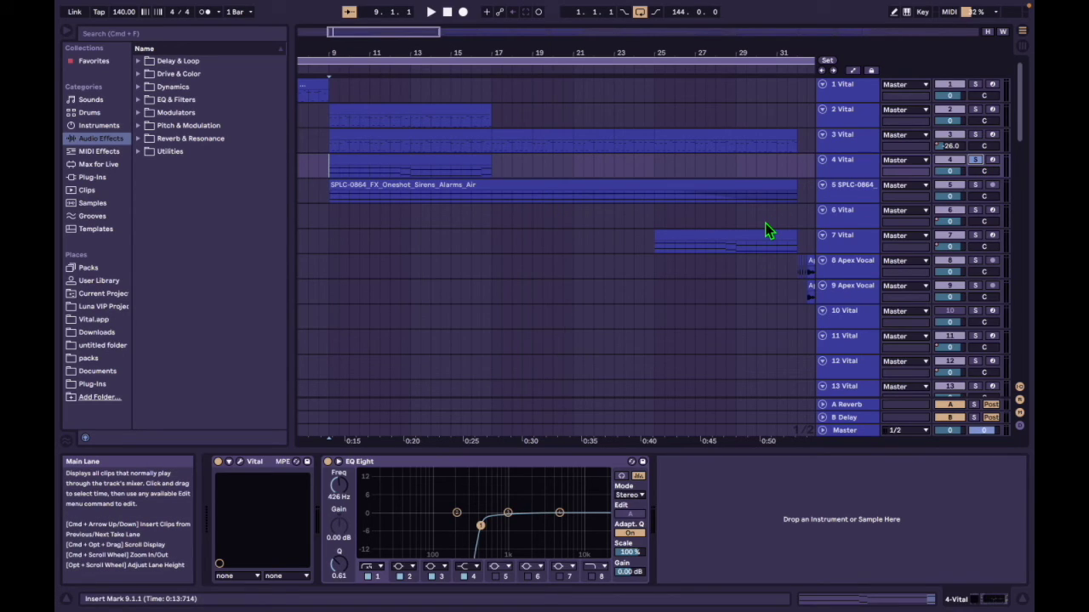
{"action": "key", "text": "space"}
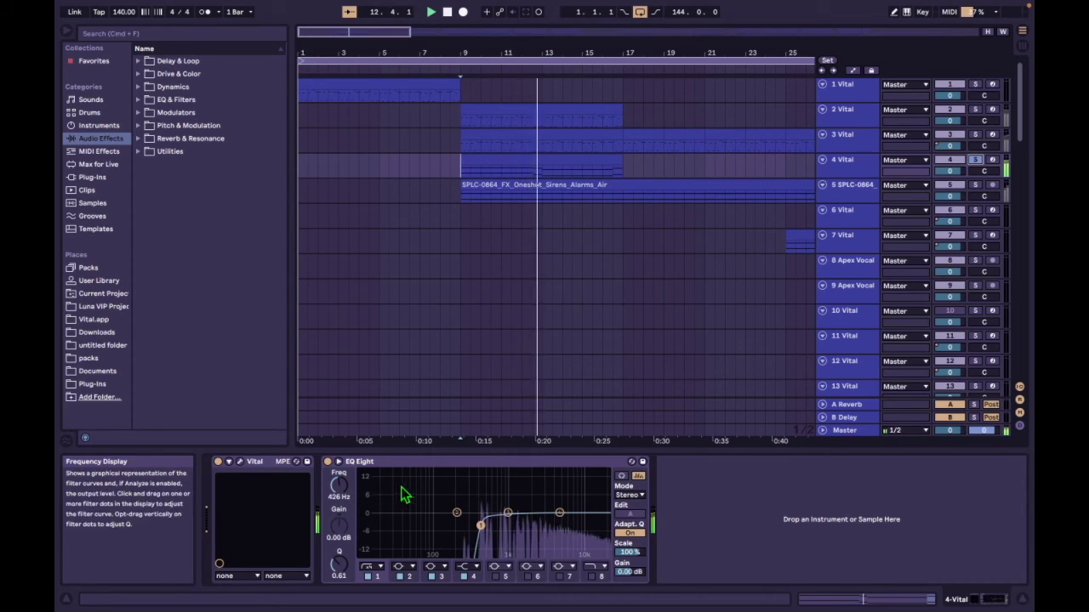
{"action": "left_click", "coordinate": [242, 463]}
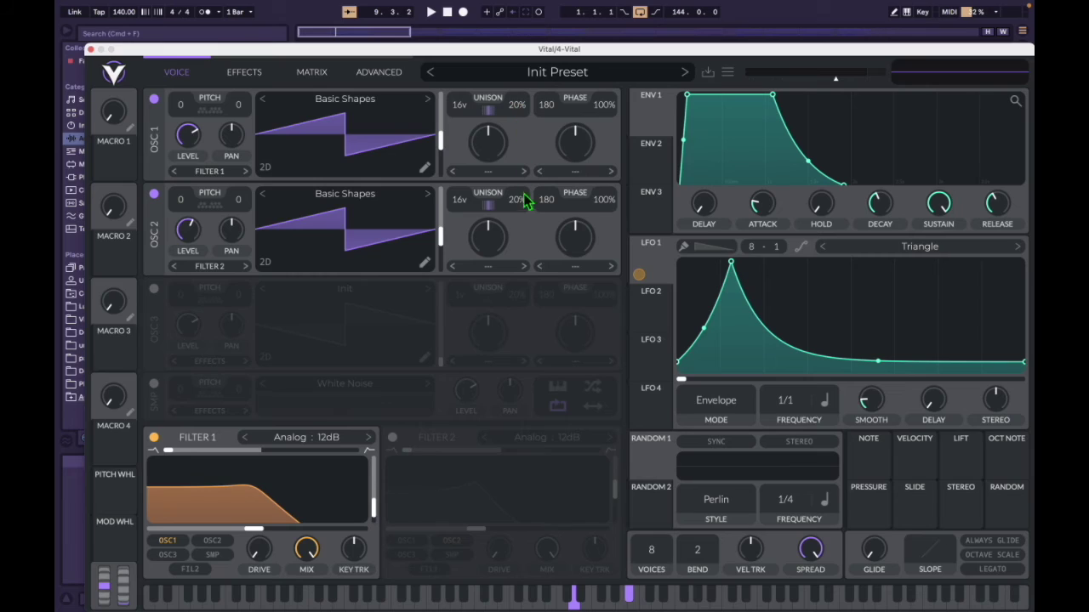
Step: Examine the oscillator unison settings and the other pages of track 4's Vital patch, and close the synth
{"action": "left_click_drag", "start_coordinate": [530, 105], "coordinate": [526, 105]}
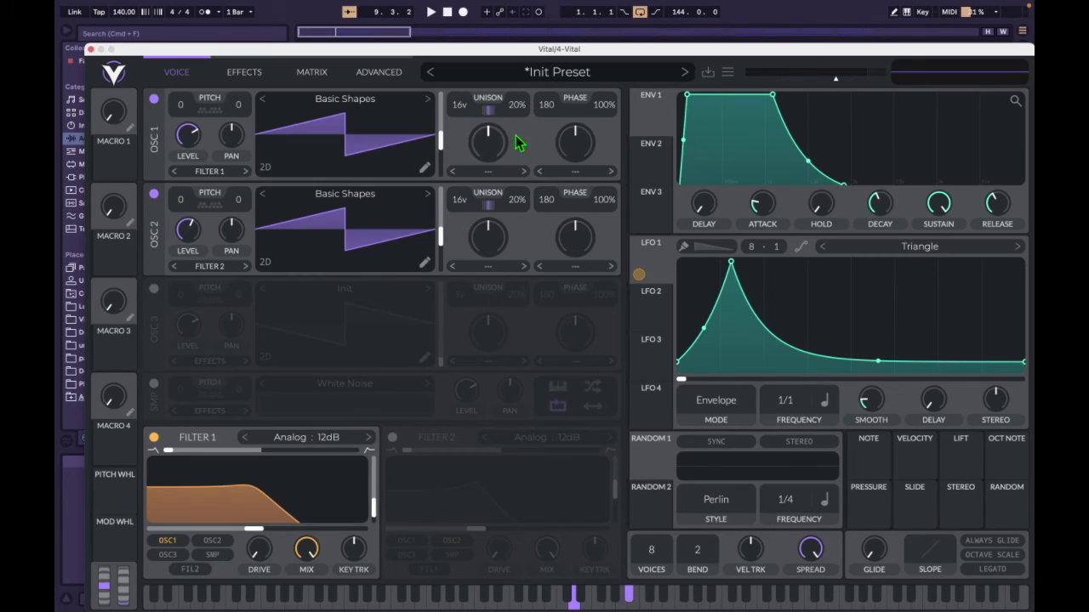
{"action": "left_click", "coordinate": [269, 74]}
{"action": "left_click", "coordinate": [334, 79]}
{"action": "left_click", "coordinate": [357, 75]}
{"action": "left_click", "coordinate": [179, 71]}
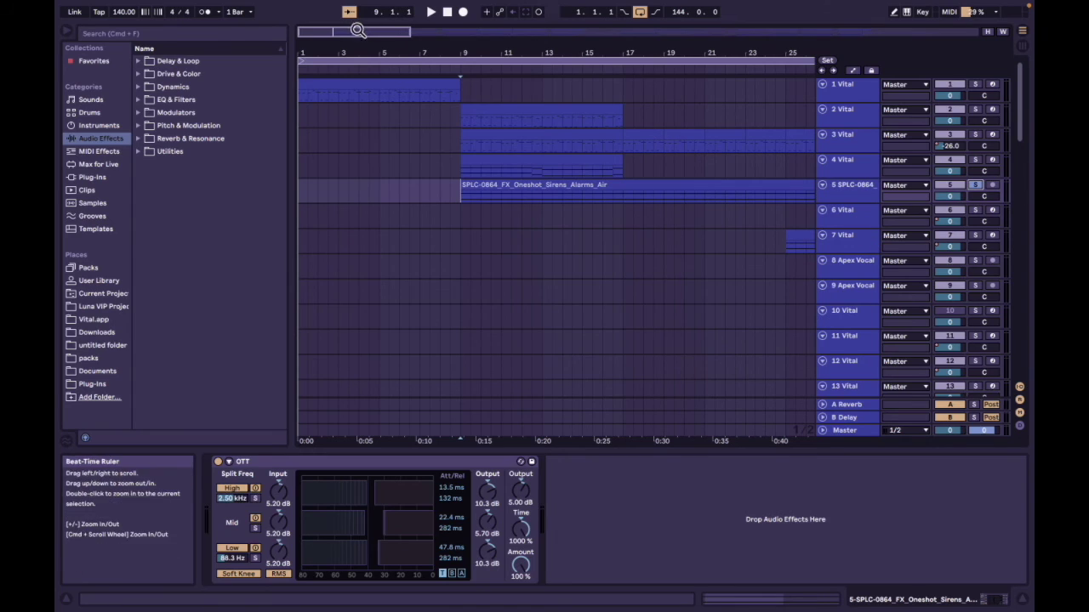
Step: Play the soloed 5 SPLC-0864 sirens and alarms track from bar 9 with its OTT device shown
{"action": "left_click_drag", "start_coordinate": [357, 32], "coordinate": [358, 21]}
{"action": "key", "text": "space"}
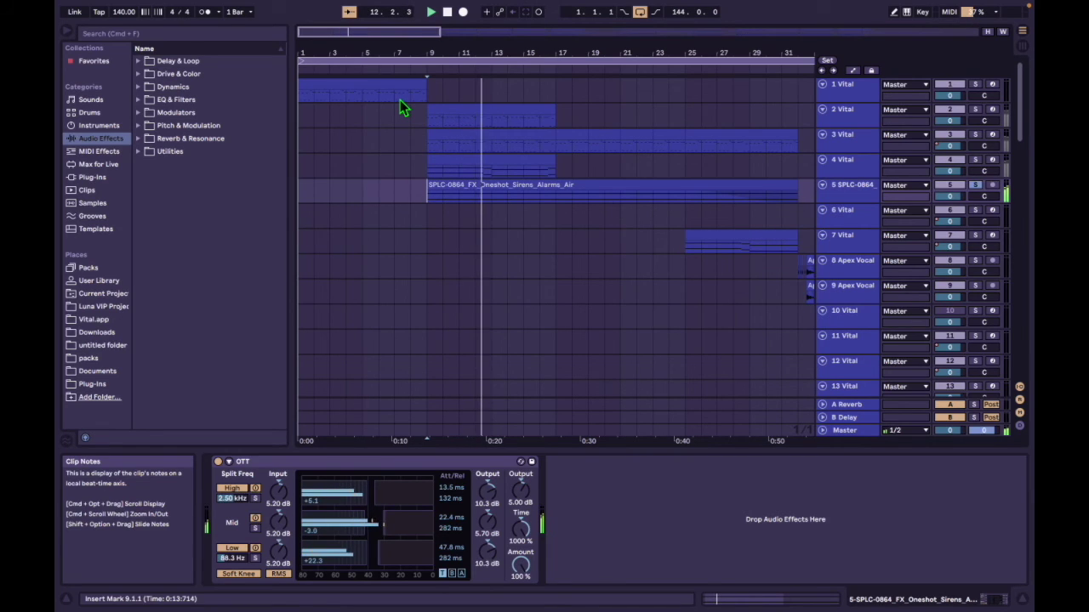
{"action": "key", "text": "space"}
Step: Solo the 39 Let dat bass drop track, play it from bar 9 and examine its Chorus-Ensemble and Auto Filter
{"action": "scroll", "coordinate": [422, 136], "scroll_direction": "down", "scroll_amount": 6}
{"action": "scroll", "coordinate": [420, 152], "scroll_direction": "down", "scroll_amount": 10}
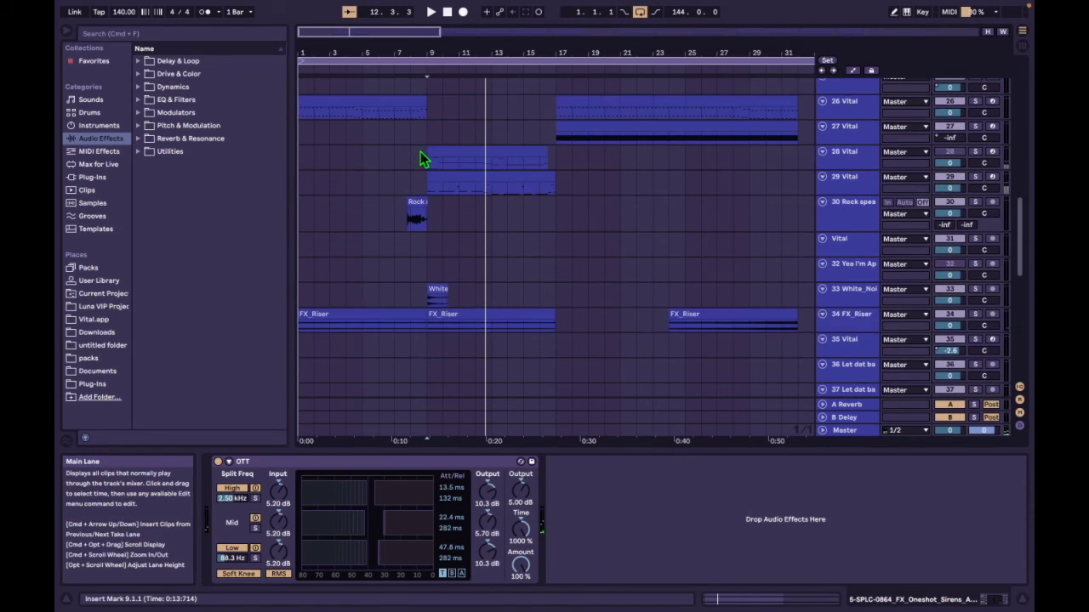
{"action": "left_click", "coordinate": [427, 204]}
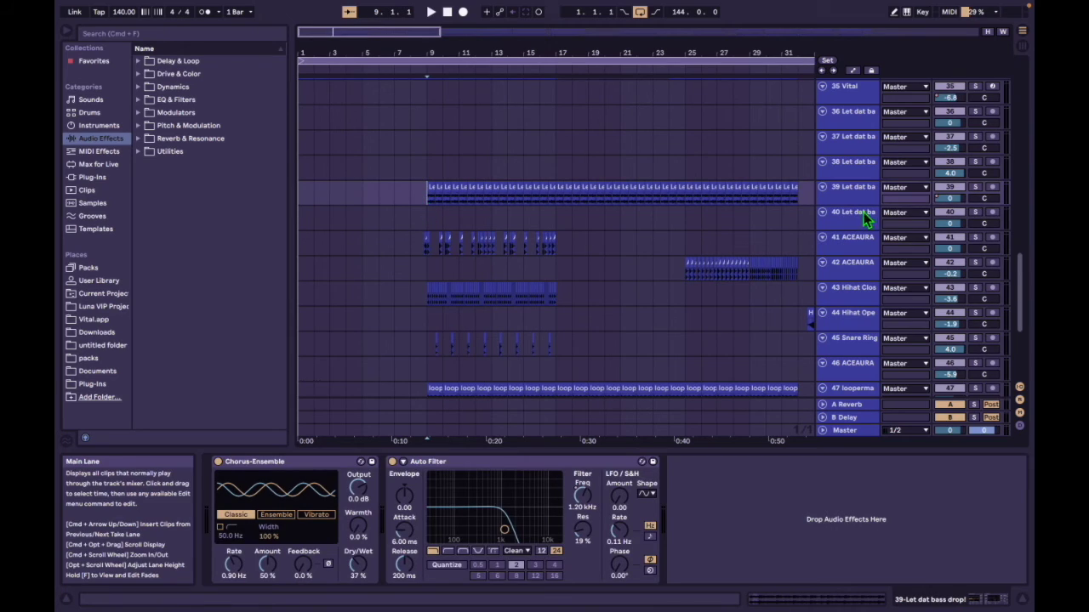
{"action": "left_click", "coordinate": [974, 186]}
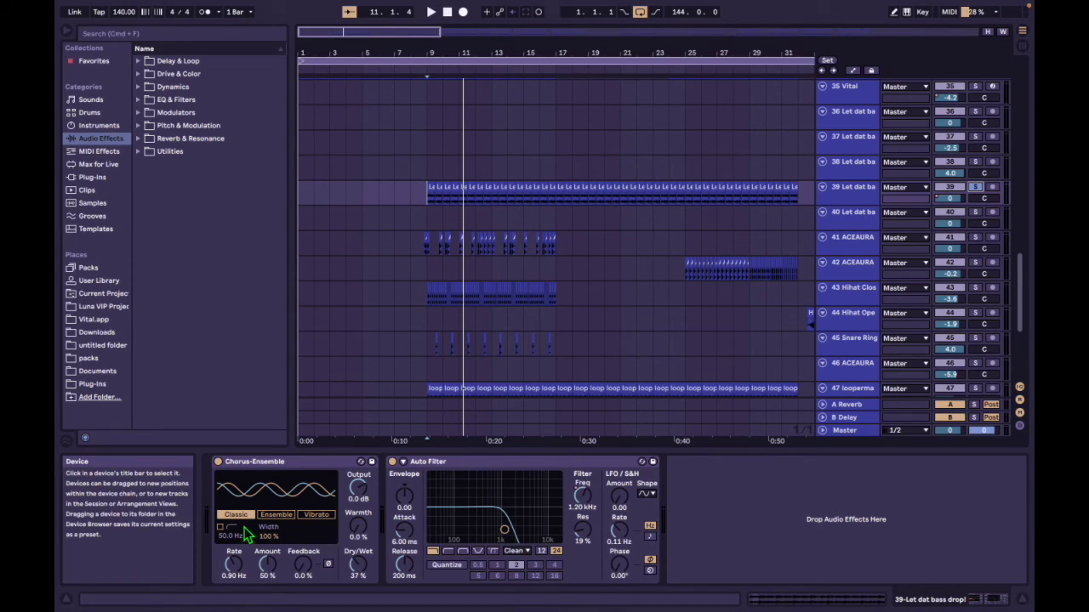
Step: Show the clip settings of the Hihat Closed Crisp clip at bar 9 on track 43
{"action": "left_click_drag", "start_coordinate": [436, 34], "coordinate": [436, 31]}
{"action": "left_click_drag", "start_coordinate": [343, 32], "coordinate": [335, 42]}
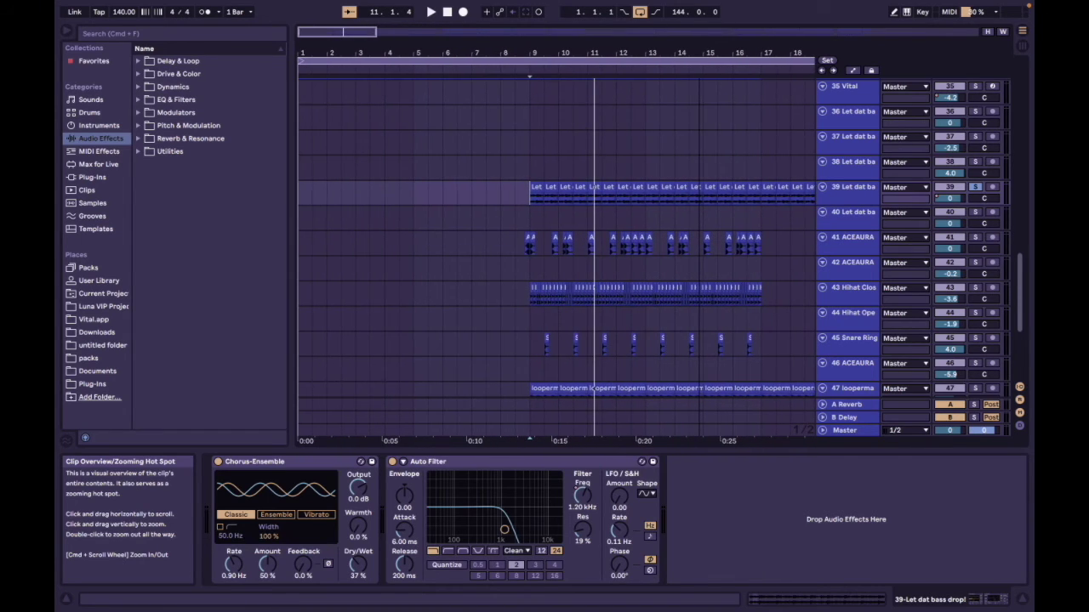
{"action": "left_click", "coordinate": [498, 263]}
{"action": "left_click", "coordinate": [524, 299]}
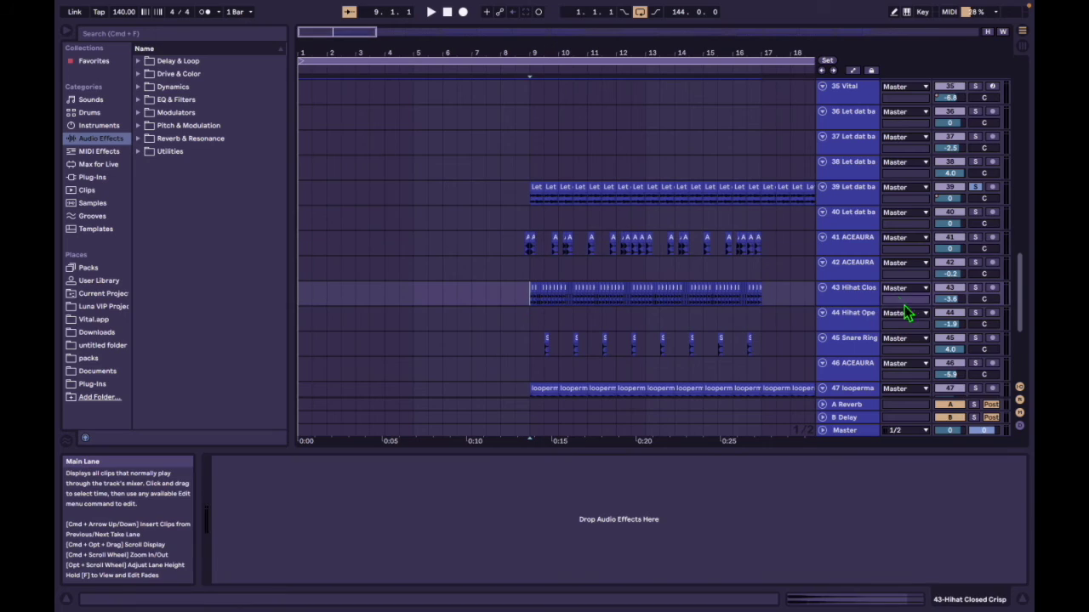
{"action": "left_click", "coordinate": [804, 596]}
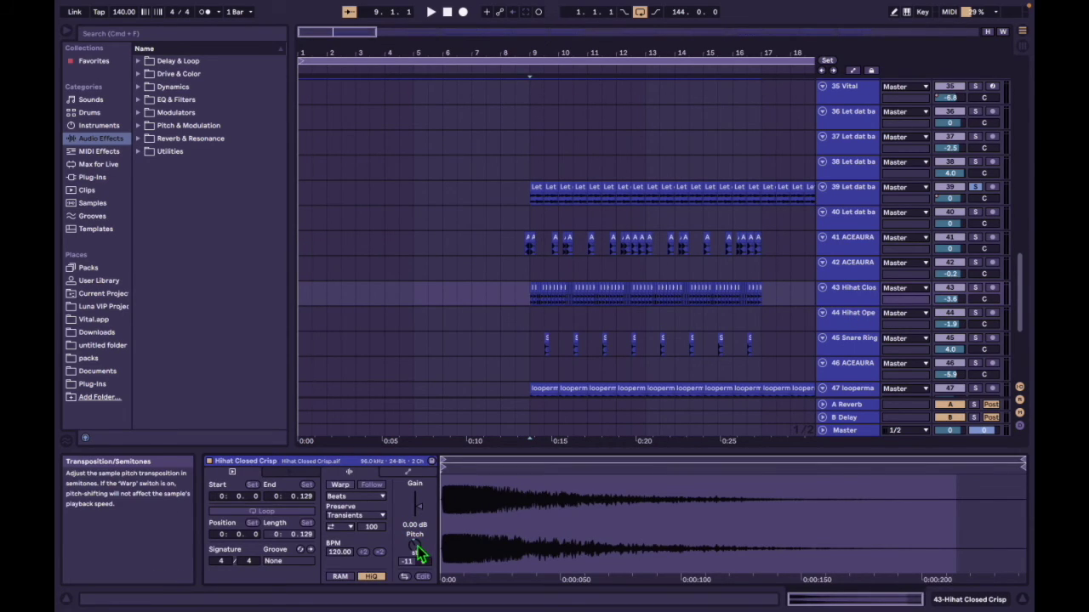
Step: Release the solo on track 43 and play the full mix from bar 9
{"action": "left_click", "coordinate": [975, 289]}
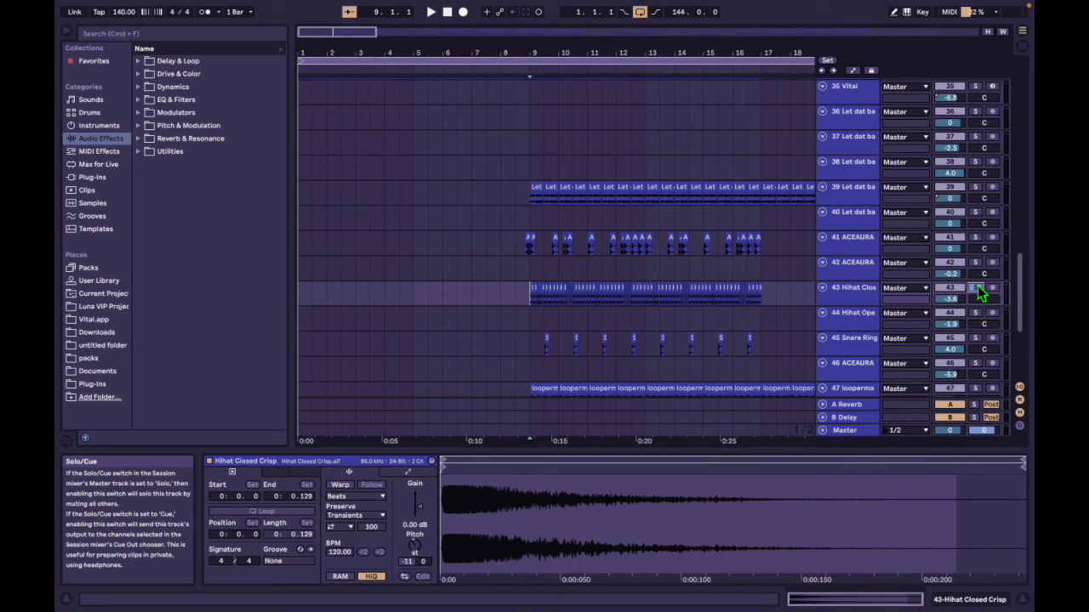
{"action": "key", "text": "space"}
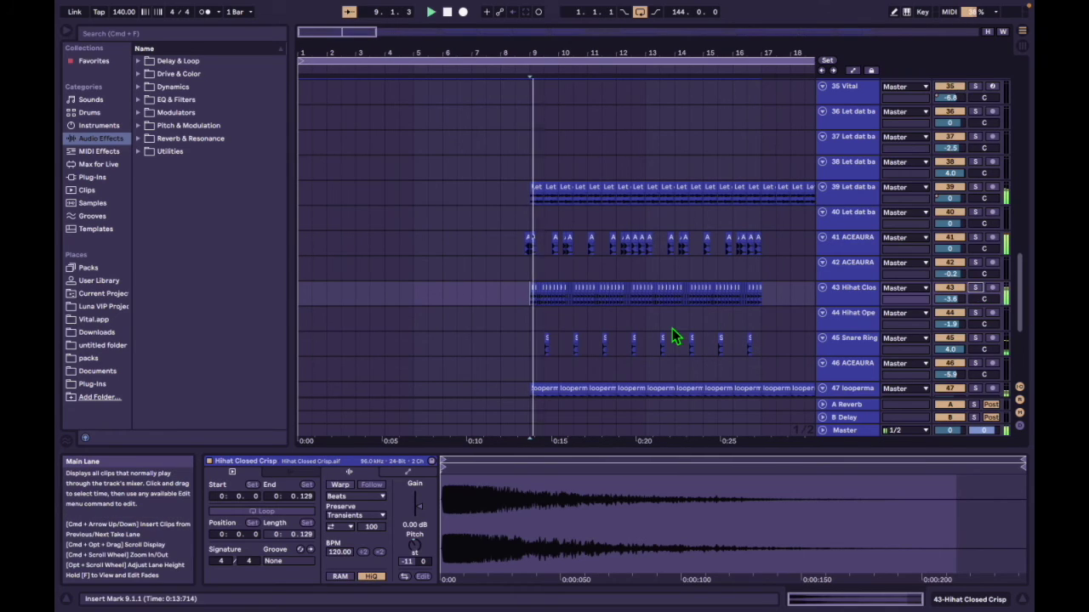
{"action": "scroll", "coordinate": [673, 326], "scroll_direction": "down", "scroll_amount": 1}
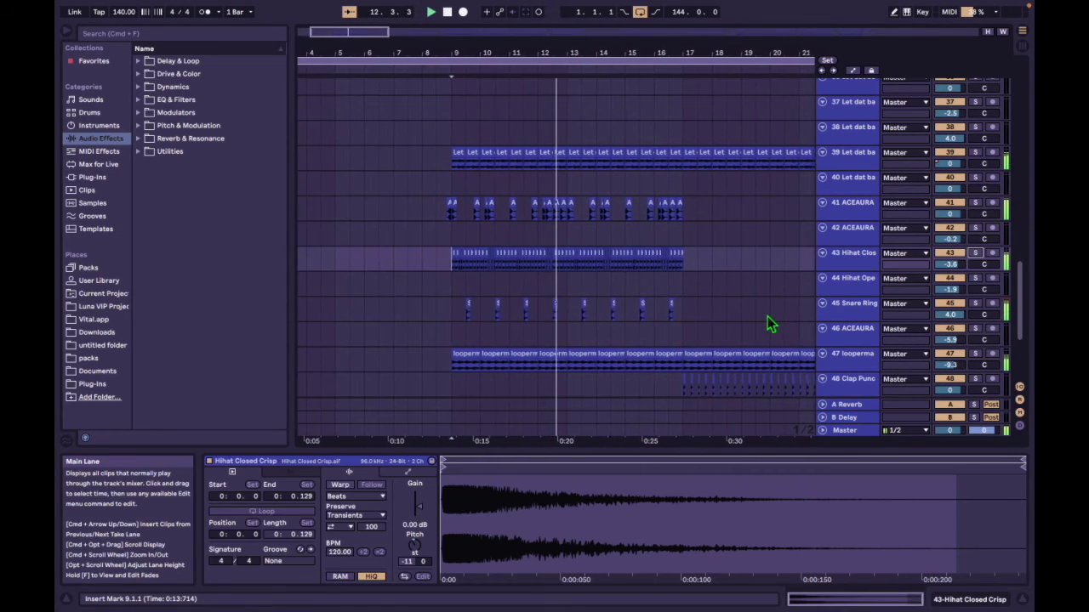
{"action": "key", "text": "space"}
Step: Solo the 47 looperman crowd-clapping track and play its clip from bar 9
{"action": "left_click", "coordinate": [447, 364]}
{"action": "scroll", "coordinate": [457, 389], "scroll_direction": "down", "scroll_amount": 3}
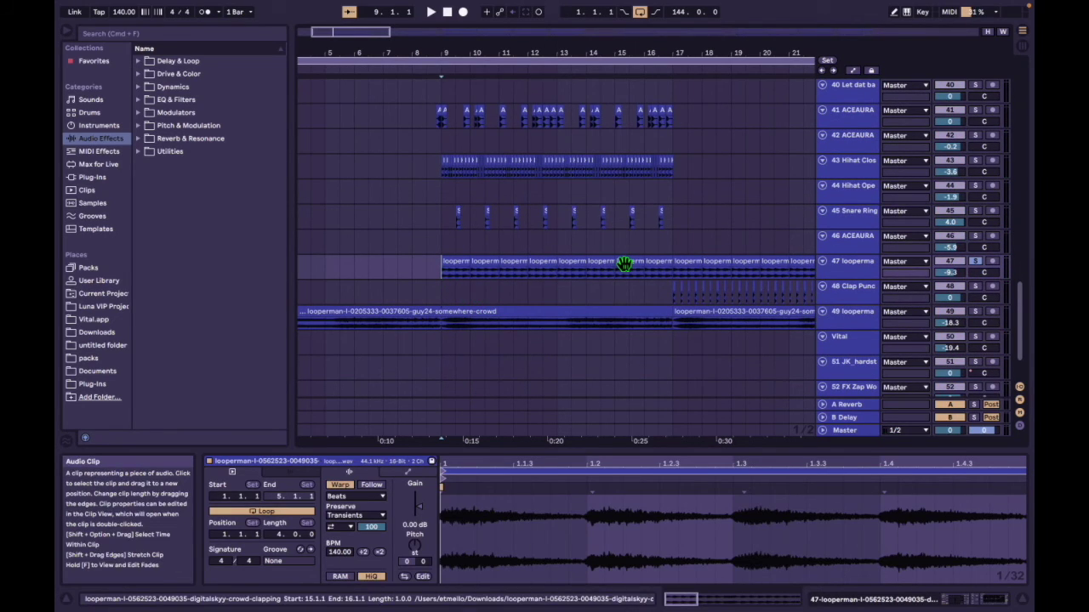
{"action": "key", "text": "space"}
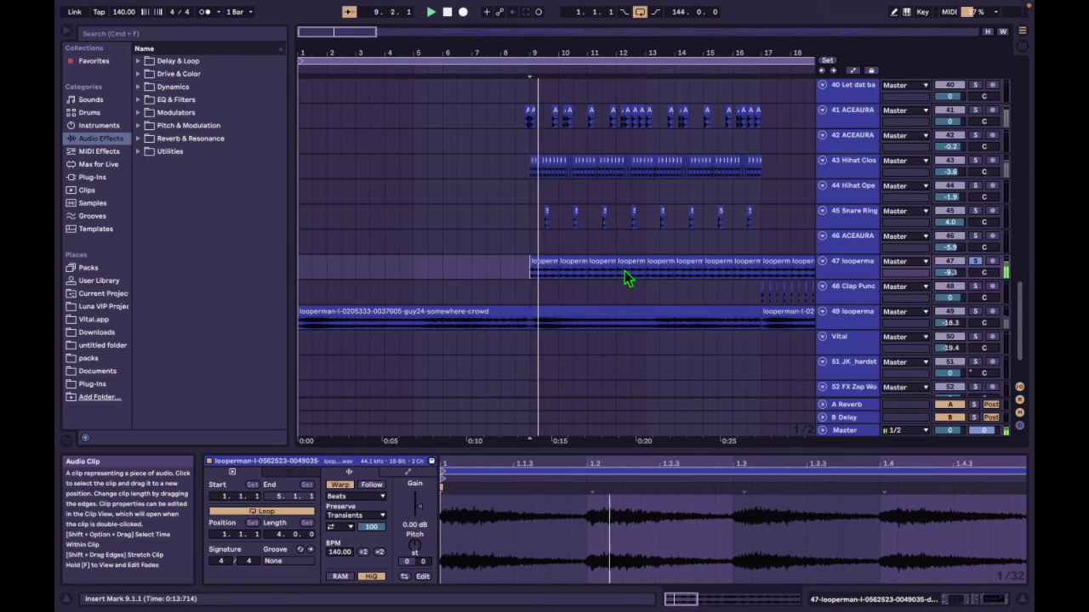
Step: Solo the 49 looperman somewhere-crowd track, play it from bar 9 and release its solo
{"action": "left_click", "coordinate": [975, 311]}
{"action": "left_click", "coordinate": [512, 330]}
{"action": "key", "text": "space"}
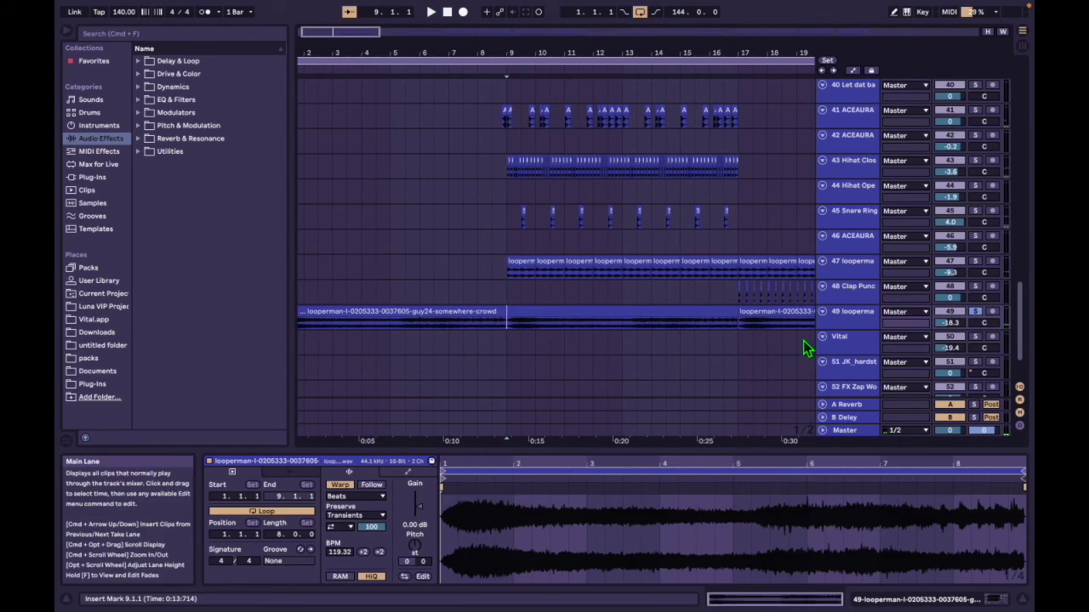
{"action": "key", "text": "space"}
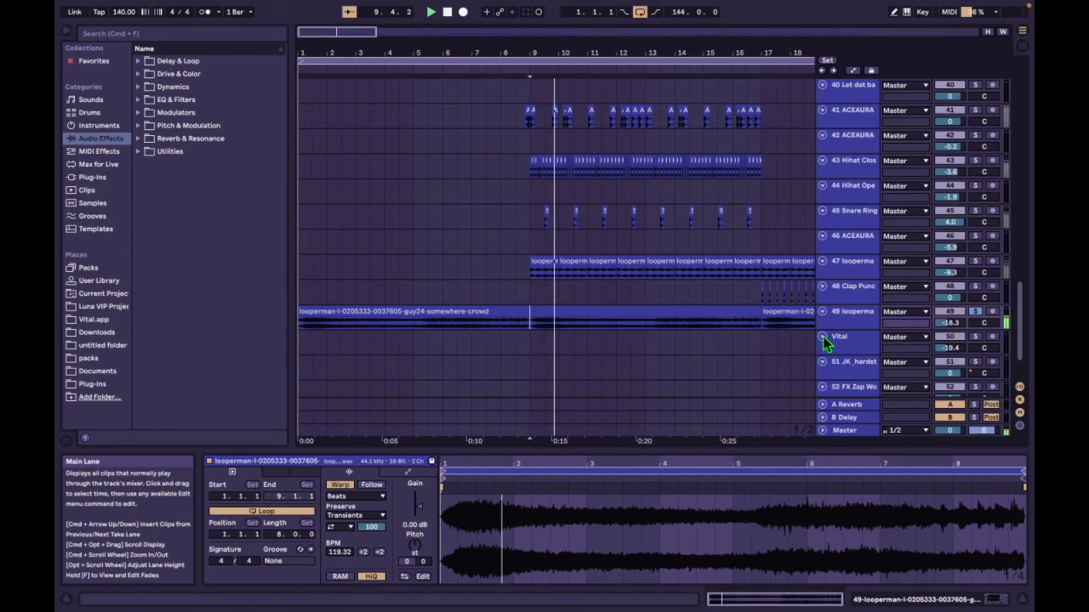
{"action": "left_click", "coordinate": [975, 312]}
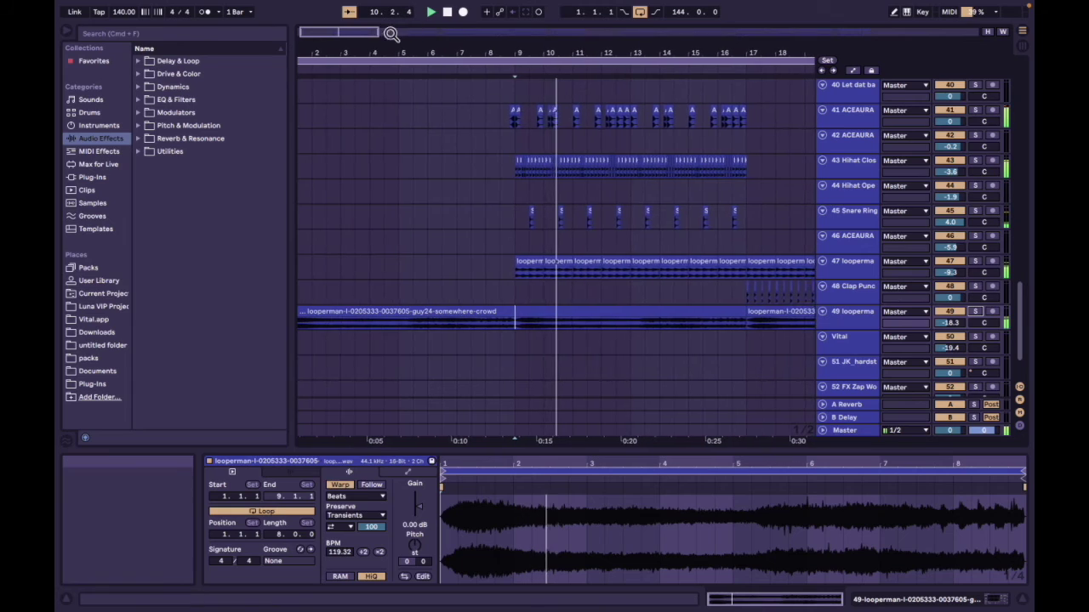
Step: Move on to the section at bar 17 and show the clip of the 27 Vital track there
{"action": "scroll", "coordinate": [462, 201], "scroll_direction": "down", "scroll_amount": 4}
{"action": "scroll", "coordinate": [464, 187], "scroll_direction": "up", "scroll_amount": 5}
{"action": "scroll", "coordinate": [463, 187], "scroll_direction": "up", "scroll_amount": 8}
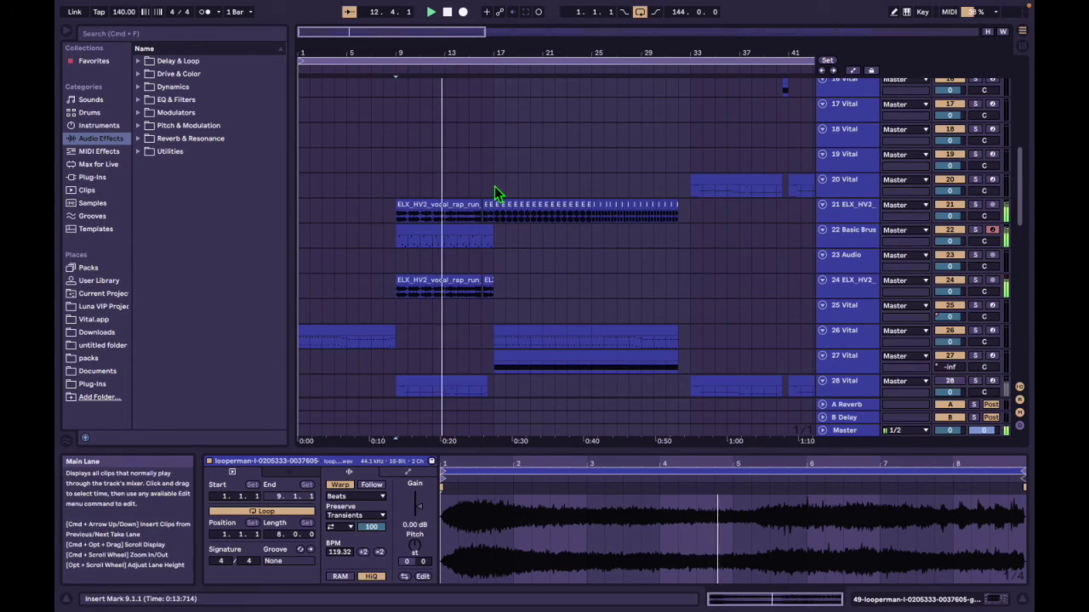
{"action": "left_click", "coordinate": [497, 217]}
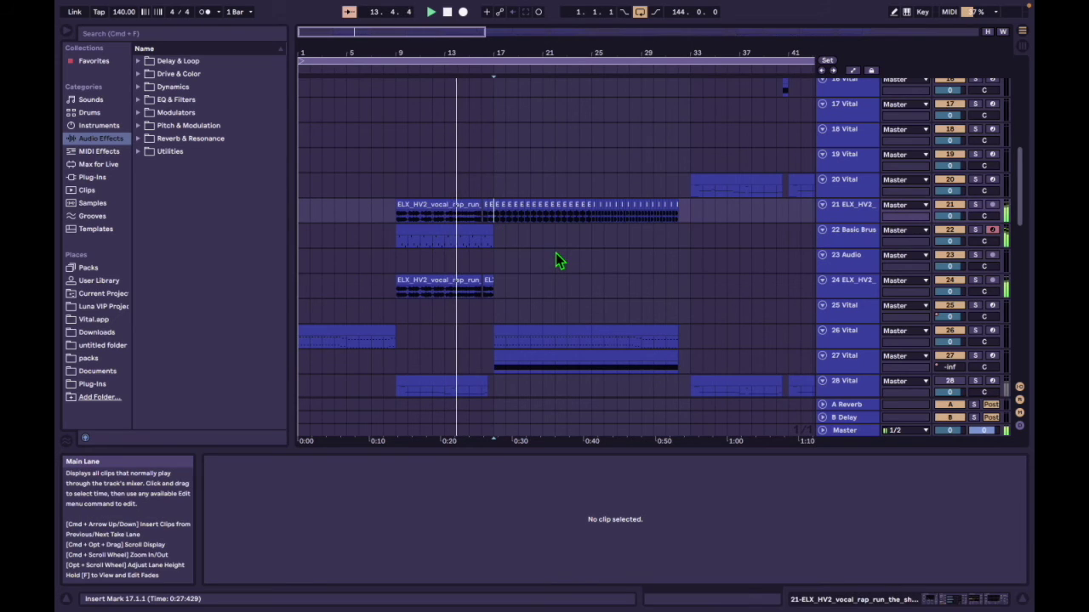
{"action": "scroll", "coordinate": [508, 238], "scroll_direction": "down", "scroll_amount": 3}
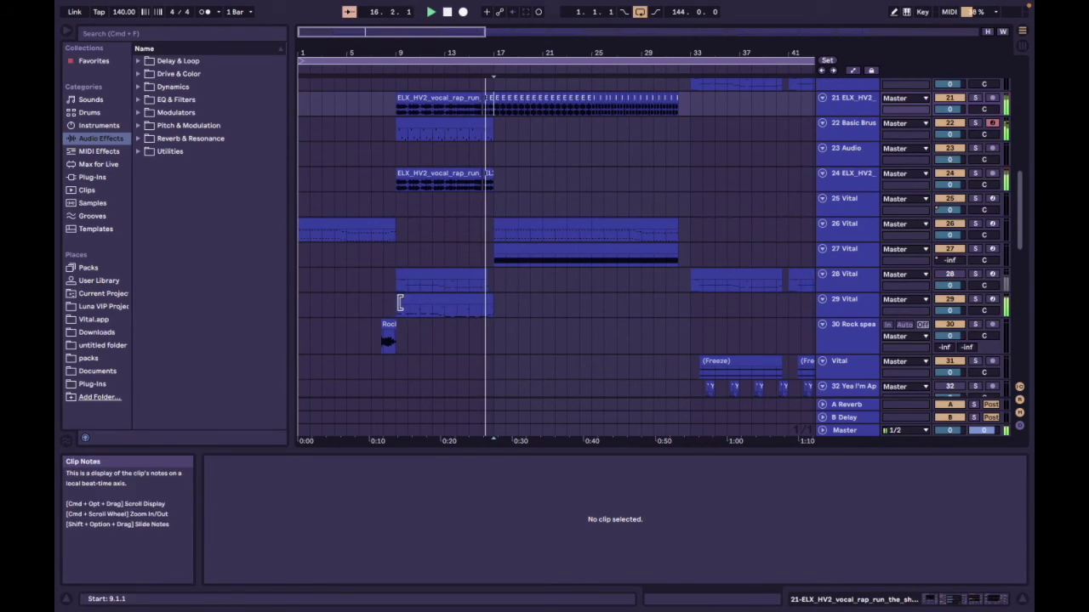
{"action": "left_click", "coordinate": [499, 254]}
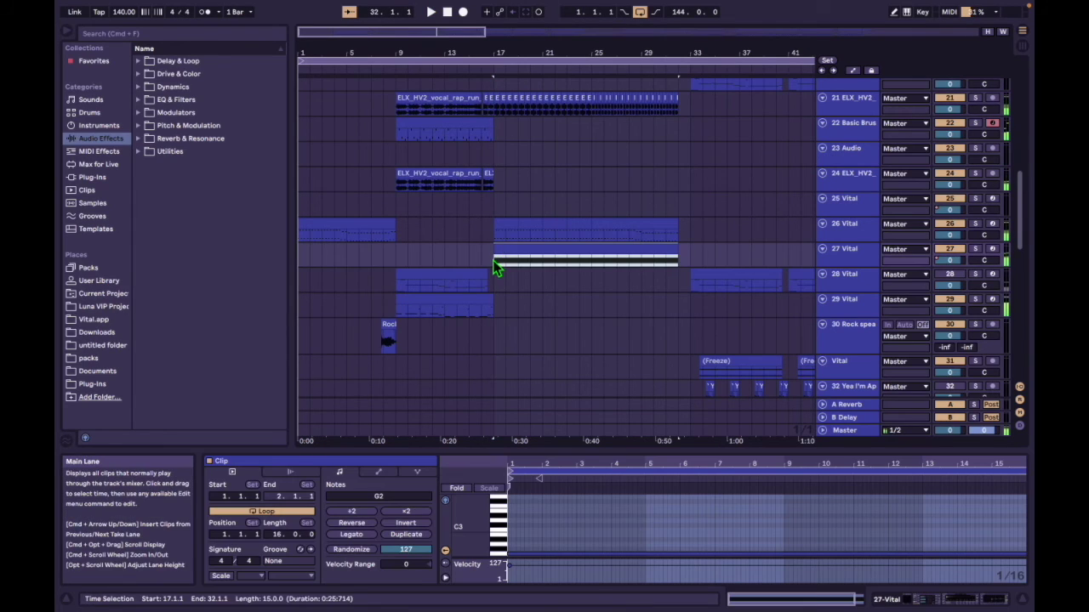
Step: Play the soloed 27 Vital track from bar 17 and open its Vital synth
{"action": "scroll", "coordinate": [493, 259], "scroll_direction": "up", "scroll_amount": 3}
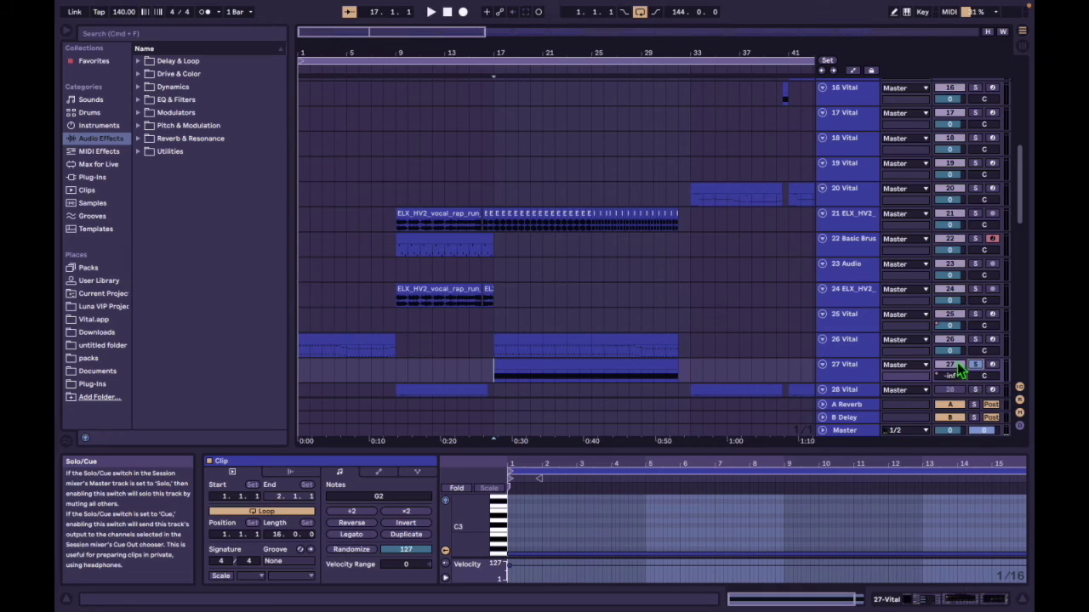
{"action": "key", "text": "space"}
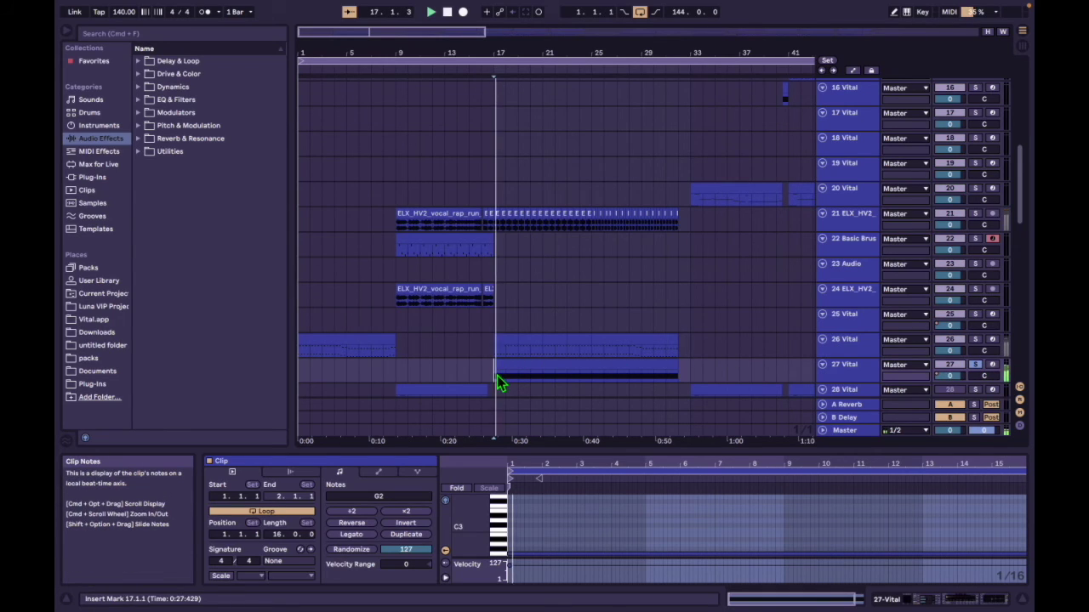
{"action": "left_click", "coordinate": [944, 599]}
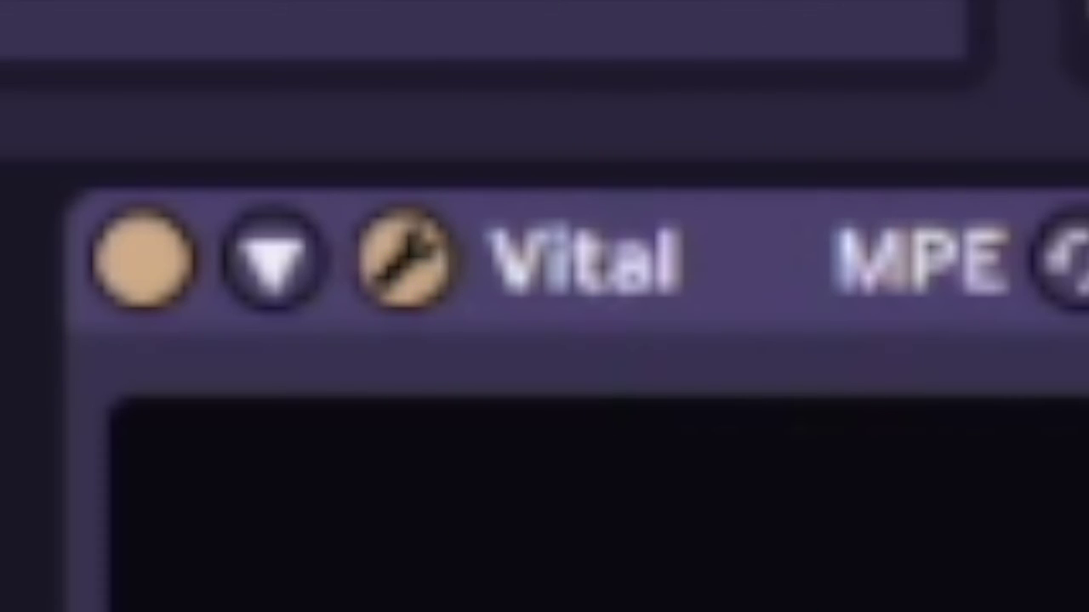
{"action": "left_click", "coordinate": [405, 260]}
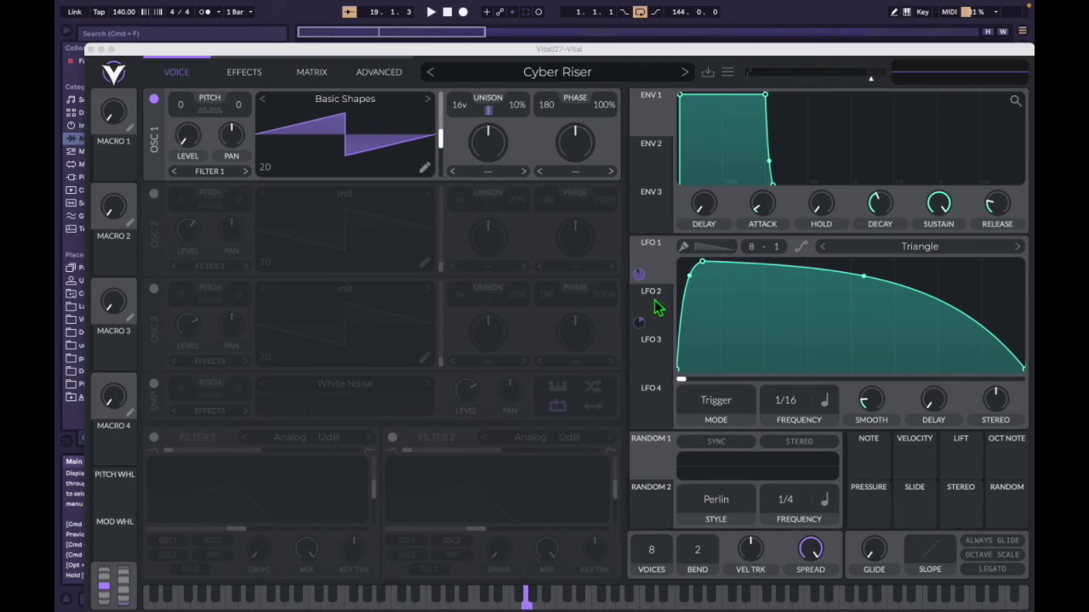
Step: Examine LFO 1 and LFO 2, the modulation matrix and the effects of the Cyber Riser patch during playback, and close the synth
{"action": "key", "text": "space"}
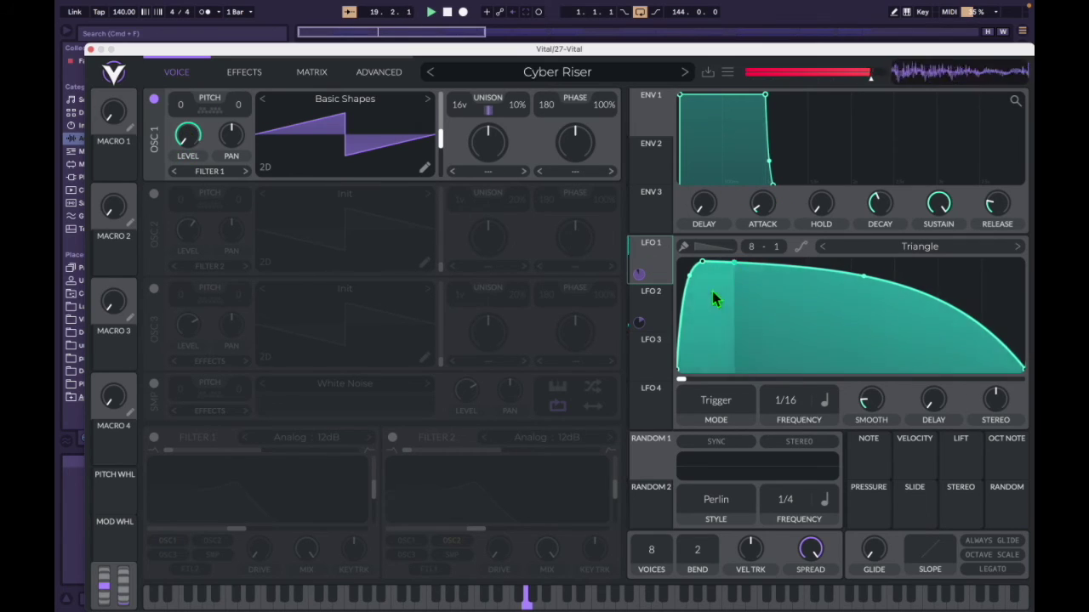
{"action": "left_click", "coordinate": [650, 306]}
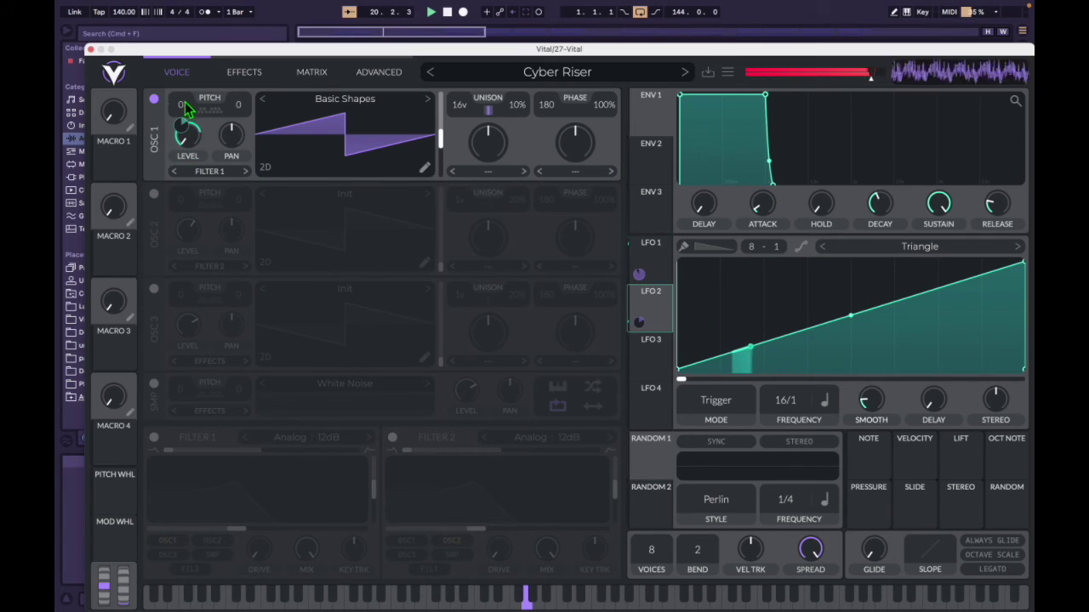
{"action": "mouse_move", "coordinate": [184, 127]}
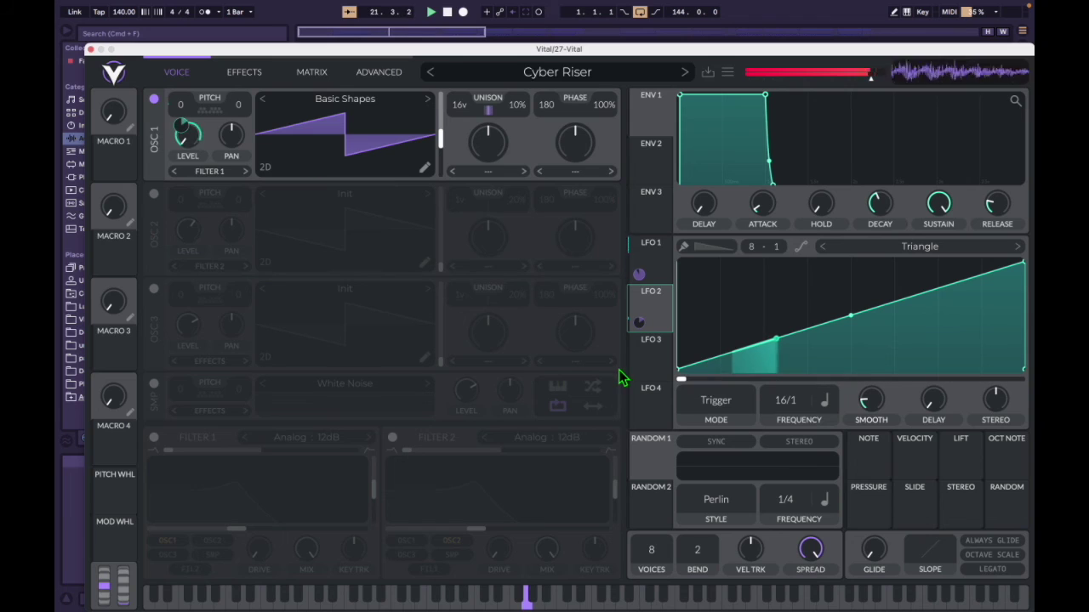
{"action": "left_click", "coordinate": [311, 71]}
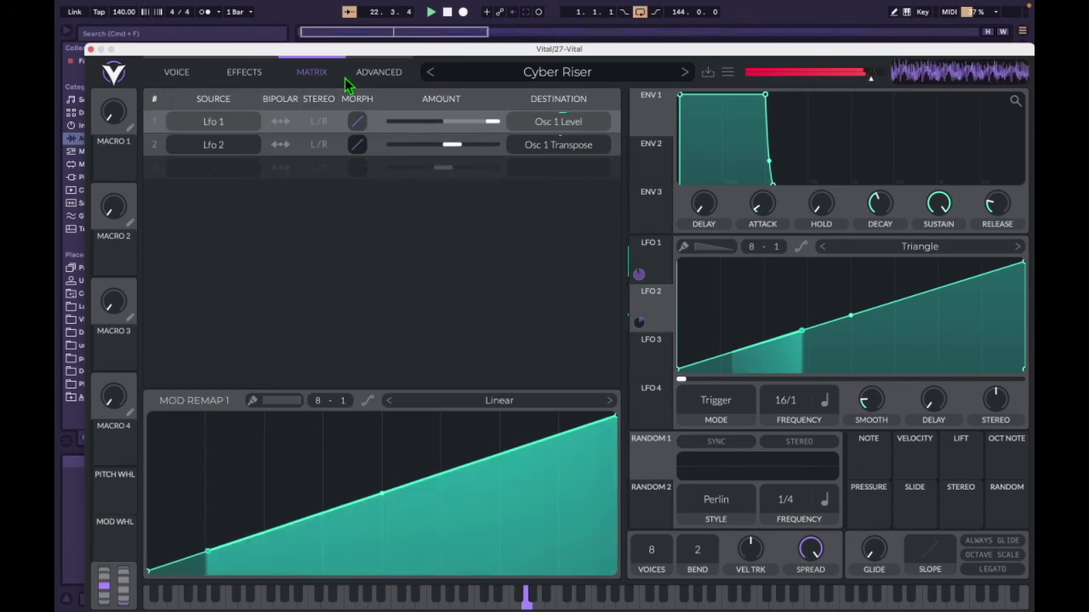
{"action": "left_click", "coordinate": [378, 71]}
{"action": "left_click", "coordinate": [247, 74]}
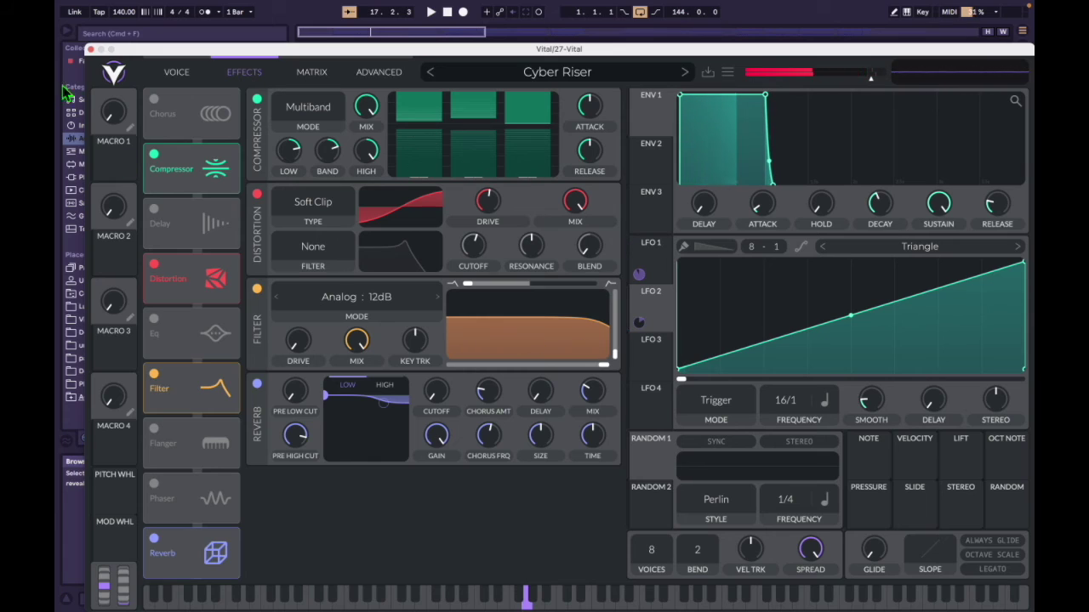
{"action": "key", "text": "super+alt+p"}
Step: Play the song from bar 25 and solo the 7 Vital track with its EQ Eight and Compressor shown
{"action": "left_click", "coordinate": [977, 234]}
{"action": "key", "text": "space"}
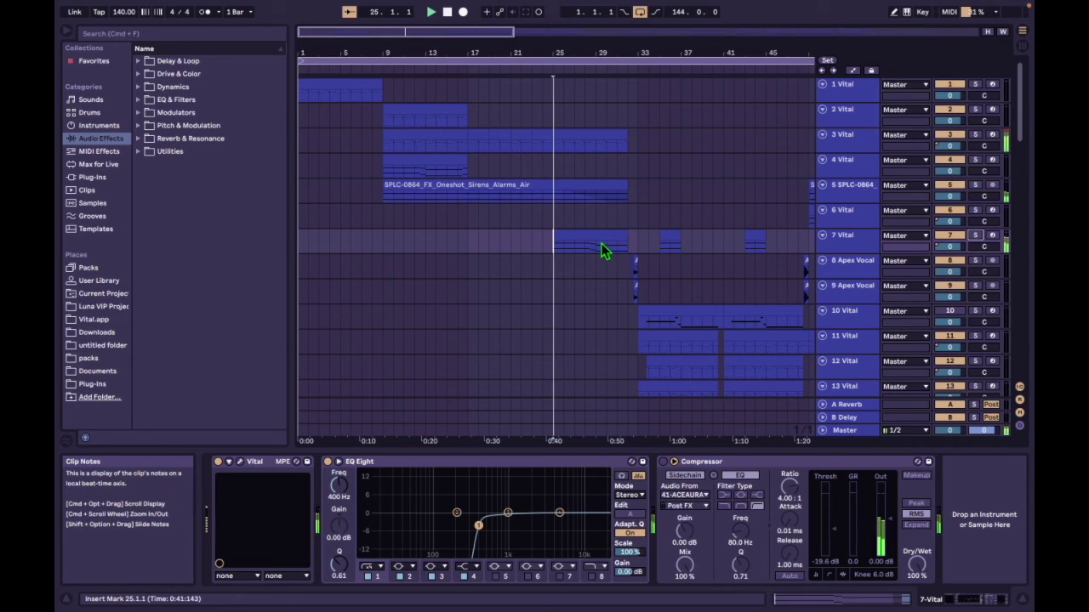
{"action": "left_click", "coordinate": [978, 236]}
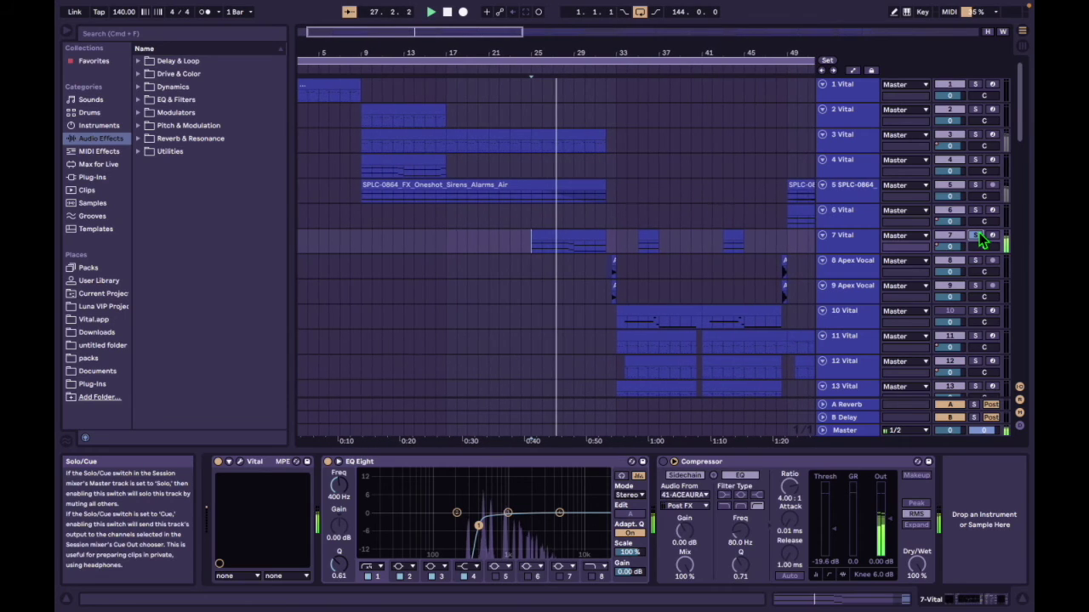
{"action": "left_click", "coordinate": [842, 248]}
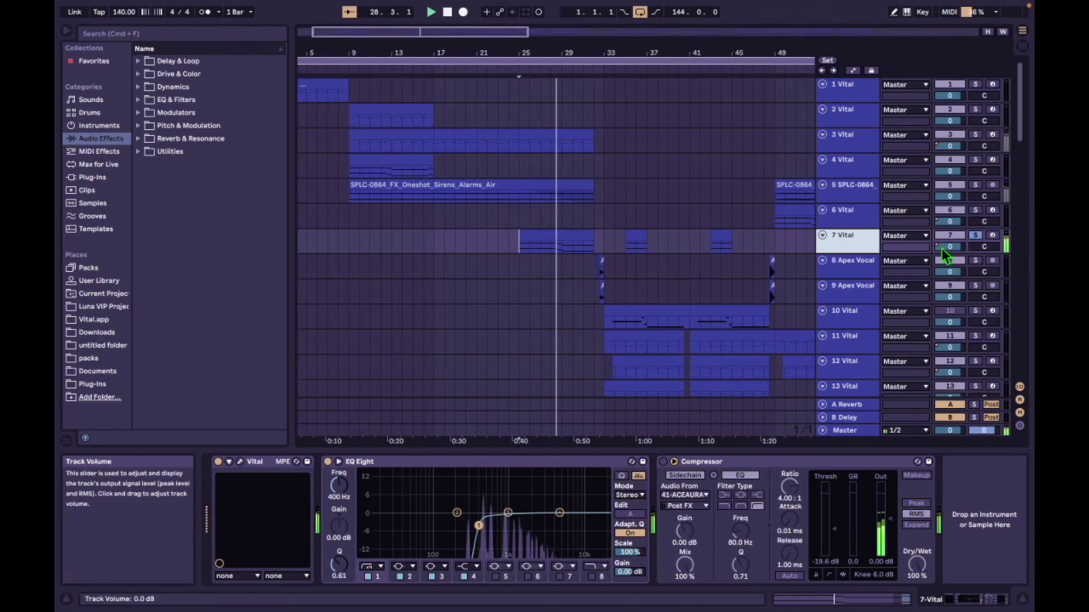
Step: Look over the other tracks playing in the bar 25 section without solo, showing the devices of the 26 Vital track
{"action": "scroll", "coordinate": [520, 223], "scroll_direction": "down", "scroll_amount": 10}
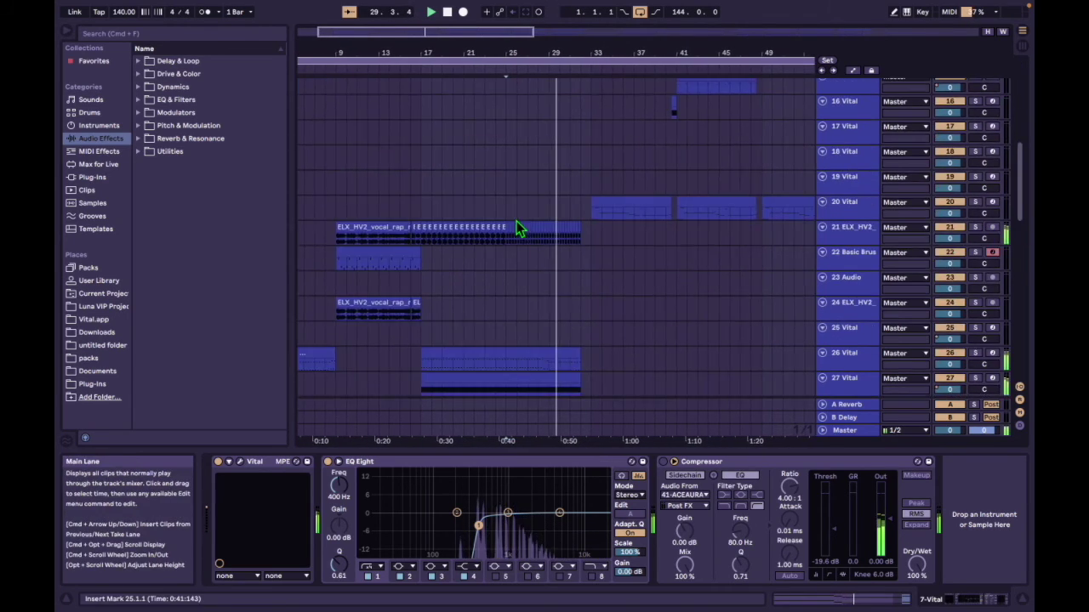
{"action": "scroll", "coordinate": [534, 260], "scroll_direction": "up", "scroll_amount": 3}
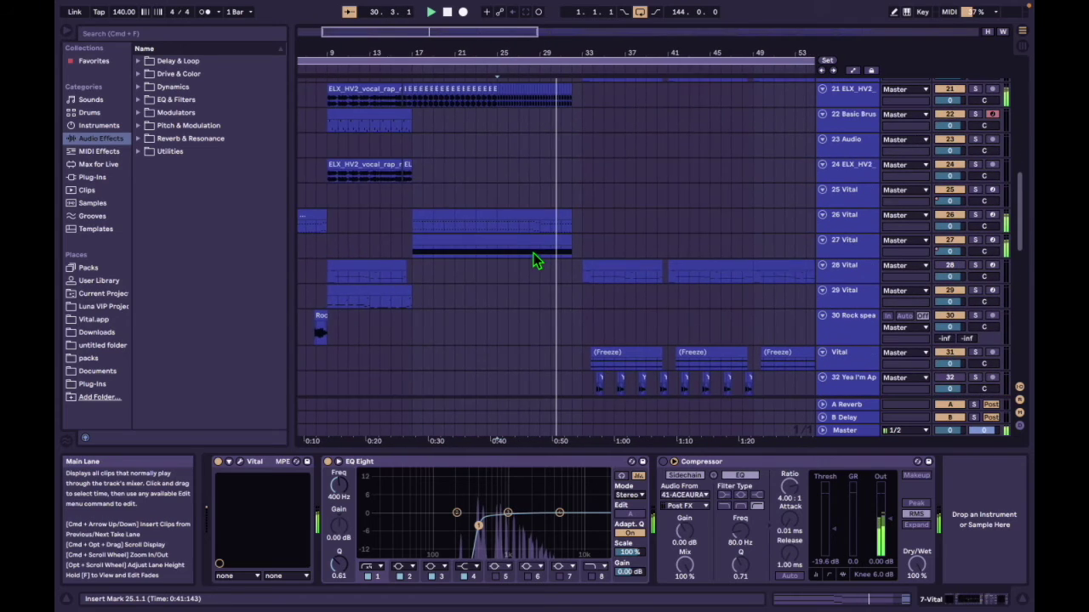
{"action": "left_click", "coordinate": [491, 236]}
{"action": "scroll", "coordinate": [570, 242], "scroll_direction": "up", "scroll_amount": 5}
{"action": "scroll", "coordinate": [578, 280], "scroll_direction": "up", "scroll_amount": 10}
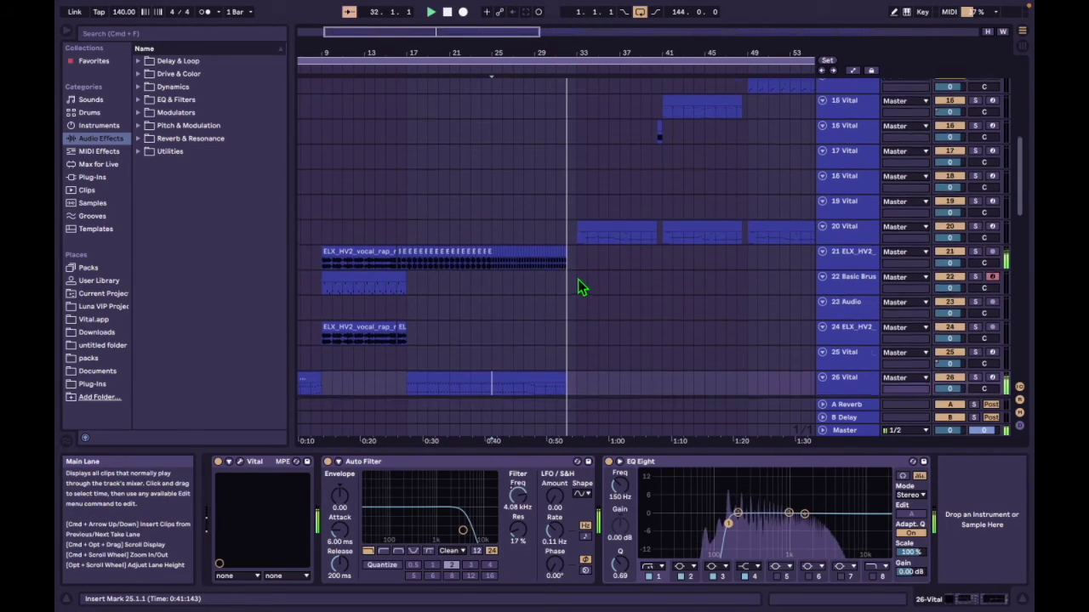
Step: Solo the 8 Apex Vocal track and play its vocal chops from bar 32
{"action": "left_click", "coordinate": [575, 266]}
{"action": "key", "text": "space"}
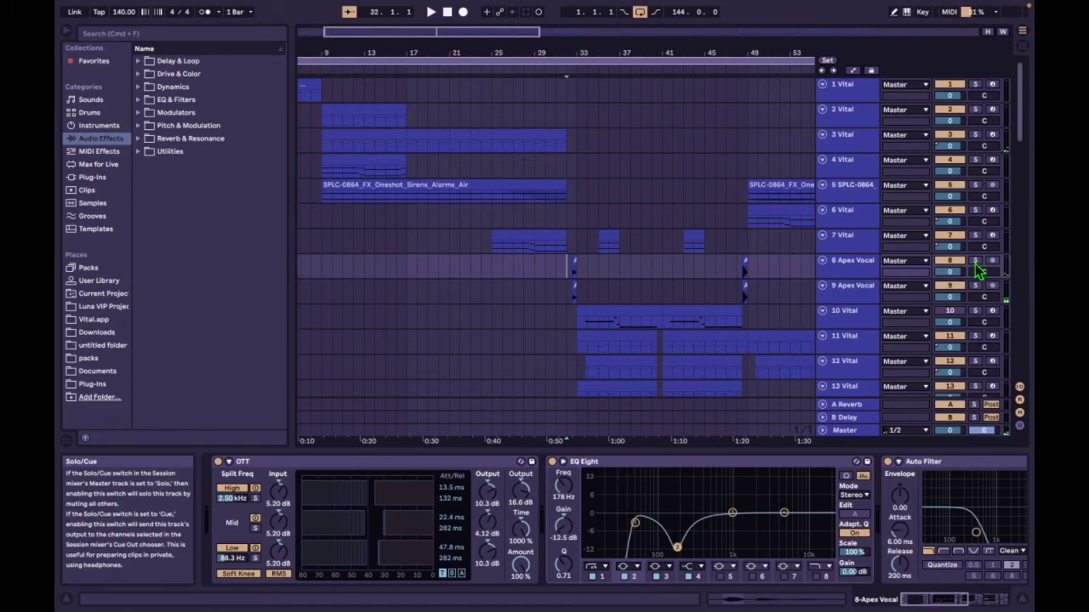
{"action": "mouse_move", "coordinate": [446, 32]}
{"action": "left_mouse_down"}
{"action": "mouse_move", "coordinate": [447, 51]}
{"action": "mouse_move", "coordinate": [446, 32]}
{"action": "left_mouse_up"}
{"action": "key", "text": "space"}
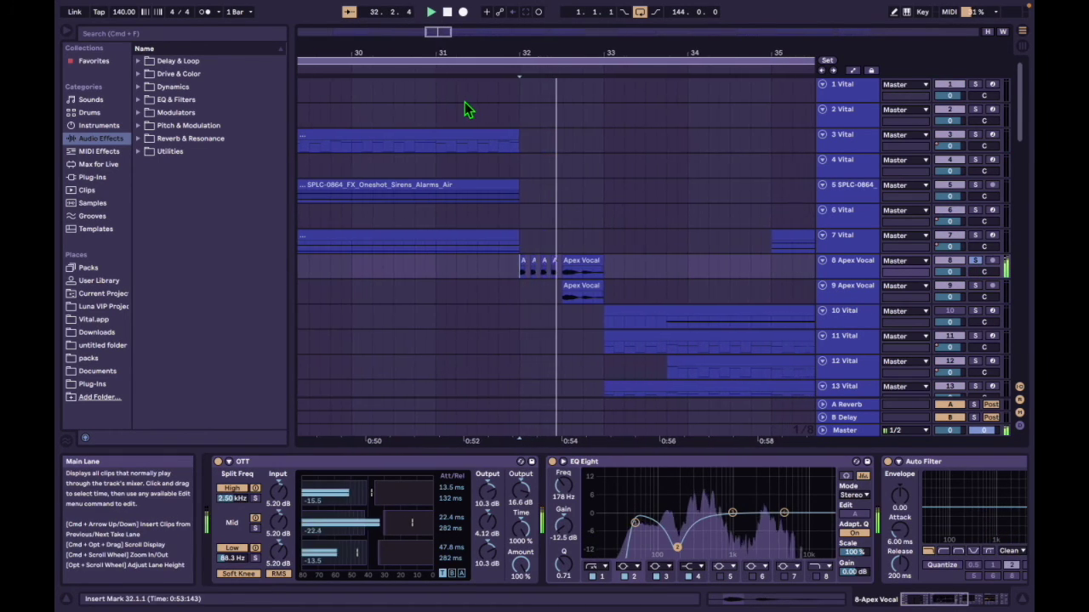
Step: Replay track 8 from bar 32 and examine its effect chain, from OTT and EQ Eight to Auto Filter, Chorus-Ensemble and Utility
{"action": "left_click", "coordinate": [970, 602]}
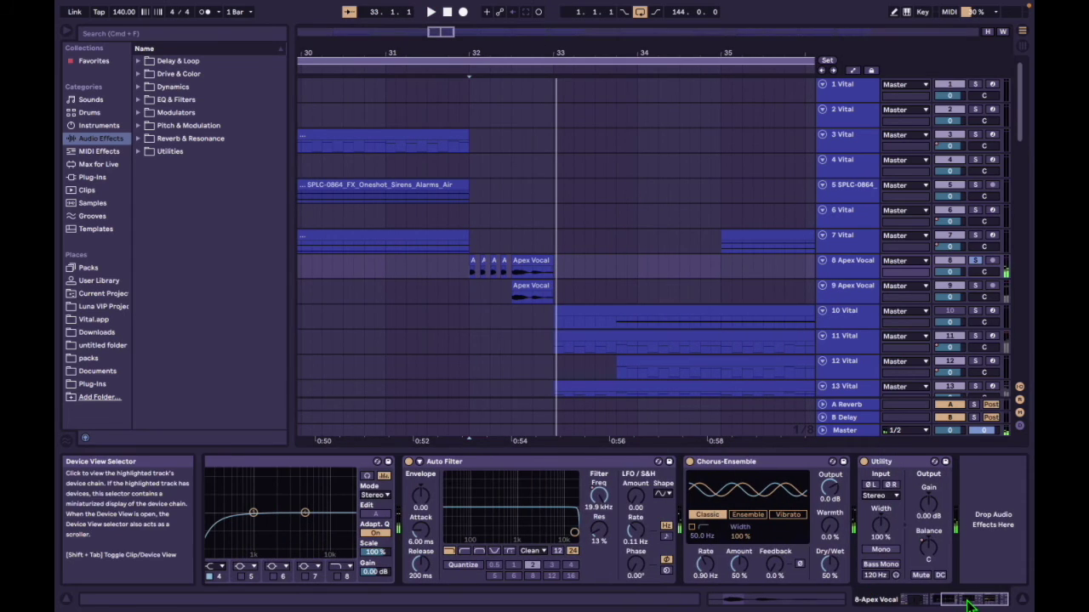
{"action": "key", "text": "space"}
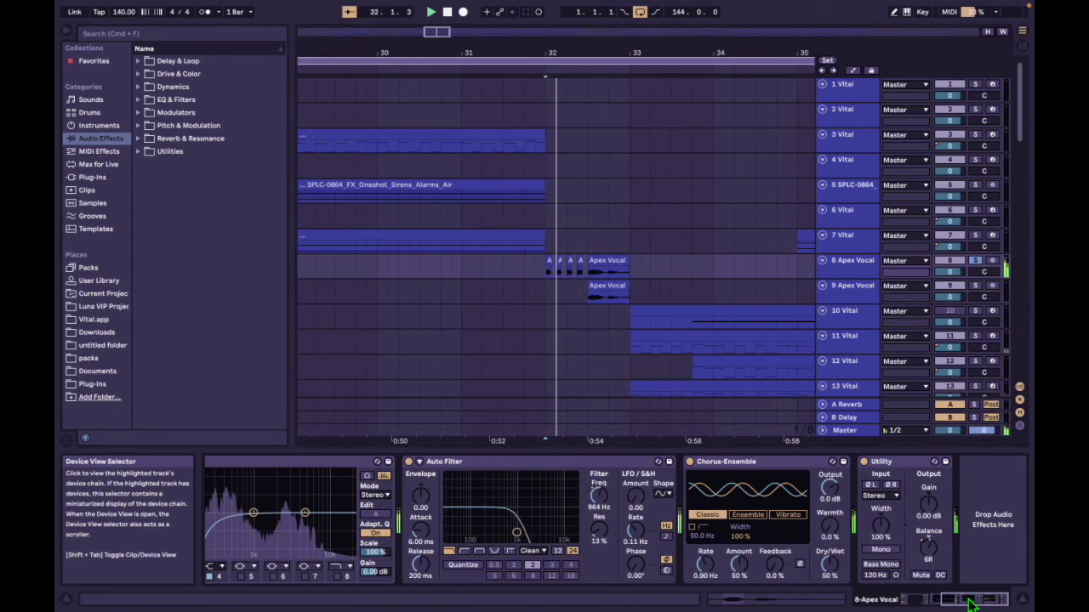
{"action": "left_click", "coordinate": [941, 599]}
{"action": "left_click", "coordinate": [970, 601]}
{"action": "left_click", "coordinate": [936, 600]}
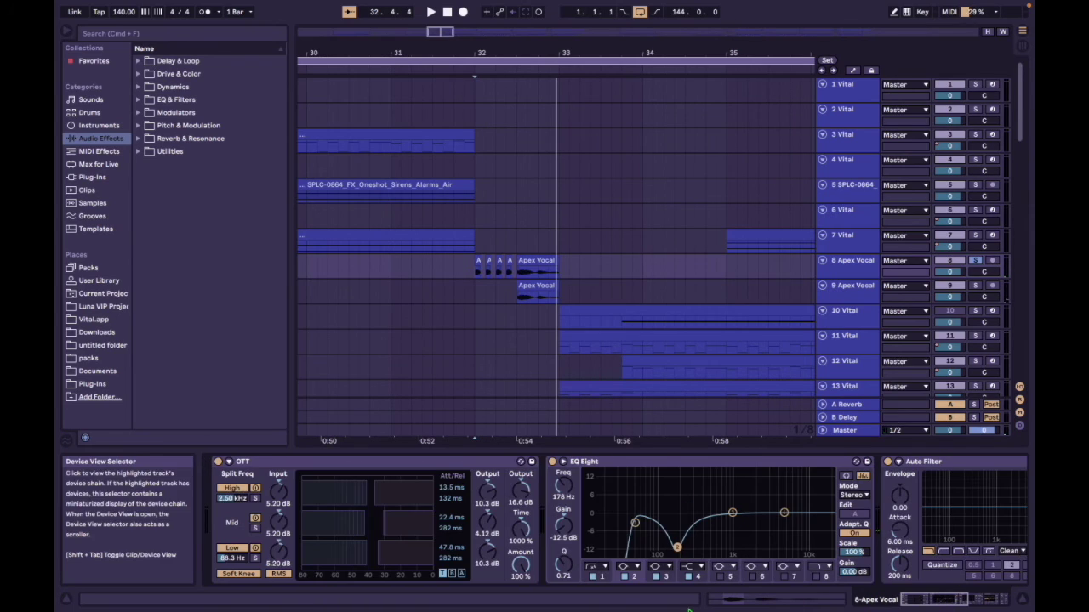
Step: Show the 9 Apex Vocal track's effect chain and examine its EQ Eight, Vocoder and Spectral Resonator
{"action": "left_click", "coordinate": [517, 306]}
{"action": "left_click", "coordinate": [518, 296]}
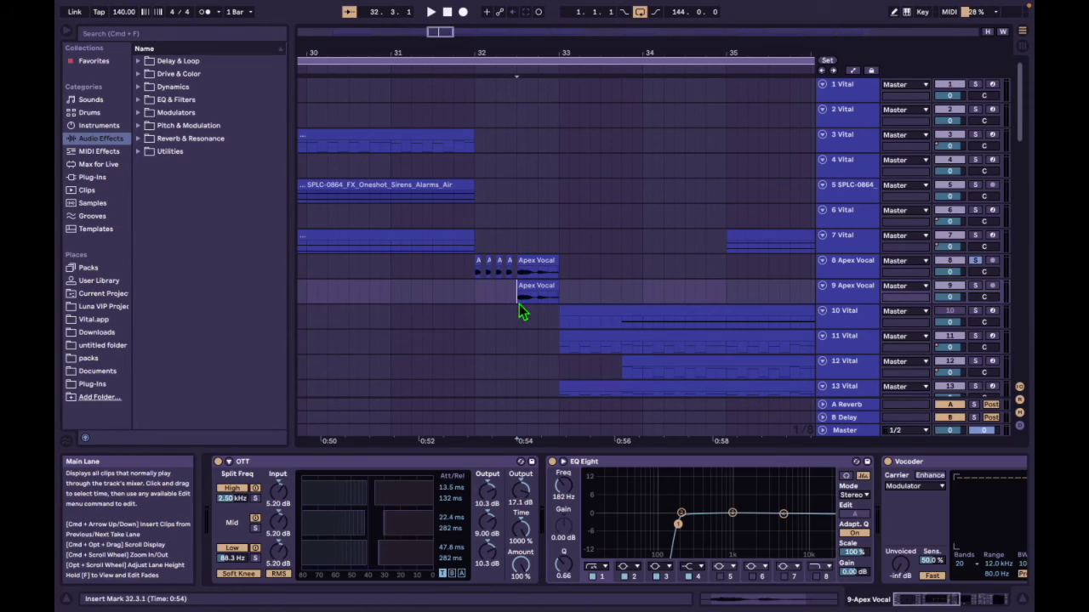
{"action": "left_click", "coordinate": [951, 601]}
{"action": "left_click", "coordinate": [936, 600]}
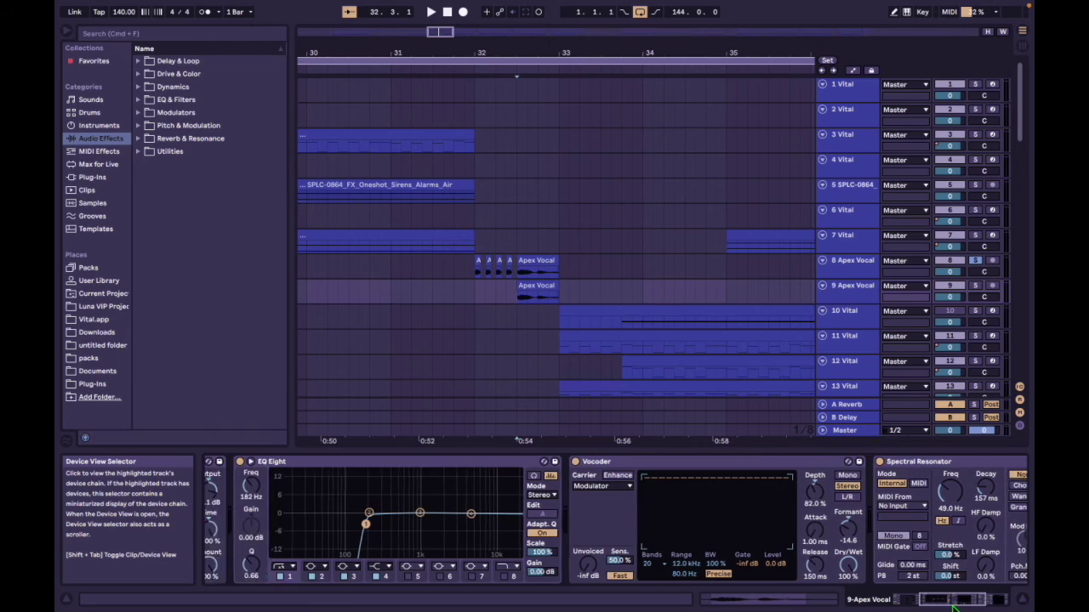
Step: Take the 8 Apex Vocal track out of solo and play the full arrangement from bar 33, looking over its tracks
{"action": "left_click", "coordinate": [561, 270]}
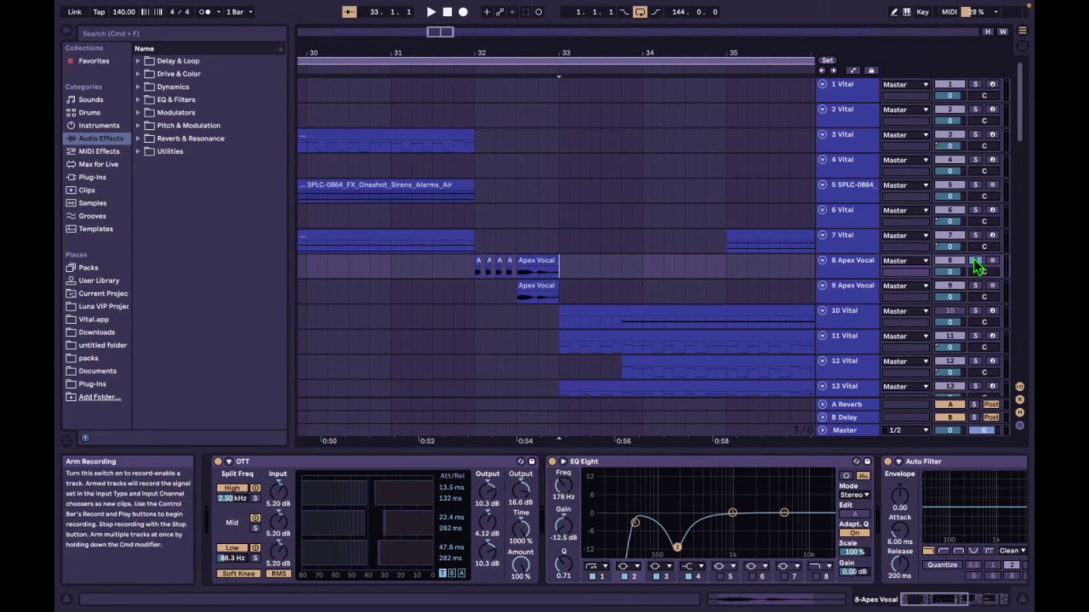
{"action": "key", "text": "space"}
{"action": "scroll", "coordinate": [442, 32], "scroll_direction": "down", "scroll_amount": 5}
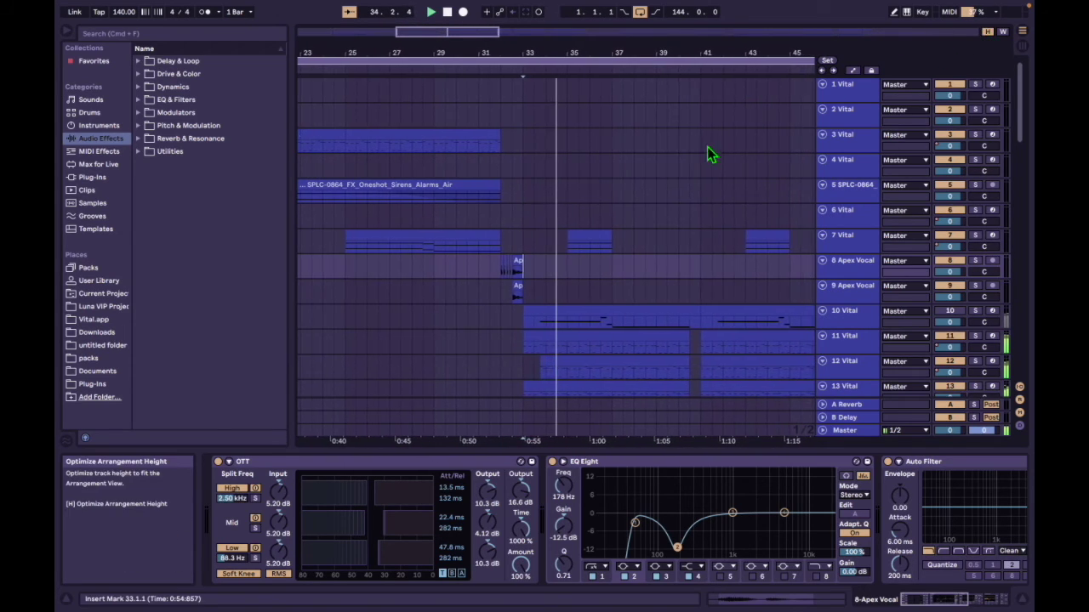
{"action": "scroll", "coordinate": [580, 207], "scroll_direction": "down", "scroll_amount": 3}
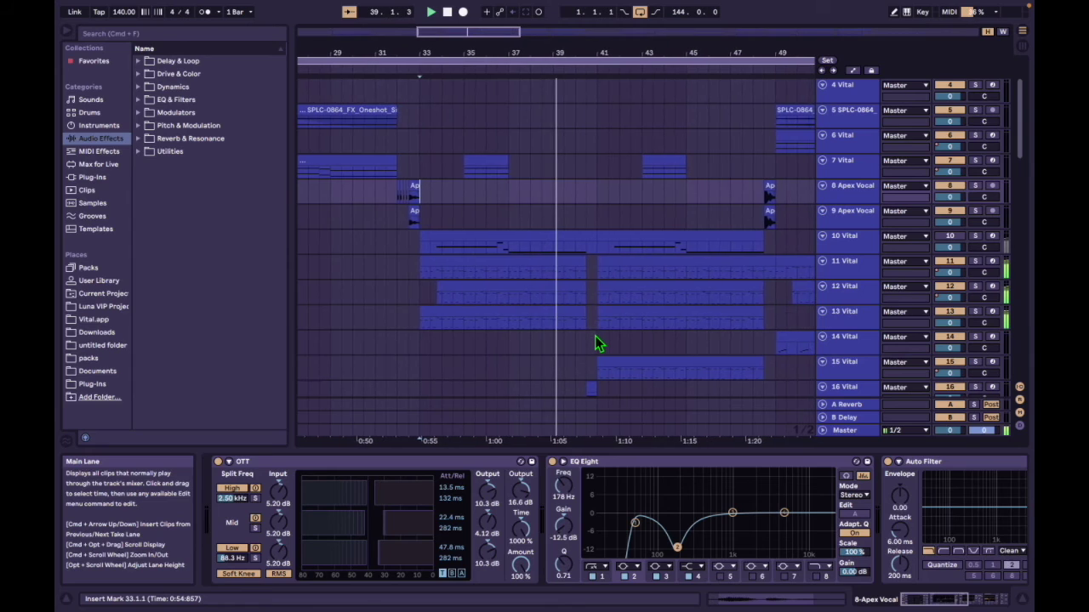
{"action": "scroll", "coordinate": [570, 339], "scroll_direction": "down", "scroll_amount": 1}
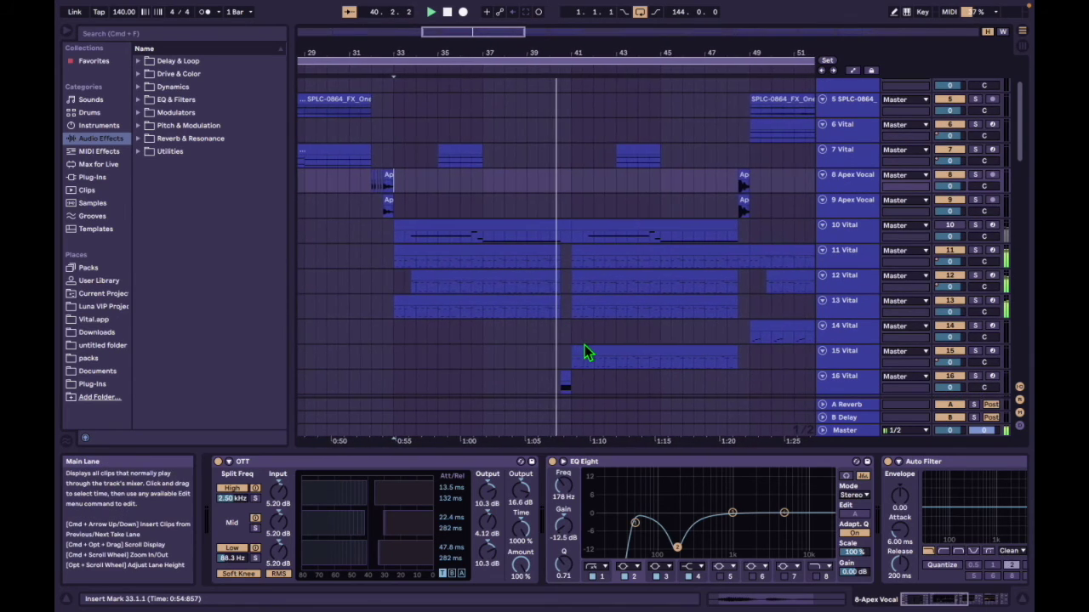
{"action": "scroll", "coordinate": [583, 345], "scroll_direction": "down", "scroll_amount": 1}
{"action": "key", "text": "space"}
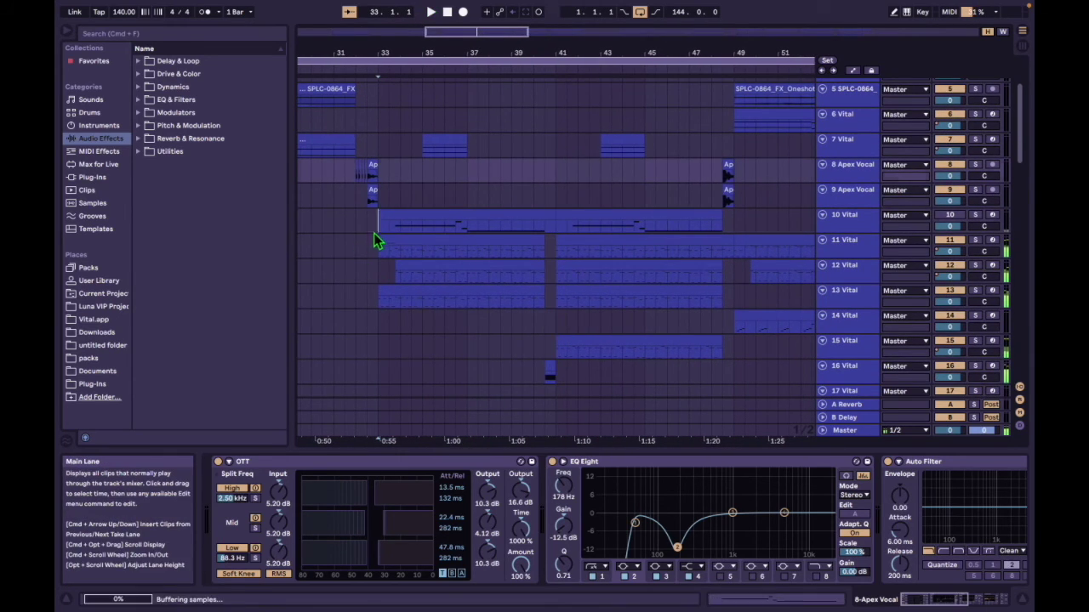
Step: Solo the 11 Vital track at bar 33 and open its Vital synth
{"action": "left_click", "coordinate": [375, 231]}
{"action": "left_click", "coordinate": [377, 251]}
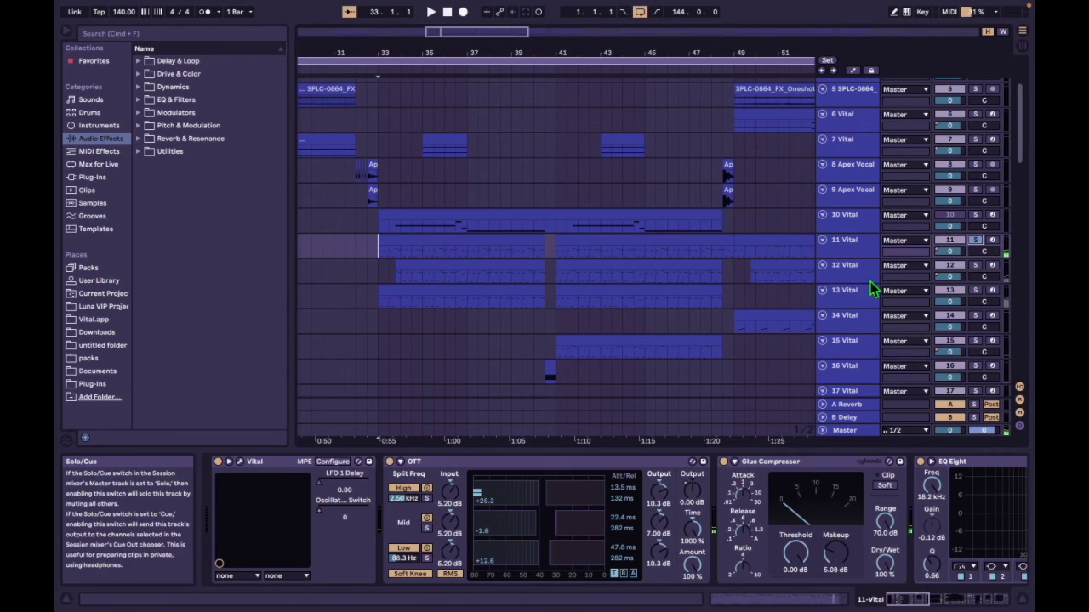
{"action": "left_click", "coordinate": [850, 245]}
{"action": "left_click", "coordinate": [241, 462]}
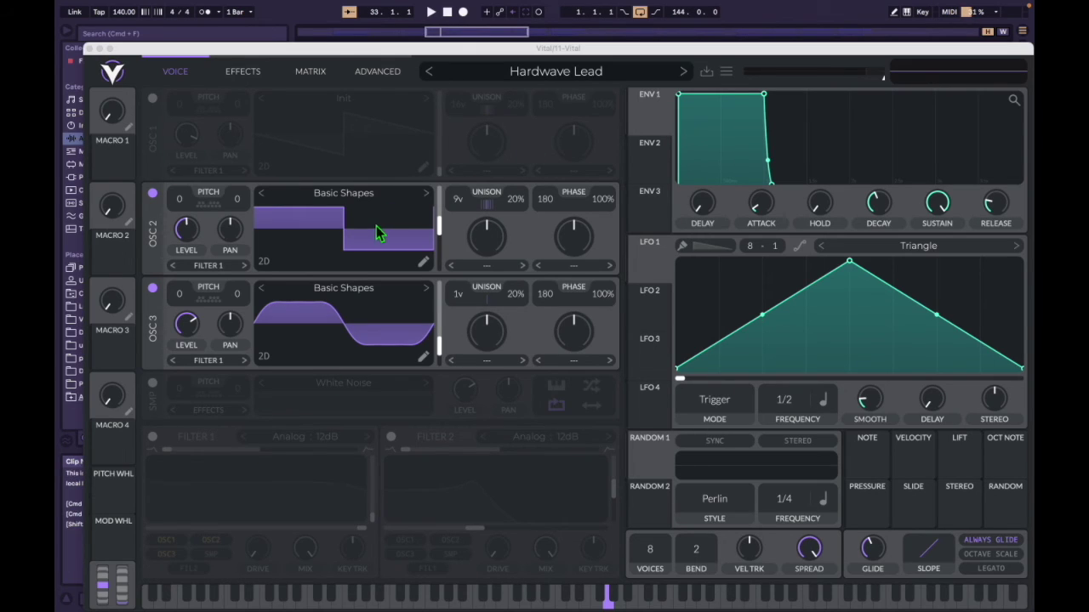
Step: Toggle oscillator 1 of the Hardwave Lead patch while auditioning it, and examine its effects and oscillator settings
{"action": "left_click", "coordinate": [152, 99]}
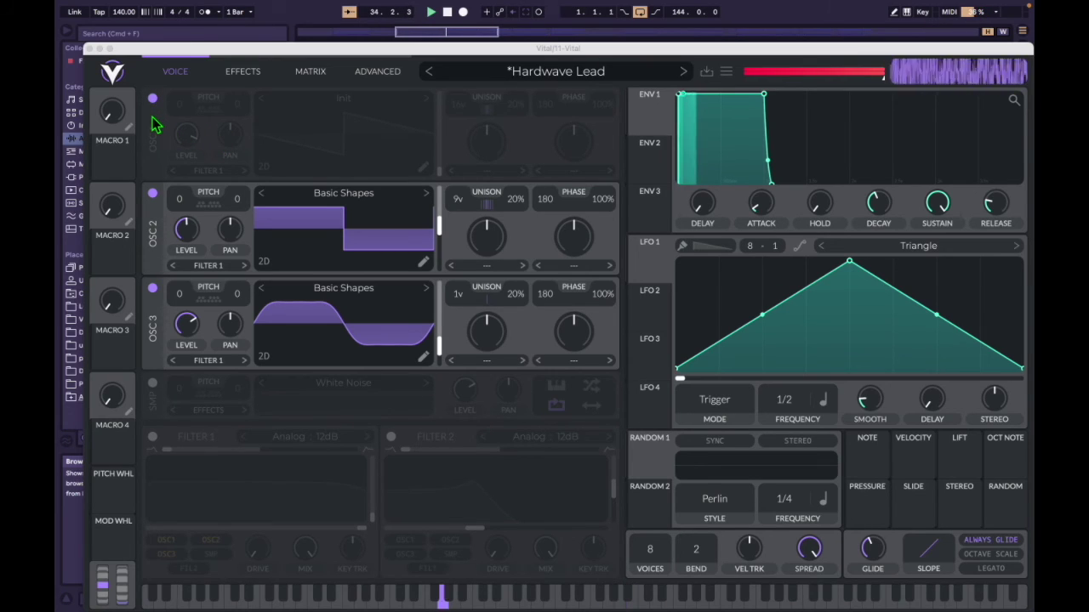
{"action": "left_click", "coordinate": [152, 99]}
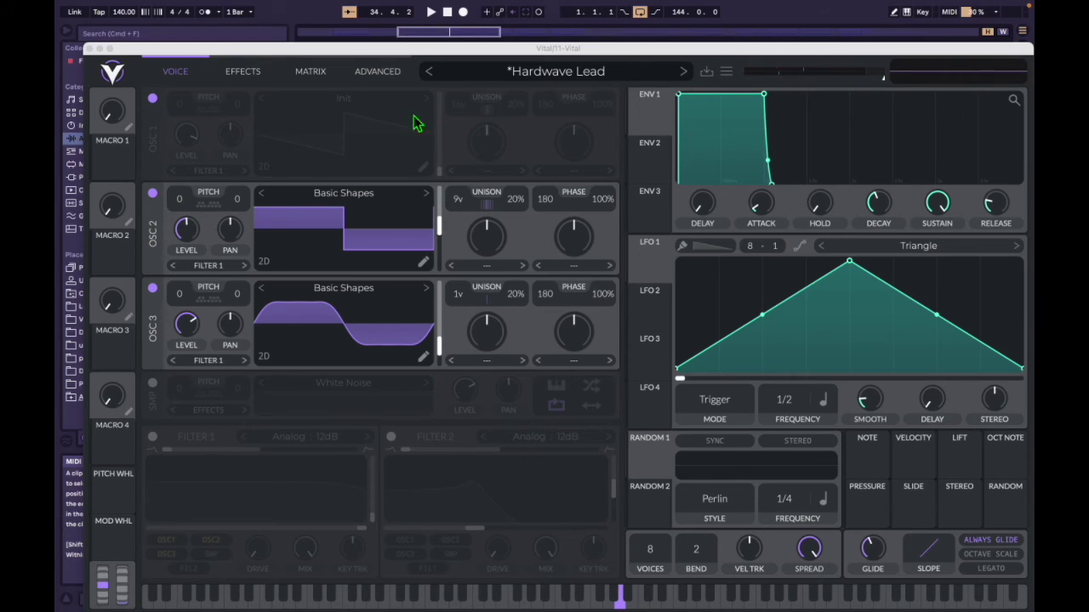
{"action": "left_click", "coordinate": [245, 72]}
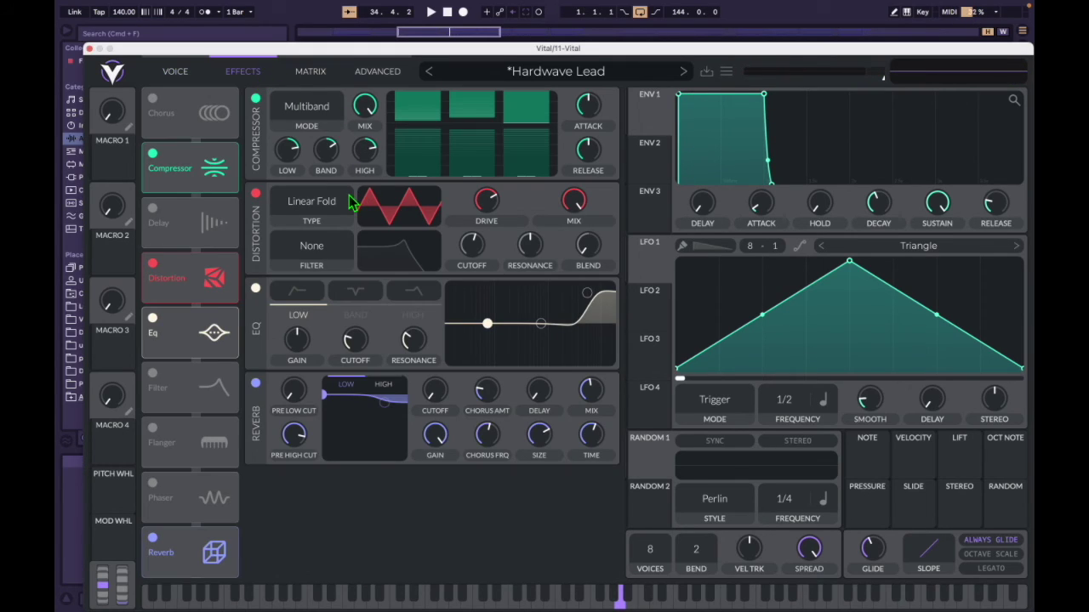
{"action": "left_click", "coordinate": [175, 72]}
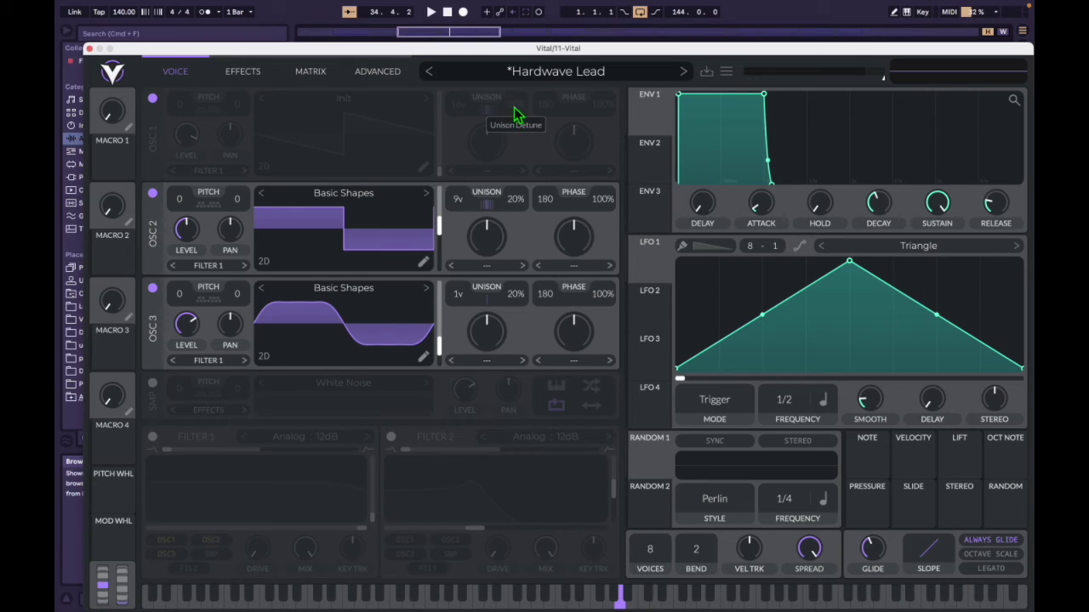
{"action": "key", "text": "space"}
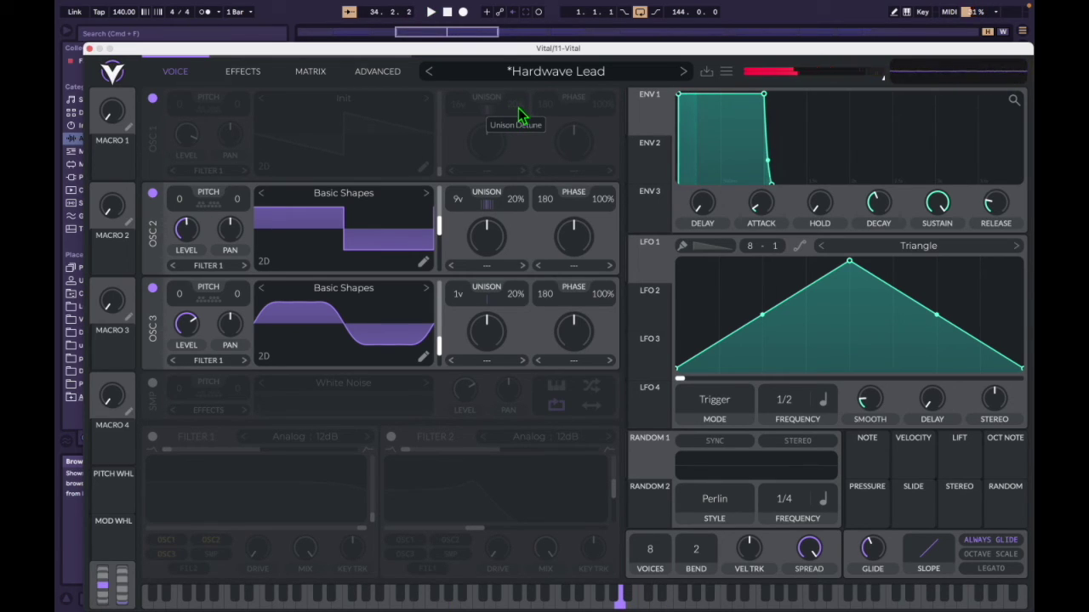
{"action": "key", "text": "space"}
Step: Audition the Hardwave Lead patch with its Linear Fold distortion off and on, inspect the EQ's high band, and close the synth
{"action": "left_click", "coordinate": [243, 70]}
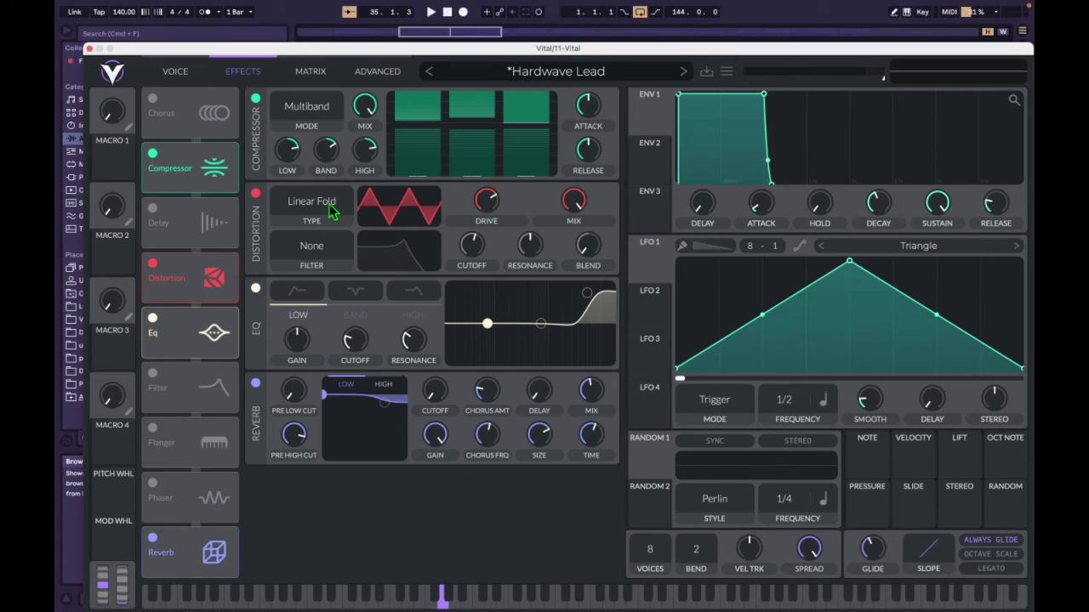
{"action": "left_click", "coordinate": [256, 194]}
{"action": "key", "text": "space"}
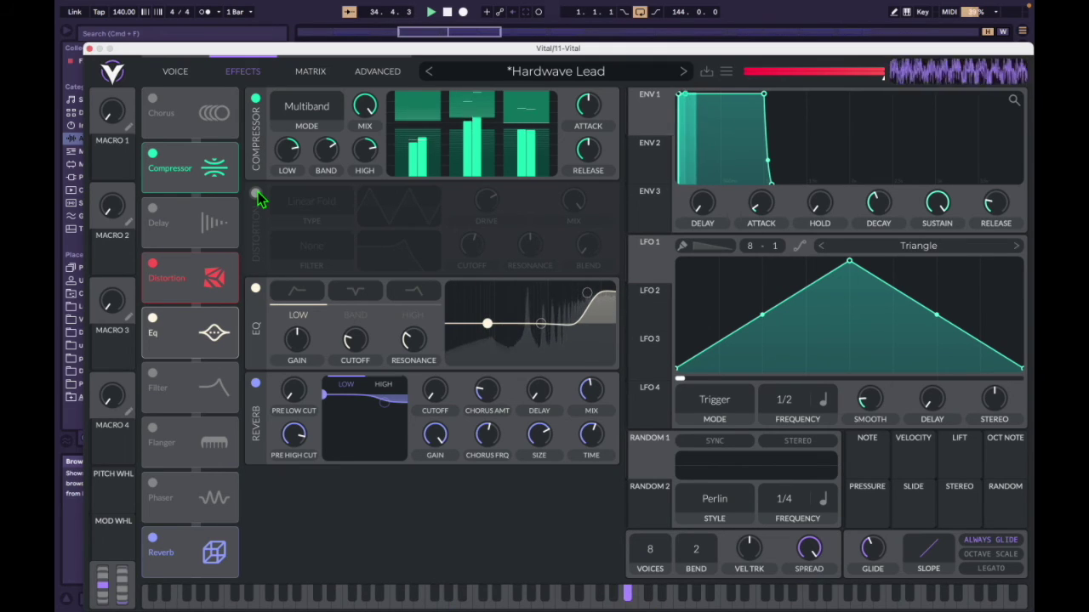
{"action": "left_click", "coordinate": [256, 194]}
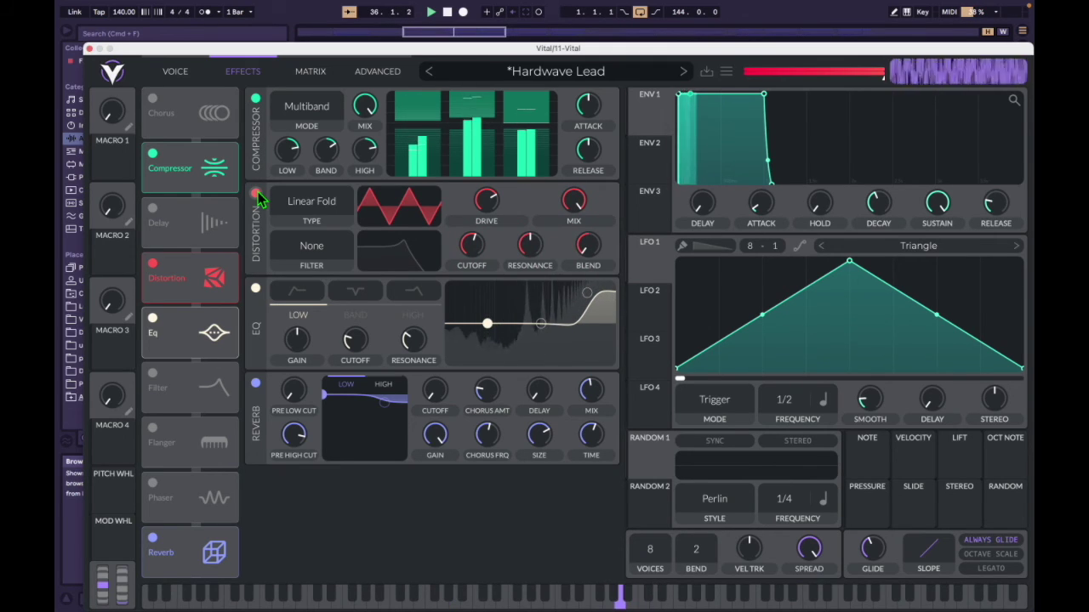
{"action": "left_click", "coordinate": [586, 293]}
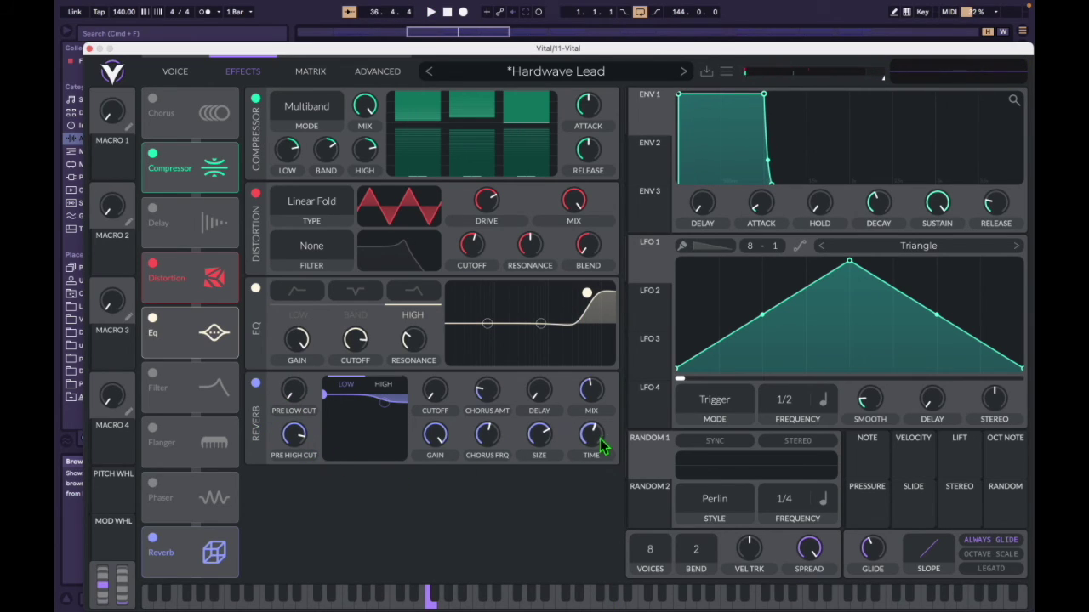
{"action": "left_click", "coordinate": [89, 49]}
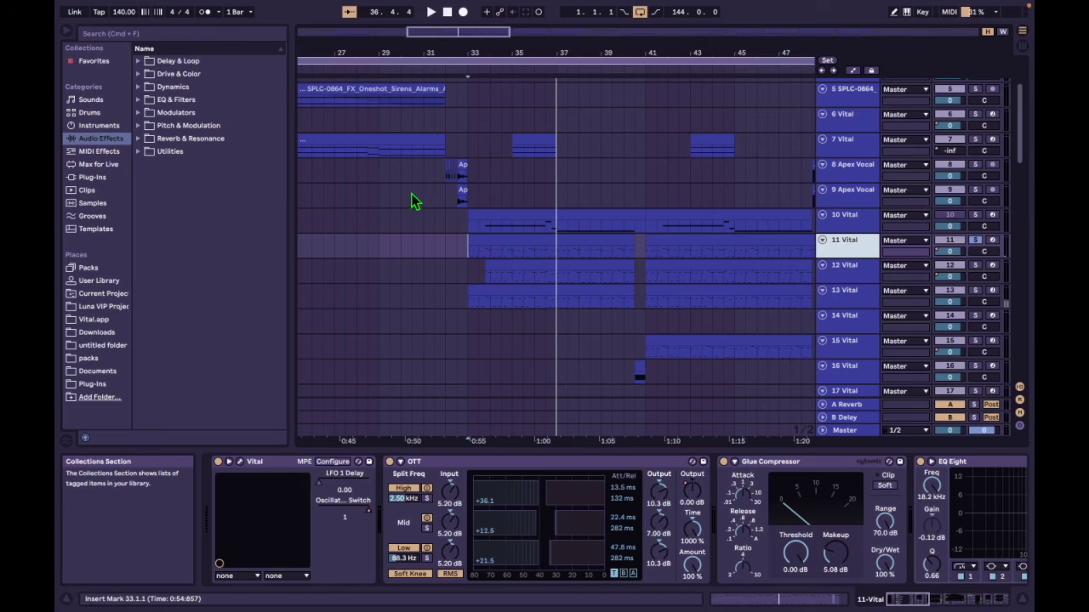
Step: Solo the 12 Vital track, play it from bar 33.4 and examine its effect chain through EQ Eight to Hybrid Reverb
{"action": "left_click", "coordinate": [486, 274]}
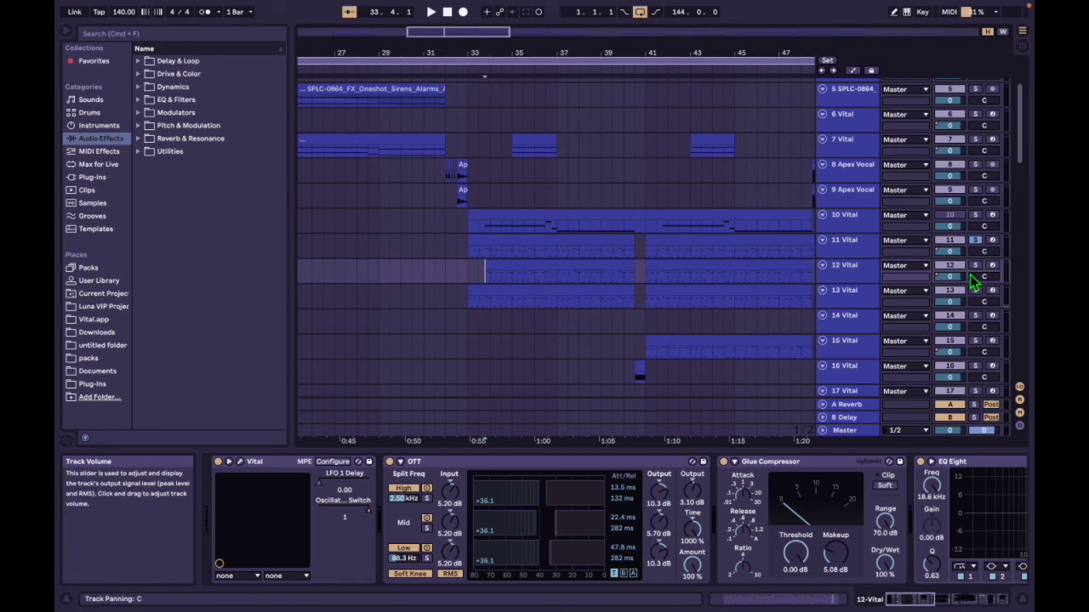
{"action": "key", "text": "space"}
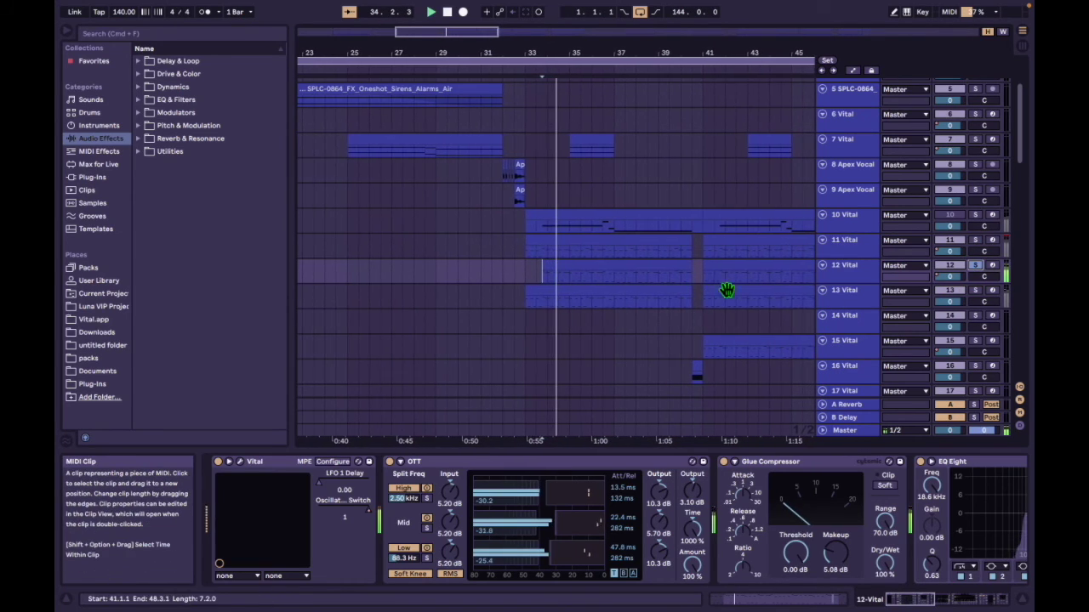
{"action": "left_click", "coordinate": [831, 274]}
{"action": "left_click_drag", "start_coordinate": [902, 598], "coordinate": [942, 602]}
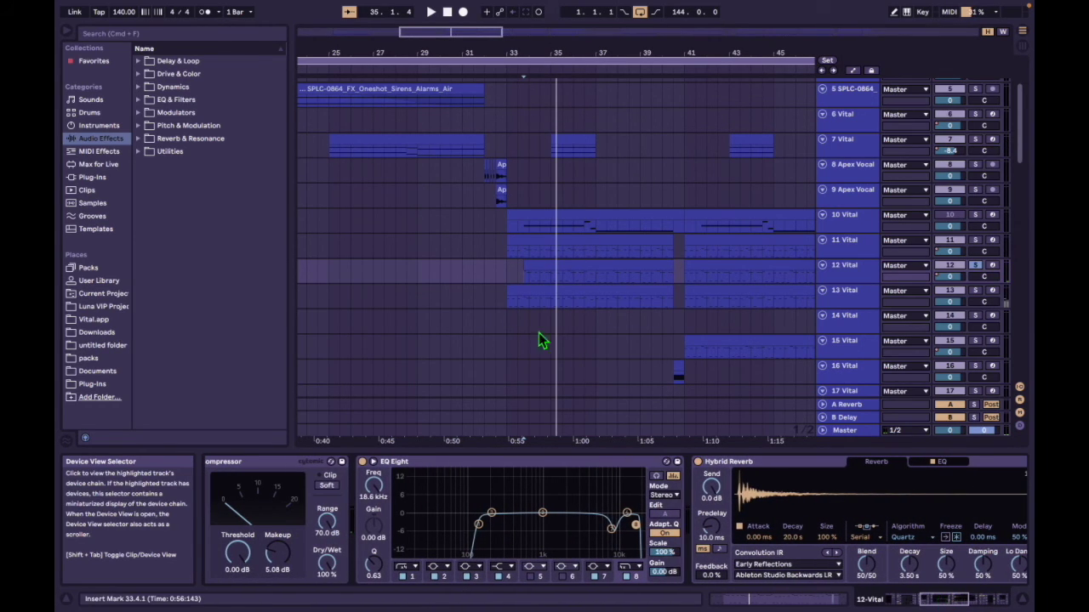
Step: Solo the 13 Vital track, play it from bar 33 and examine its effect chain through the sidechained Compressor to Utility
{"action": "left_click", "coordinate": [505, 299]}
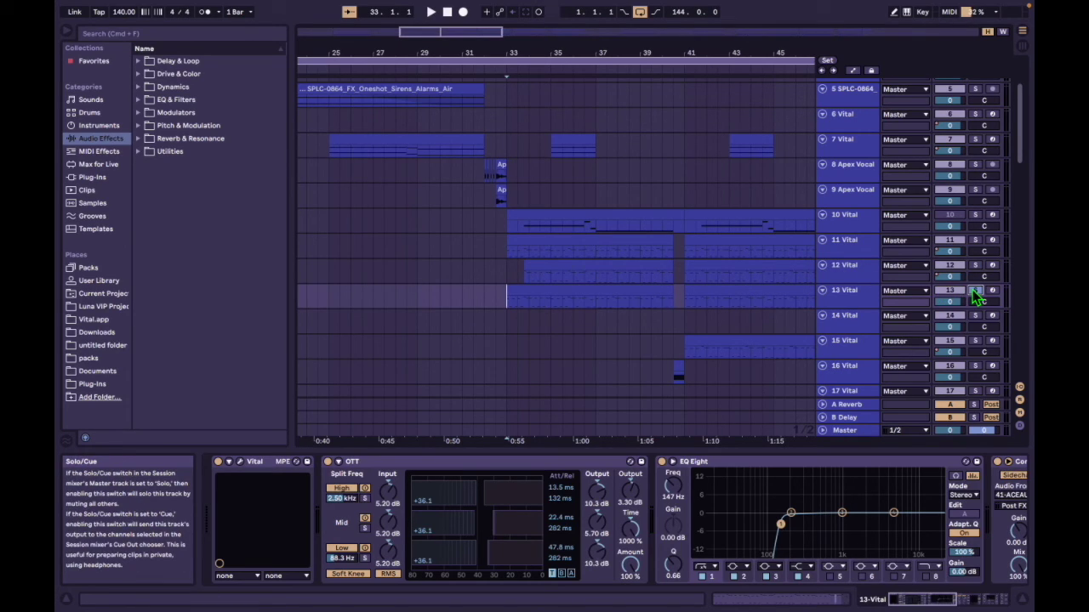
{"action": "left_click", "coordinate": [976, 291]}
{"action": "key", "text": "space"}
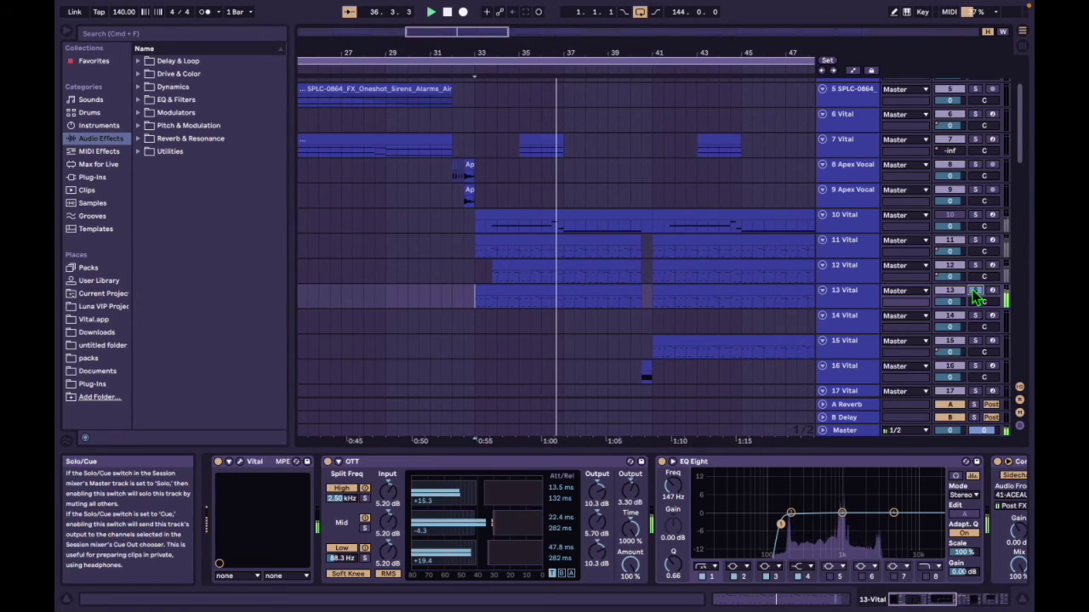
{"action": "left_click_drag", "start_coordinate": [930, 604], "coordinate": [1001, 602]}
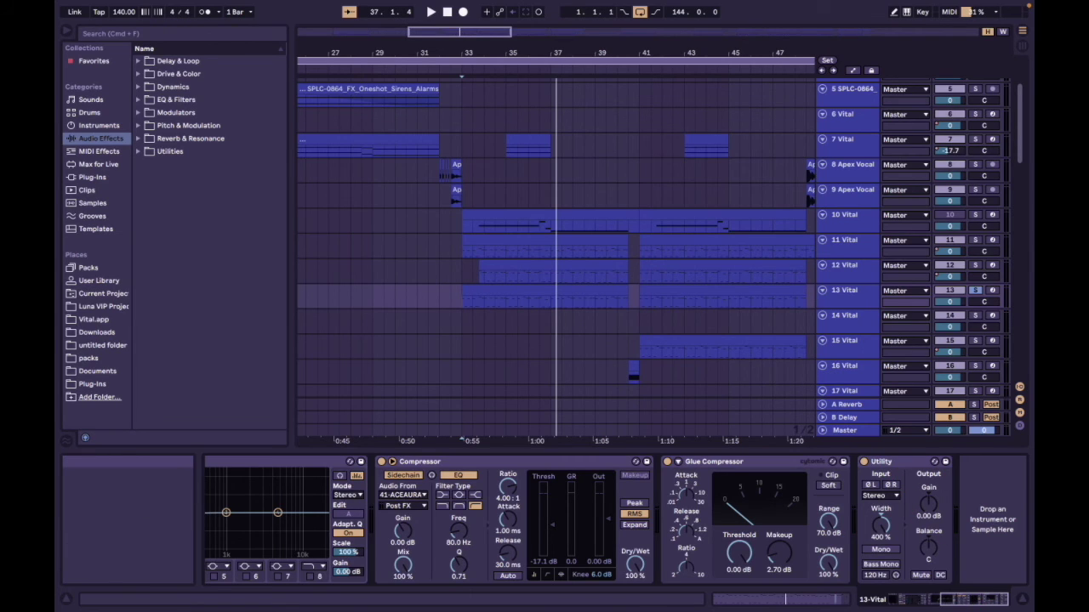
Step: Open the Vital synth on track 13 and examine the Aura Pad patch's oscillator, effects and modulation matrix
{"action": "scroll", "coordinate": [530, 576], "scroll_direction": "left", "scroll_amount": 10}
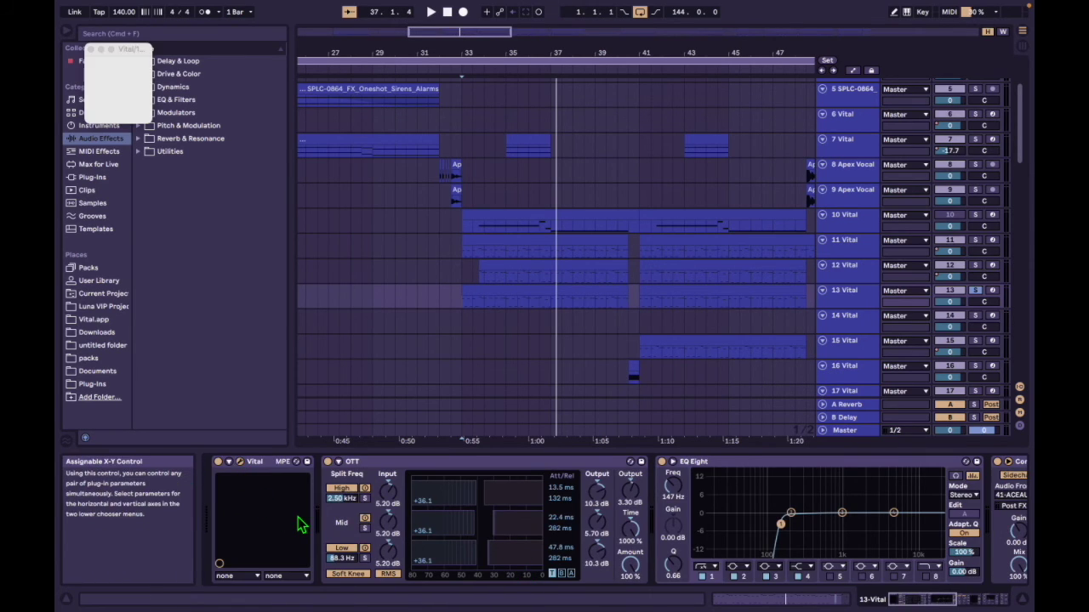
{"action": "key", "text": "super+alt+p"}
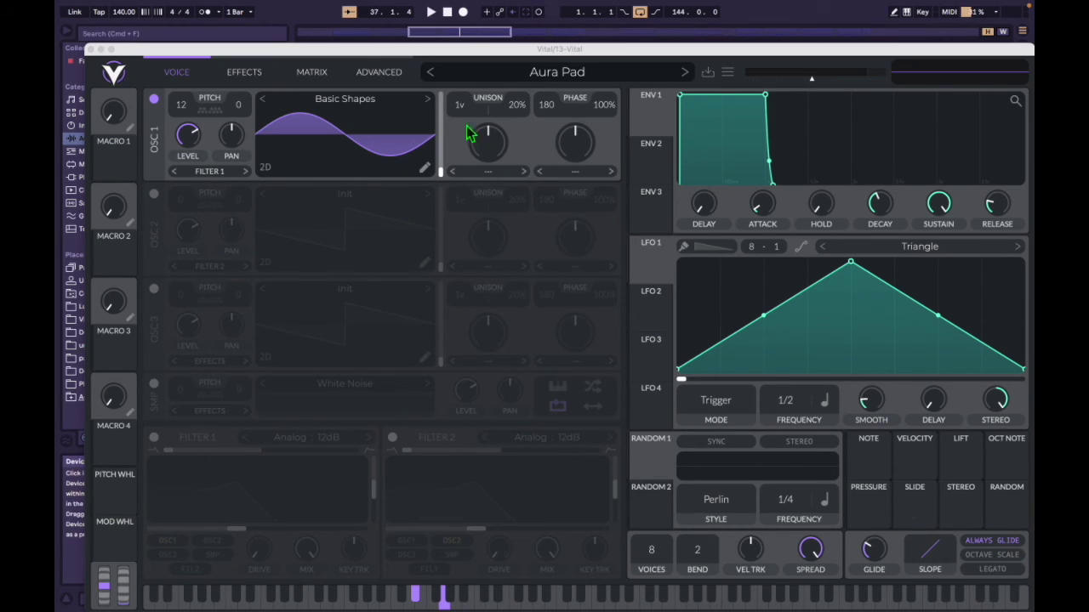
{"action": "left_click", "coordinate": [255, 73]}
{"action": "left_click", "coordinate": [320, 73]}
{"action": "left_click", "coordinate": [226, 68]}
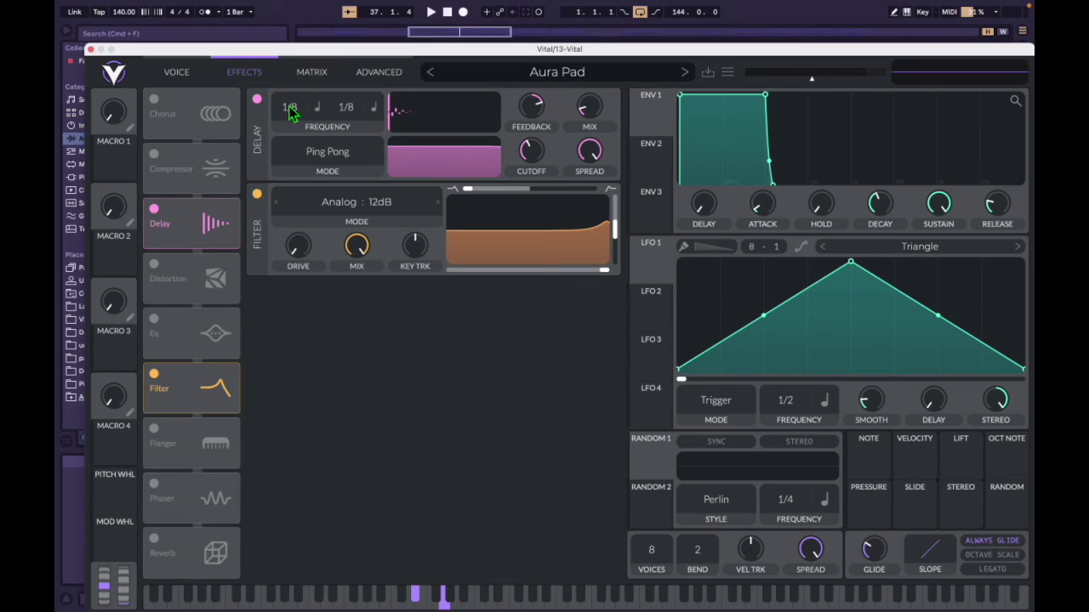
{"action": "left_click", "coordinate": [312, 75]}
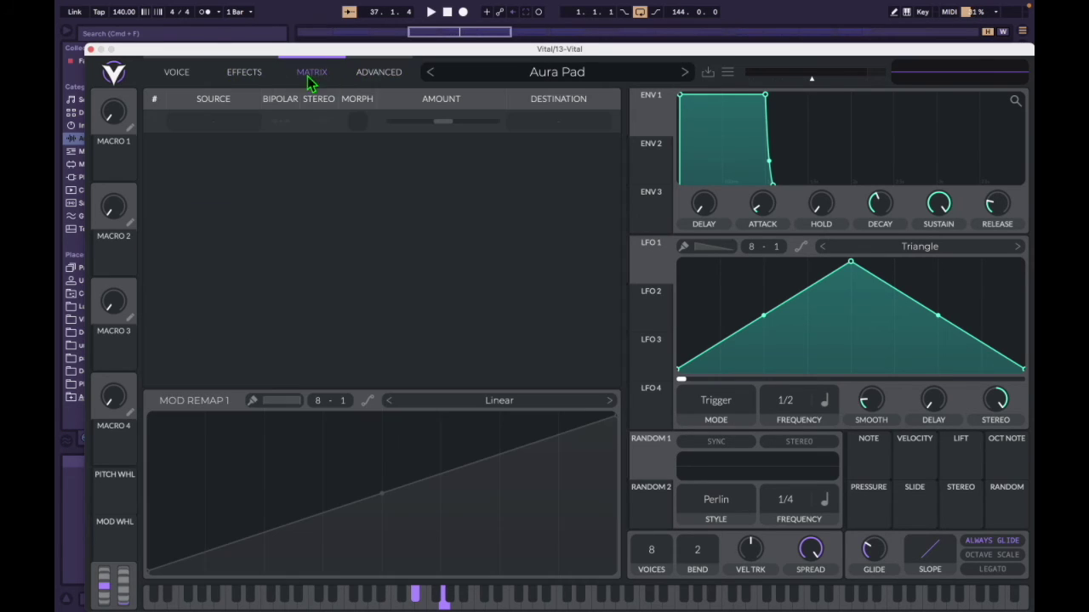
{"action": "left_click", "coordinate": [179, 75]}
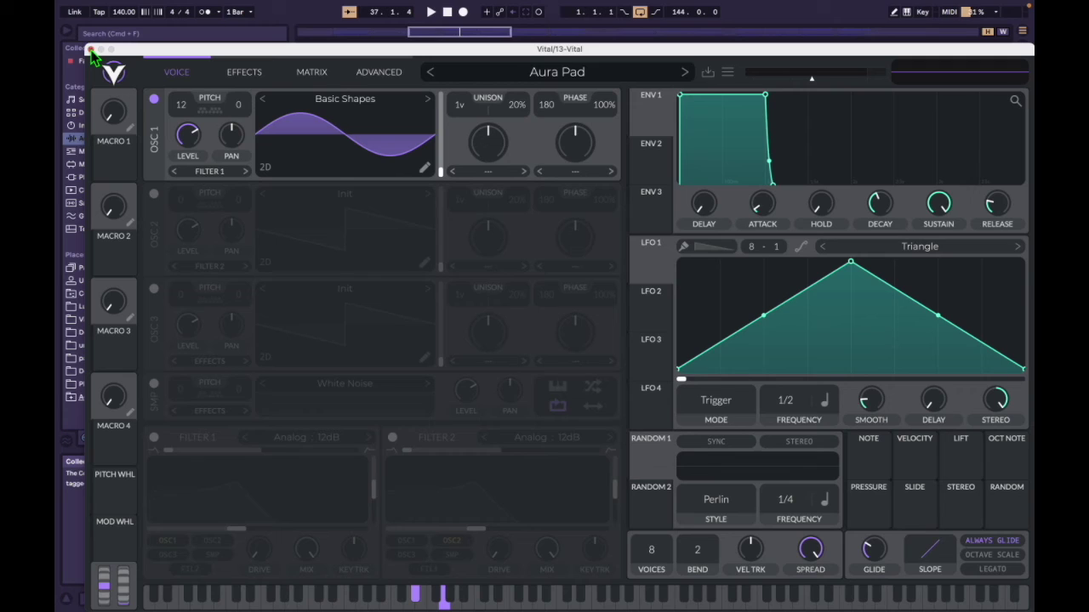
Step: Toggle the distortion effect in the Aura Pad patch on and off, review its oscillator, and close the synth
{"action": "left_click", "coordinate": [244, 71]}
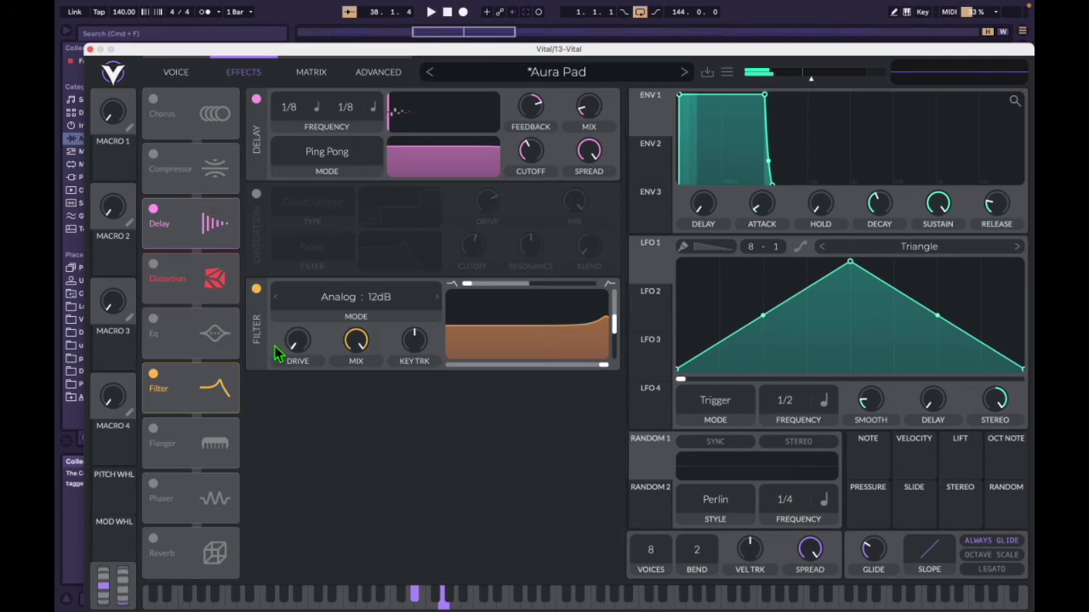
{"action": "left_click", "coordinate": [154, 266]}
{"action": "left_click", "coordinate": [154, 266]}
{"action": "left_click", "coordinate": [188, 70]}
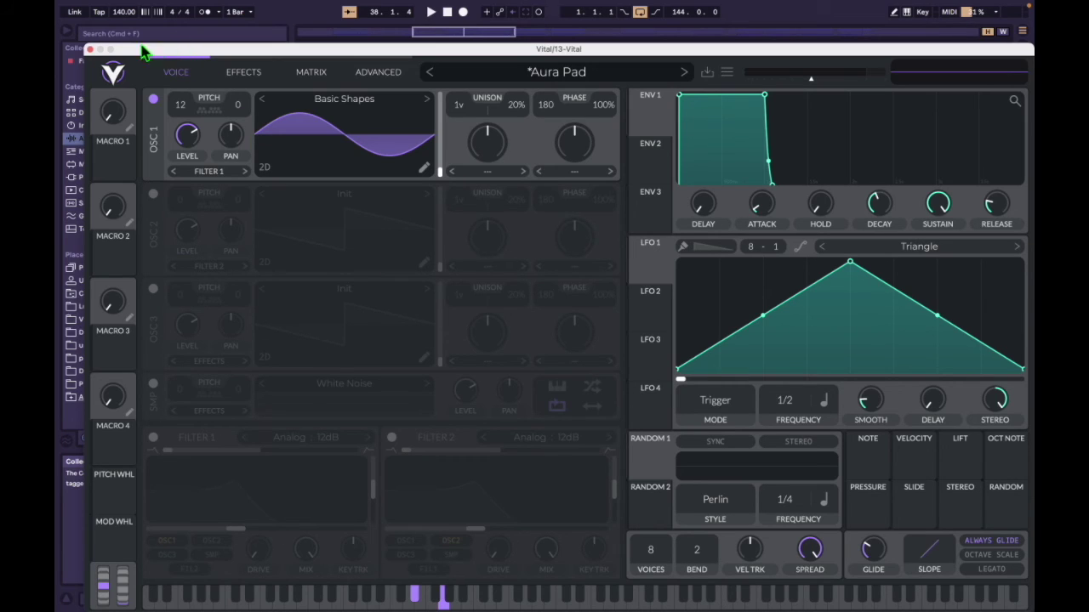
{"action": "left_click", "coordinate": [90, 50]}
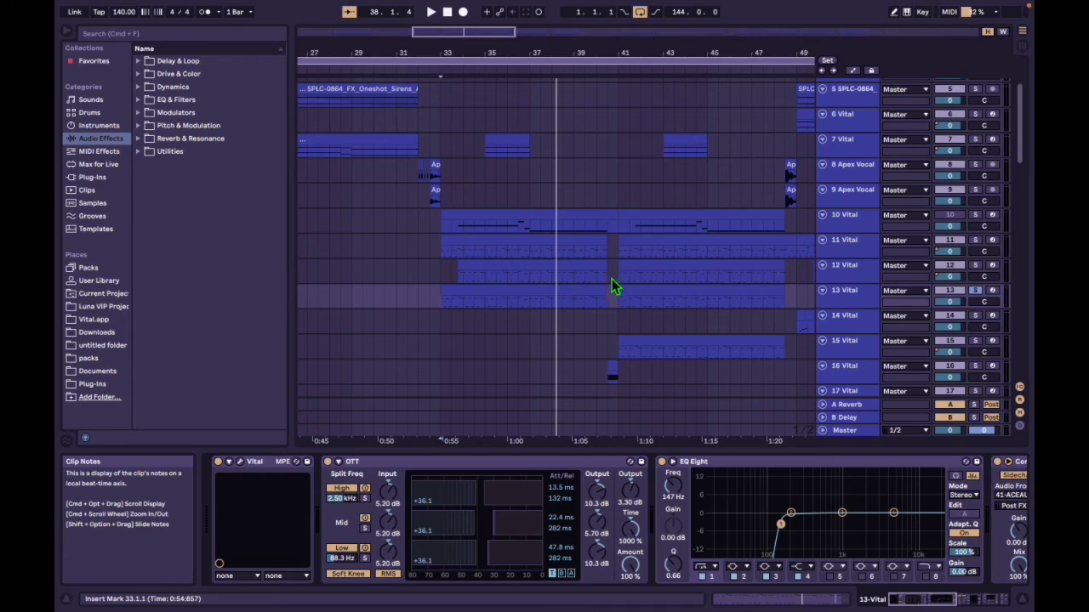
Step: Select the 20 Vital track's clip at bar 33 and solo the track with its devices shown
{"action": "scroll", "coordinate": [611, 284], "scroll_direction": "down", "scroll_amount": 3}
{"action": "scroll", "coordinate": [610, 284], "scroll_direction": "down", "scroll_amount": 5}
{"action": "left_click", "coordinate": [545, 249]}
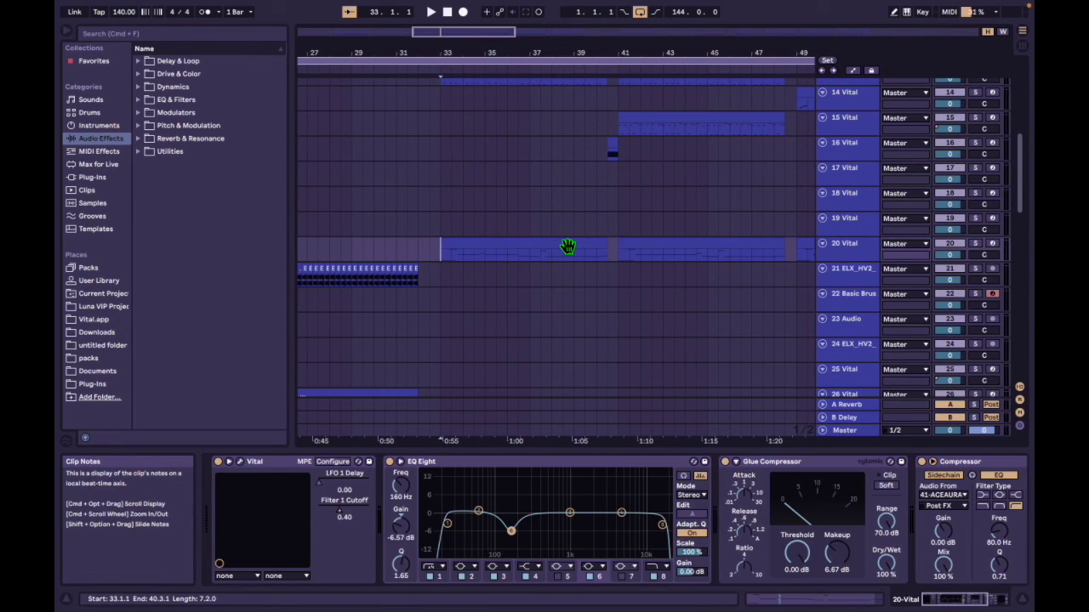
{"action": "left_click", "coordinate": [976, 244]}
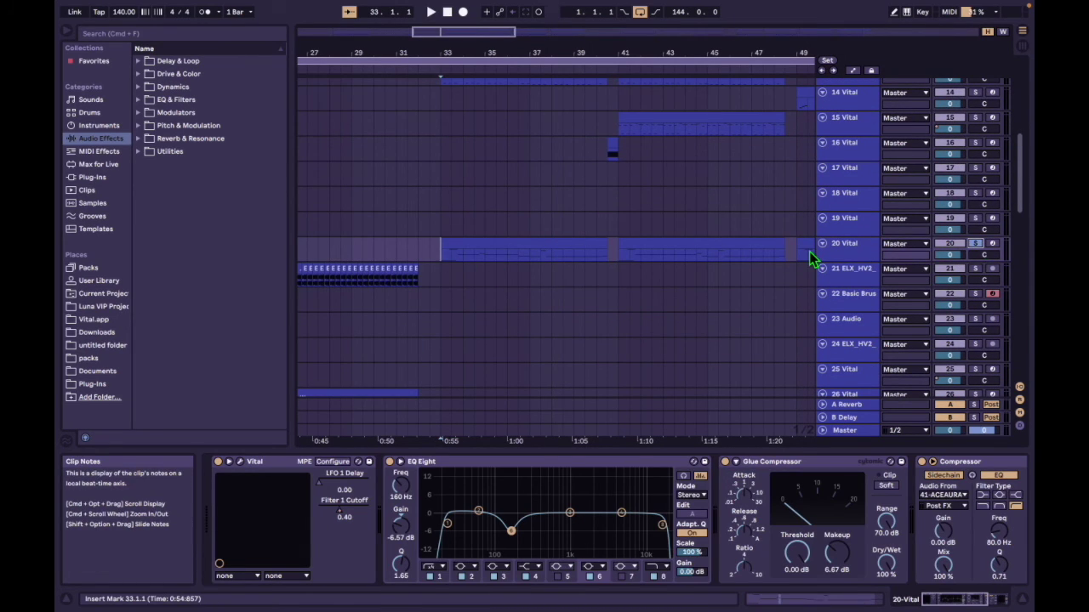
Step: Play the soloed 20 Vital track from bar 33 and open its Vital synth
{"action": "key", "text": "space"}
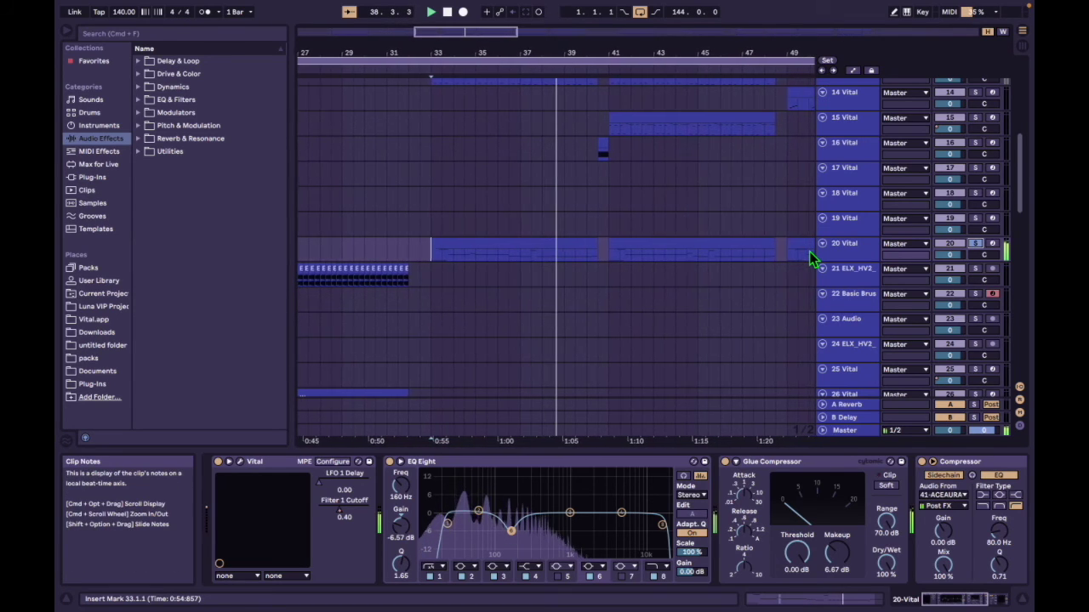
{"action": "left_click", "coordinate": [844, 254]}
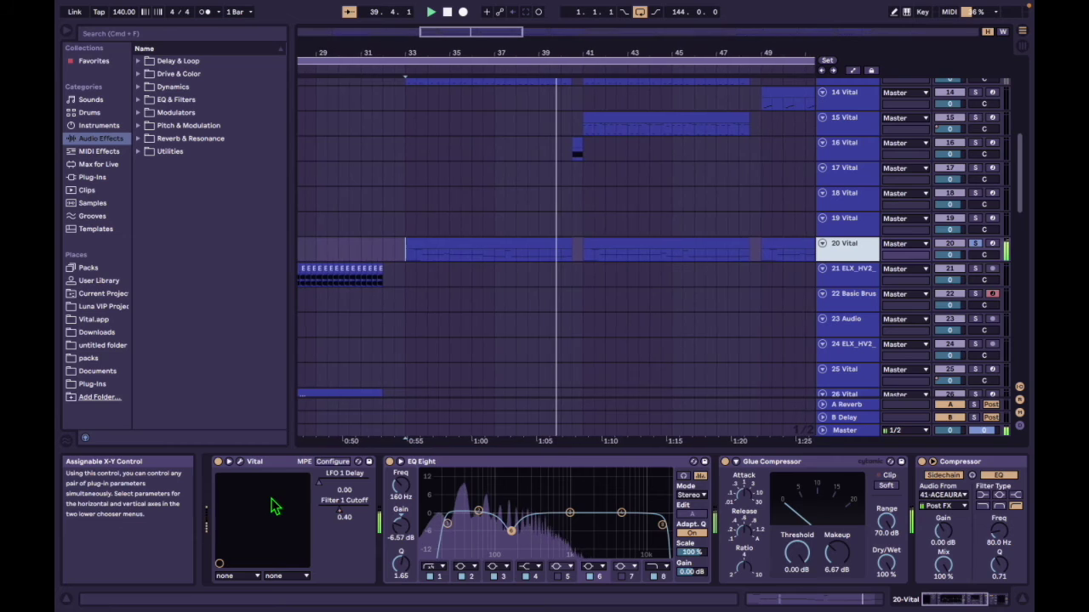
{"action": "left_click", "coordinate": [240, 462]}
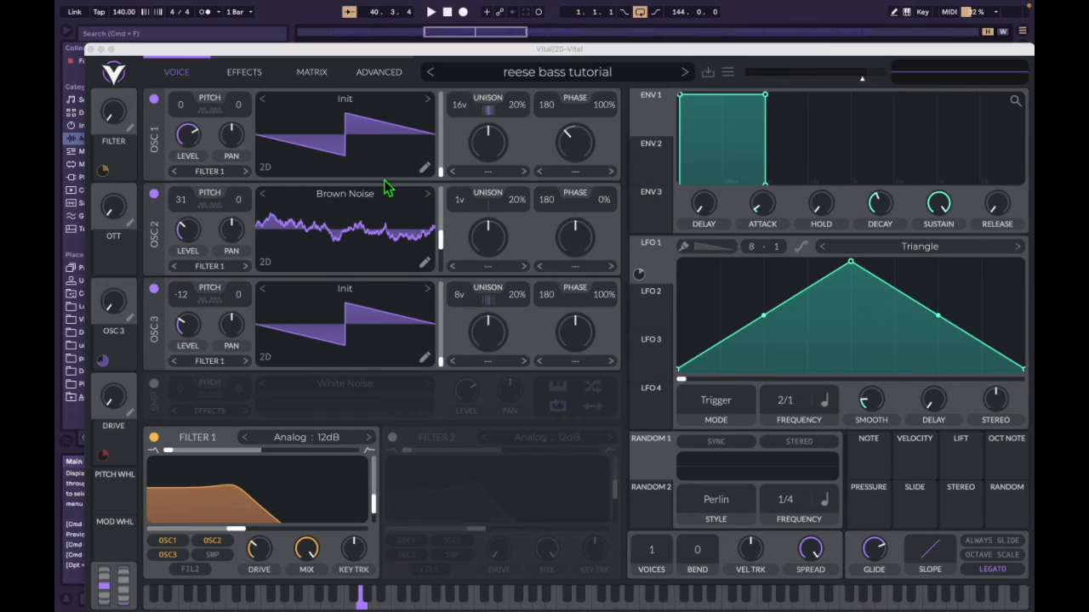
Step: Examine the reese bass tutorial patch's effects, matrix, advanced and voice settings, then close the synth and replay track 20 from bar 33
{"action": "left_click", "coordinate": [246, 75]}
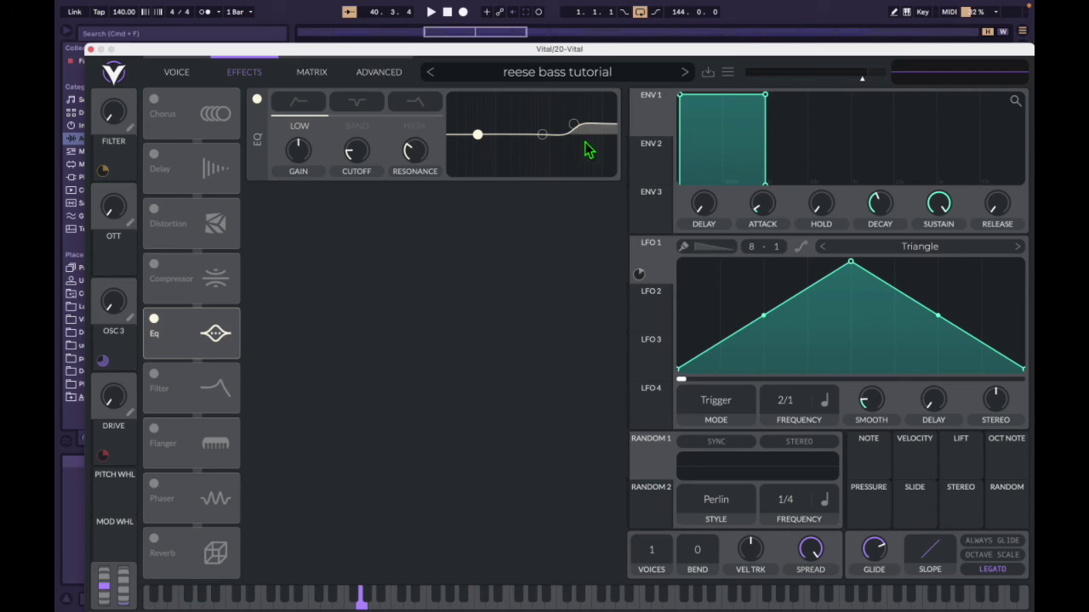
{"action": "left_click", "coordinate": [336, 77]}
{"action": "left_click", "coordinate": [378, 75]}
{"action": "left_click", "coordinate": [323, 76]}
{"action": "left_click", "coordinate": [242, 75]}
{"action": "left_click", "coordinate": [179, 73]}
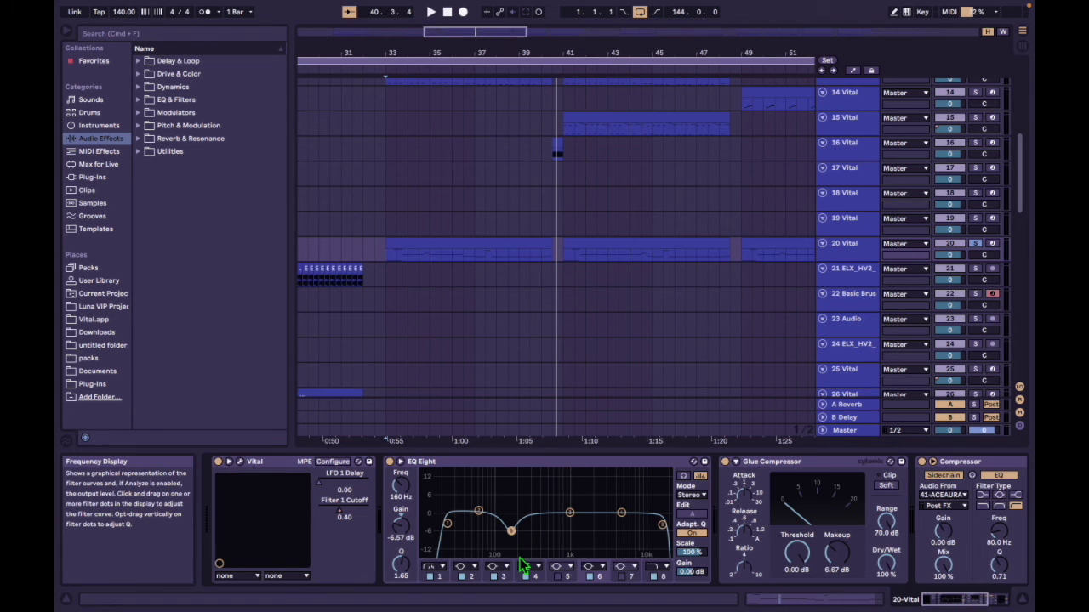
{"action": "key", "text": "space"}
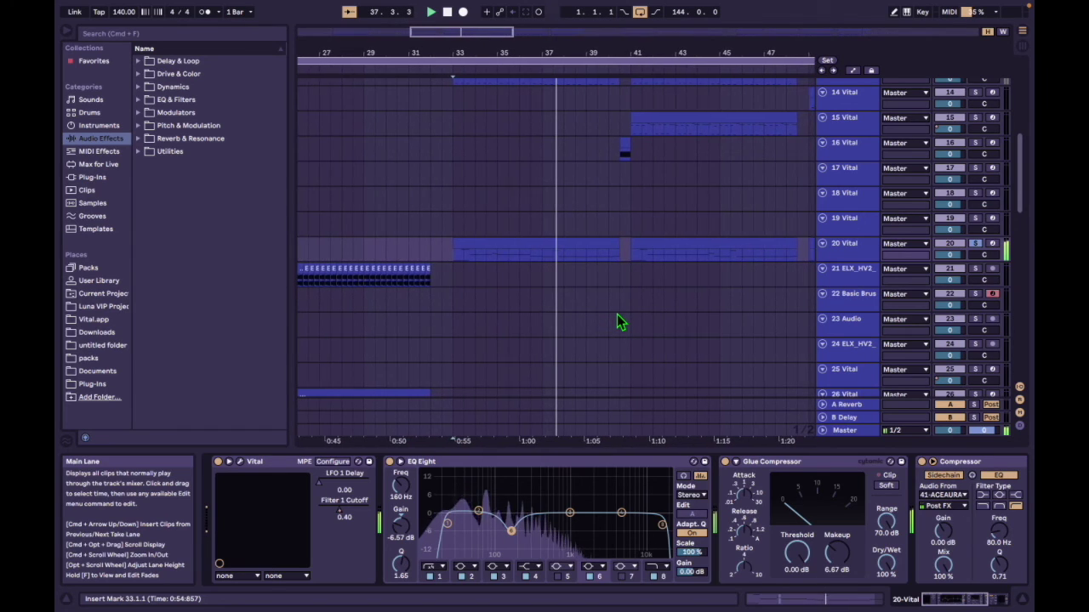
Step: Unsolo track 20, display the 7 Vital track's devices and cue playback to its clip at bar 35
{"action": "scroll", "coordinate": [612, 316], "scroll_direction": "up", "scroll_amount": 10}
{"action": "left_click", "coordinate": [539, 241]}
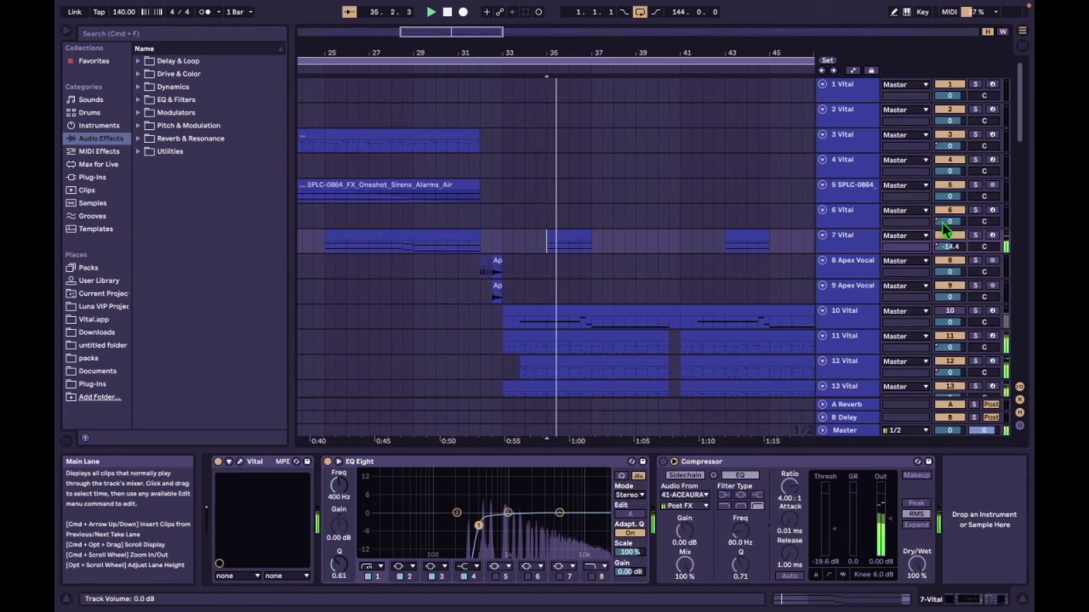
{"action": "left_click", "coordinate": [484, 246]}
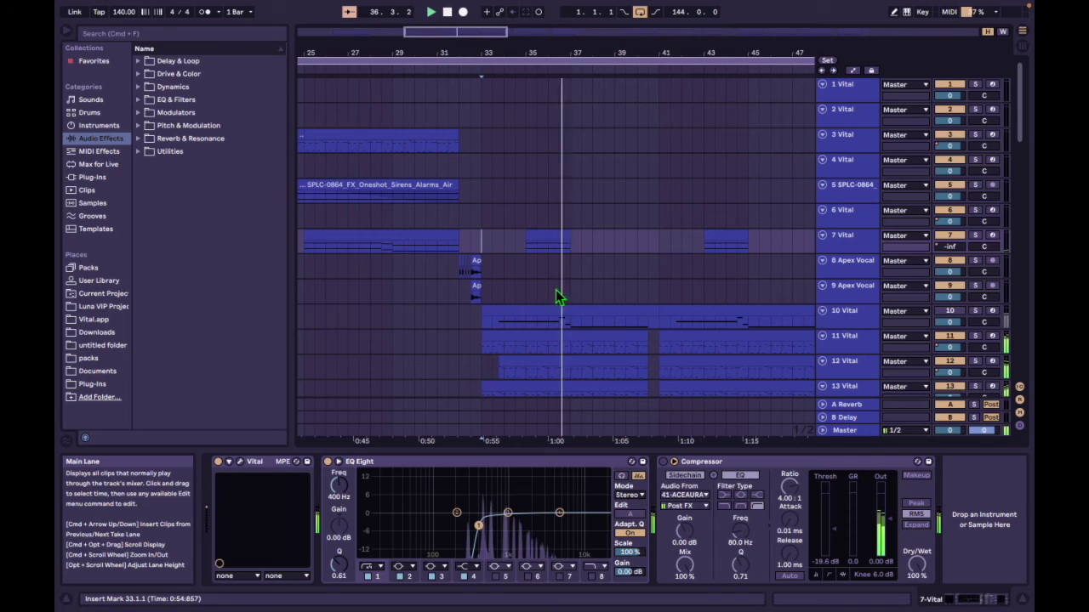
{"action": "left_click", "coordinate": [526, 251]}
{"action": "key", "text": "space"}
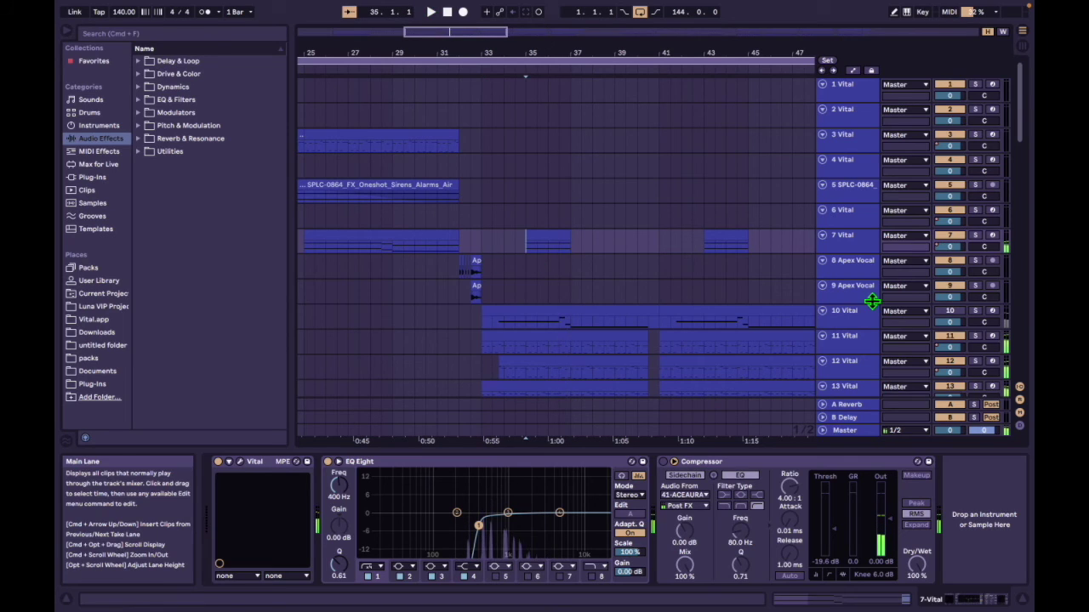
Step: Audition the 7 Vital track soloed at bar 35, then unsolo it and play the full mix from bar 33
{"action": "left_click", "coordinate": [976, 237]}
{"action": "key", "text": "space"}
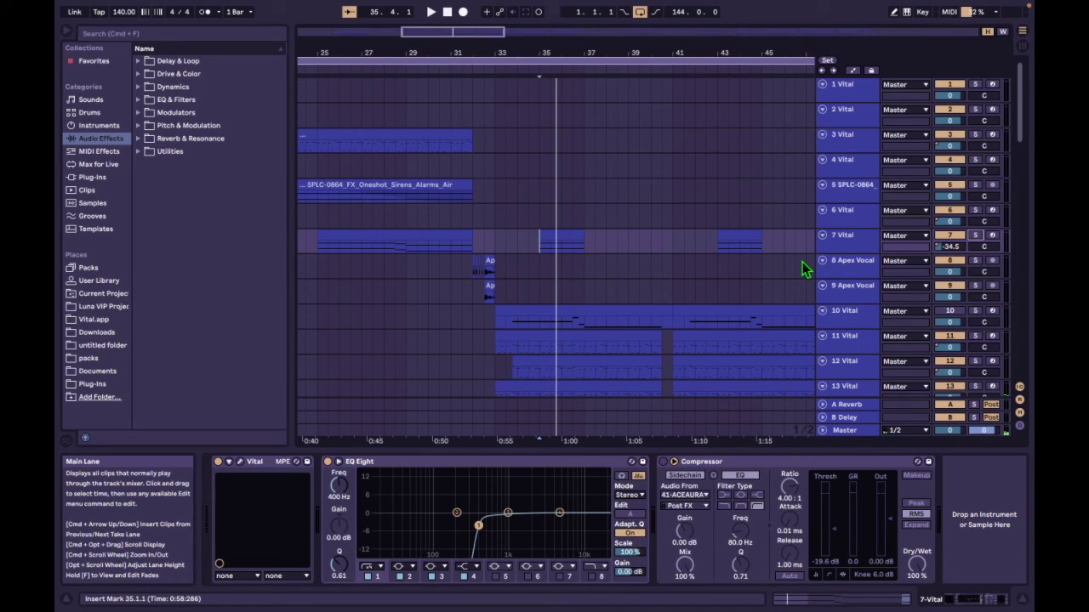
{"action": "left_click", "coordinate": [501, 250]}
{"action": "key", "text": "space"}
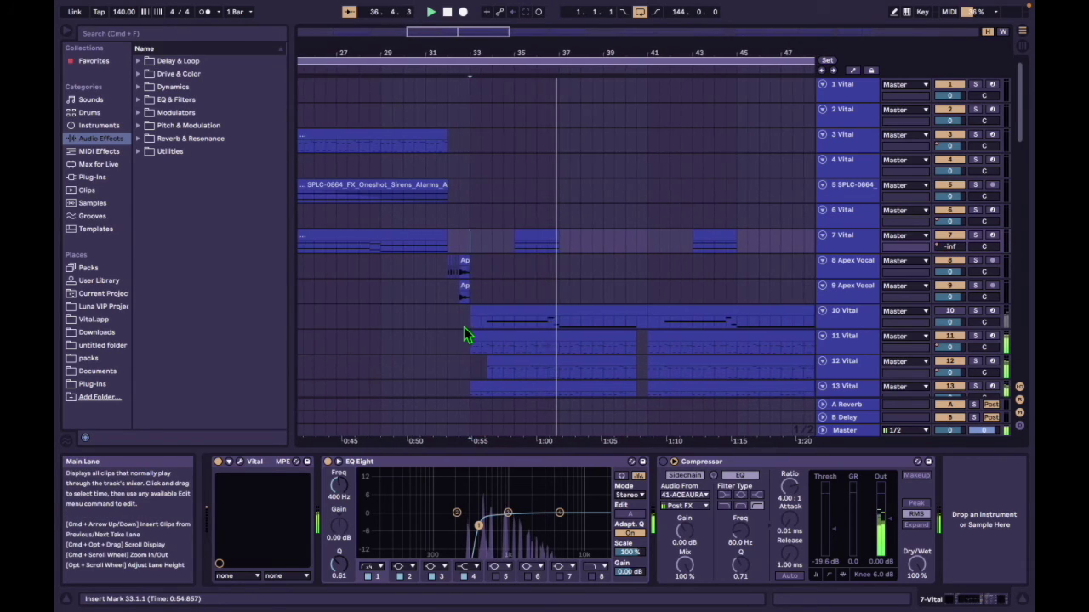
Step: Solo drum track 40 and play it from bar 33 with its effect chain shown
{"action": "scroll", "coordinate": [448, 330], "scroll_direction": "down", "scroll_amount": 3}
{"action": "scroll", "coordinate": [449, 335], "scroll_direction": "down", "scroll_amount": 15}
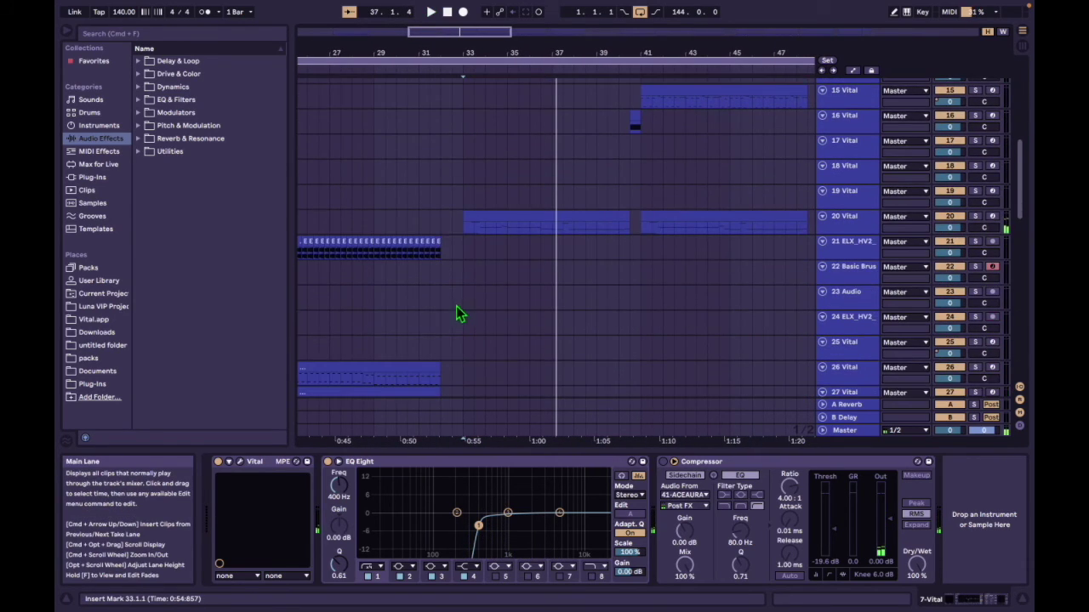
{"action": "scroll", "coordinate": [461, 308], "scroll_direction": "down", "scroll_amount": 8}
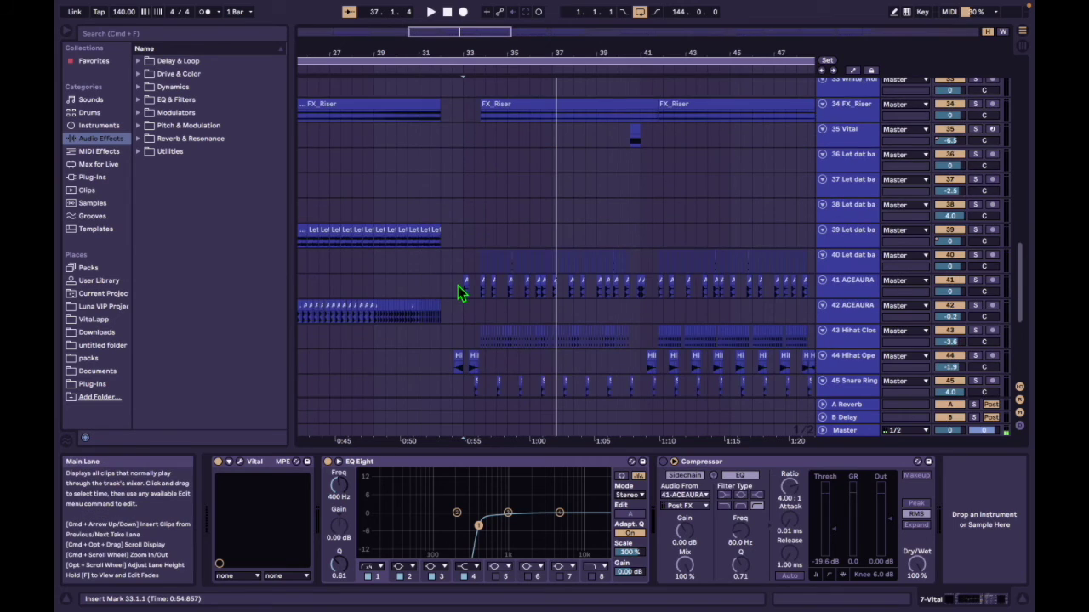
{"action": "left_click", "coordinate": [464, 181]}
{"action": "key", "text": "space"}
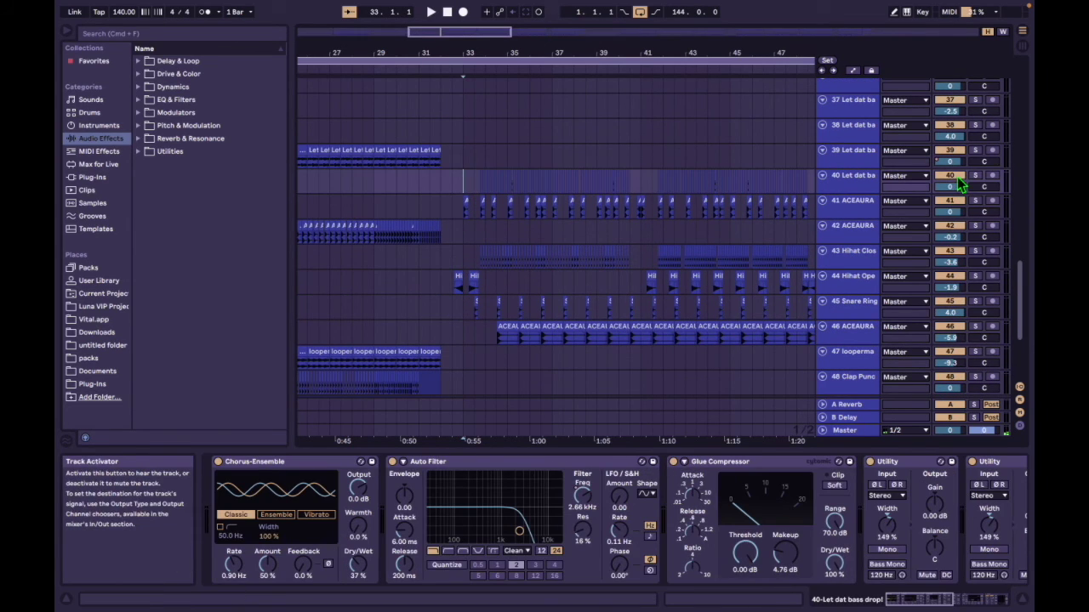
{"action": "left_click_drag", "start_coordinate": [460, 32], "coordinate": [461, 98]}
{"action": "key", "text": "space"}
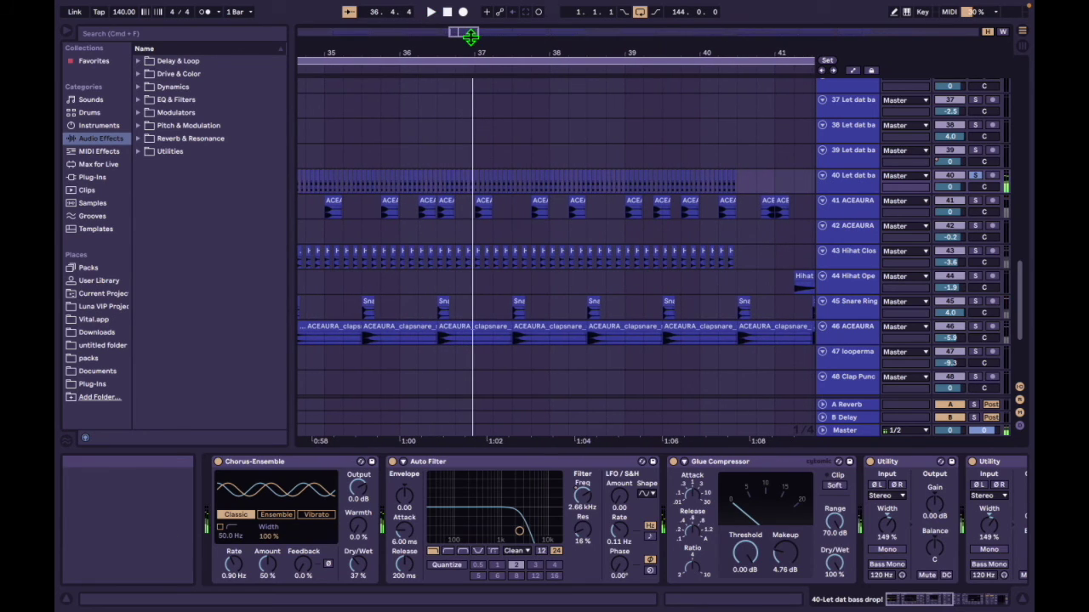
Step: Replay soloed track 40 from the start of its clips at 33.4.1
{"action": "left_click_drag", "start_coordinate": [464, 31], "coordinate": [464, 17]}
{"action": "left_click", "coordinate": [387, 180]}
{"action": "left_click", "coordinate": [418, 180]}
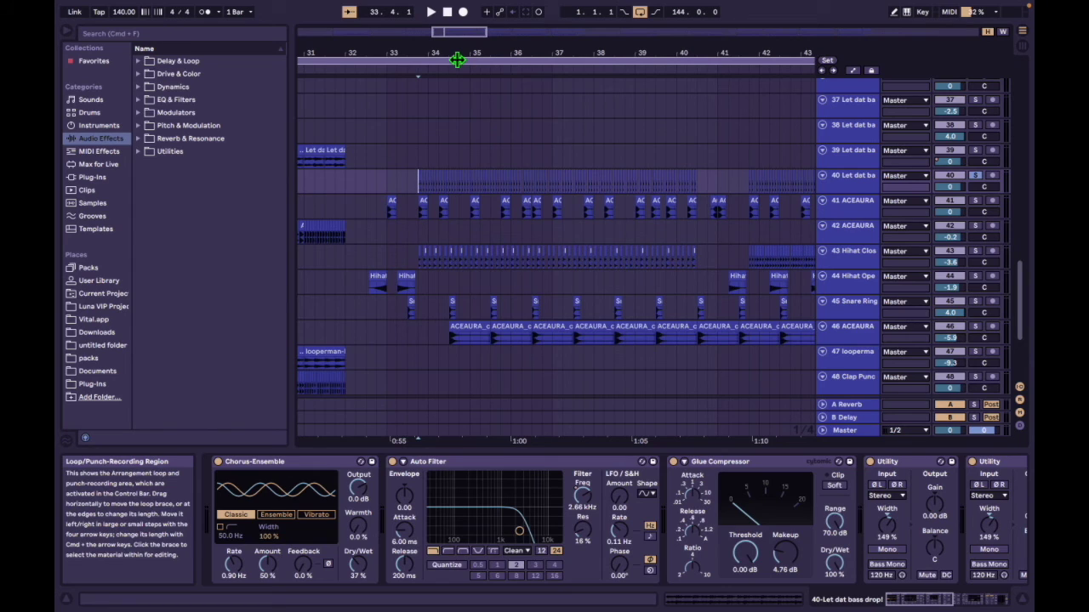
{"action": "key", "text": "space"}
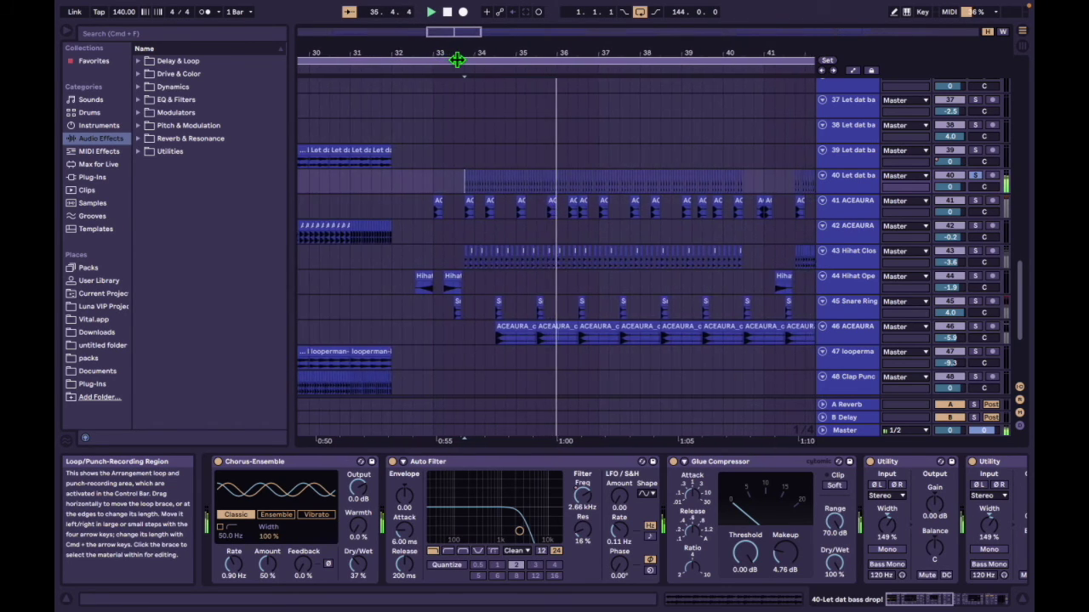
Step: Solo the 43 Hihat Closed Crisp track and audition it from 33.4.1, then return to the full drum mix
{"action": "left_click", "coordinate": [851, 260]}
{"action": "key", "text": "space"}
{"action": "key", "text": "space"}
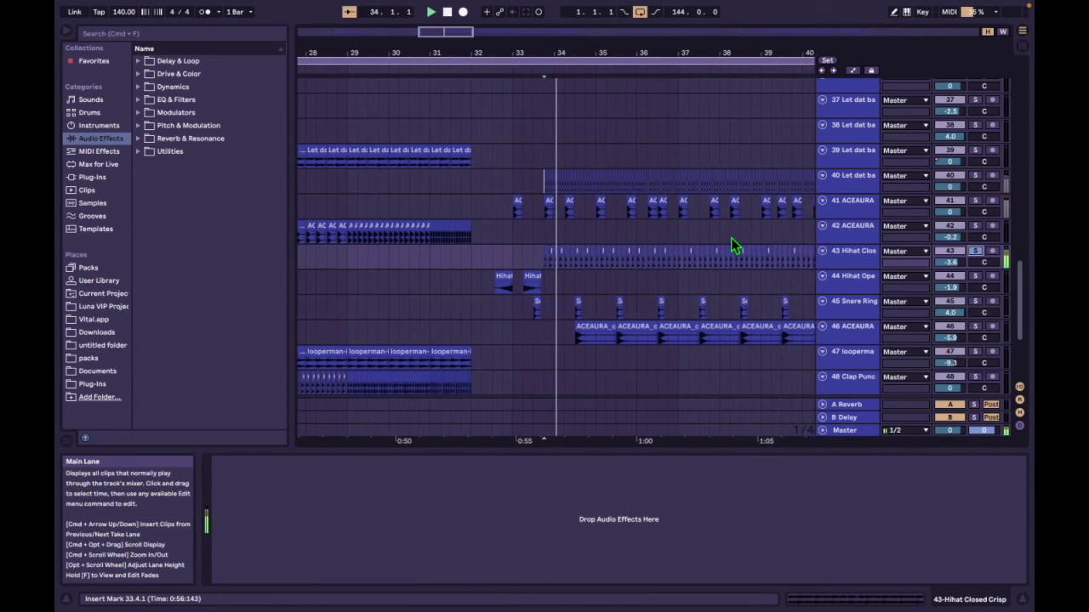
{"action": "left_click_drag", "start_coordinate": [469, 33], "coordinate": [469, 21]}
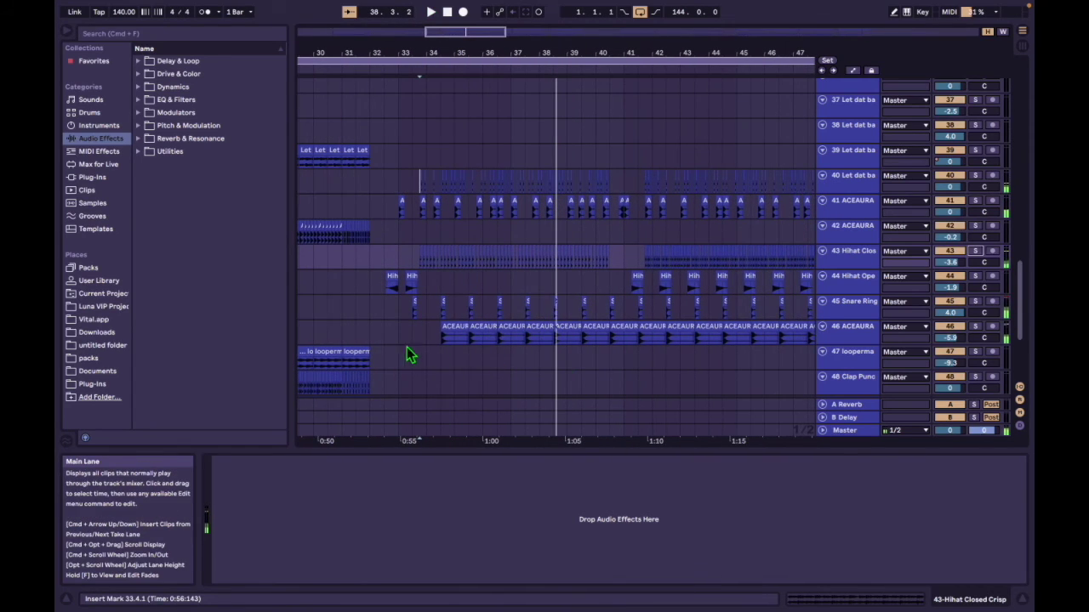
Step: Audition the clapsnare on track 46 and the soloed 45 Snare Ring track from 34.3.1
{"action": "left_click", "coordinate": [443, 337]}
{"action": "key", "text": "space"}
{"action": "key", "text": "space"}
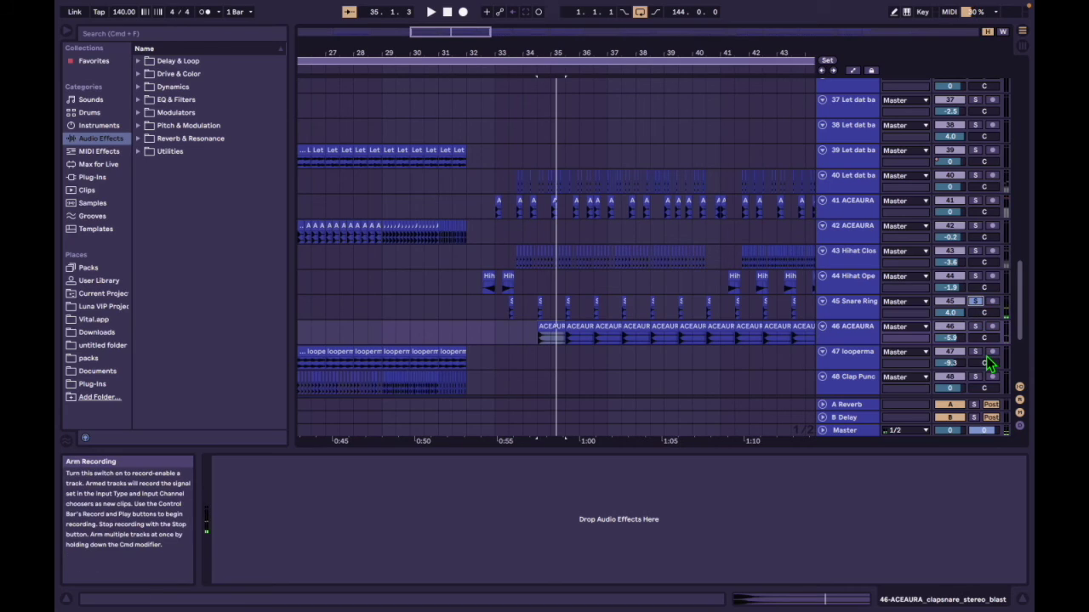
{"action": "key", "text": "space"}
{"action": "left_click", "coordinate": [537, 306]}
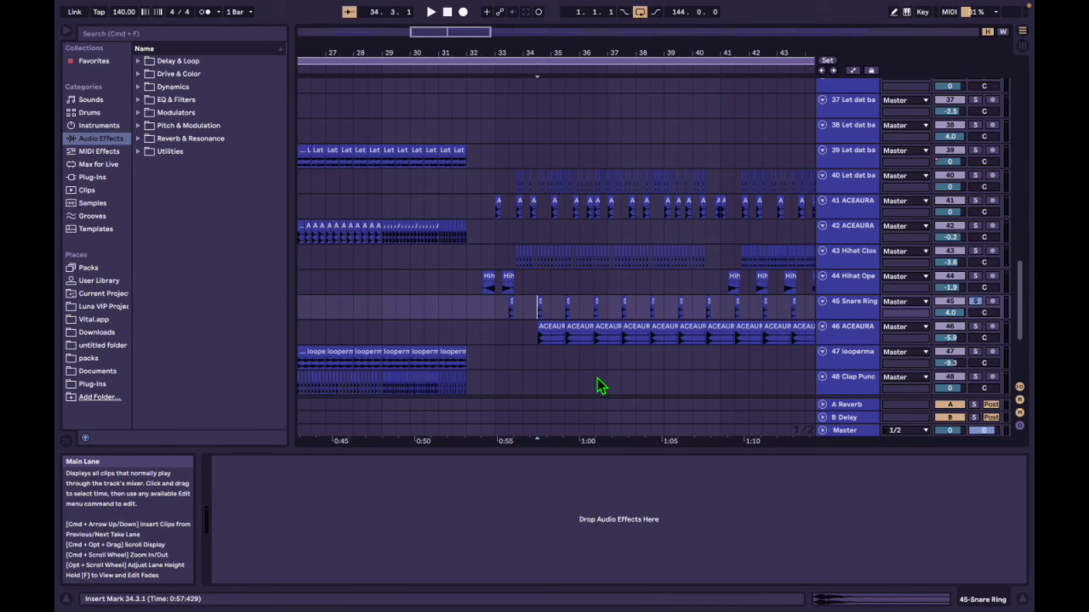
{"action": "key", "text": "space"}
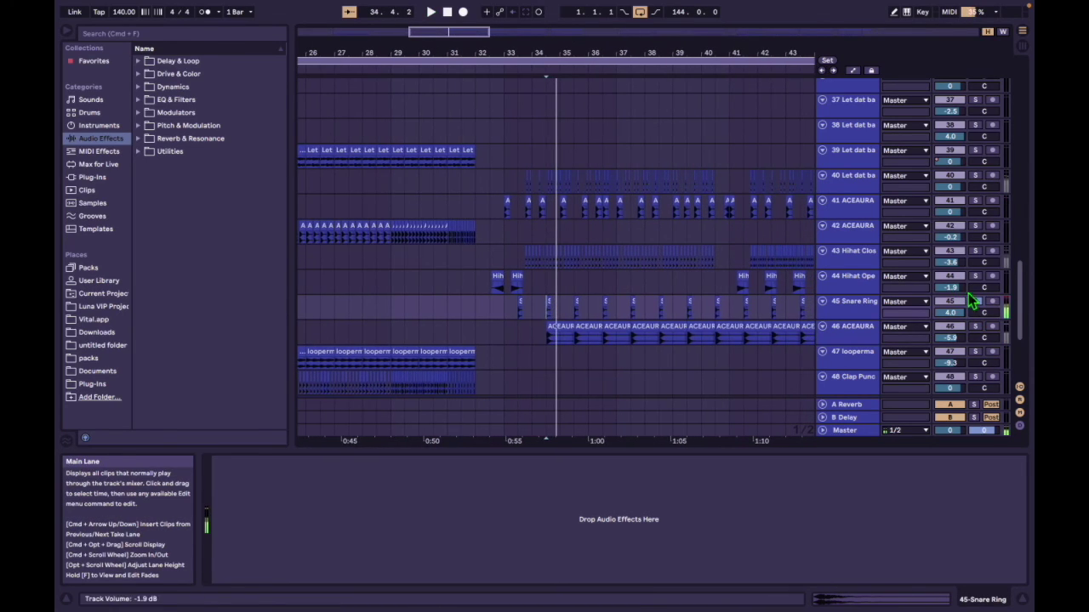
Step: Open the Snare Ring sample's clip view, select its hit at 34.3.1, and play it unsoloed with the full mix
{"action": "left_click", "coordinate": [862, 599]}
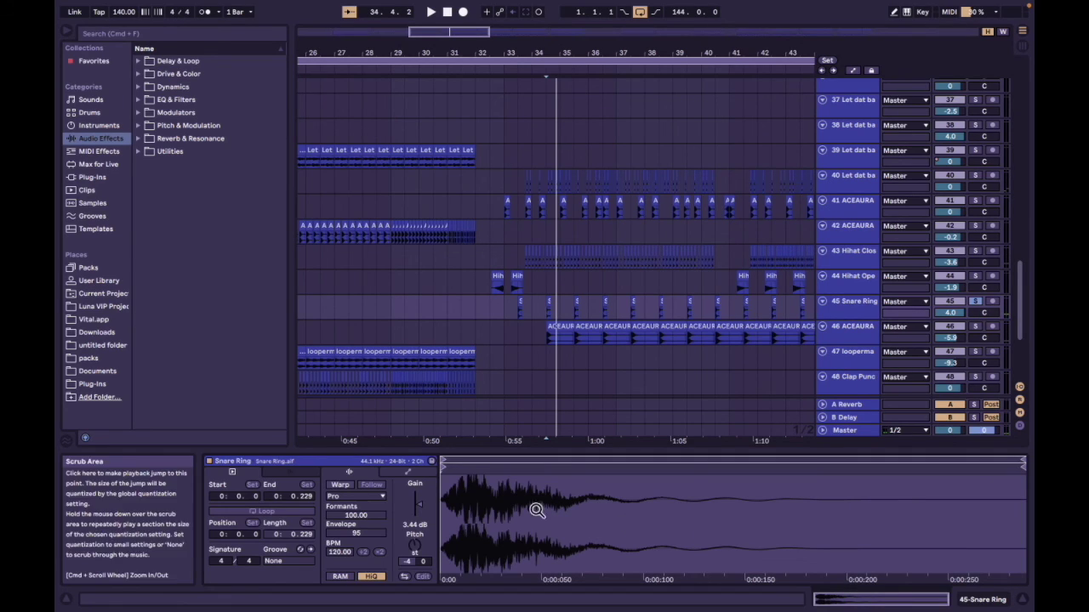
{"action": "key", "text": "space"}
{"action": "left_click", "coordinate": [551, 311]}
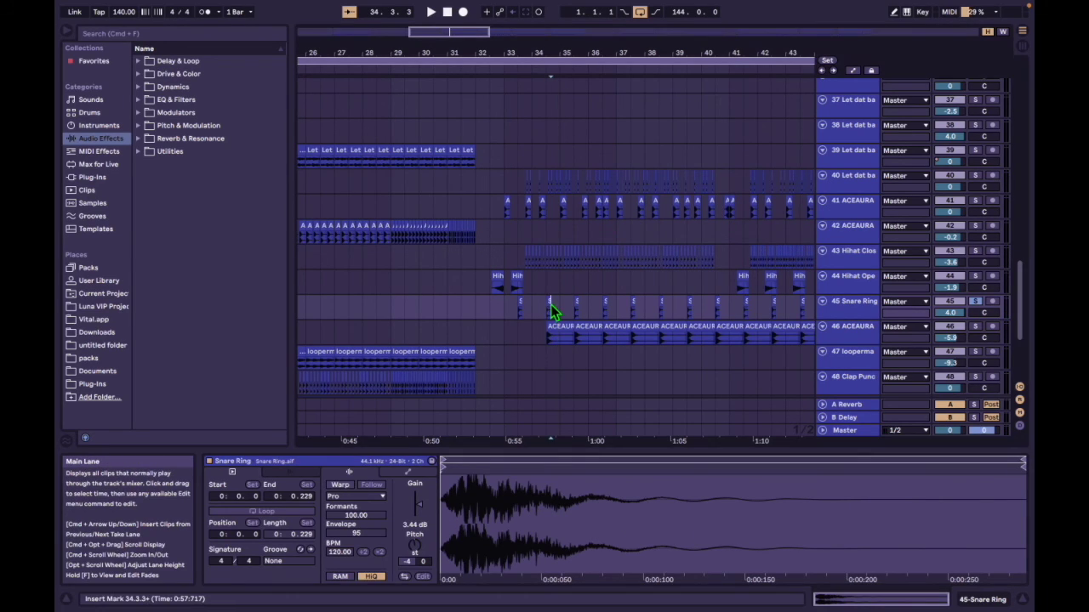
{"action": "left_click", "coordinate": [546, 300]}
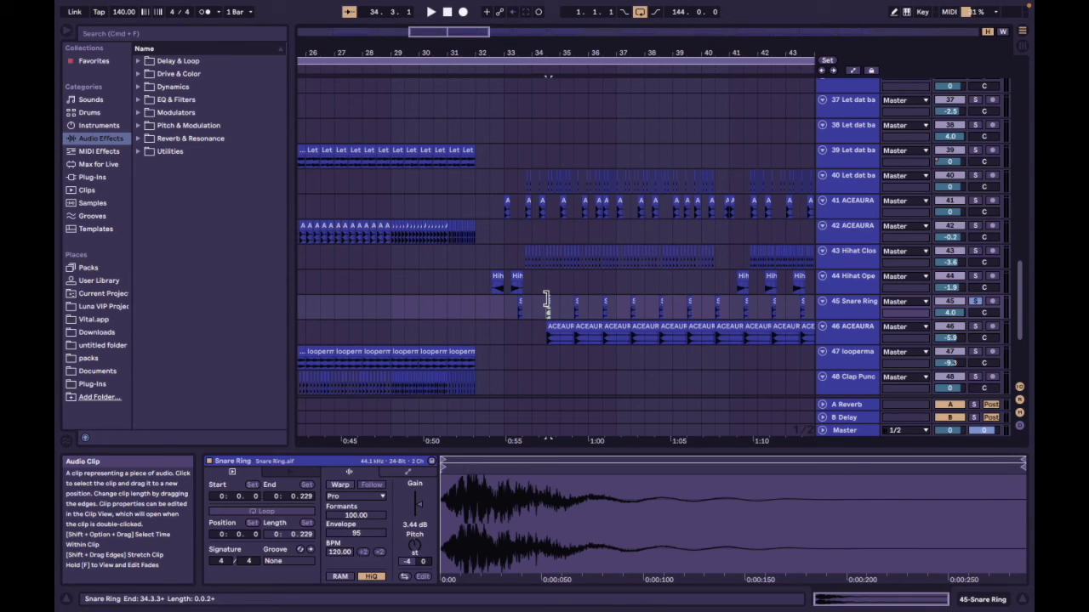
{"action": "key", "text": "space"}
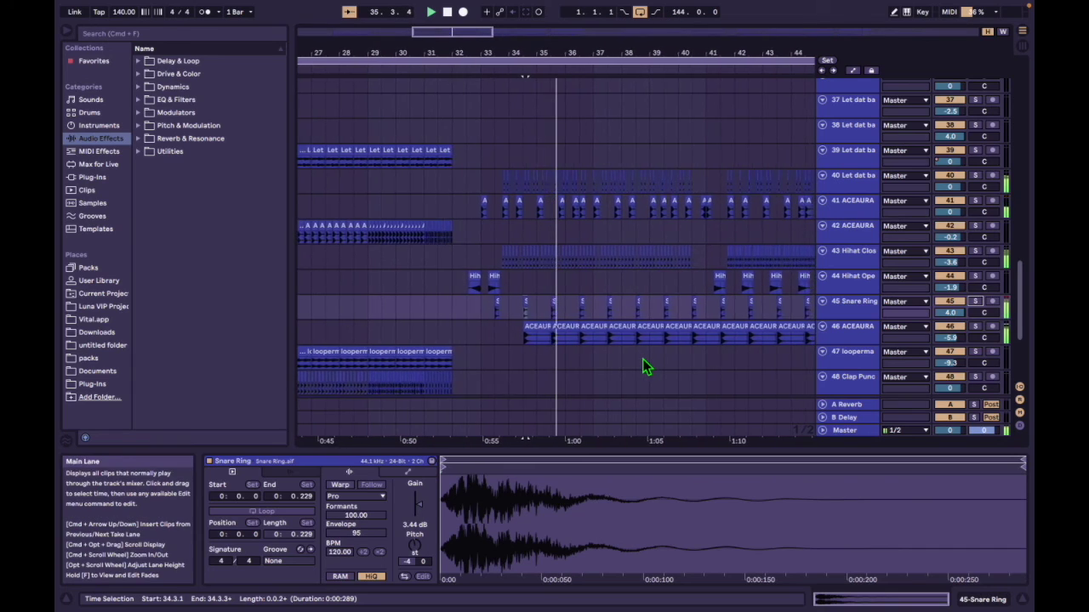
Step: Select the kick on track 41 and display its Overdrive, EQ Eight and Glue Compressor chain
{"action": "left_click", "coordinate": [861, 213]}
{"action": "left_click", "coordinate": [959, 600]}
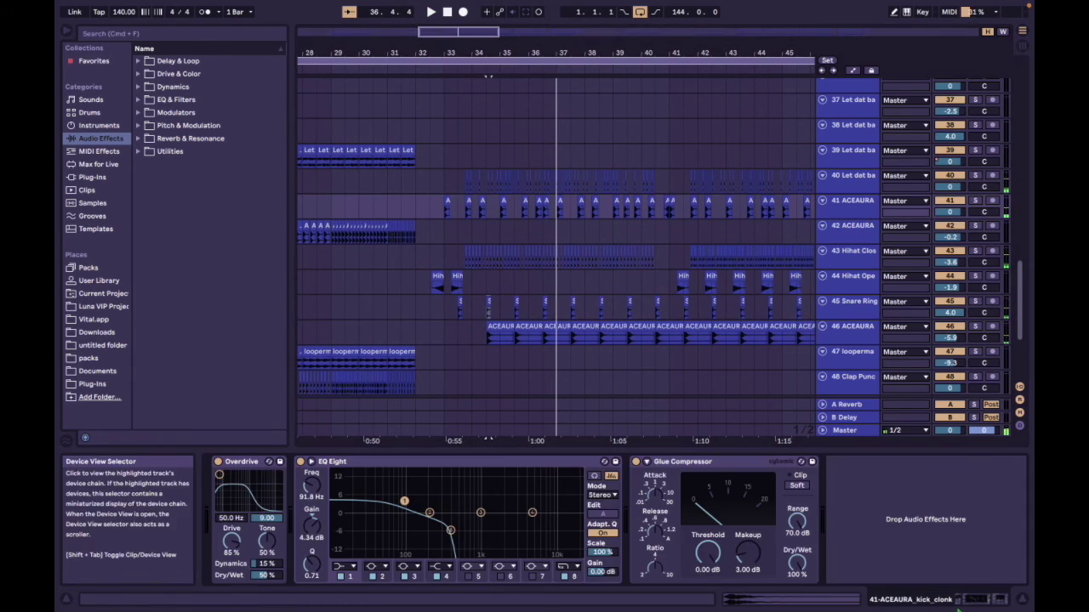
{"action": "left_click", "coordinate": [808, 600]}
{"action": "left_click", "coordinate": [978, 600]}
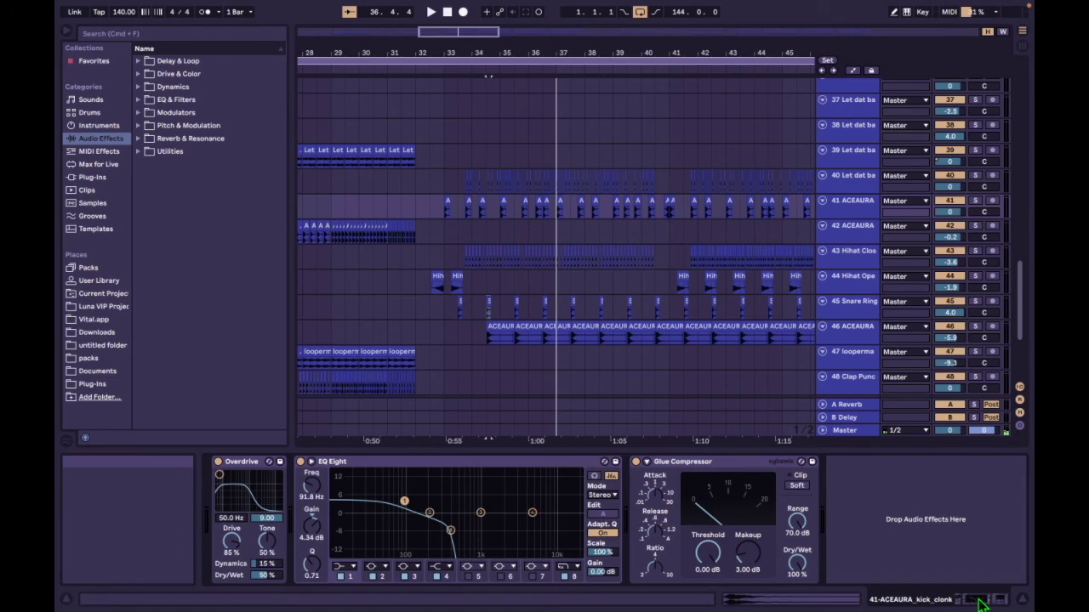
Step: Compare the kick in the mix by toggling its EQ Eight filters and bypassing the Overdrive
{"action": "left_click", "coordinate": [565, 577]}
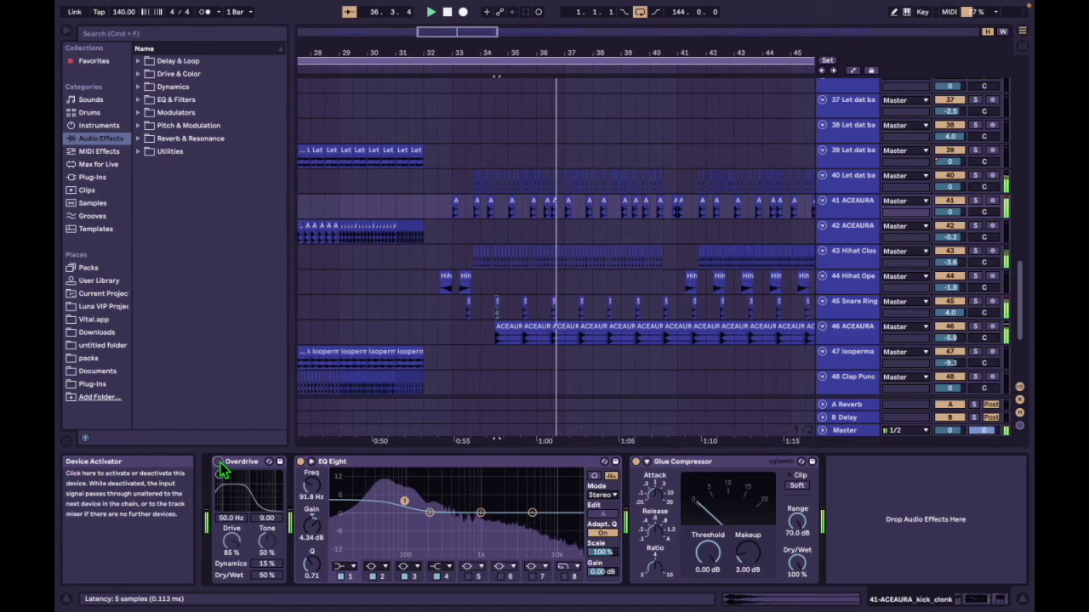
{"action": "key", "text": "space"}
{"action": "left_click", "coordinate": [567, 577]}
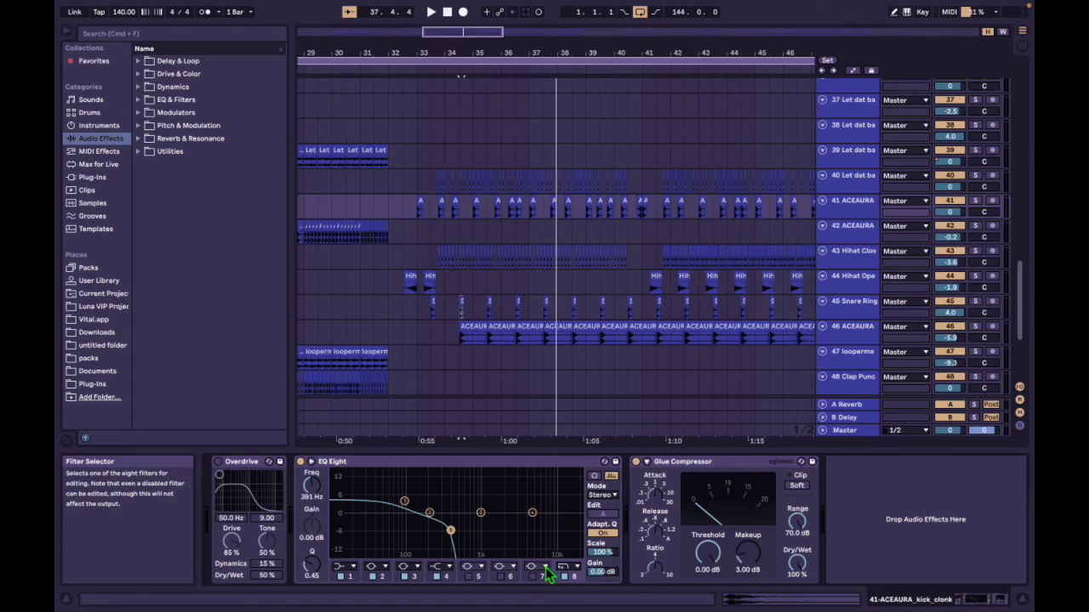
Step: Solo the kick on track 41 and play it with the Overdrive off and on
{"action": "key", "text": "space"}
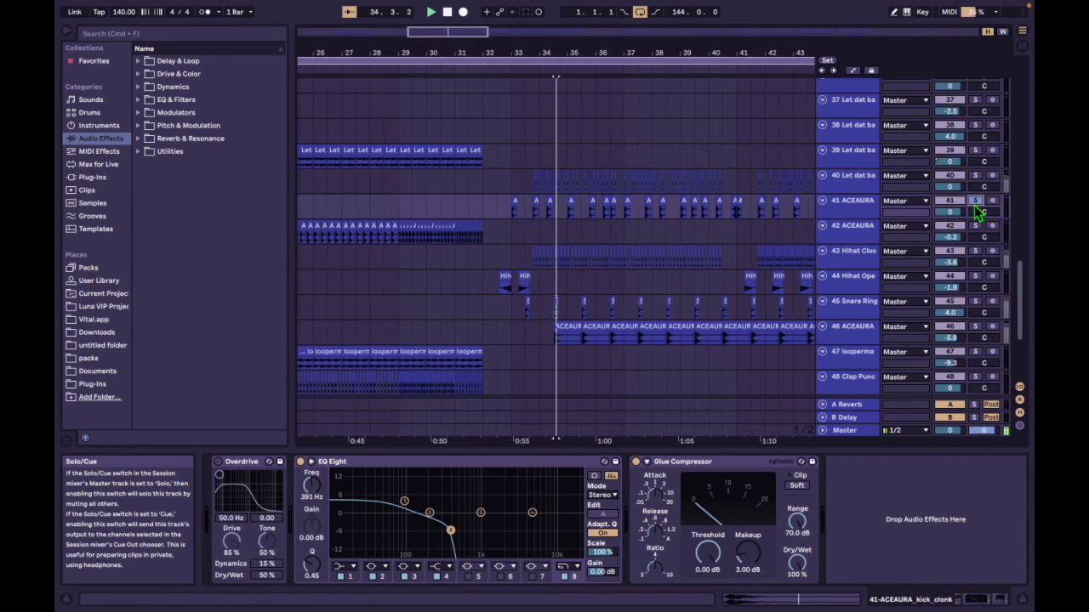
{"action": "left_click", "coordinate": [974, 205]}
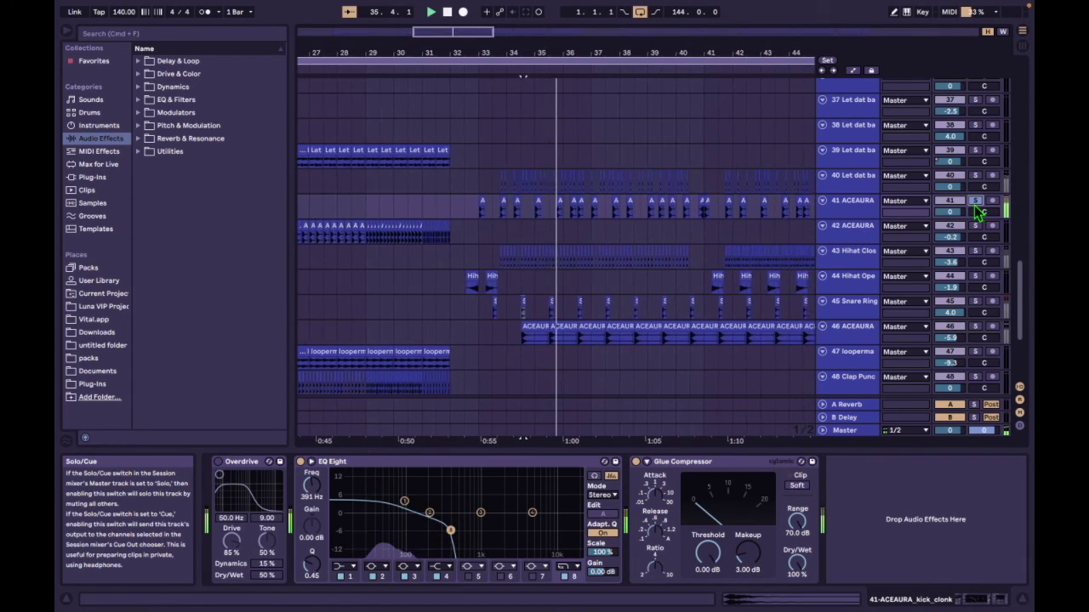
{"action": "key", "text": "space"}
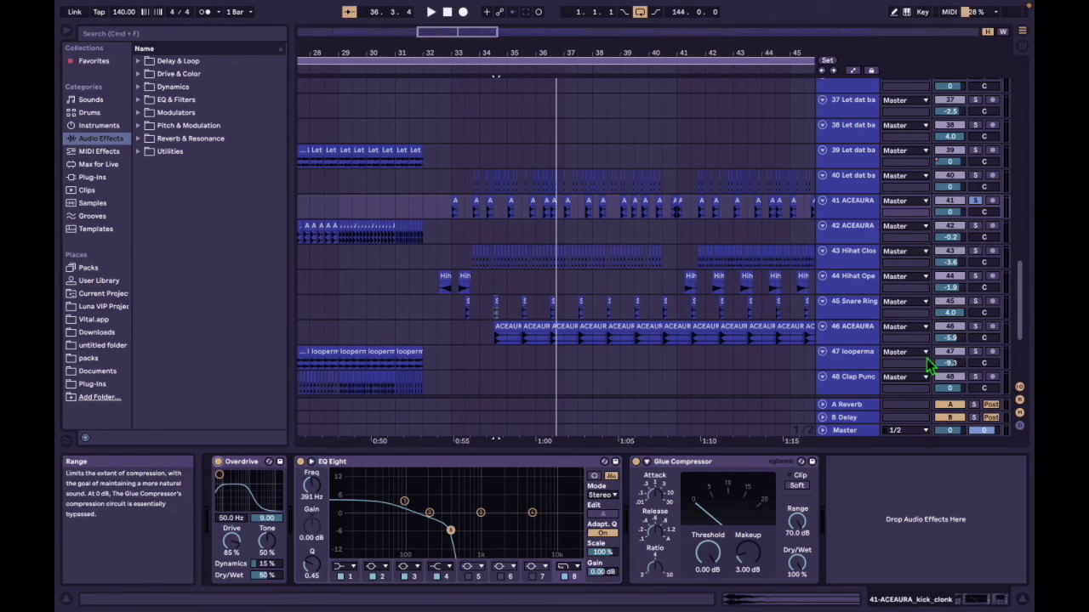
{"action": "key", "text": "space"}
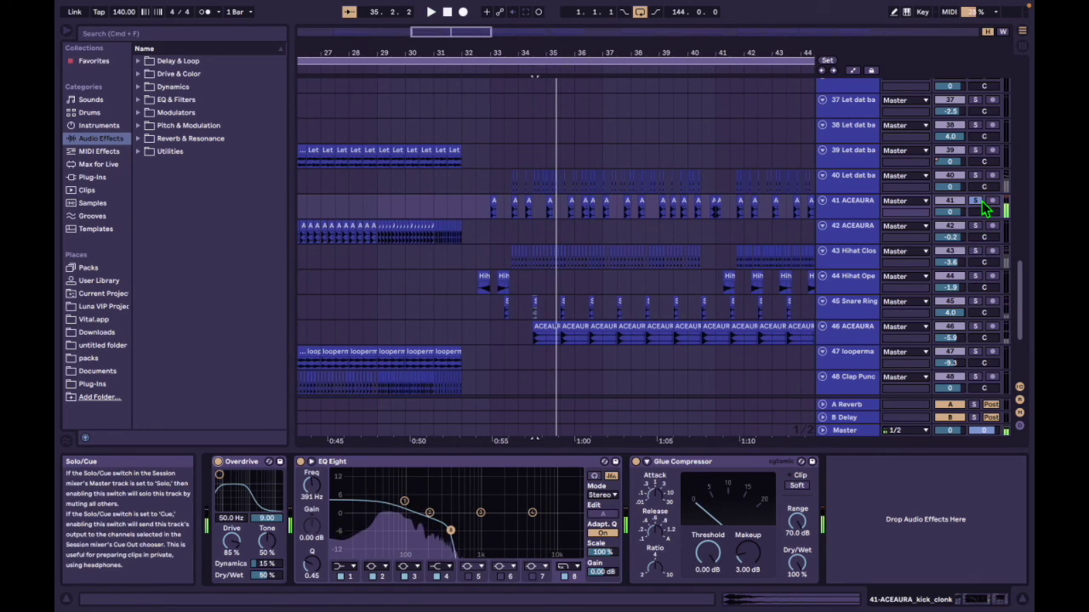
Step: Audition the 35 Vital track's short clip just before bar 41 and select the 16 Vital clip at the same position
{"action": "left_click", "coordinate": [554, 223]}
{"action": "scroll", "coordinate": [538, 260], "scroll_direction": "up", "scroll_amount": 15}
{"action": "key", "text": "space"}
{"action": "scroll", "coordinate": [538, 259], "scroll_direction": "down", "scroll_amount": 2}
{"action": "left_click", "coordinate": [555, 336]}
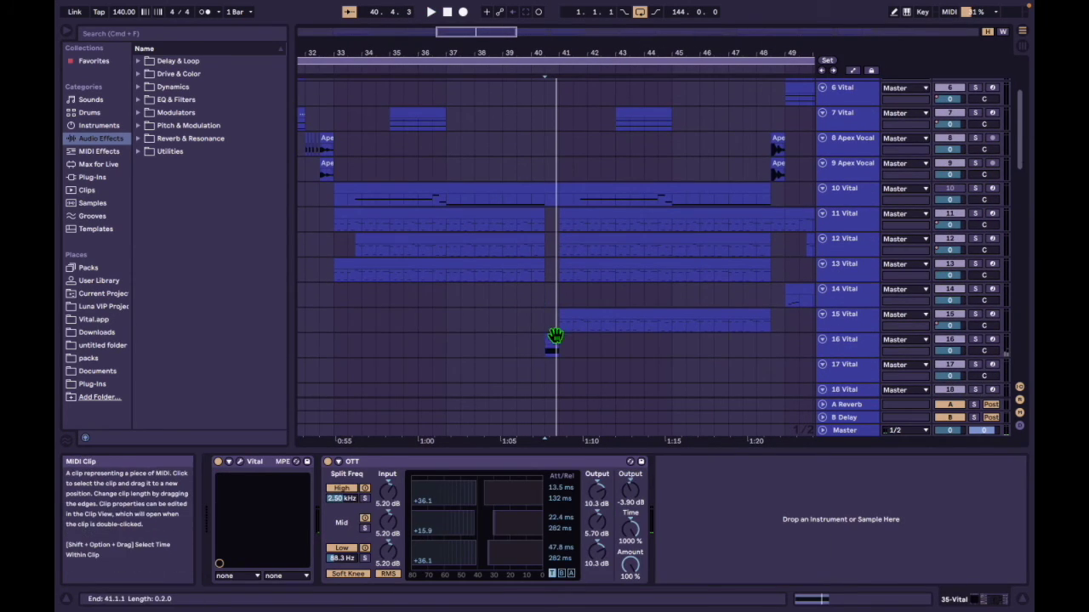
Step: Solo the 16 Vital track and play its short clip just before bar 41
{"action": "left_click", "coordinate": [975, 341]}
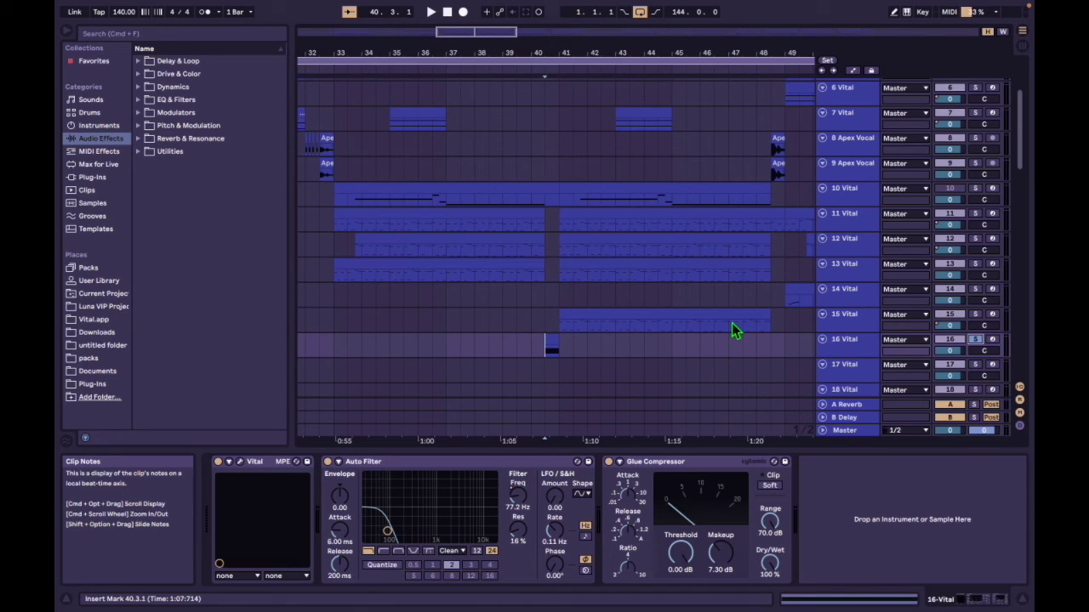
{"action": "key", "text": "space"}
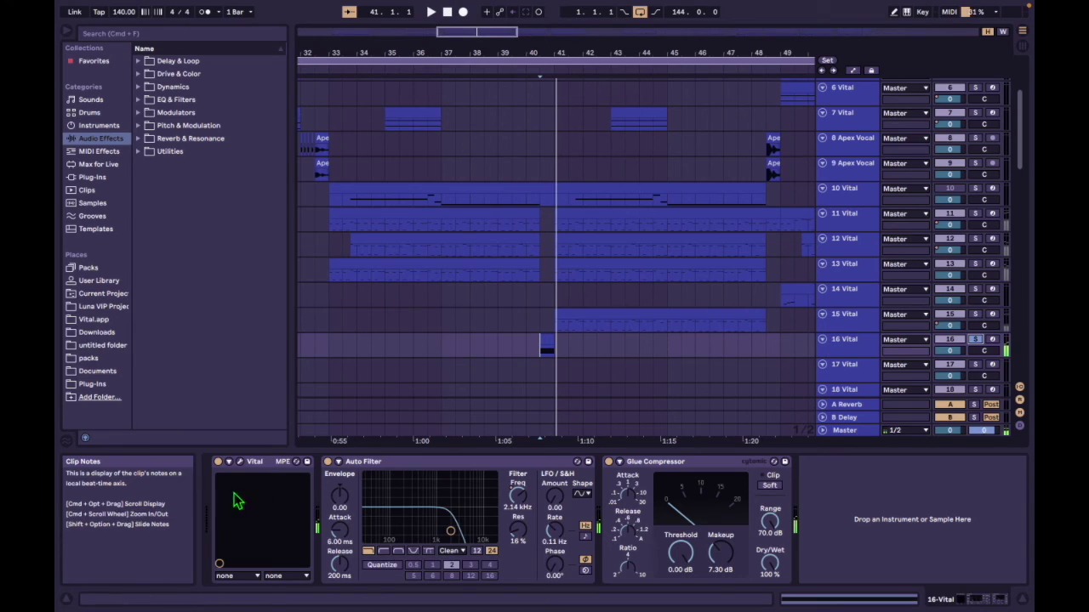
Step: Open the 16 Vital track's DUBSTEP GROWL 2 patch and examine its oscillators, LFO 1 modulation matrix and effects chain
{"action": "left_click", "coordinate": [241, 464]}
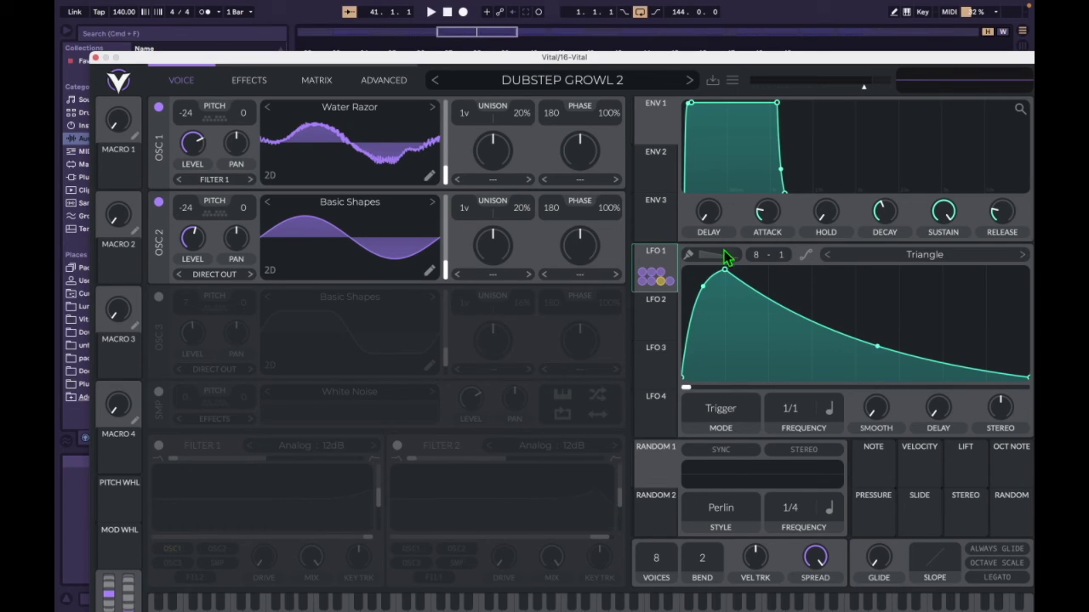
{"action": "left_click", "coordinate": [190, 117]}
{"action": "mouse_move", "coordinate": [426, 146]}
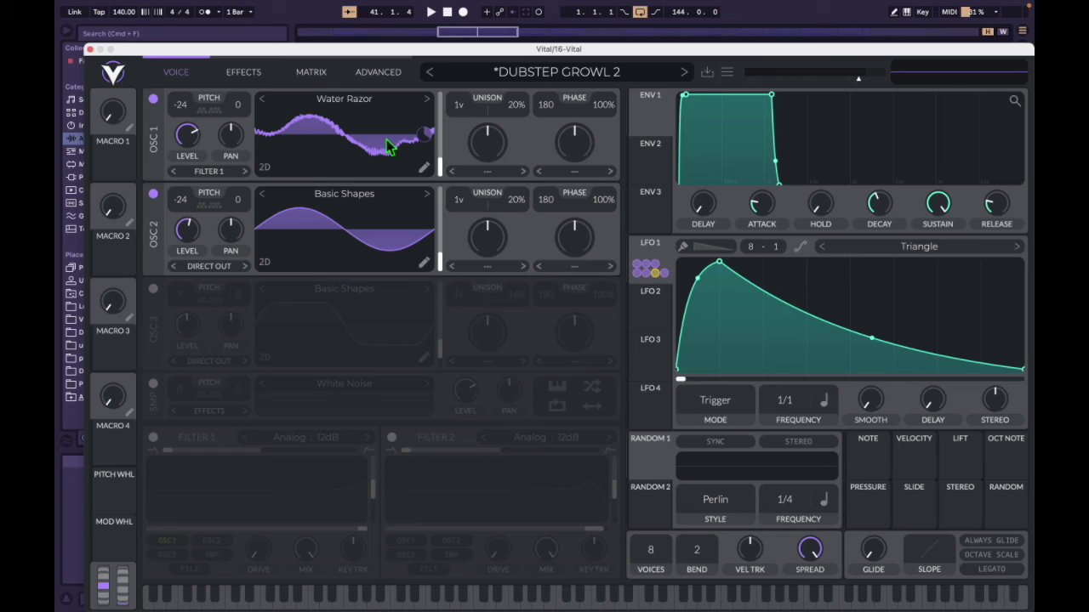
{"action": "left_click", "coordinate": [306, 75]}
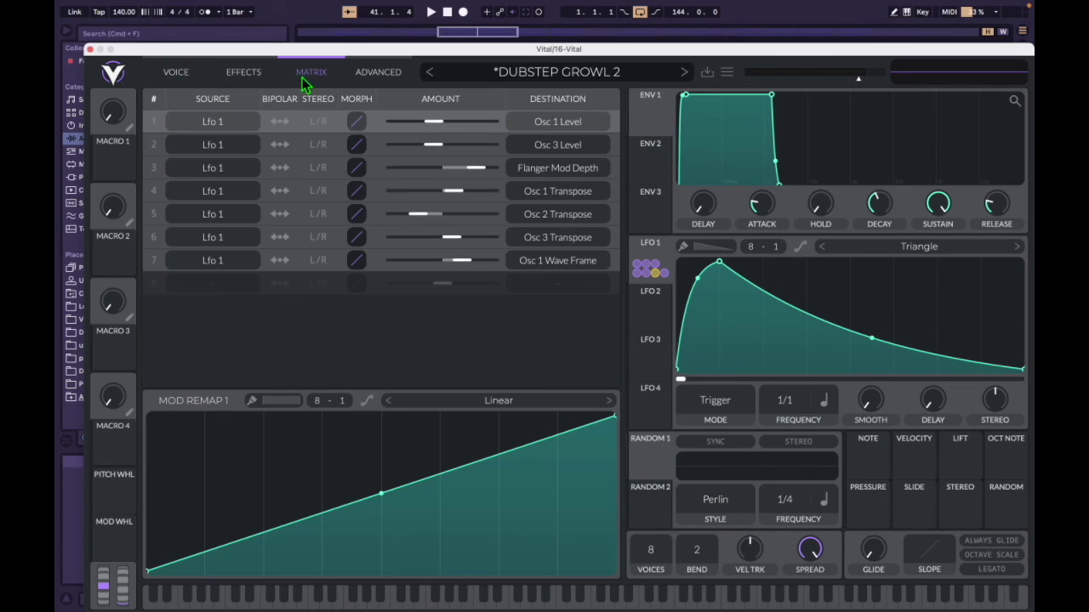
{"action": "left_click", "coordinate": [238, 75]}
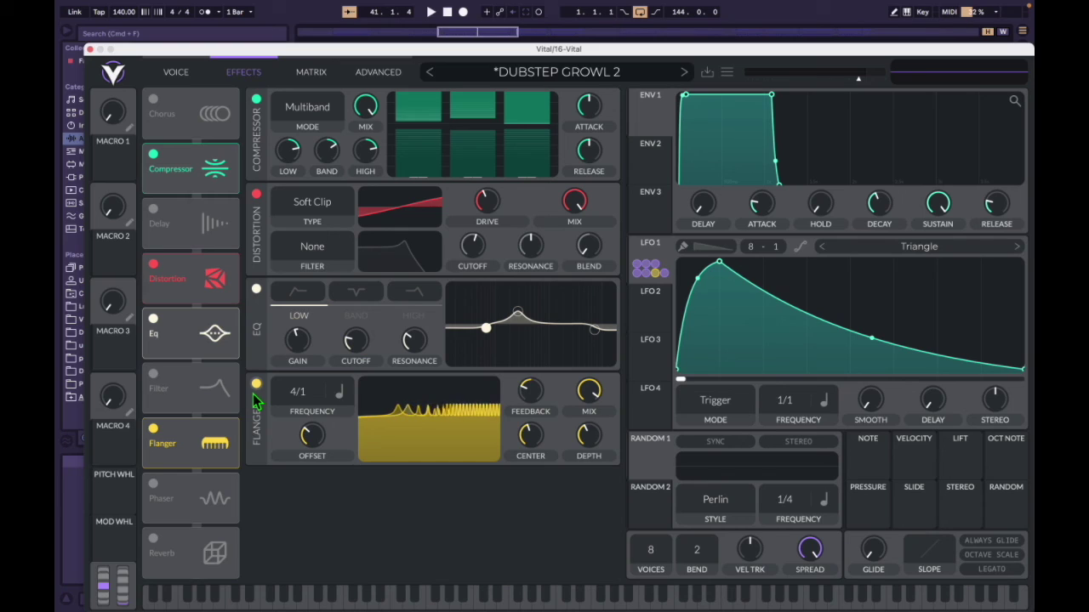
Step: Play back the DUBSTEP GROWL 2 bass with its effects in view, and hide the plug-in window
{"action": "key", "text": "space"}
{"action": "key", "text": "space"}
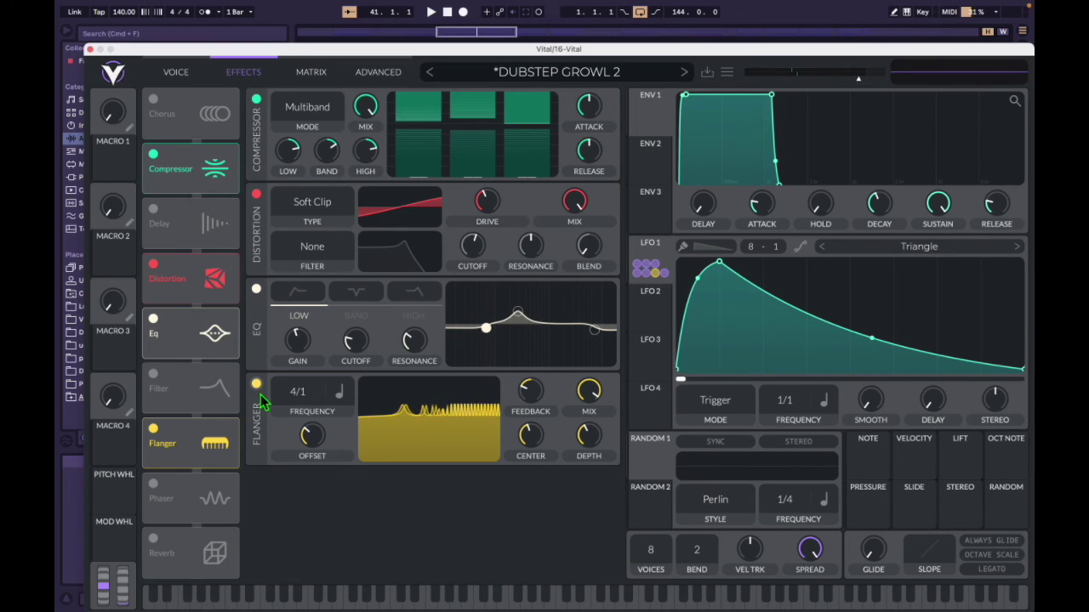
{"action": "key", "text": "space"}
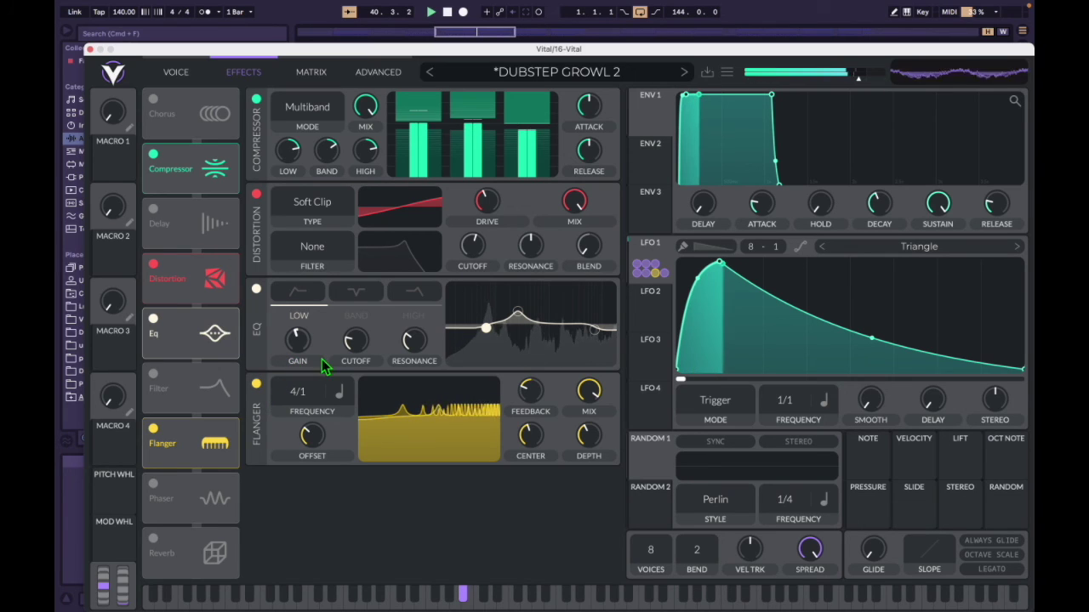
{"action": "key", "text": "super+alt+p"}
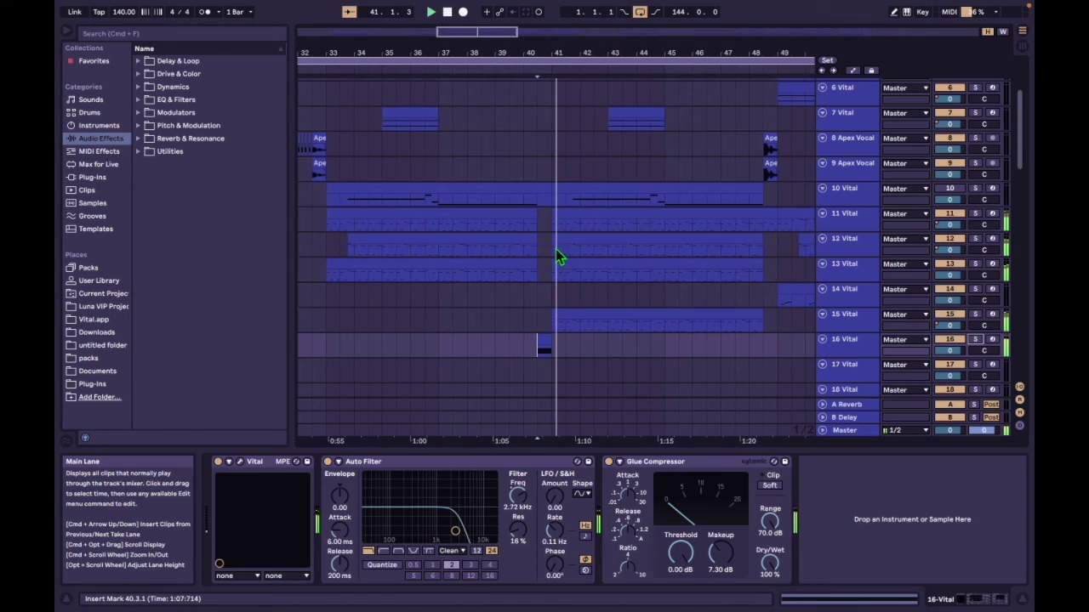
Step: Play the full arrangement from bar 41 while looking through the tracks down to frozen Vital track 50
{"action": "left_click", "coordinate": [552, 222]}
{"action": "scroll", "coordinate": [556, 281], "scroll_direction": "down", "scroll_amount": 5}
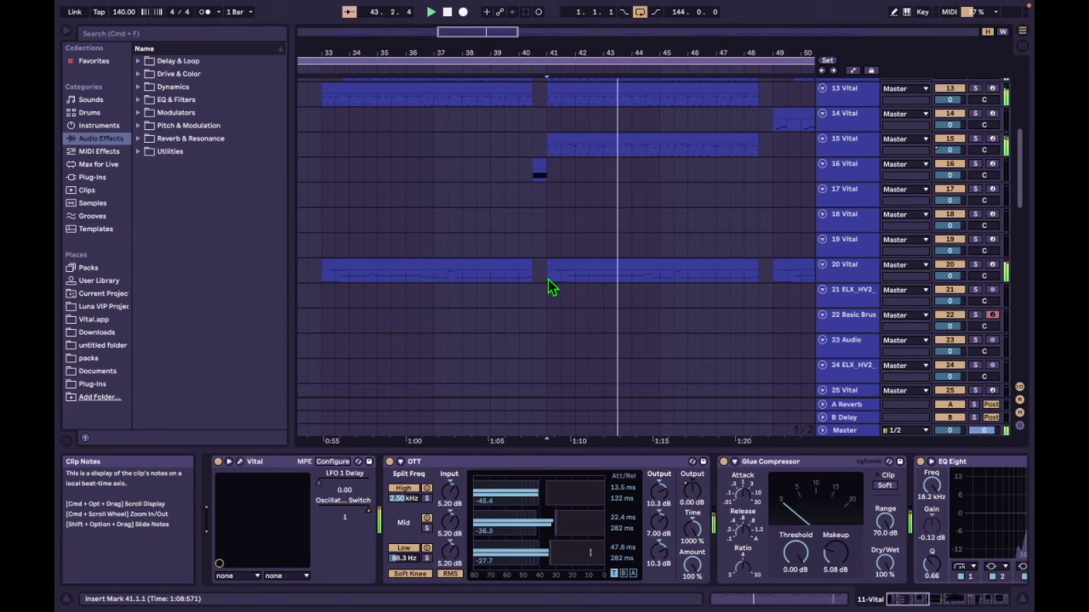
{"action": "scroll", "coordinate": [548, 281], "scroll_direction": "down", "scroll_amount": 10}
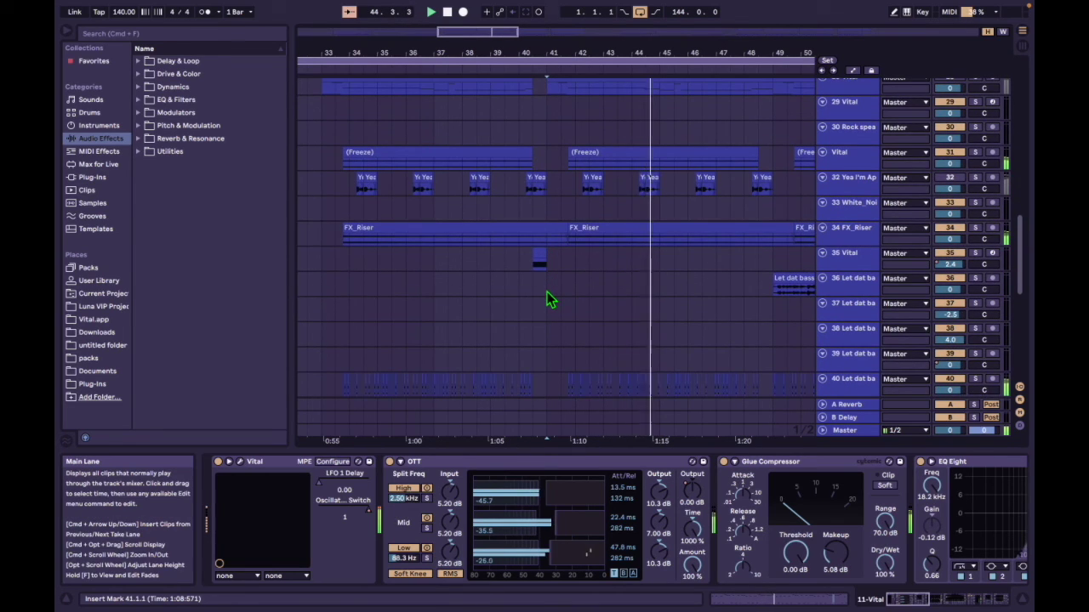
{"action": "scroll", "coordinate": [547, 291], "scroll_direction": "down", "scroll_amount": 8}
{"action": "key", "text": "space"}
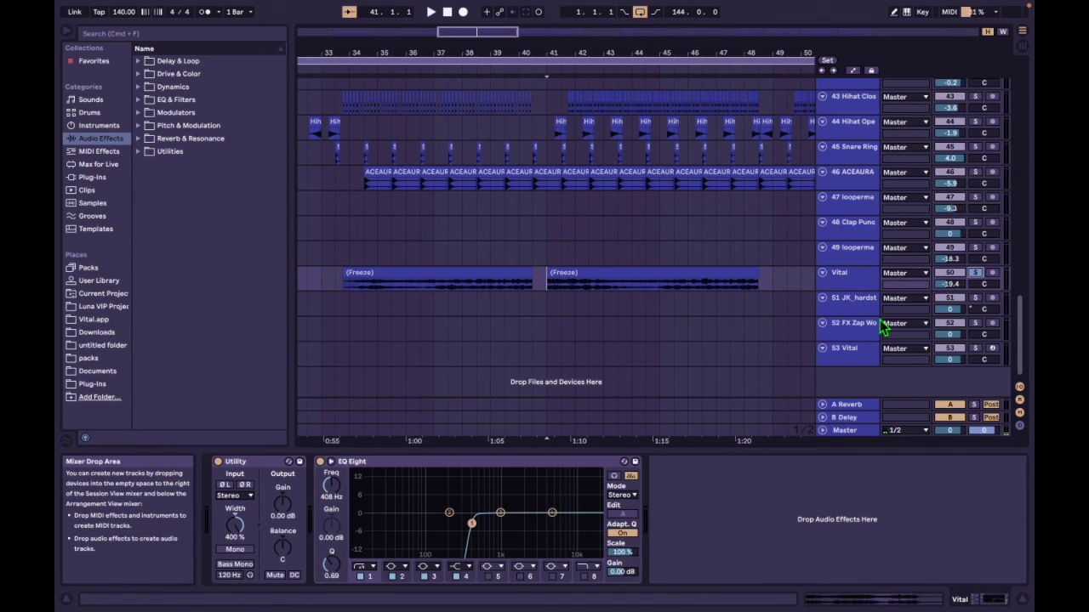
Step: Play frozen Vital track 50 soloed from bar 41, stopping and restarting to hear its sound
{"action": "key", "text": "space"}
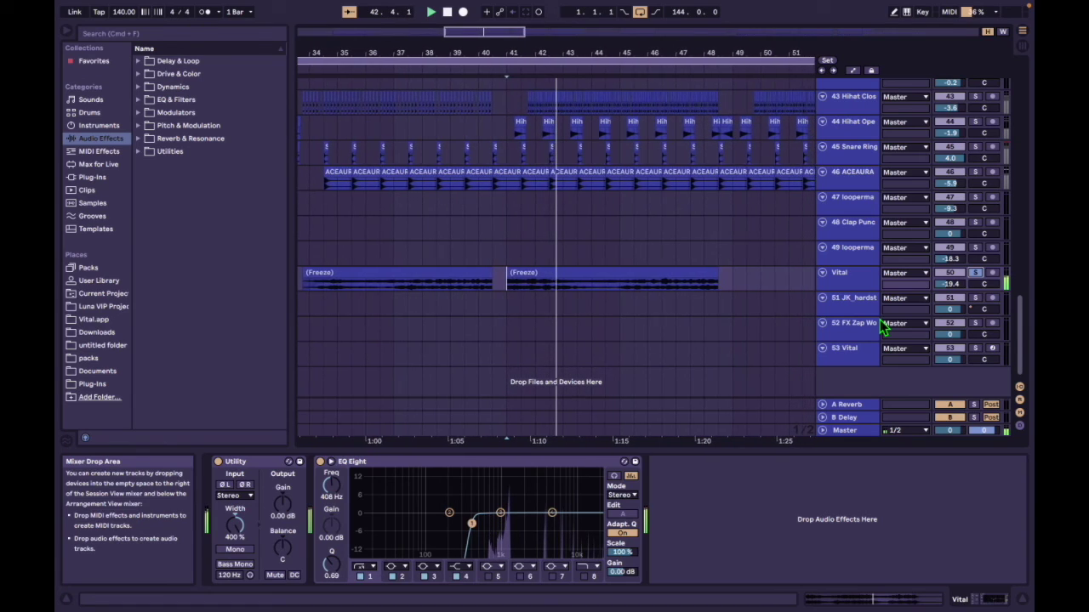
{"action": "key", "text": "space"}
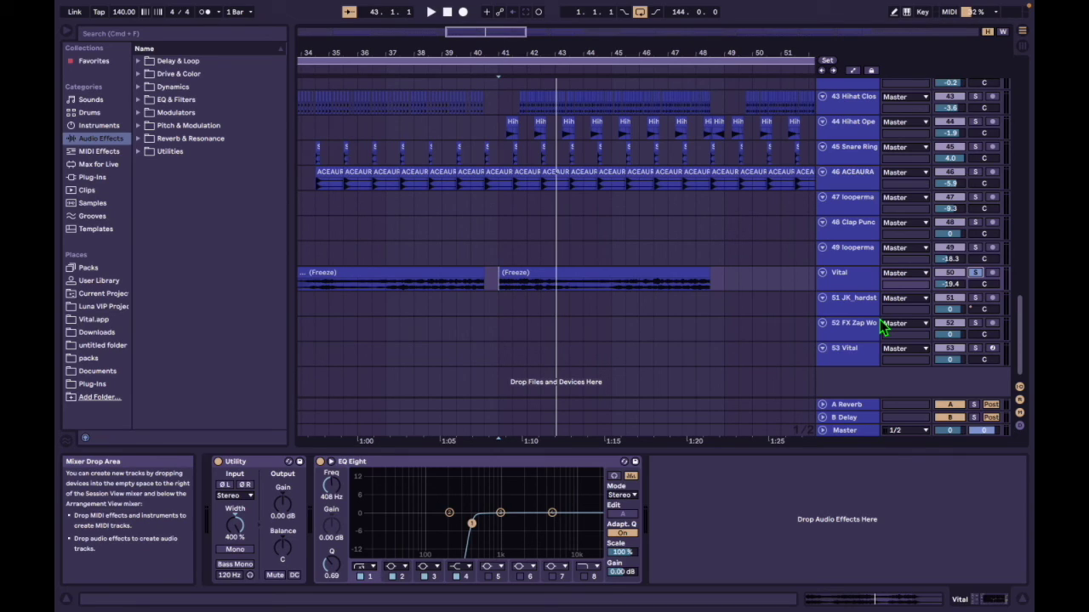
{"action": "key", "text": "space"}
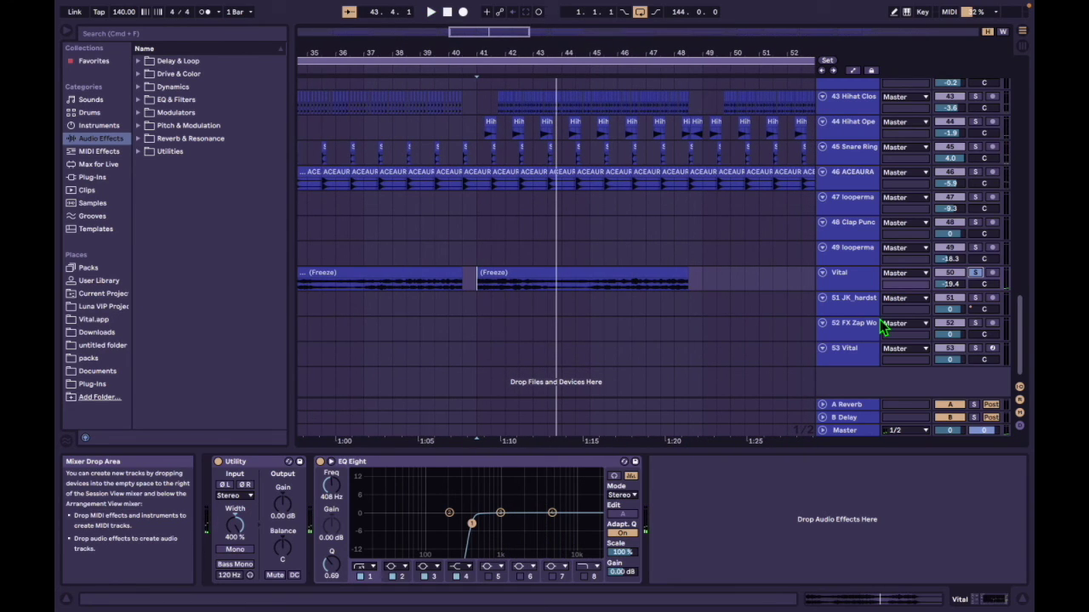
{"action": "key", "text": "space"}
Step: Add a MIDI track at the end of the set and load the favourite Vital instrument onto it
{"action": "key", "text": "super+shift+t"}
{"action": "scroll", "coordinate": [197, 173], "scroll_direction": "down", "scroll_amount": 10}
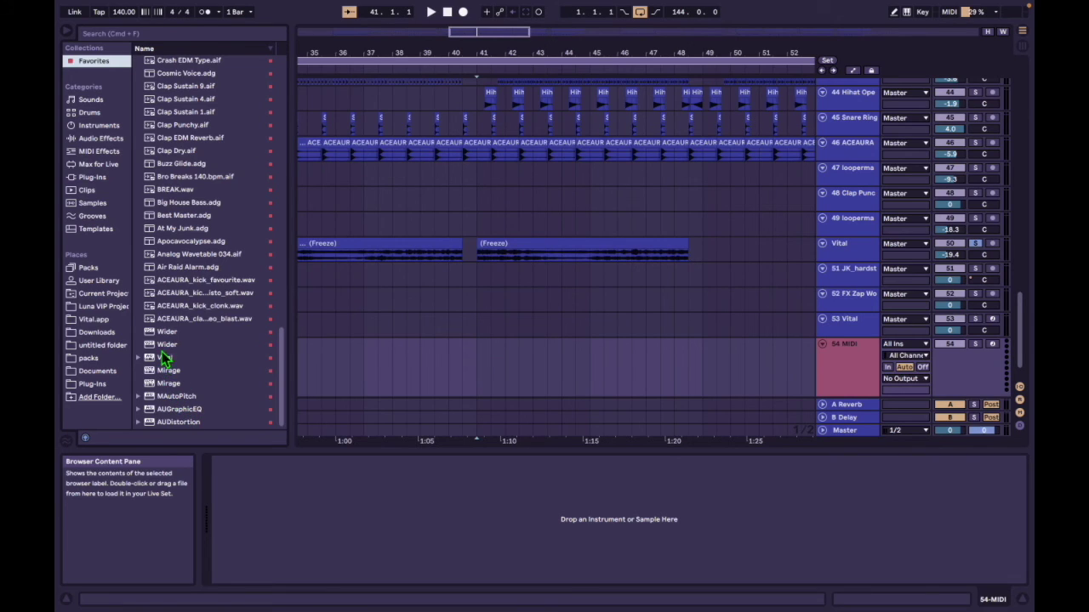
{"action": "left_click_drag", "start_coordinate": [164, 360], "coordinate": [364, 387]}
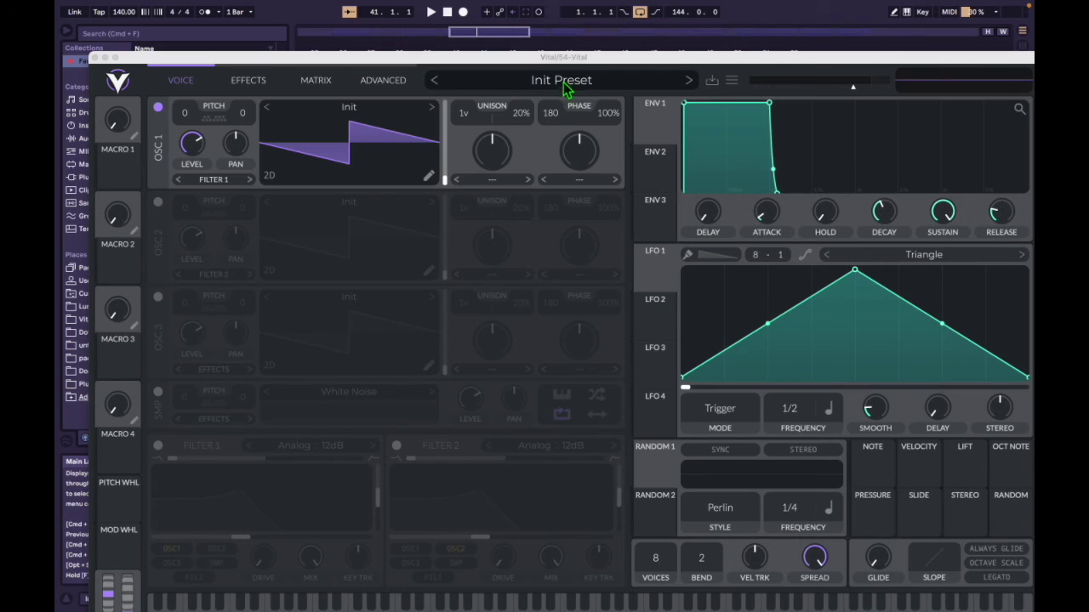
Step: Search the Vital presets for "poli", load Police Siren and close the preset browser
{"action": "left_click", "coordinate": [563, 82]}
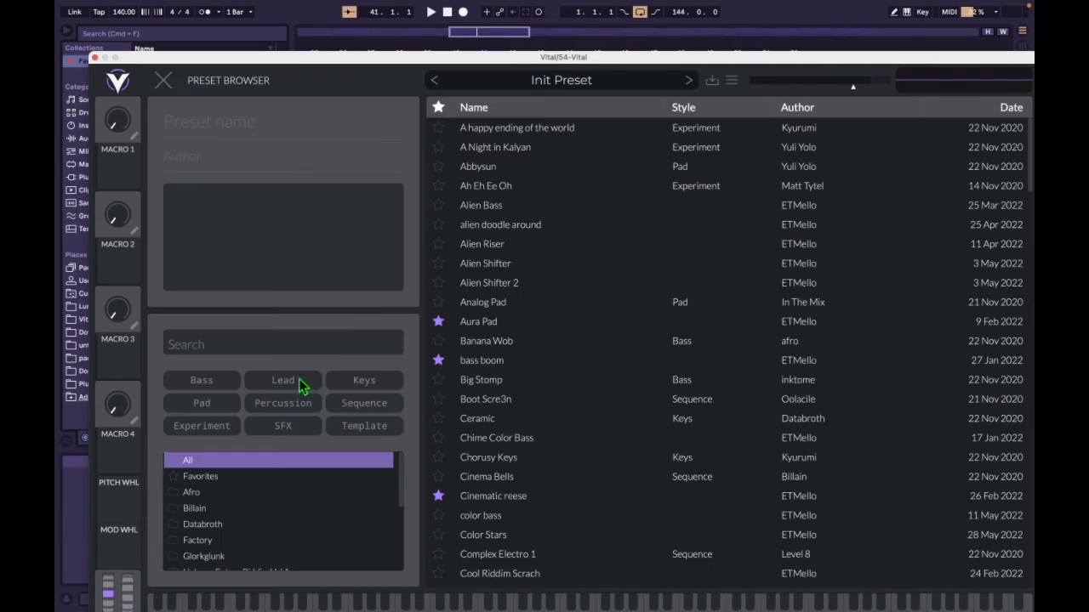
{"action": "type", "text": "poli"}
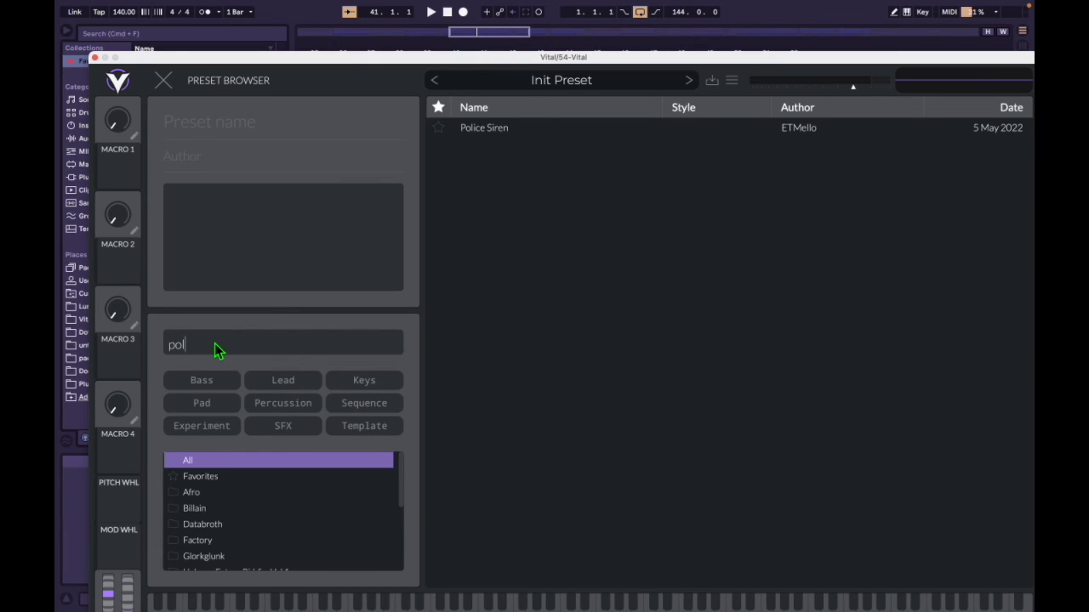
{"action": "left_click", "coordinate": [484, 129]}
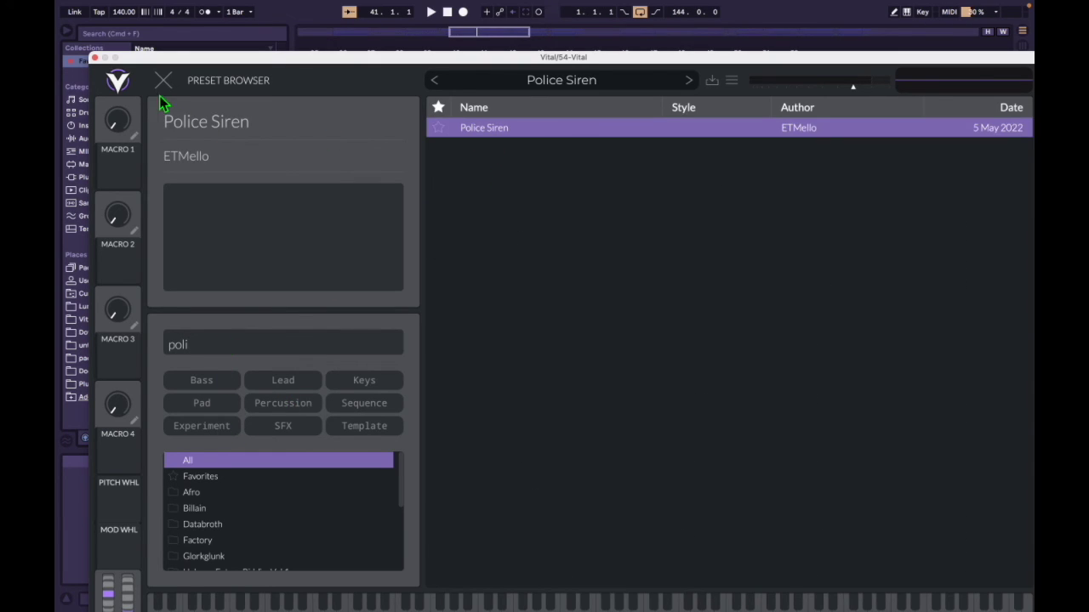
{"action": "left_click", "coordinate": [160, 85]}
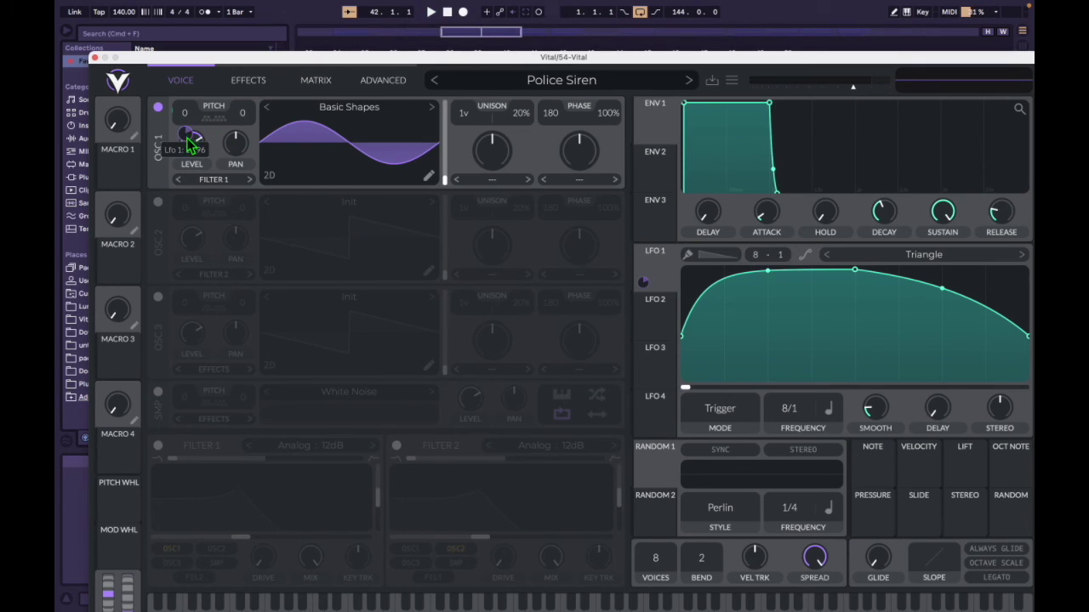
Step: Audition several notes of the Police Siren preset, inspect its LFO 1 modulation and effects, and close the plug-in window
{"action": "left_click", "coordinate": [660, 265]}
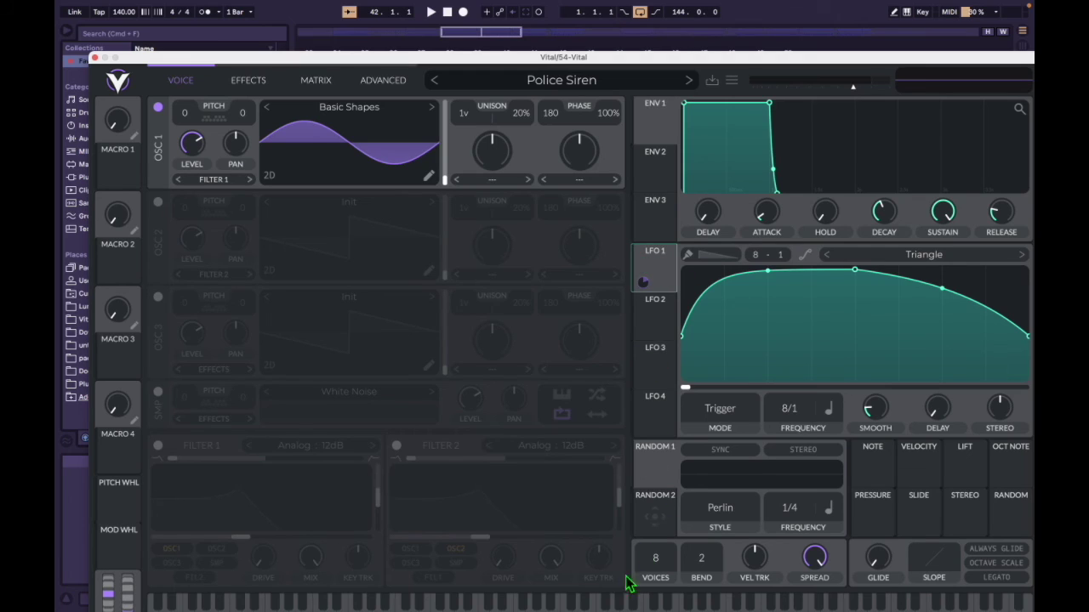
{"action": "left_click", "coordinate": [647, 607]}
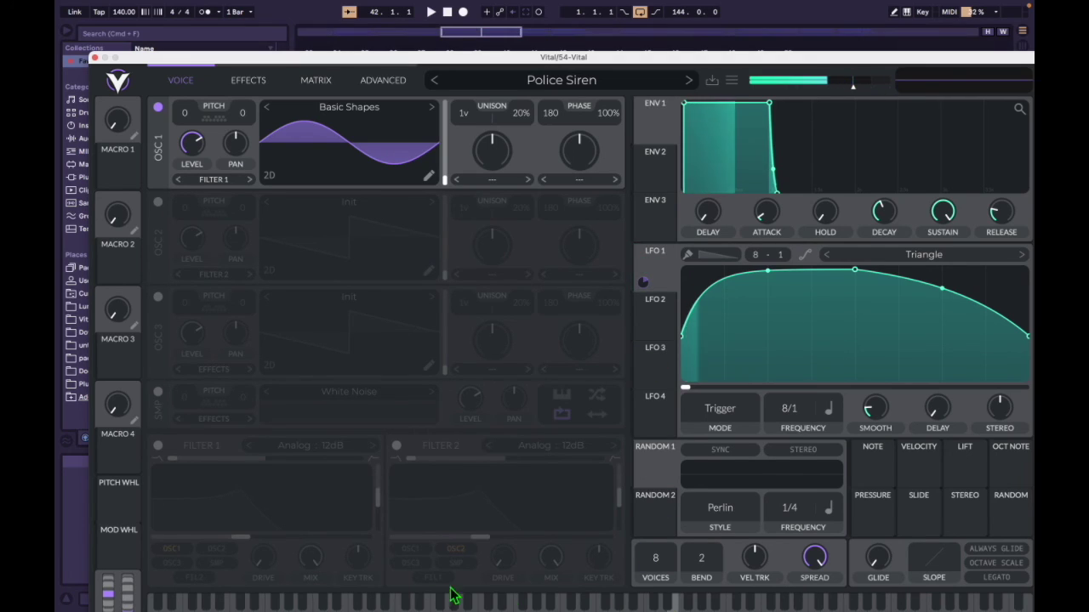
{"action": "left_click", "coordinate": [478, 595]}
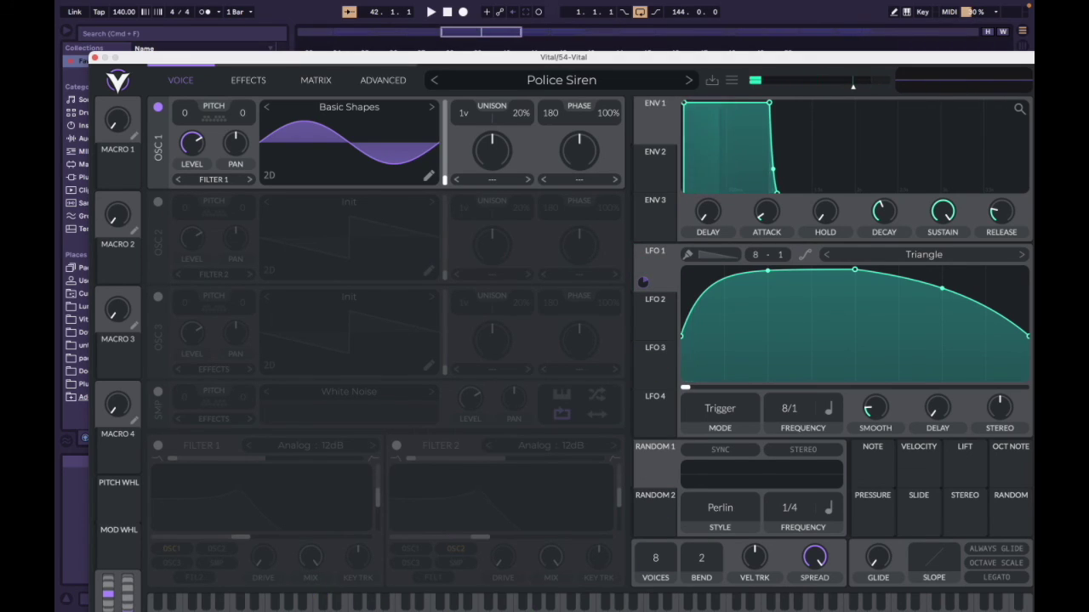
{"action": "left_click", "coordinate": [590, 604]}
{"action": "left_click_drag", "start_coordinate": [593, 65], "coordinate": [584, 32]}
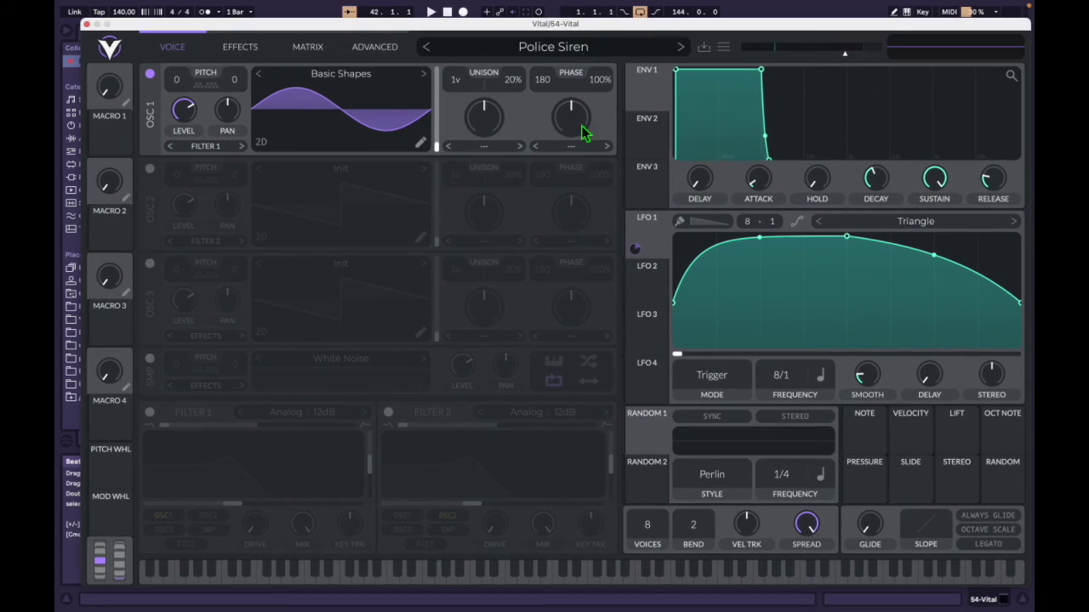
{"action": "left_click_drag", "start_coordinate": [636, 579], "coordinate": [607, 587]}
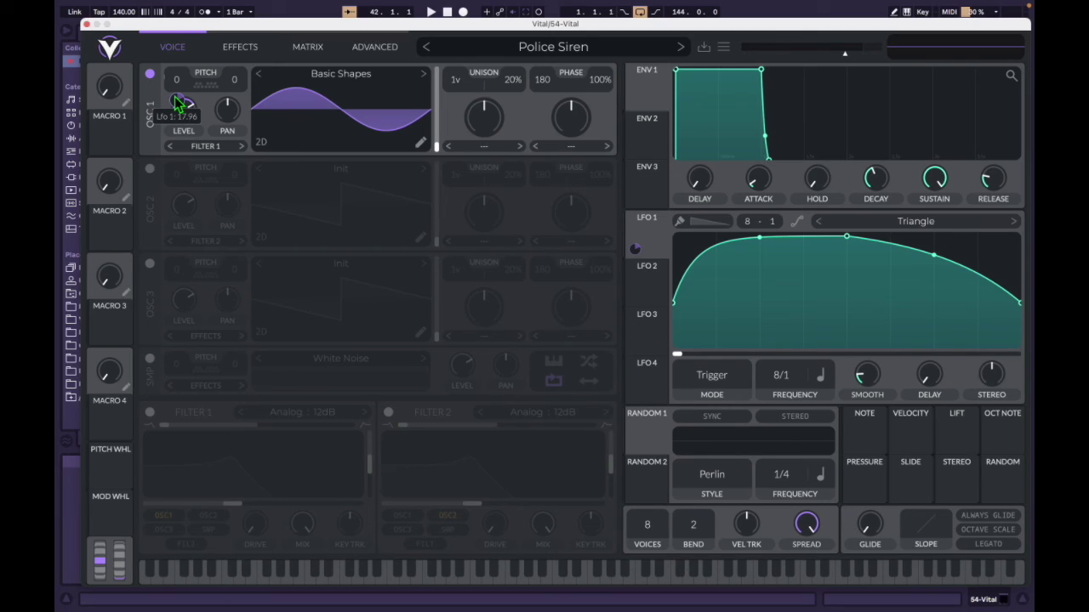
{"action": "left_click", "coordinate": [247, 48]}
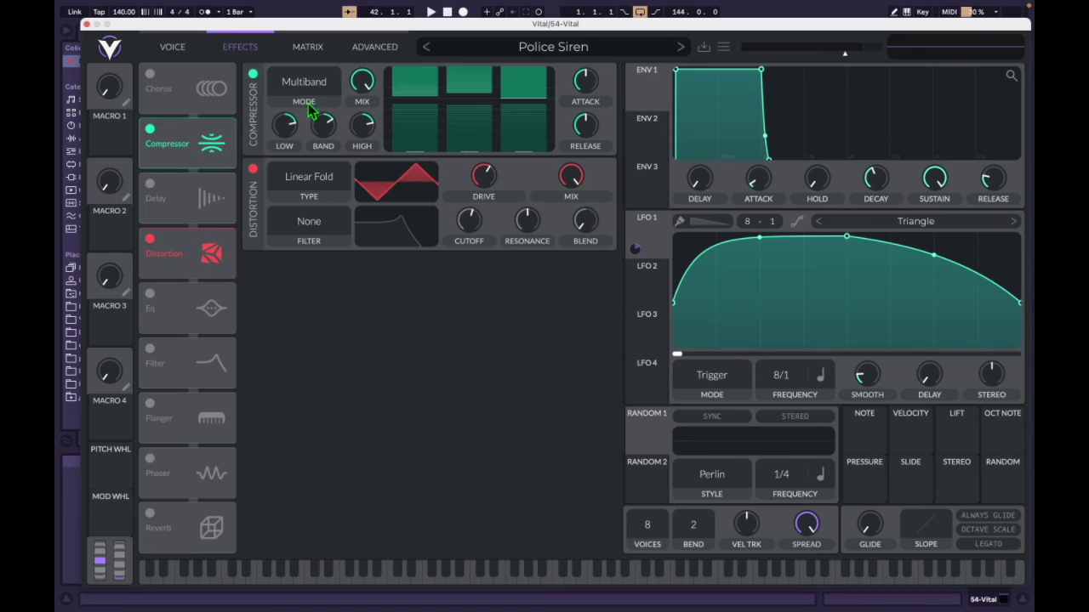
{"action": "left_click", "coordinate": [85, 24]}
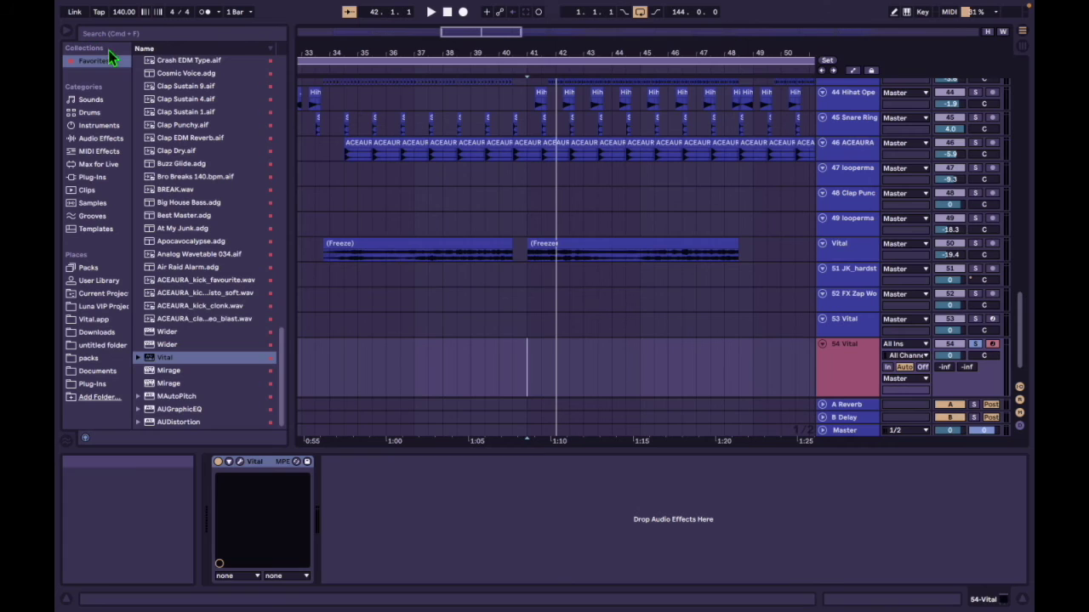
Step: Look through the arrangement tracks to find frozen Vital track 31 and select that track
{"action": "right_click", "coordinate": [821, 364]}
{"action": "left_click", "coordinate": [530, 309]}
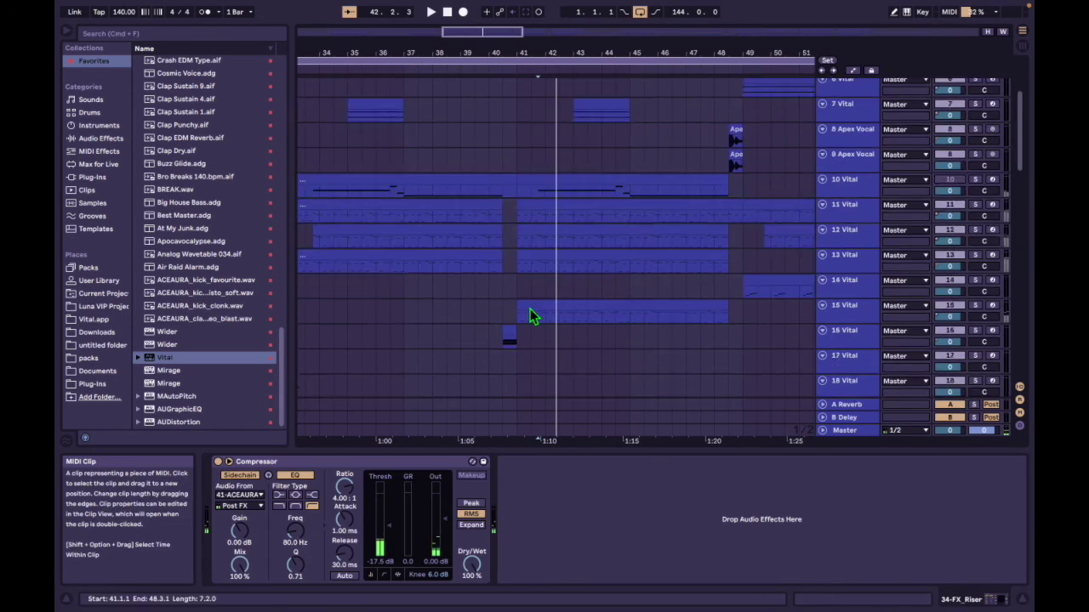
{"action": "scroll", "coordinate": [530, 311], "scroll_direction": "up", "scroll_amount": 6}
{"action": "scroll", "coordinate": [529, 315], "scroll_direction": "down", "scroll_amount": 10}
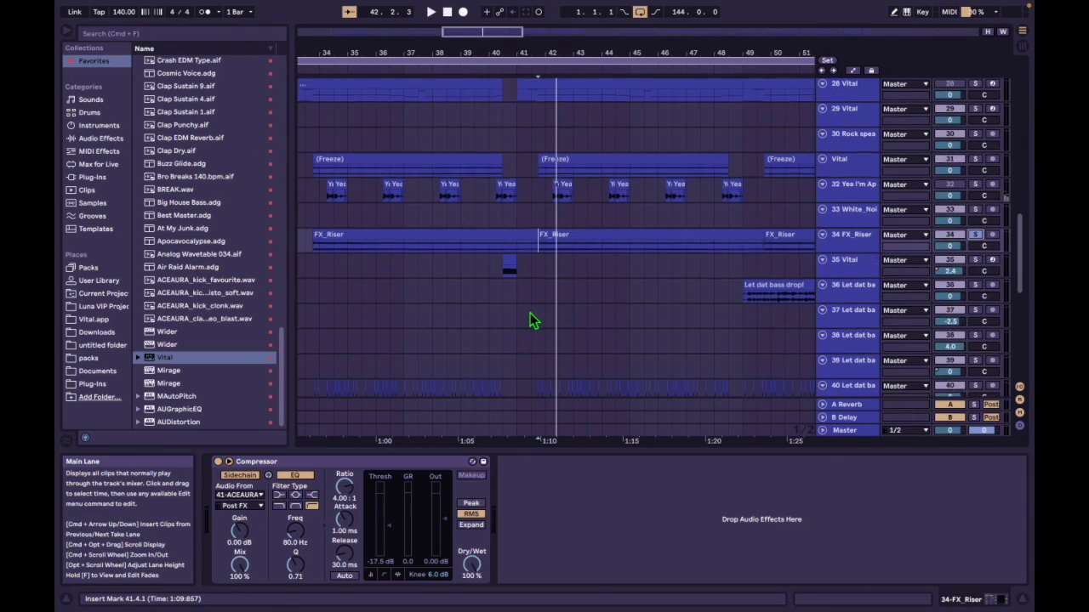
{"action": "scroll", "coordinate": [536, 181], "scroll_direction": "up", "scroll_amount": 6}
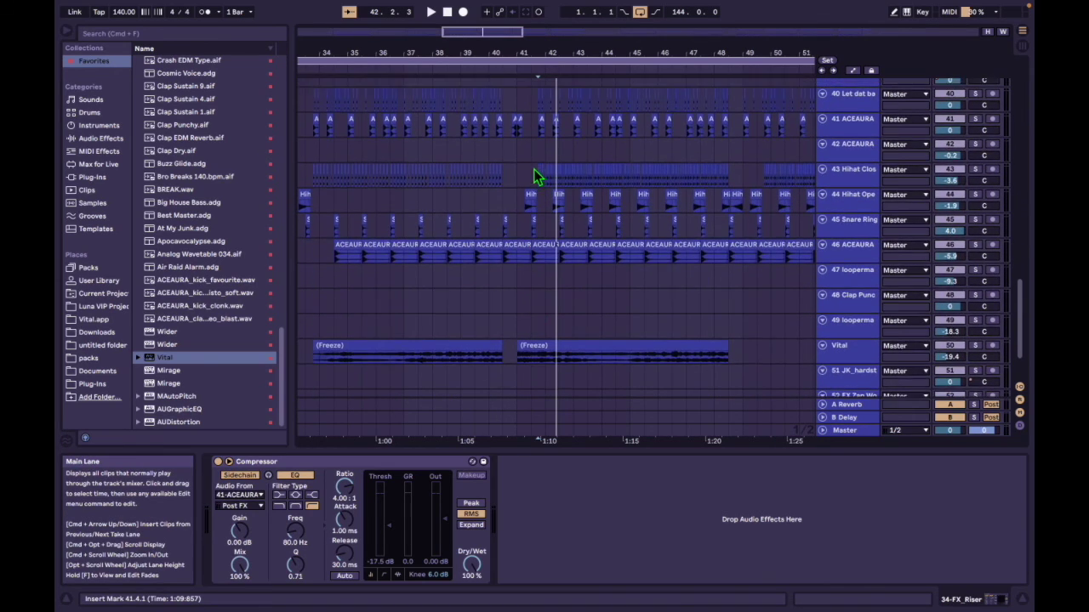
{"action": "scroll", "coordinate": [537, 181], "scroll_direction": "up", "scroll_amount": 1}
{"action": "left_click", "coordinate": [797, 238]}
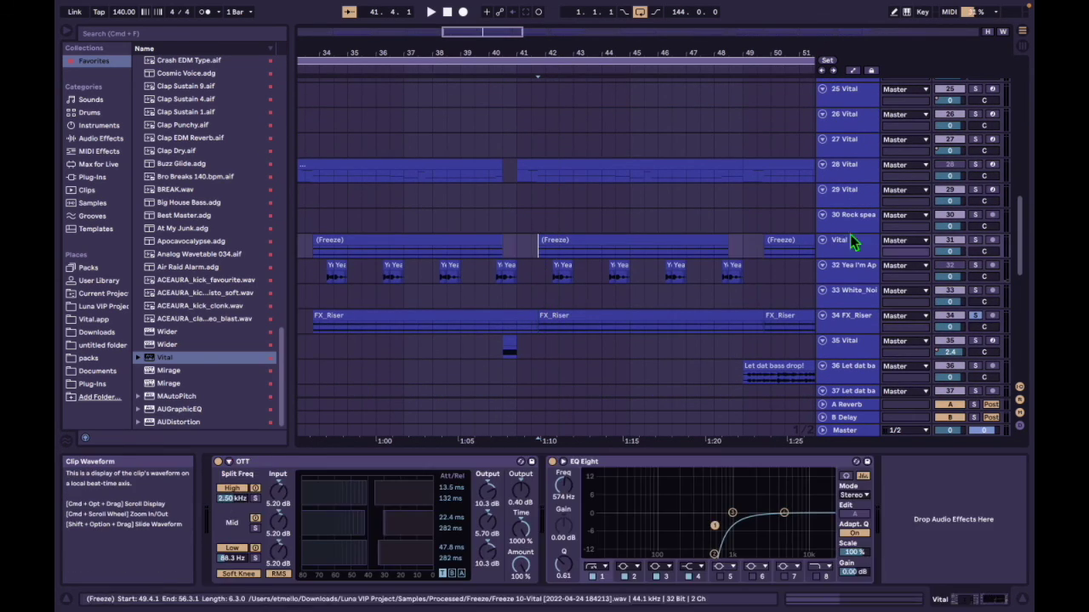
Step: Play the frozen clip starting at bar 41.4 on Vital track 31 with the track soloed
{"action": "key", "text": "space"}
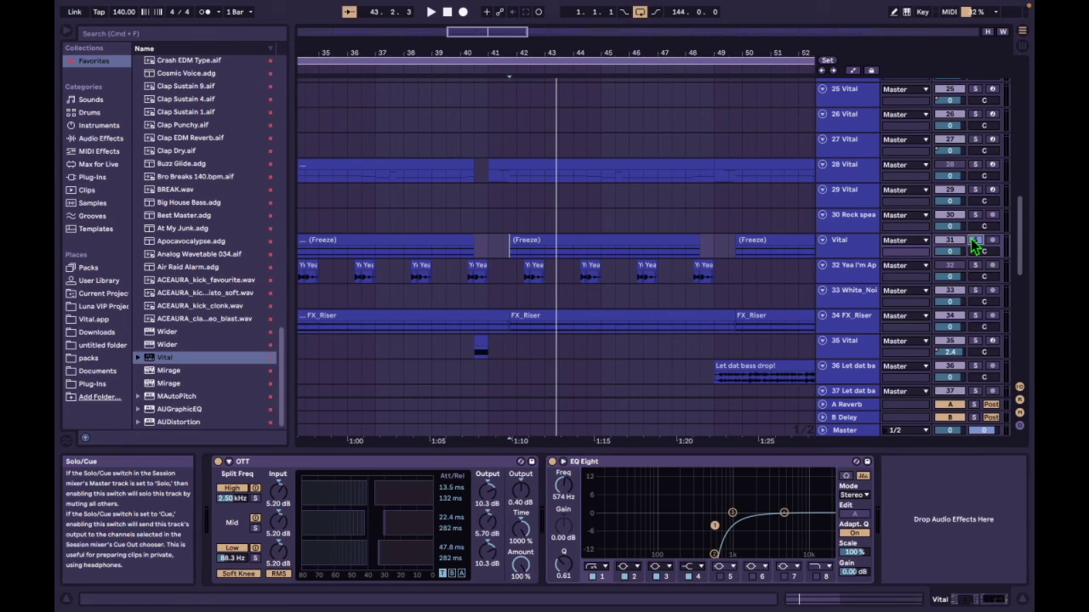
{"action": "left_click", "coordinate": [562, 245]}
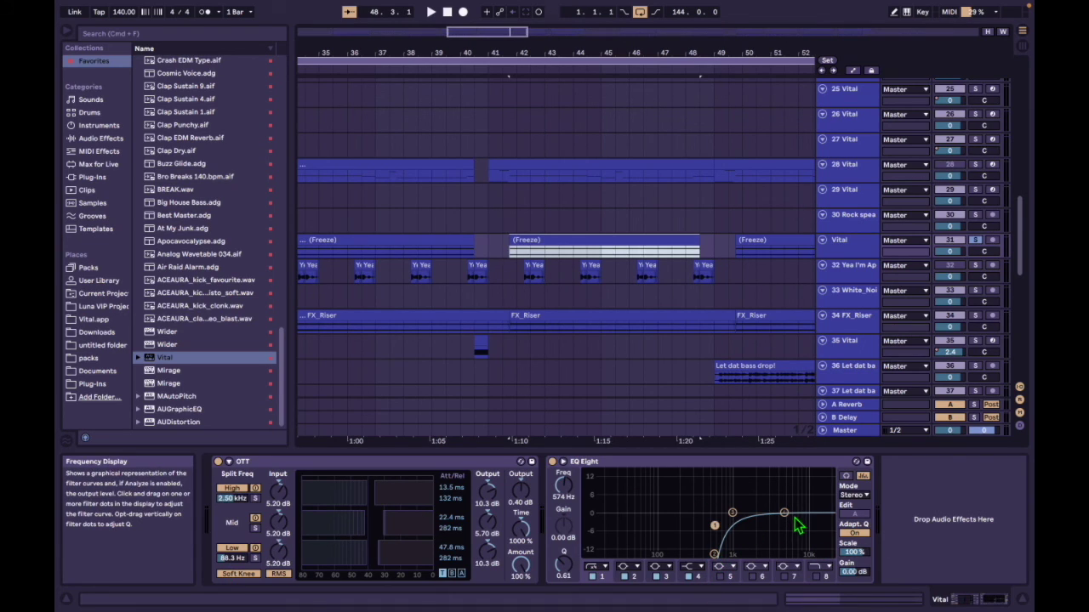
{"action": "key", "text": "space"}
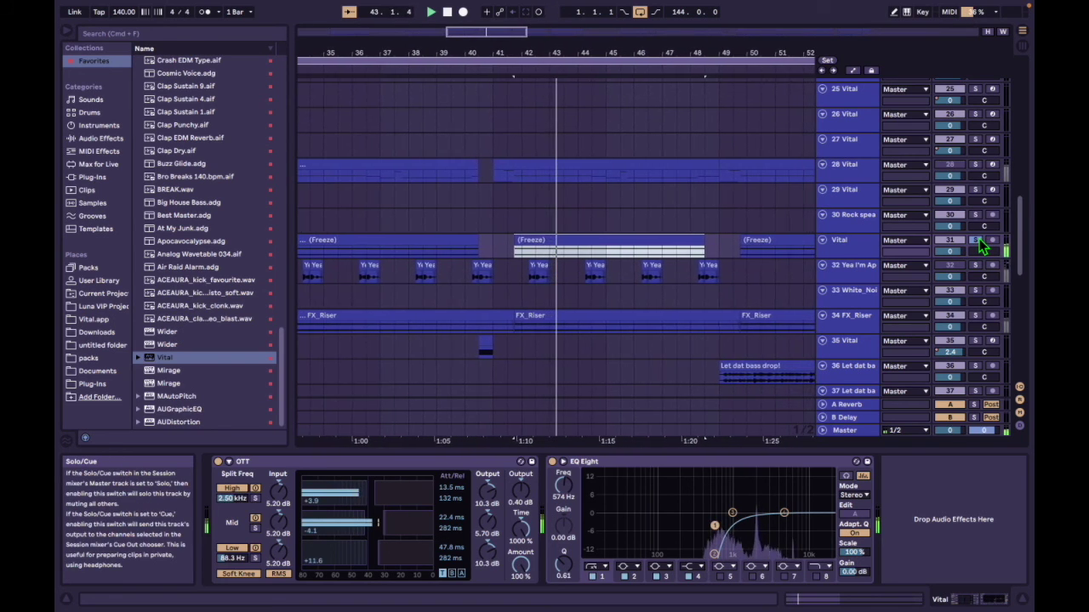
Step: Unsolo track 31 and play the full mix from bar 41.4 while looking through the upper tracks
{"action": "left_click", "coordinate": [508, 259]}
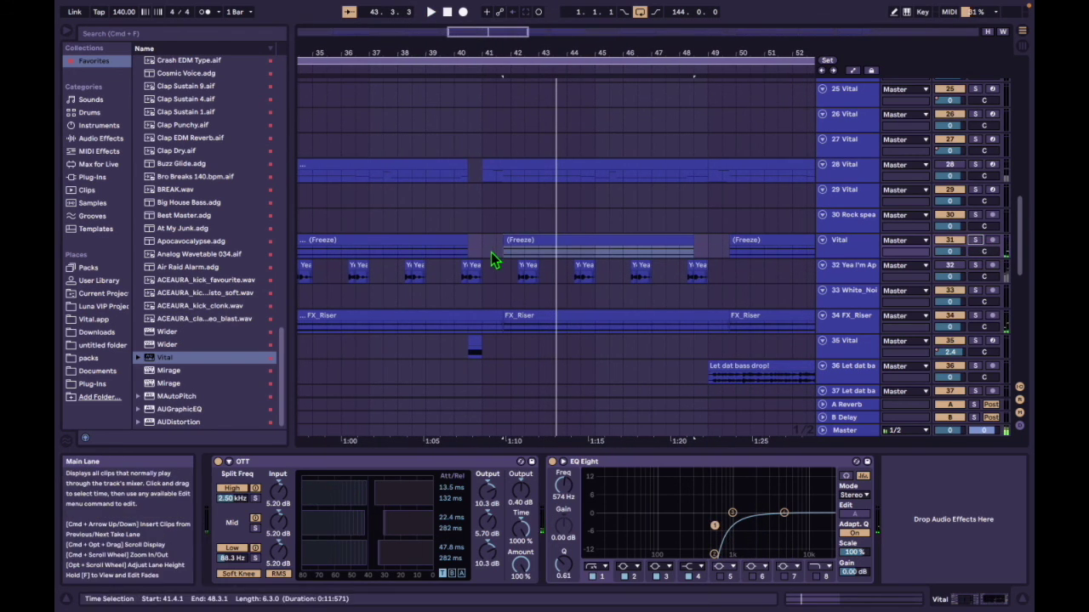
{"action": "key", "text": "space"}
{"action": "key", "text": "space"}
{"action": "scroll", "coordinate": [509, 279], "scroll_direction": "up", "scroll_amount": 5}
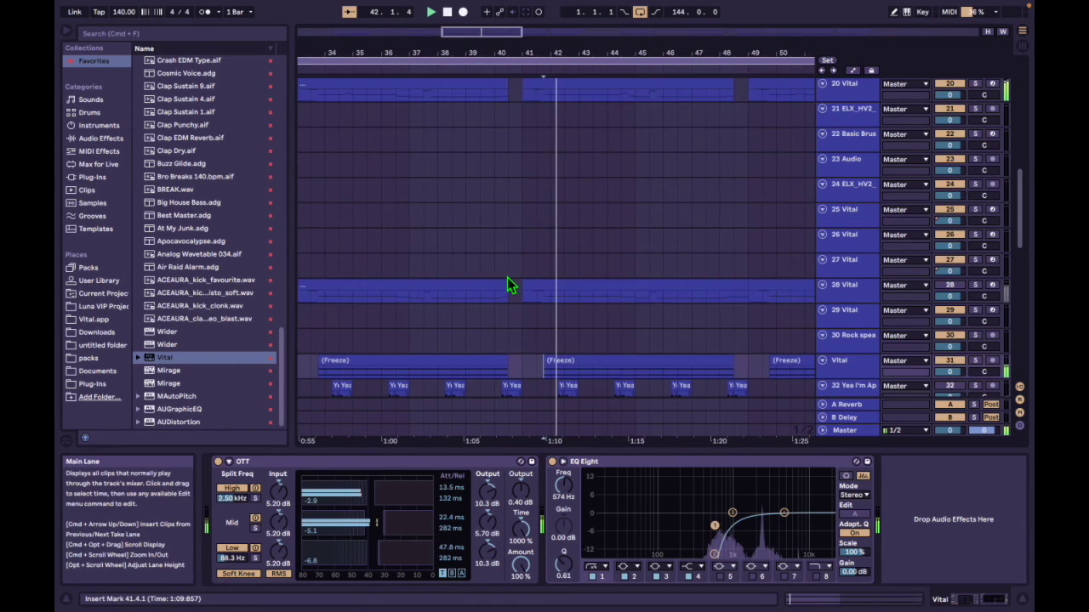
{"action": "scroll", "coordinate": [507, 277], "scroll_direction": "up", "scroll_amount": 15}
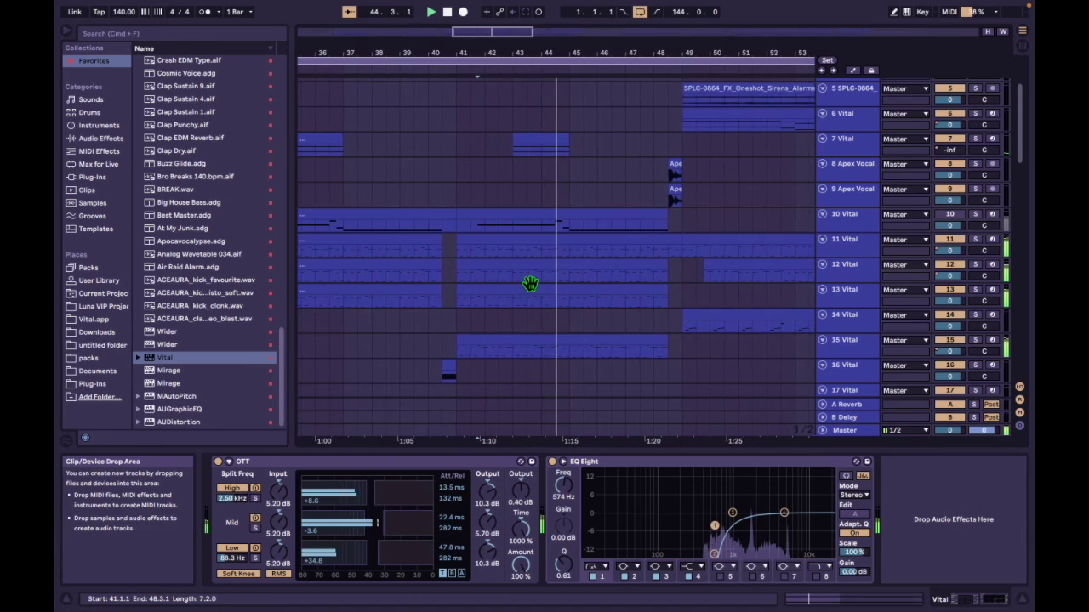
Step: Solo Vital track 15, play it from bar 41 and show the track's devices
{"action": "left_click", "coordinate": [441, 347]}
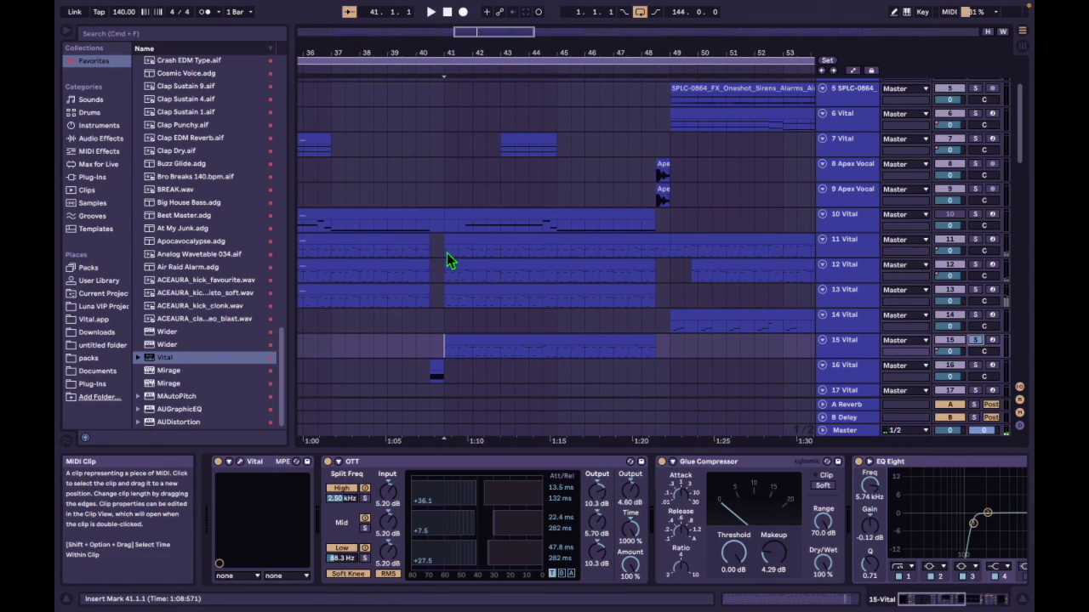
{"action": "key", "text": "space"}
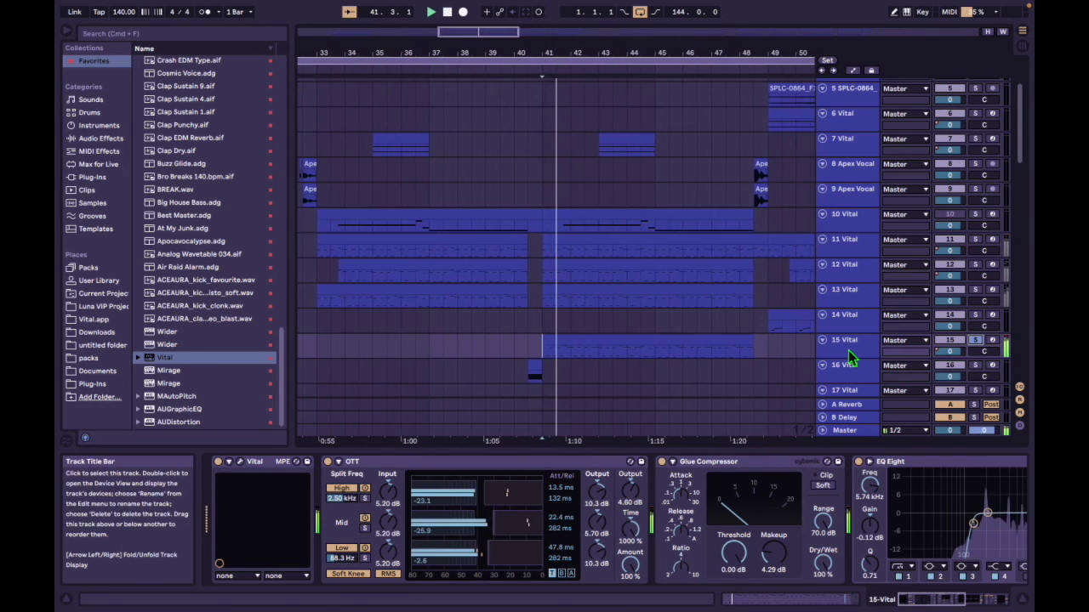
{"action": "left_click", "coordinate": [849, 347]}
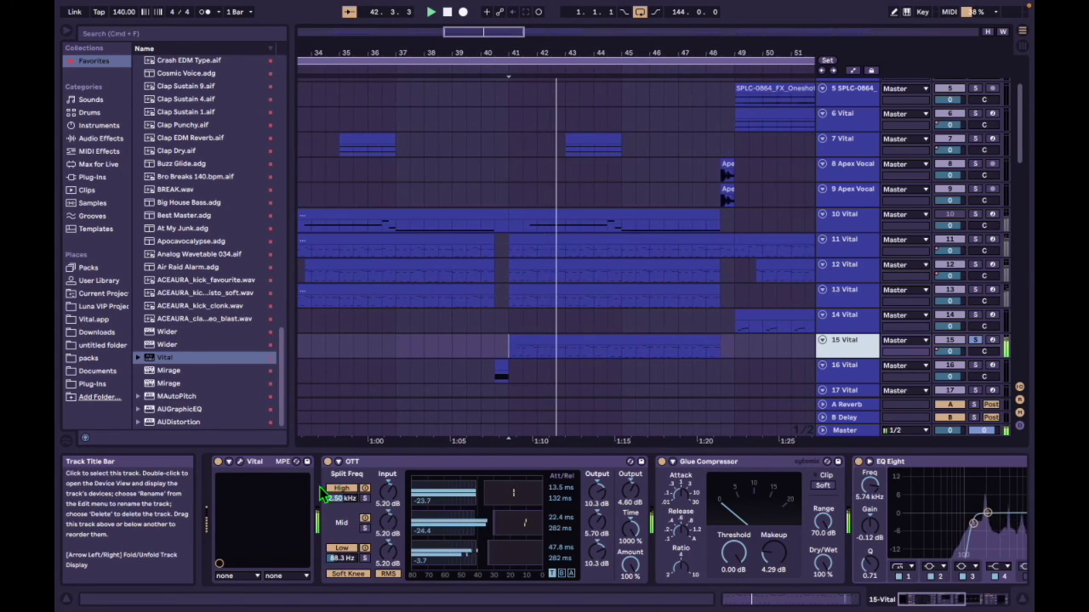
Step: View the Vital preset on track 15, close it, and unsolo the track to play the full mix from bar 41
{"action": "left_click", "coordinate": [241, 462]}
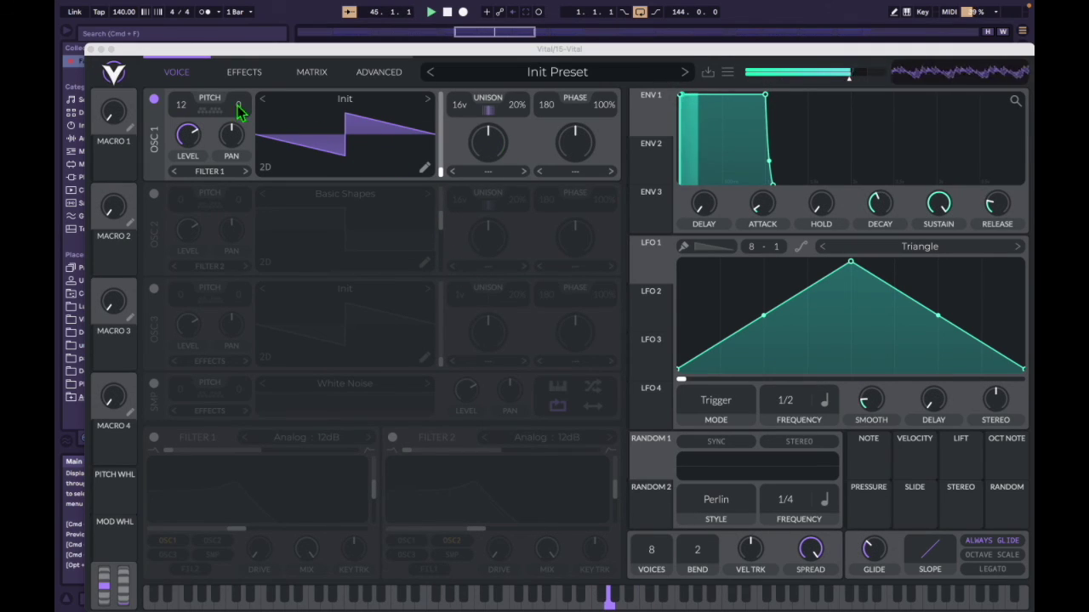
{"action": "key", "text": "super+alt+p"}
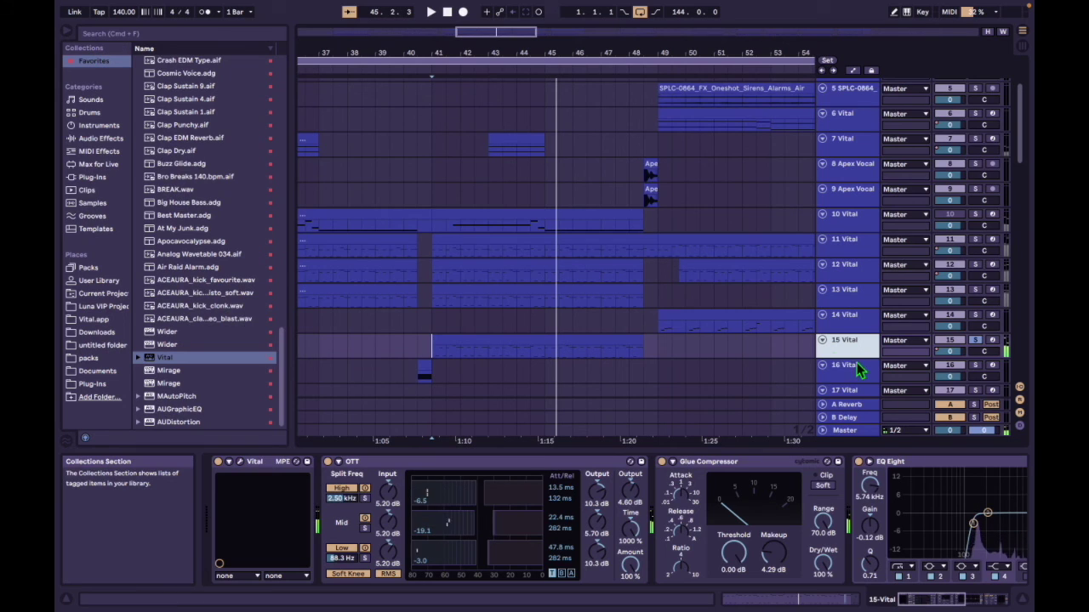
{"action": "left_click", "coordinate": [975, 341]}
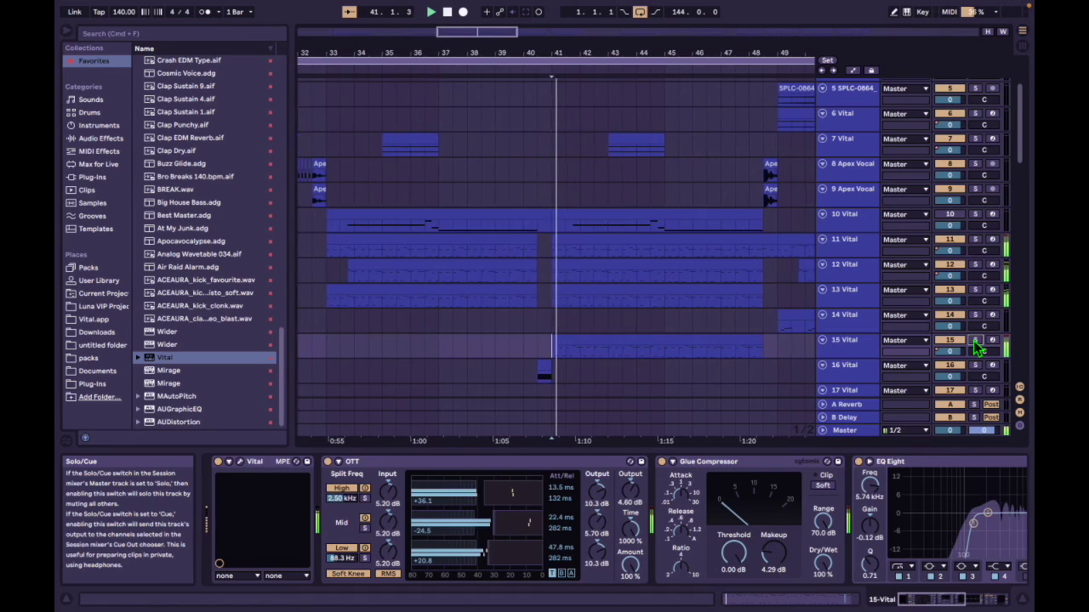
Step: Play the Apex Vocal clip just before bar 49 on track 8 with the track soloed
{"action": "left_click_drag", "start_coordinate": [491, 36], "coordinate": [643, 309]}
{"action": "left_click", "coordinate": [633, 196]}
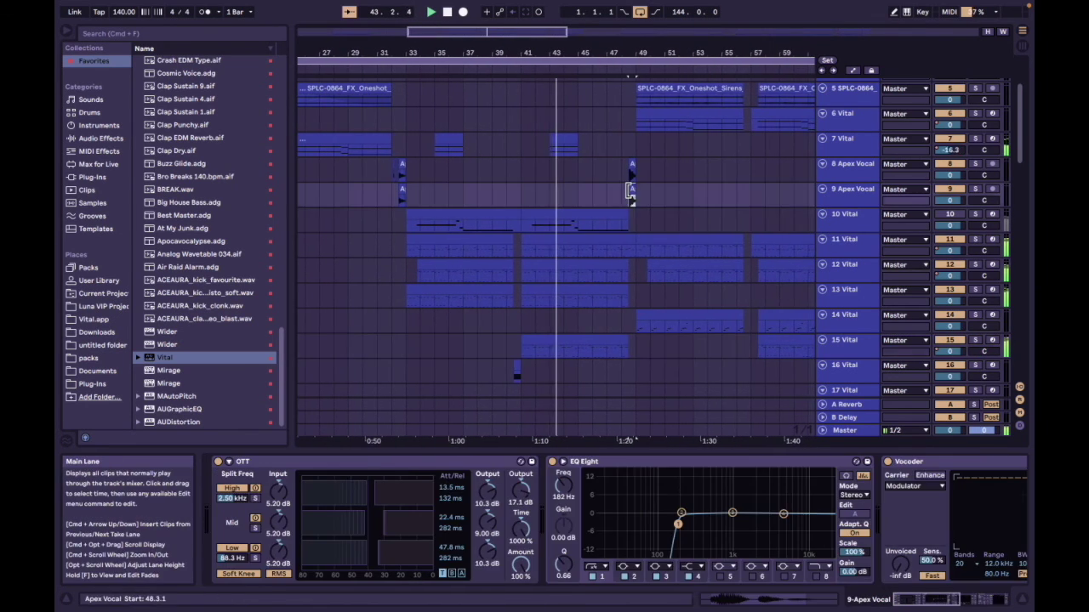
{"action": "left_click", "coordinate": [633, 173]}
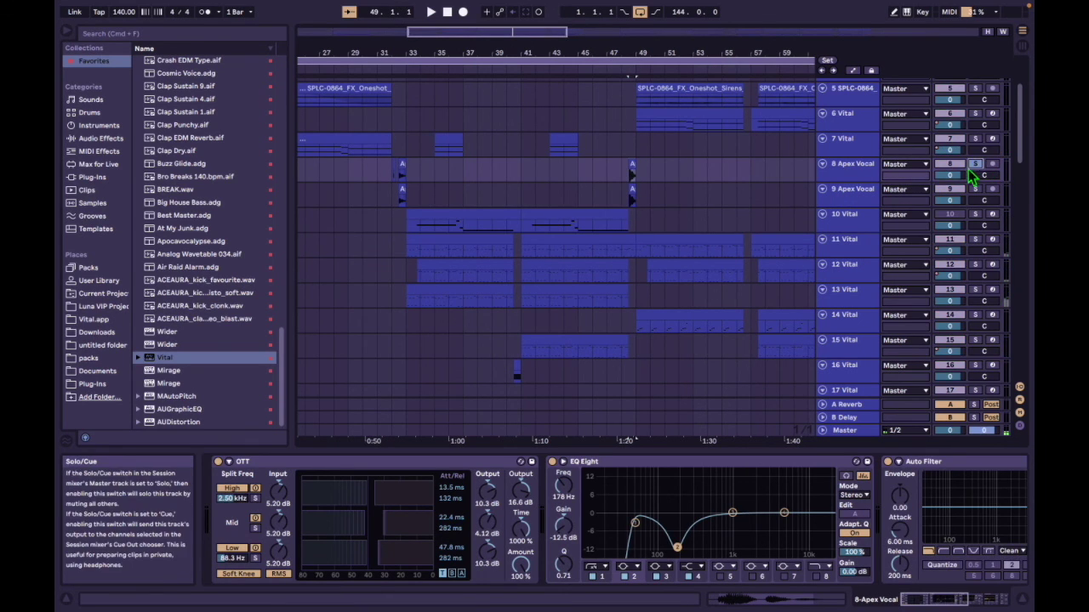
{"action": "key", "text": "space"}
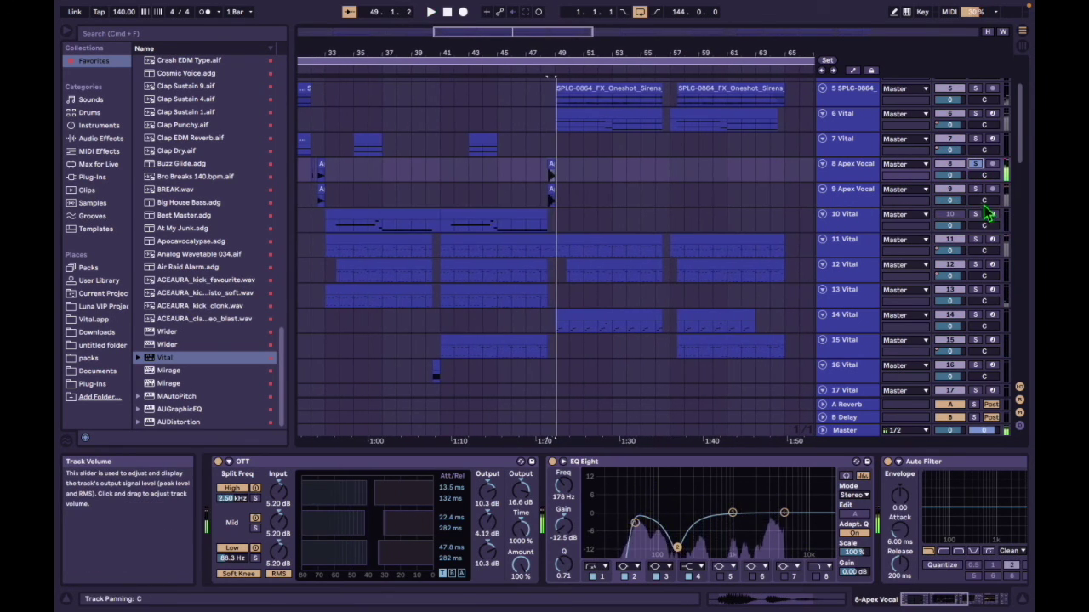
{"action": "key", "text": "space"}
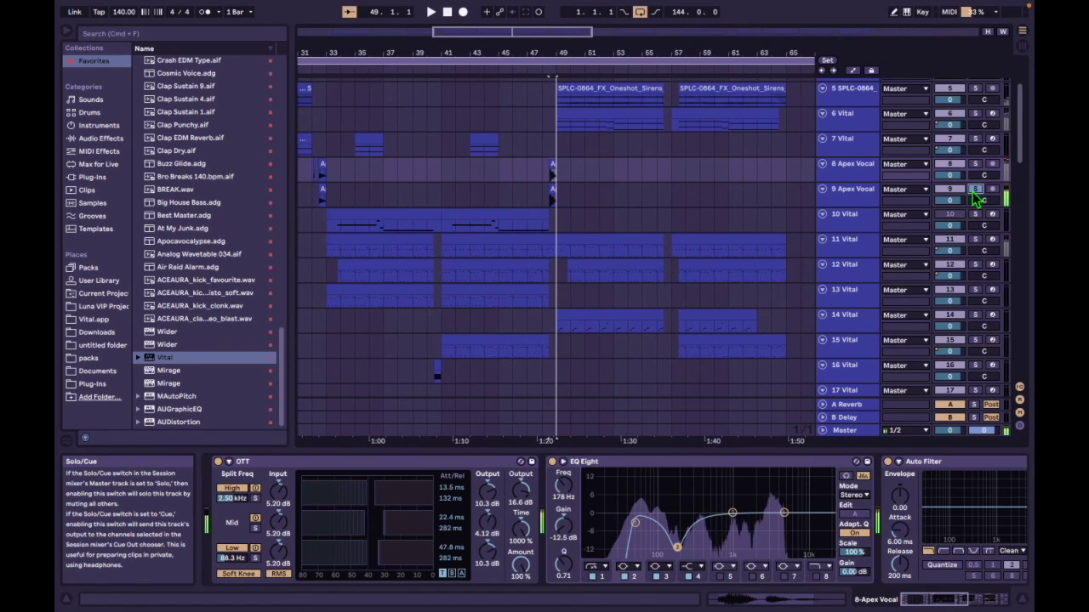
Step: Solo Apex Vocal track 9 and look through its device chain up to the Vocoder and Spectral Resonator
{"action": "left_click", "coordinate": [555, 204]}
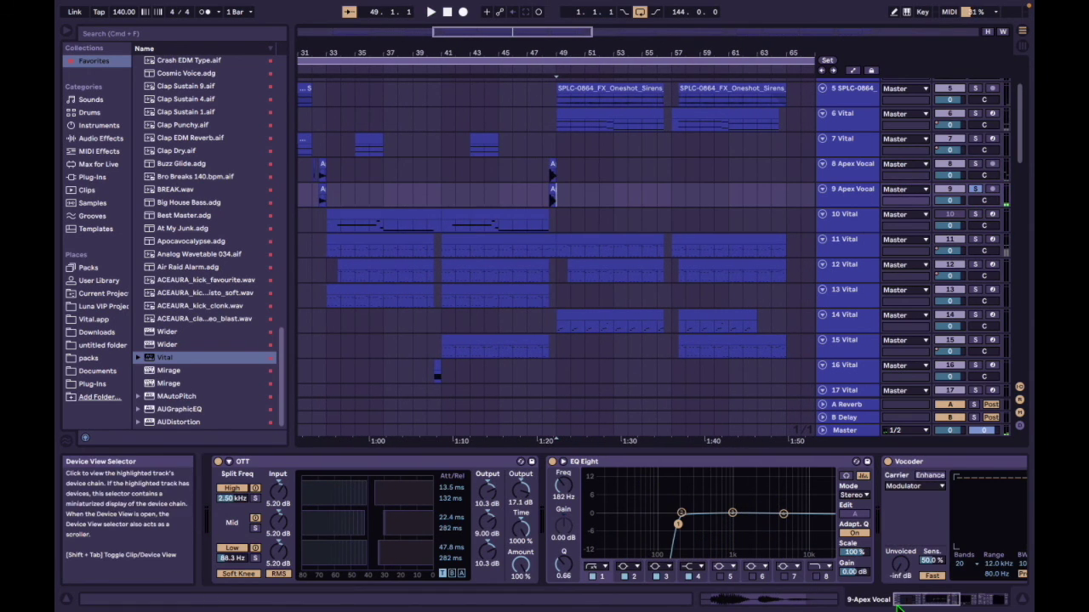
{"action": "left_click", "coordinate": [953, 601]}
{"action": "scroll", "coordinate": [626, 544], "scroll_direction": "right", "scroll_amount": 3}
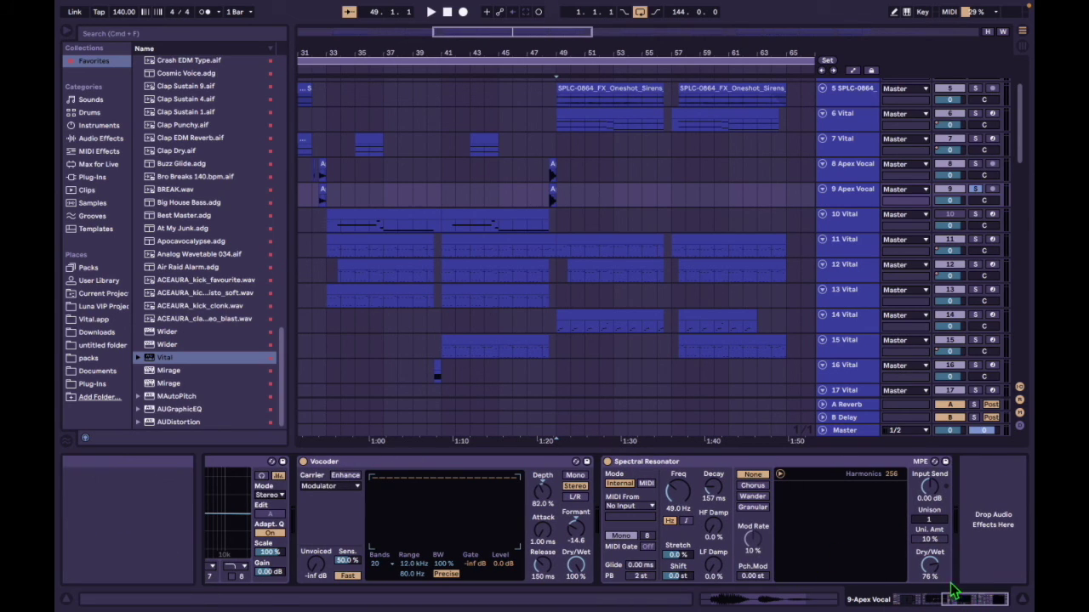
{"action": "left_click_drag", "start_coordinate": [976, 606], "coordinate": [881, 602]}
Step: Play the soloed Apex Vocal track 9 from bar 48.3, bypassing and reactivating its Vocoder to compare the sound
{"action": "left_click", "coordinate": [549, 202]}
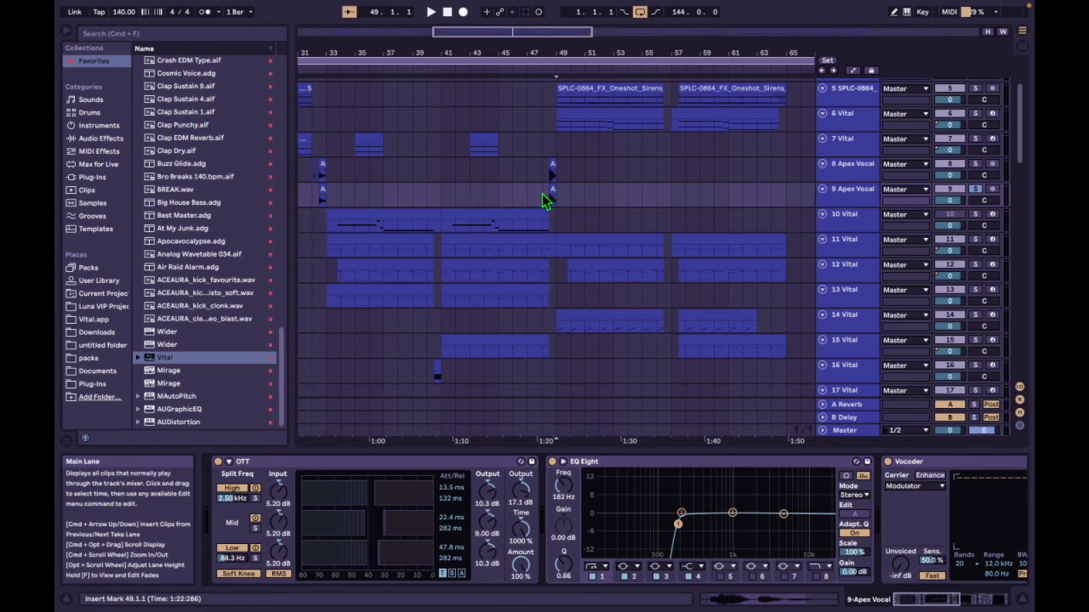
{"action": "scroll", "coordinate": [644, 491], "scroll_direction": "right", "scroll_amount": 5}
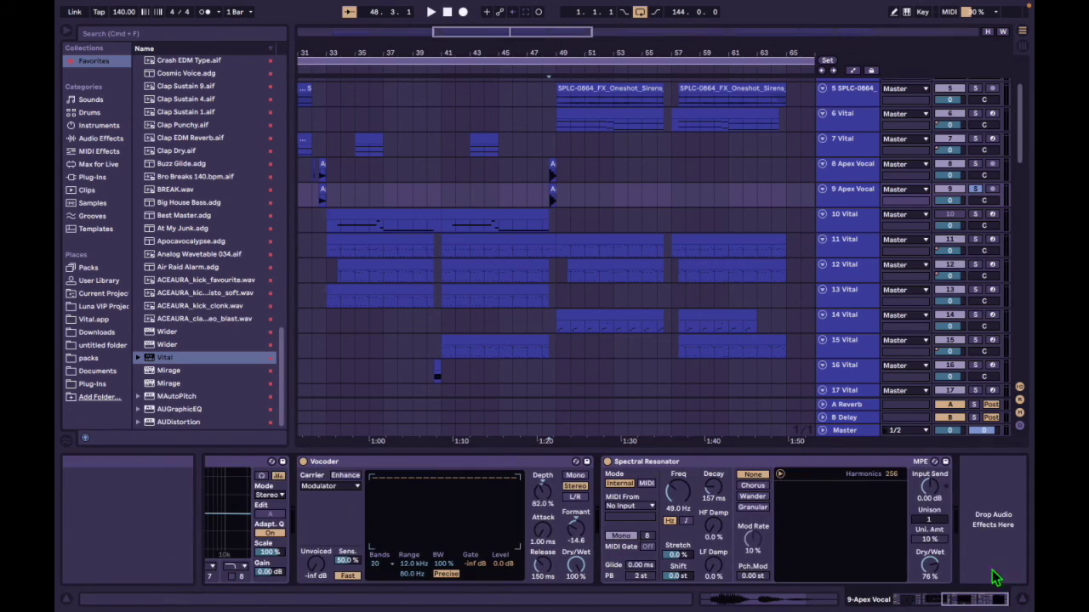
{"action": "key", "text": "space"}
{"action": "key", "text": "space"}
{"action": "left_click", "coordinate": [977, 190]}
{"action": "left_click", "coordinate": [304, 461]}
{"action": "key", "text": "space"}
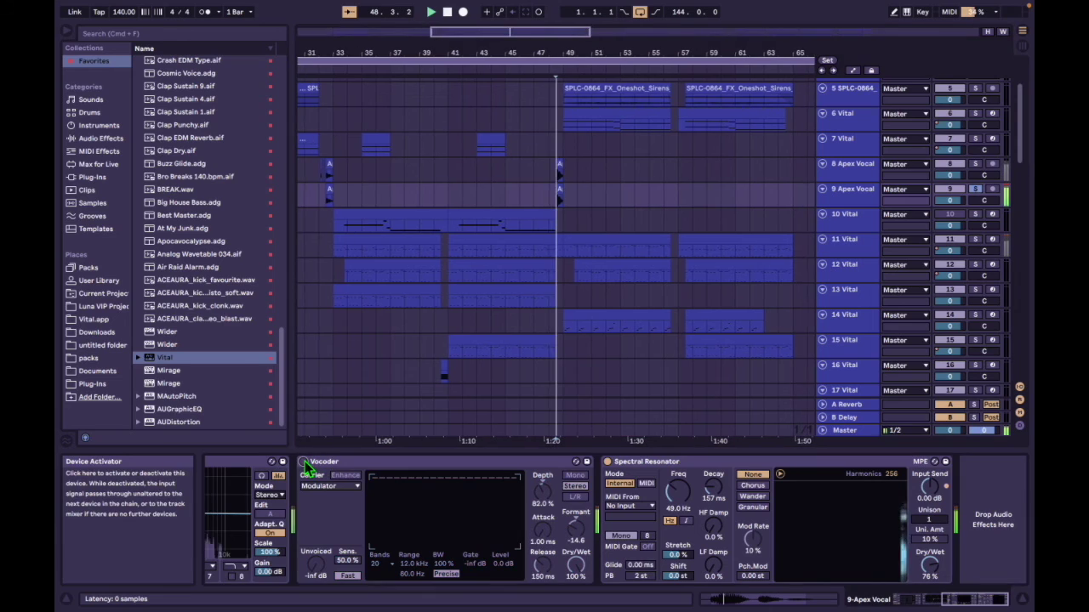
{"action": "left_click", "coordinate": [305, 461]}
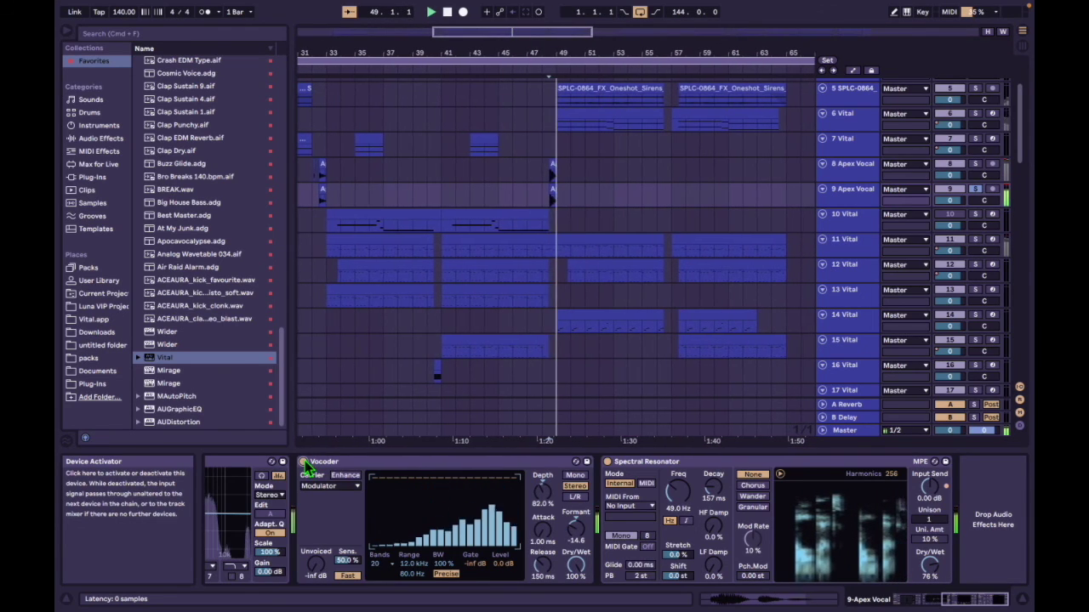
Step: Unsolo Apex Vocal track 9 and play the full mix from bar 49 while looking through the arrangement tracks
{"action": "left_click", "coordinate": [978, 190]}
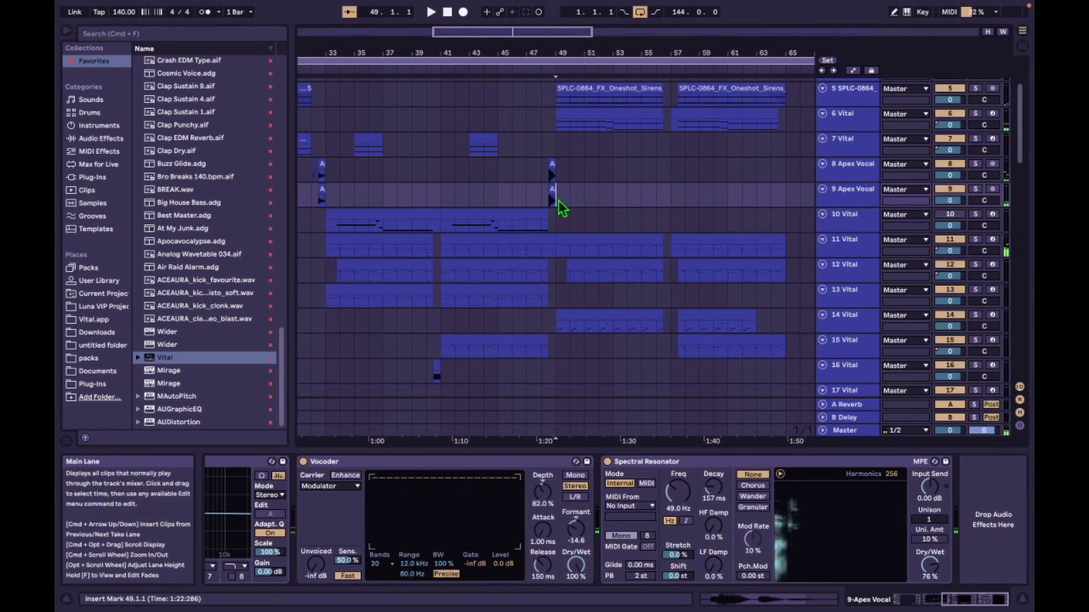
{"action": "scroll", "coordinate": [575, 223], "scroll_direction": "up", "scroll_amount": 3}
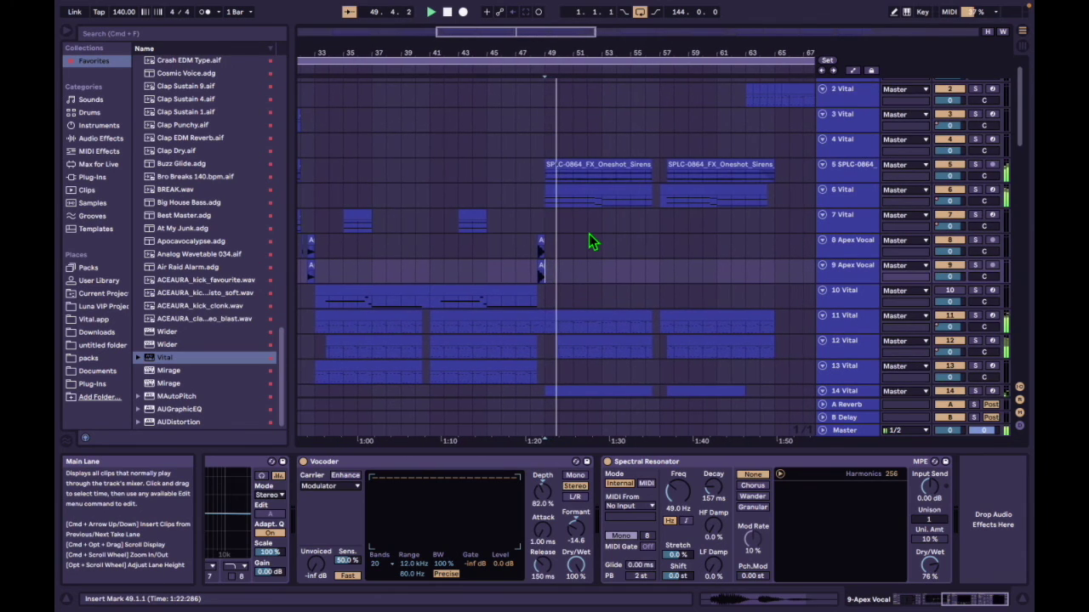
{"action": "scroll", "coordinate": [564, 235], "scroll_direction": "down", "scroll_amount": 6}
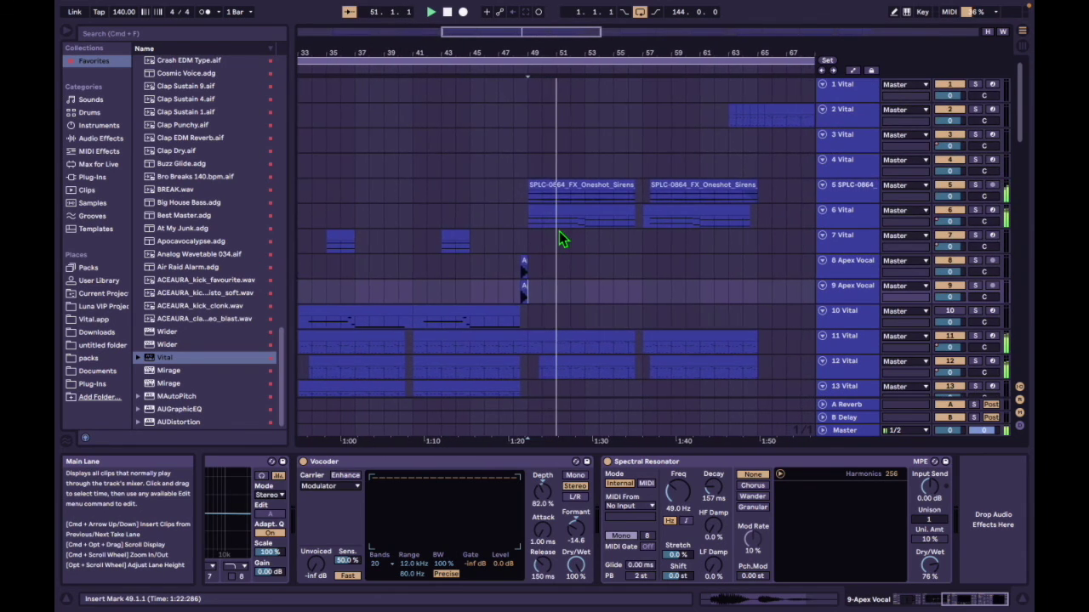
{"action": "scroll", "coordinate": [561, 231], "scroll_direction": "up", "scroll_amount": 4}
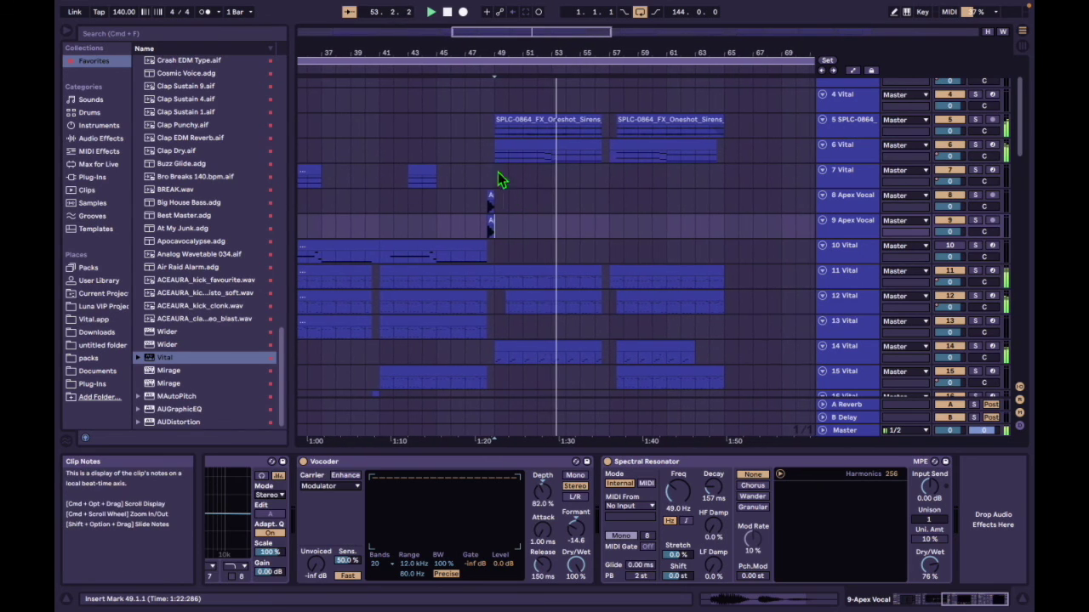
{"action": "scroll", "coordinate": [502, 191], "scroll_direction": "down", "scroll_amount": 5}
Step: Play Vital track 14 from bar 49 soloed, and compare the full mix with that track deactivated and reactivated
{"action": "left_click", "coordinate": [492, 228]}
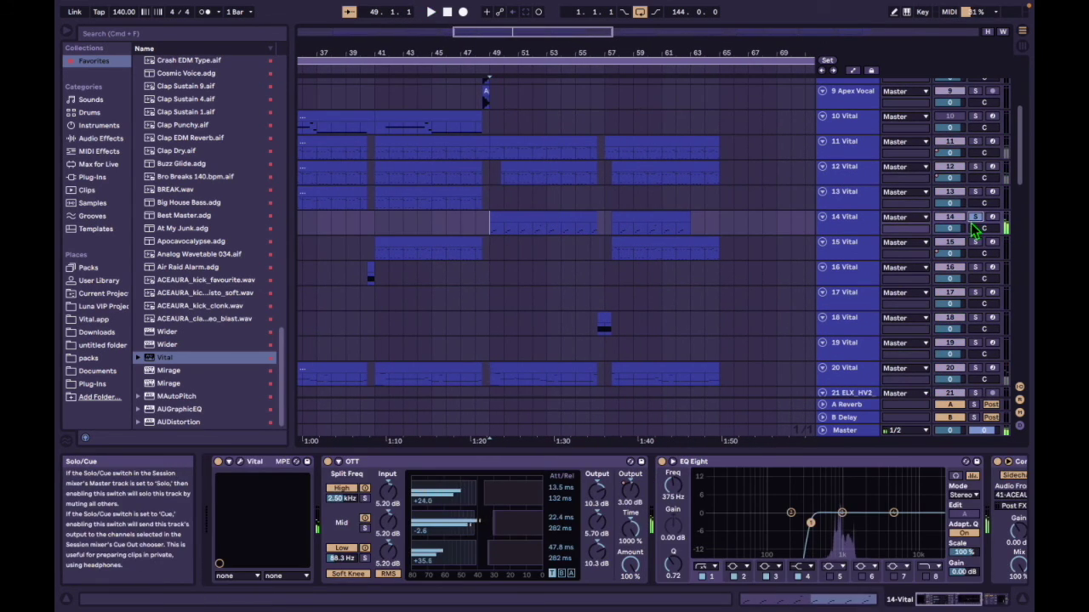
{"action": "key", "text": "space"}
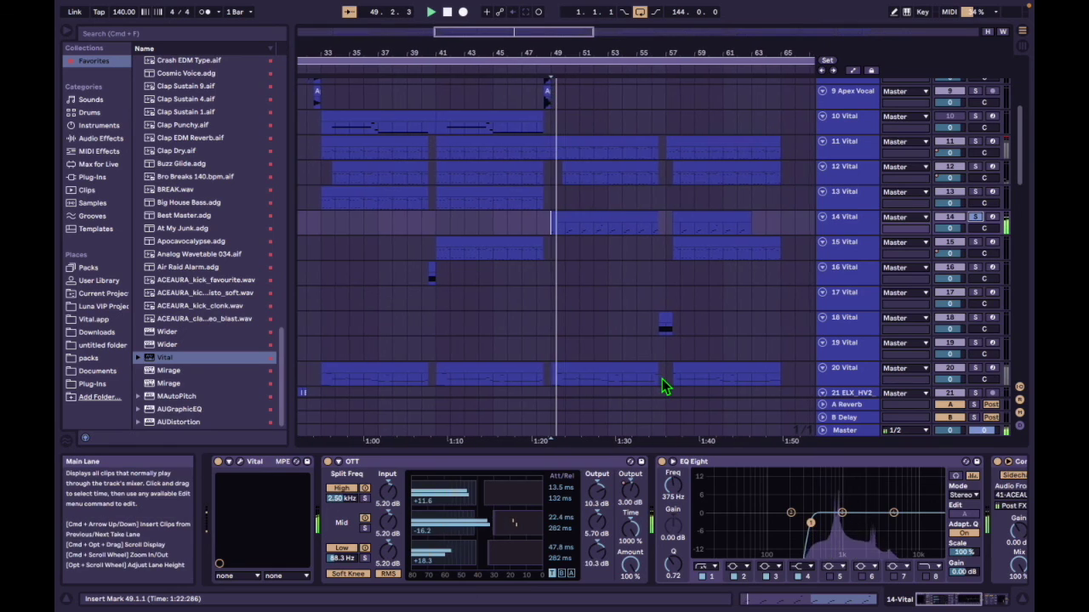
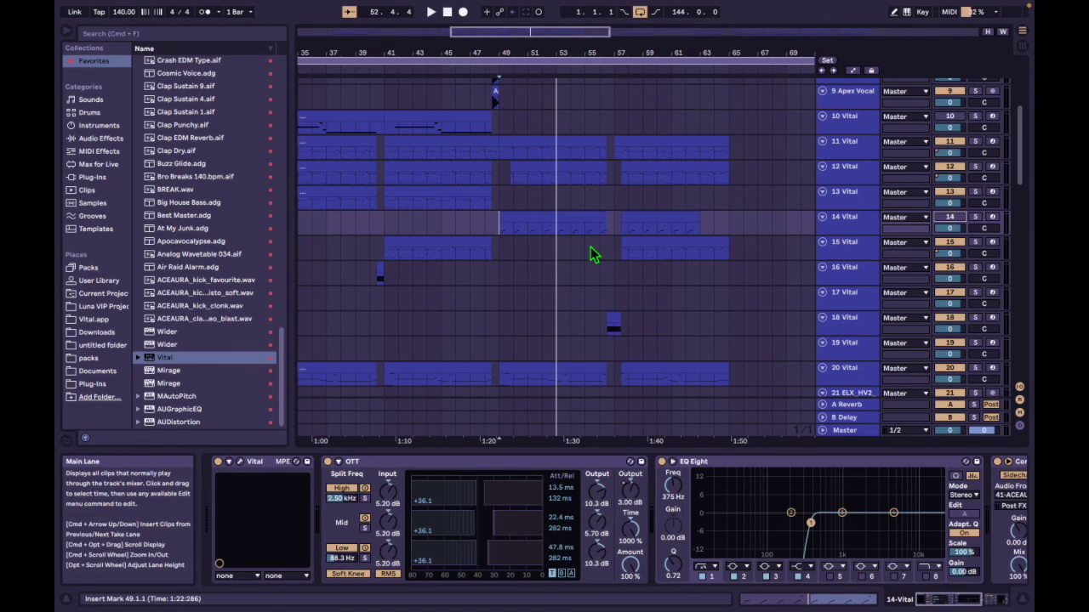
{"action": "key", "text": "space"}
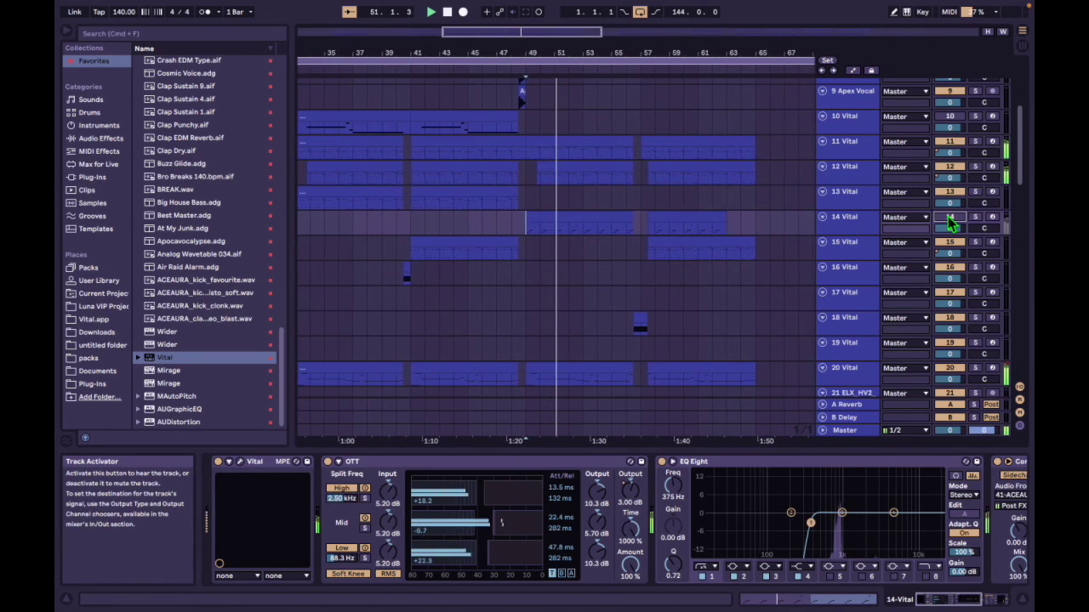
{"action": "left_click", "coordinate": [950, 217]}
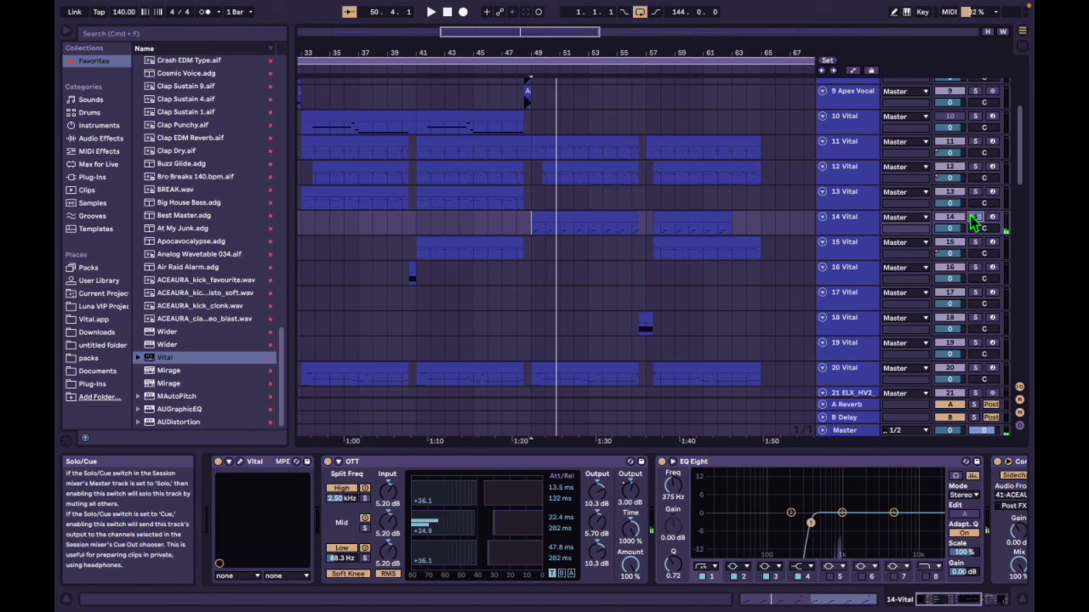
Step: Solo Vital track 11, play it from bar 49, and view its Hardwave Lead preset in Vital
{"action": "scroll", "coordinate": [544, 274], "scroll_direction": "up", "scroll_amount": 10}
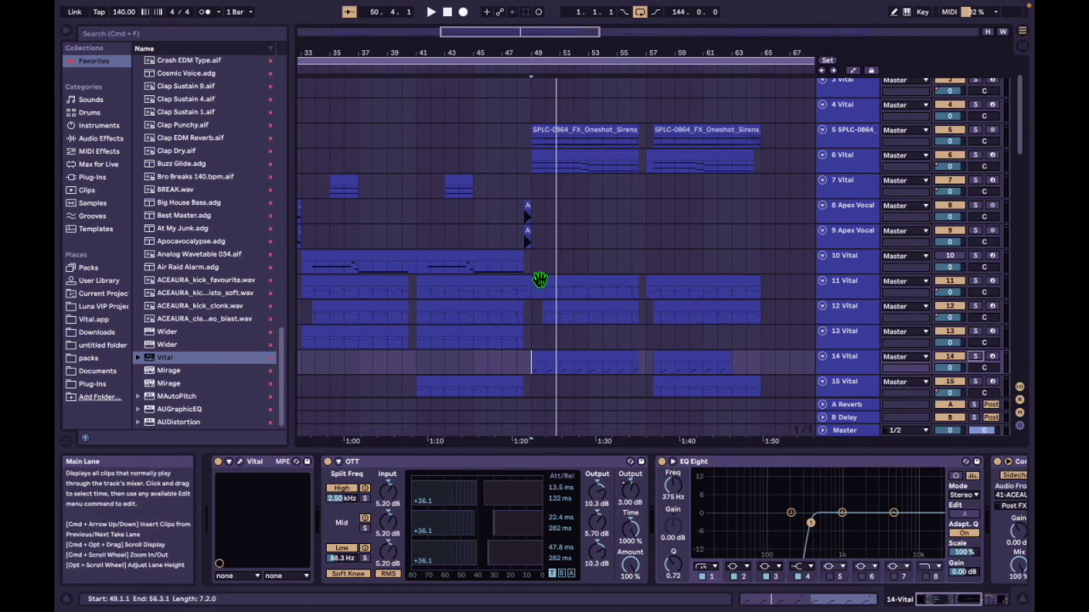
{"action": "left_click", "coordinate": [540, 282]}
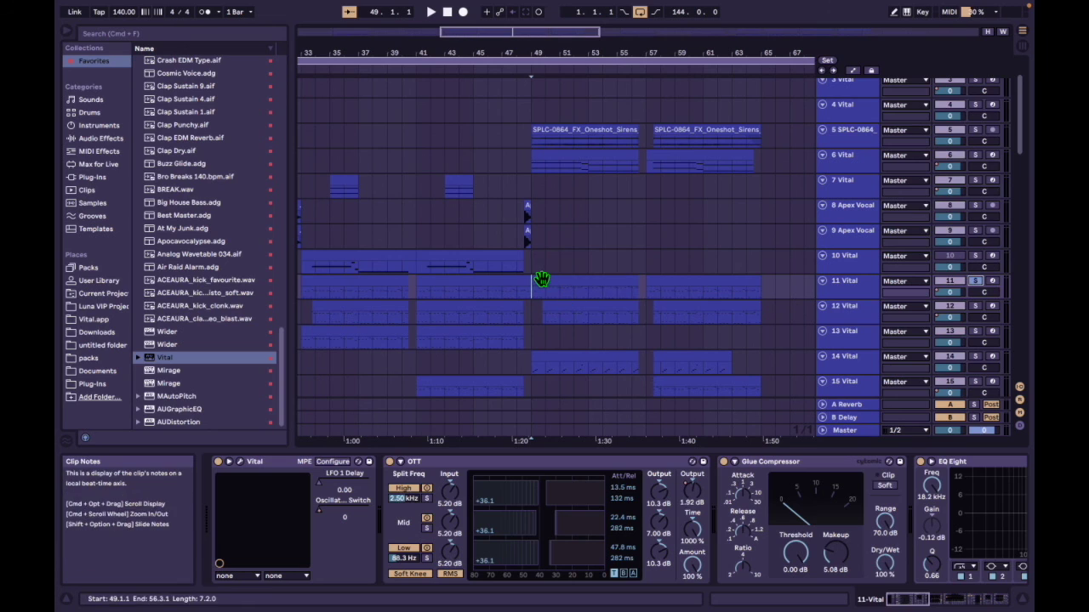
{"action": "key", "text": "space"}
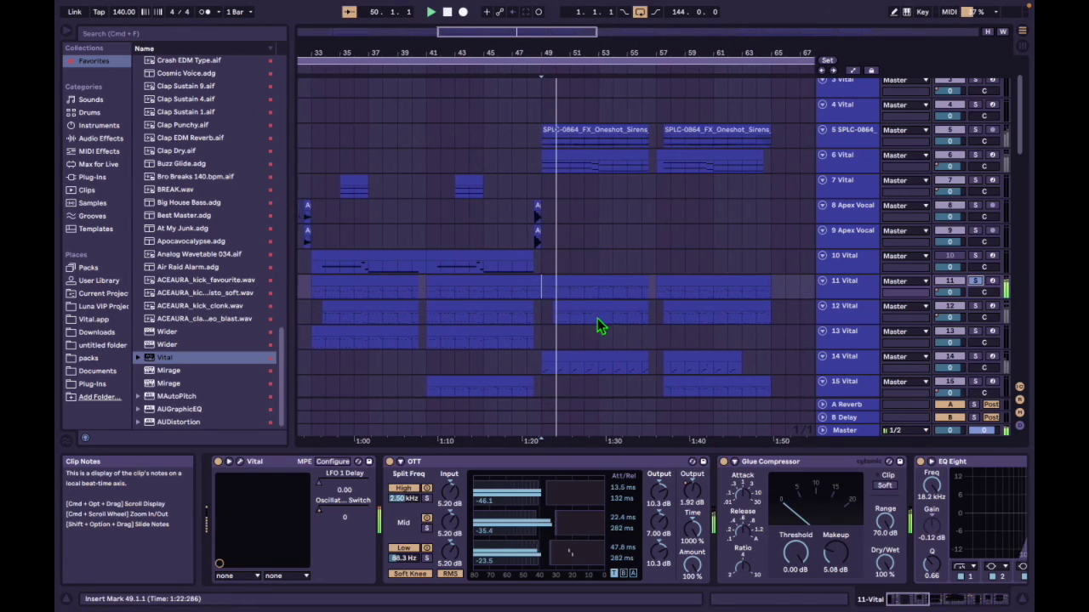
{"action": "left_click", "coordinate": [240, 464]}
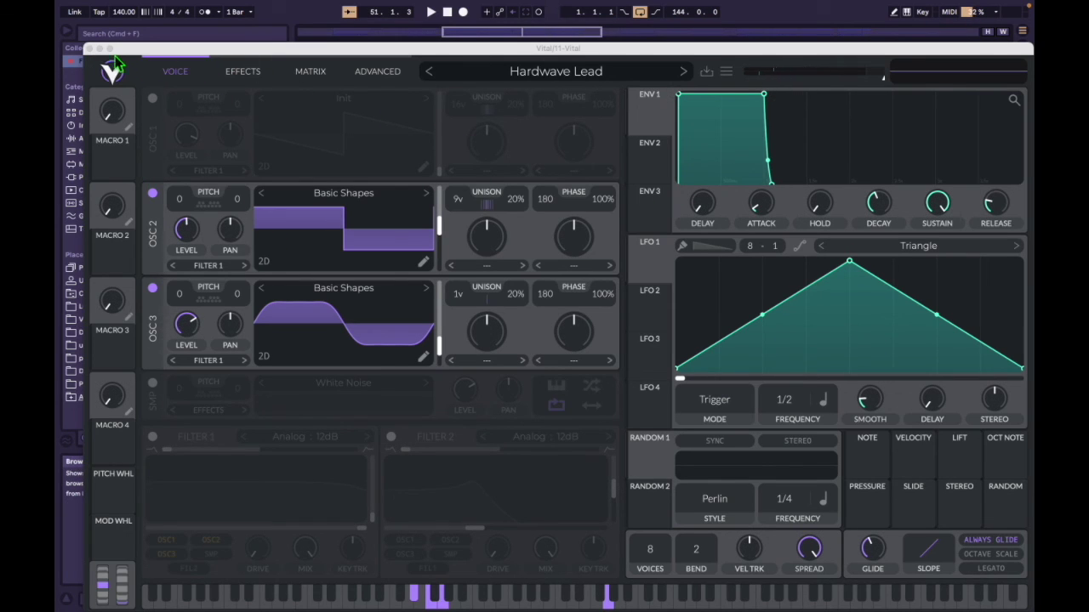
{"action": "left_click", "coordinate": [99, 48]}
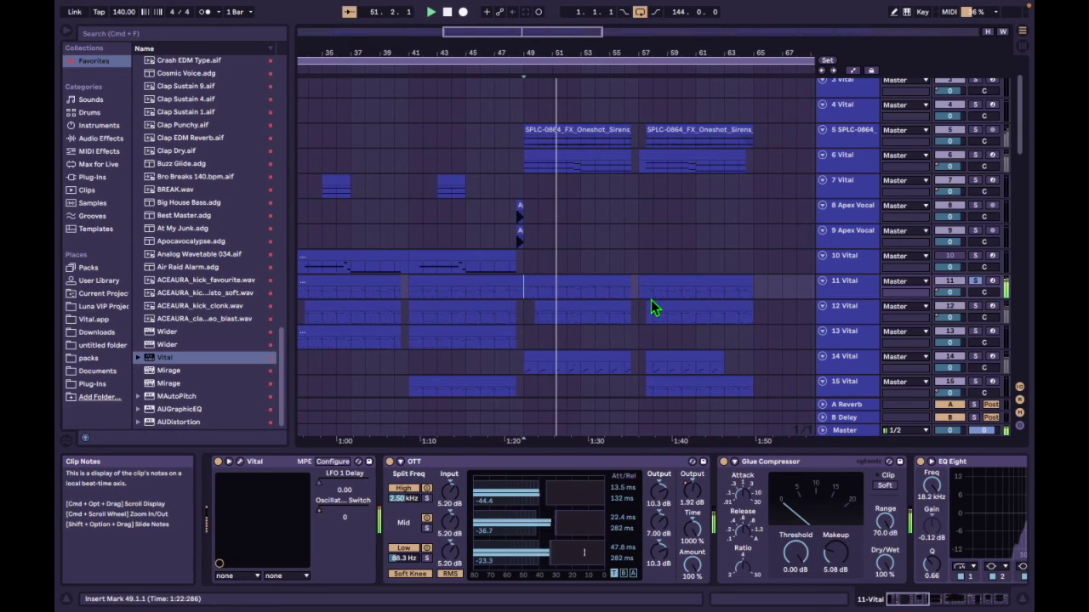
Step: Play Vital track 12 from bar 49.4 with the track soloed while looking through the other arrangement tracks
{"action": "left_click", "coordinate": [524, 316]}
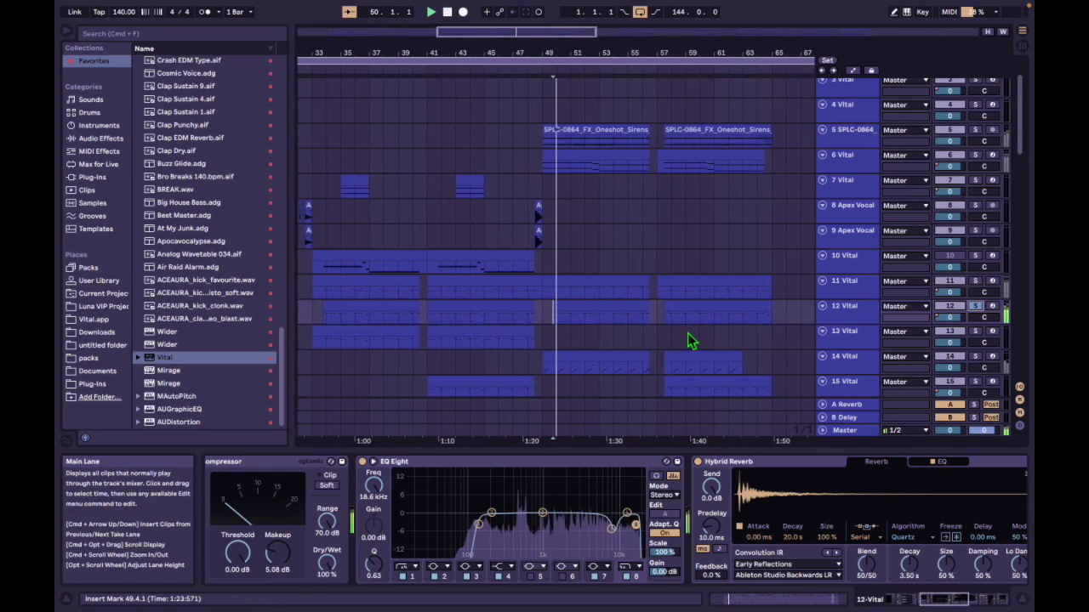
{"action": "scroll", "coordinate": [620, 312], "scroll_direction": "down", "scroll_amount": 3}
{"action": "scroll", "coordinate": [619, 313], "scroll_direction": "down", "scroll_amount": 4}
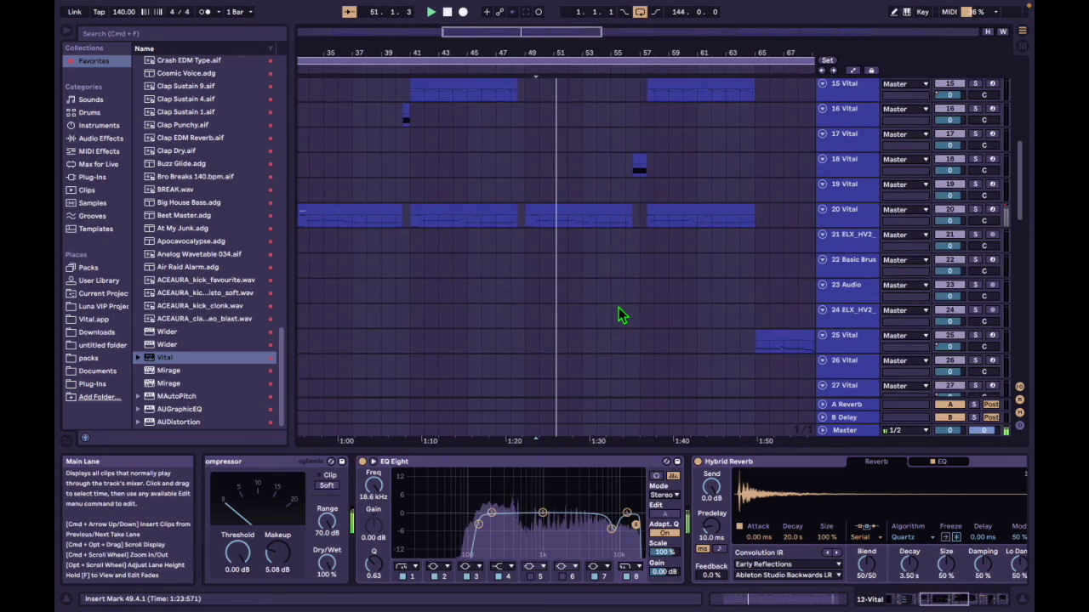
{"action": "scroll", "coordinate": [595, 265], "scroll_direction": "up", "scroll_amount": 10}
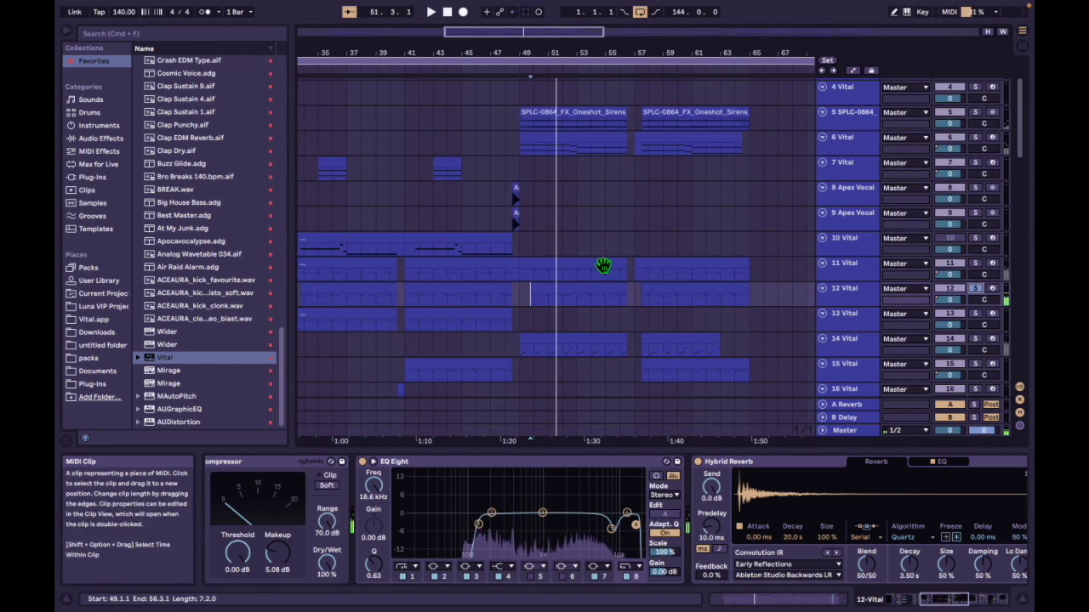
Step: Solo Vital track 6 and play its clip from bar 49
{"action": "left_click", "coordinate": [523, 217]}
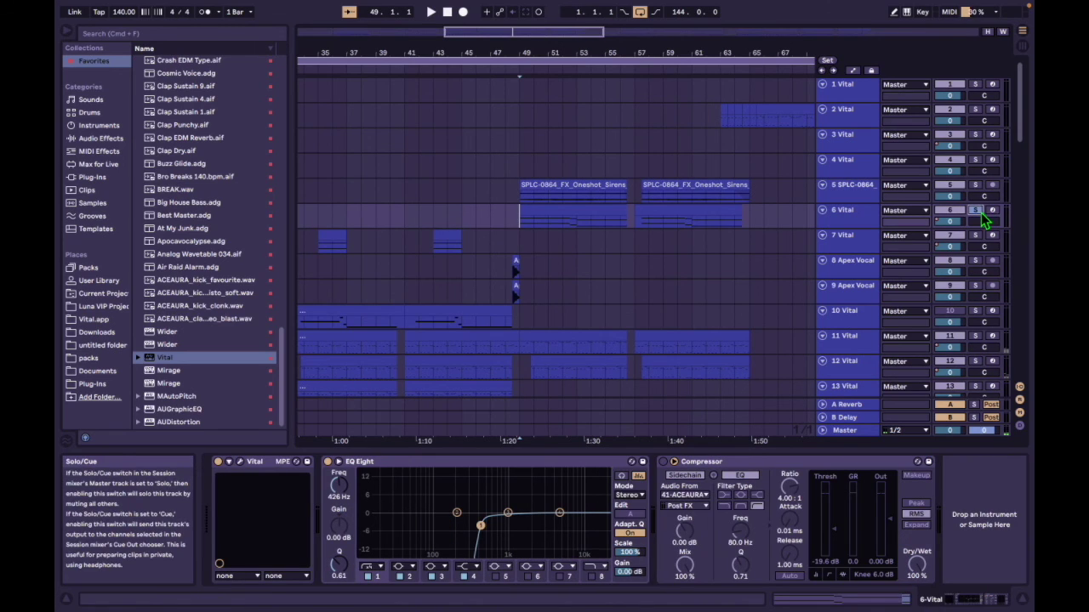
{"action": "key", "text": "space"}
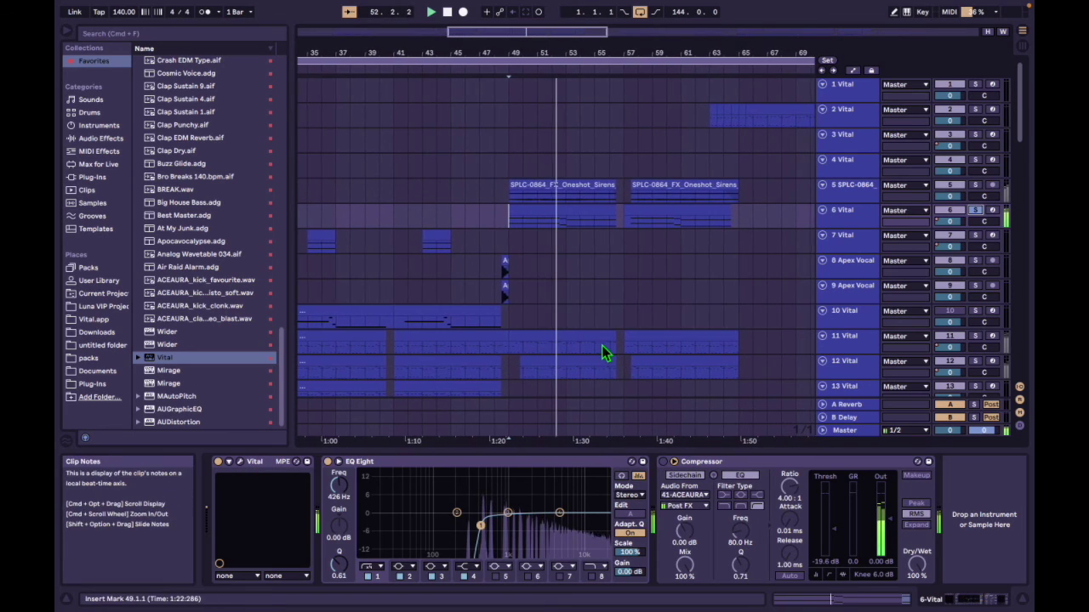
{"action": "key", "text": "space"}
Step: Solo the SPLC-0864 siren one-shot track 5 and play its clip from bar 49
{"action": "left_click", "coordinate": [860, 190]}
{"action": "left_click", "coordinate": [976, 185]}
{"action": "left_click", "coordinate": [484, 203]}
{"action": "key", "text": "space"}
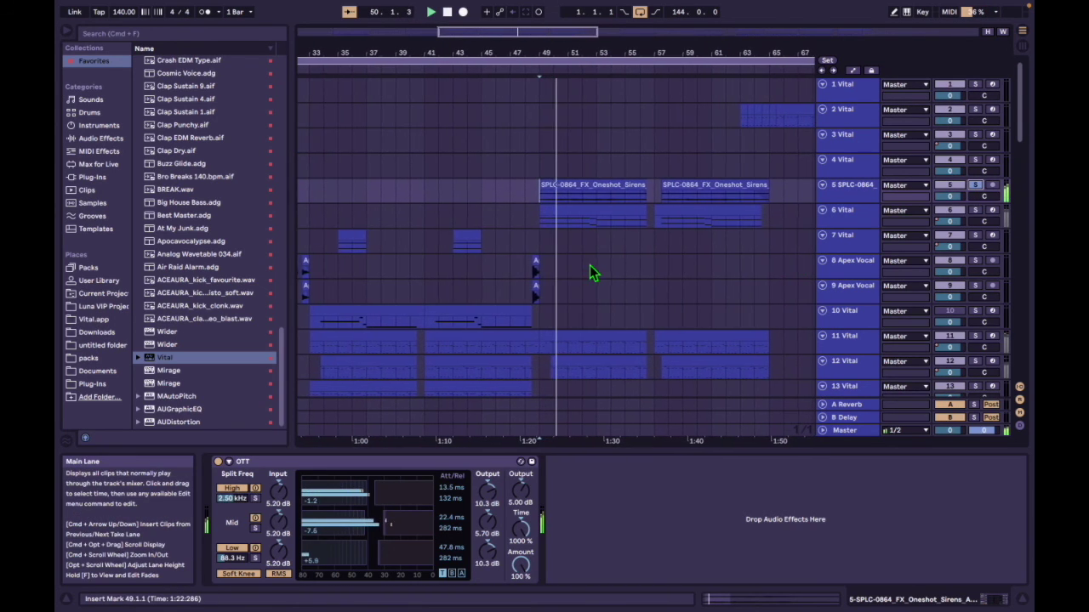
Step: Solo the "Let dat bass drop!" track 36, play it from bar 49, and look through the surrounding tracks
{"action": "scroll", "coordinate": [549, 254], "scroll_direction": "down", "scroll_amount": 6}
{"action": "scroll", "coordinate": [546, 246], "scroll_direction": "down", "scroll_amount": 9}
{"action": "key", "text": "space"}
{"action": "left_click", "coordinate": [957, 248]}
{"action": "left_click", "coordinate": [540, 248]}
{"action": "left_click", "coordinate": [554, 145]}
{"action": "key", "text": "space"}
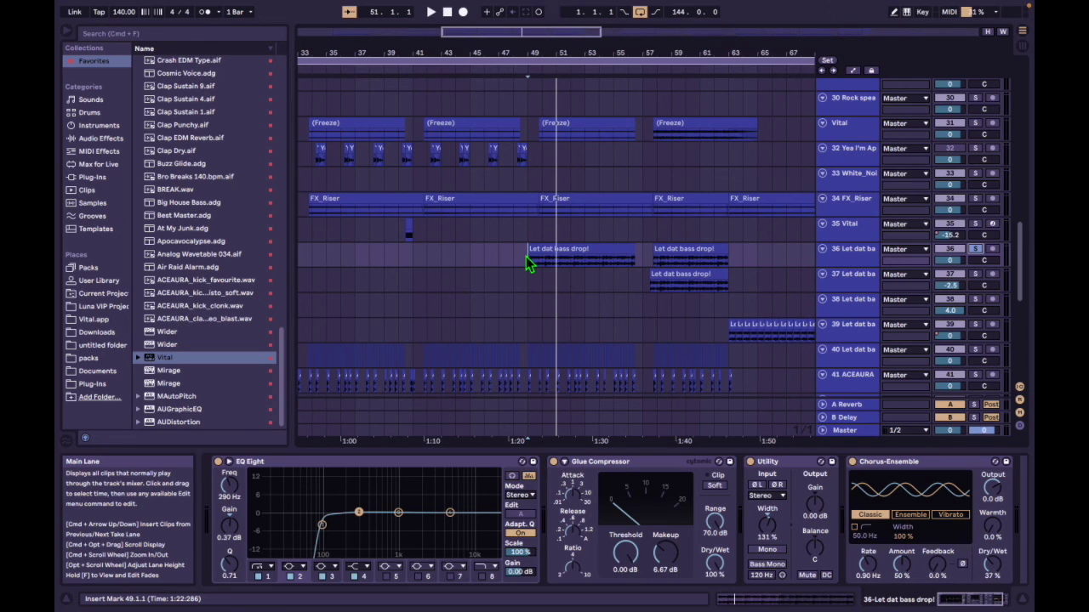
{"action": "scroll", "coordinate": [526, 260], "scroll_direction": "up", "scroll_amount": 15}
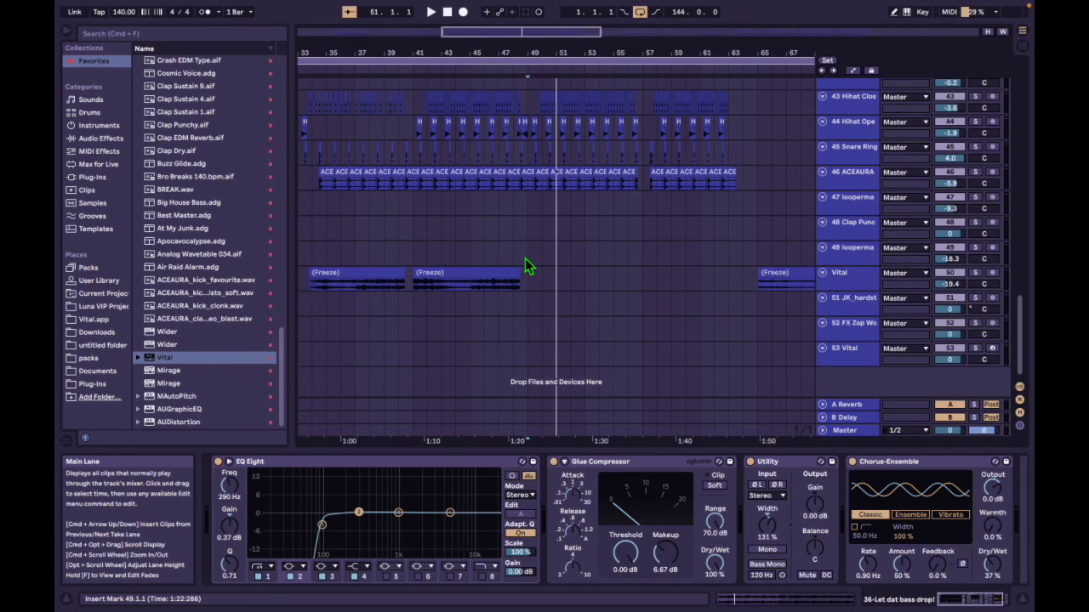
Step: Solo Vital track 18 and play its clip from bar 56.3
{"action": "left_click", "coordinate": [601, 322]}
{"action": "scroll", "coordinate": [614, 306], "scroll_direction": "down", "scroll_amount": 4}
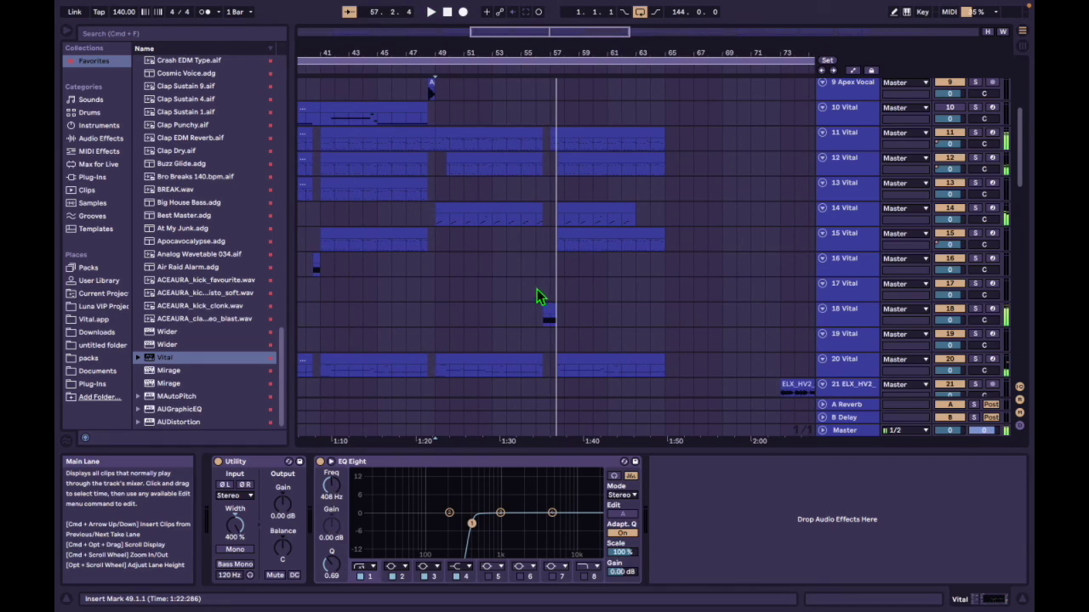
{"action": "left_click", "coordinate": [543, 320]}
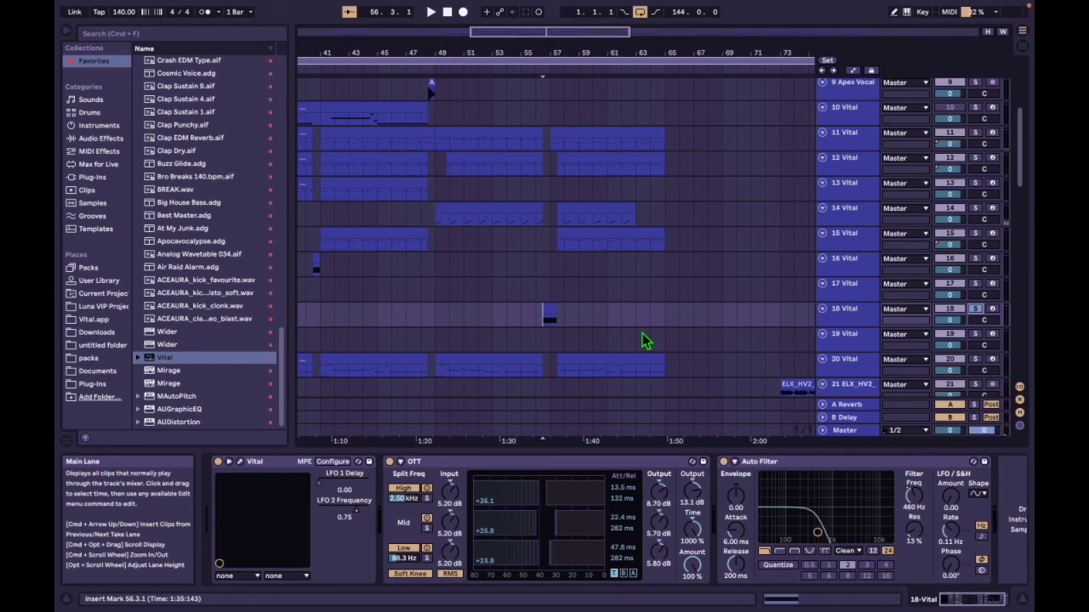
{"action": "key", "text": "space"}
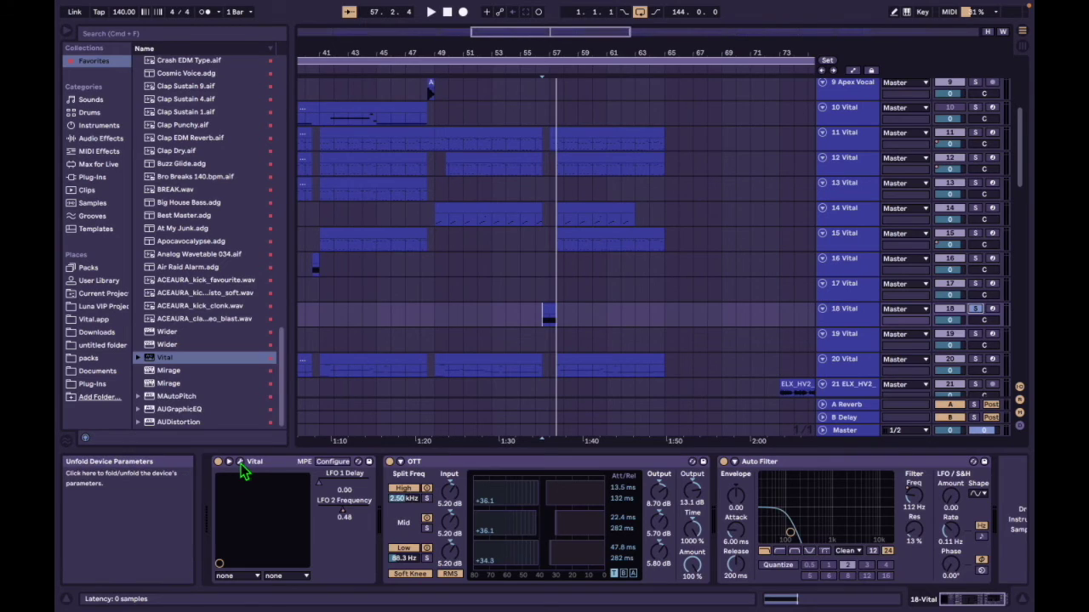
Step: Open track 18's Vital preset Alien Shifter and examine LFO 2, the effects page and the oscillators during playback
{"action": "left_click", "coordinate": [241, 463]}
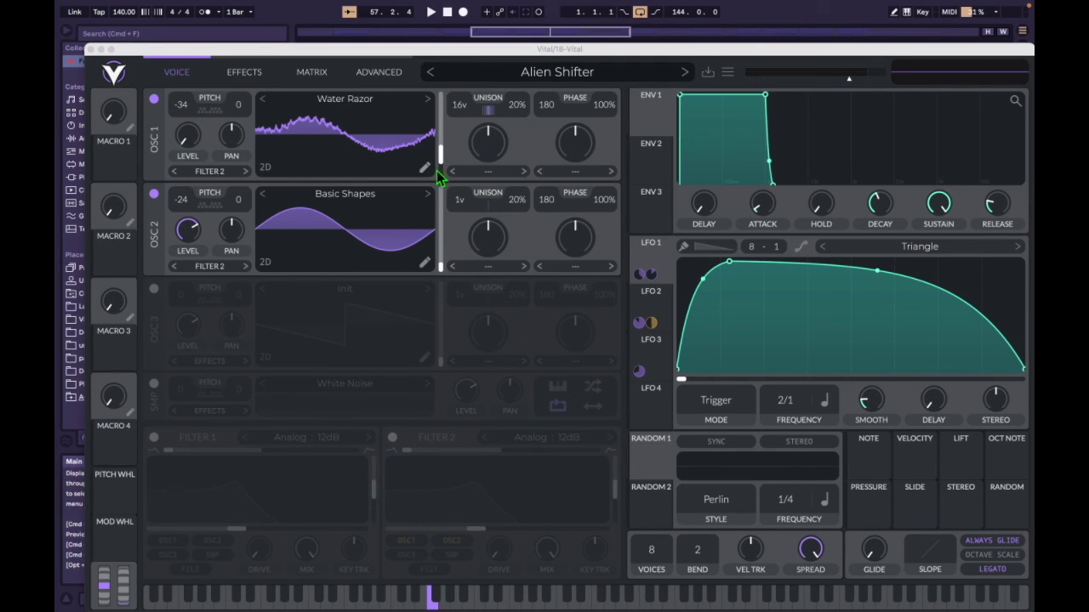
{"action": "left_click", "coordinate": [664, 308]}
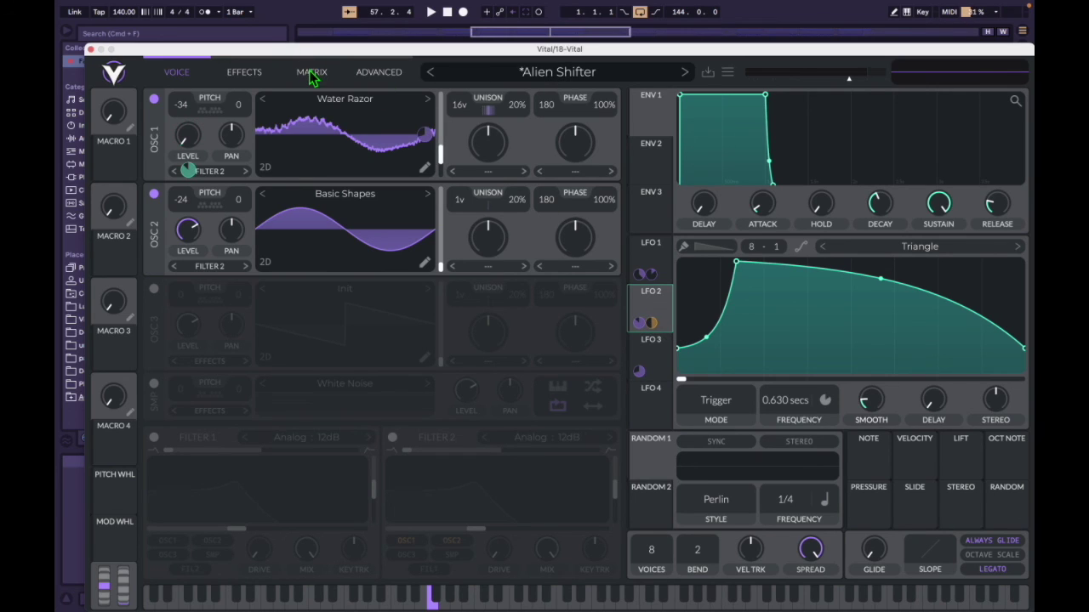
{"action": "left_click", "coordinate": [245, 73]}
{"action": "scroll", "coordinate": [537, 559], "scroll_direction": "down", "scroll_amount": 1}
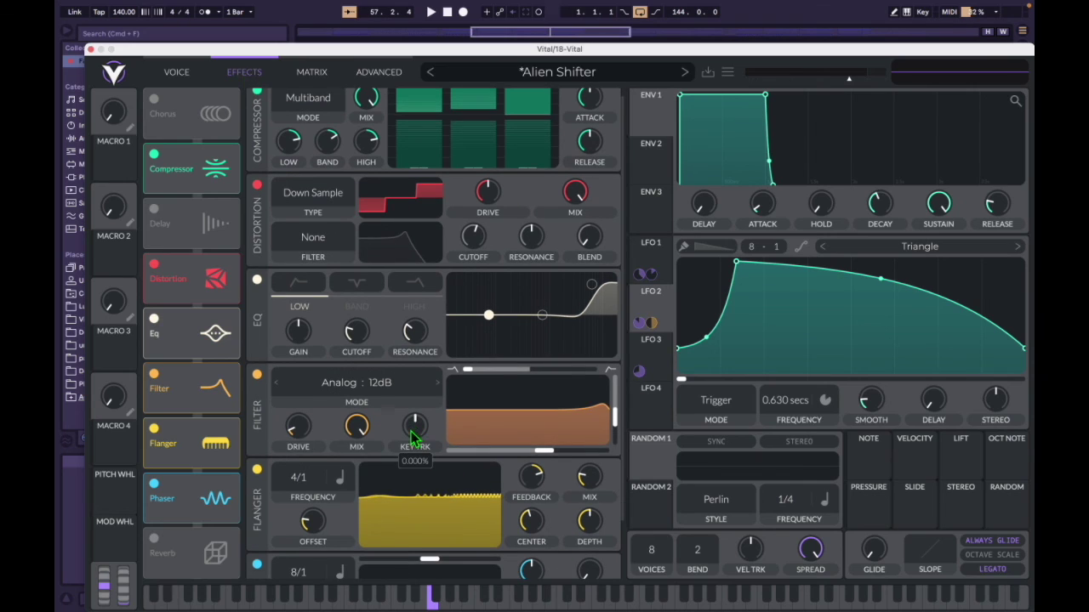
{"action": "key", "text": "space"}
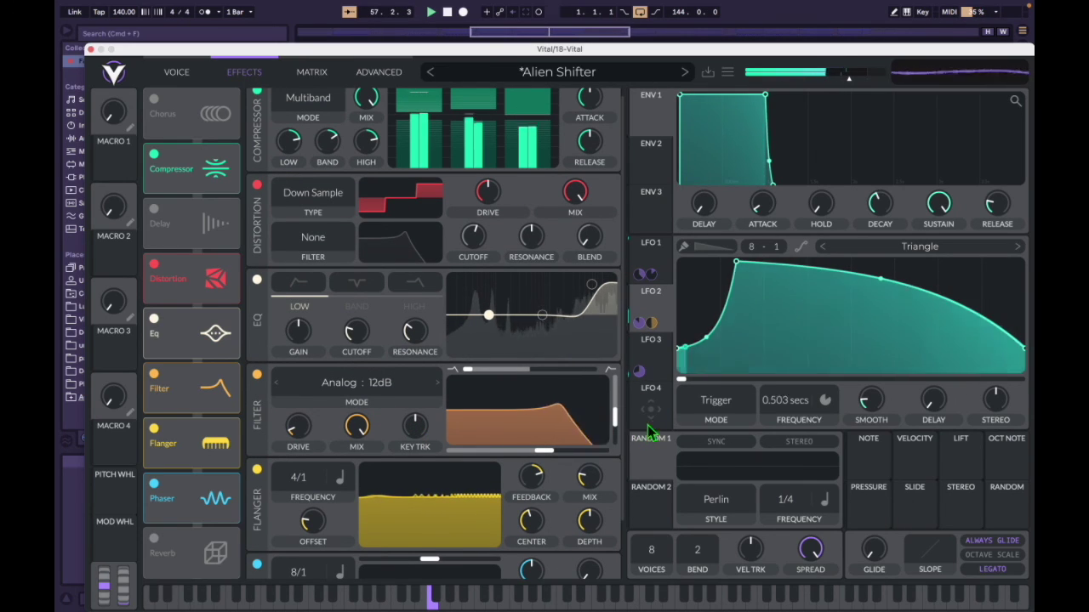
{"action": "left_click", "coordinate": [176, 72]}
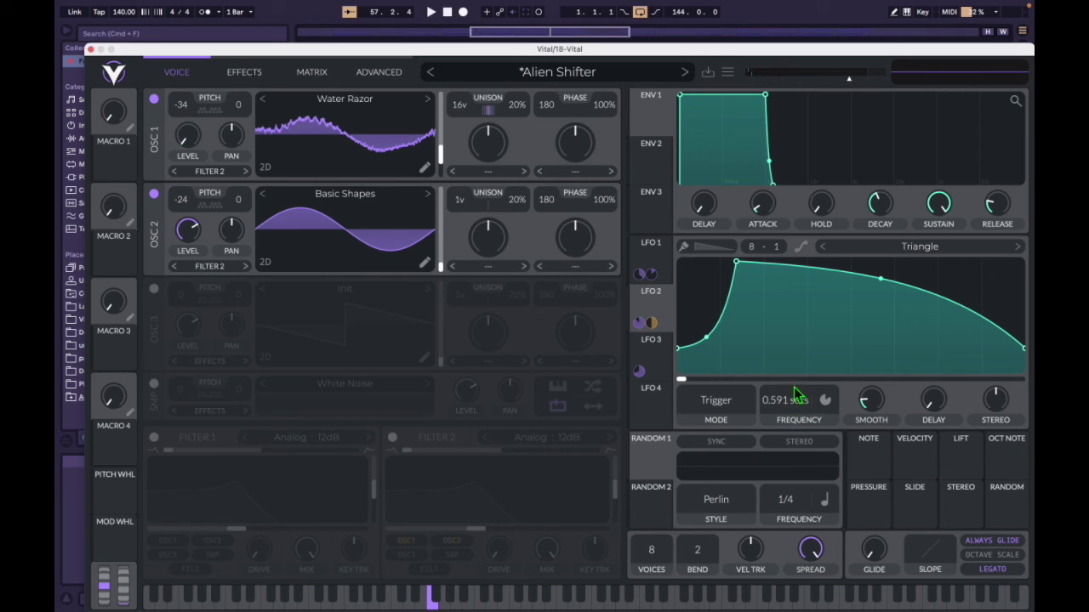
{"action": "left_click_drag", "start_coordinate": [795, 408], "coordinate": [797, 414]}
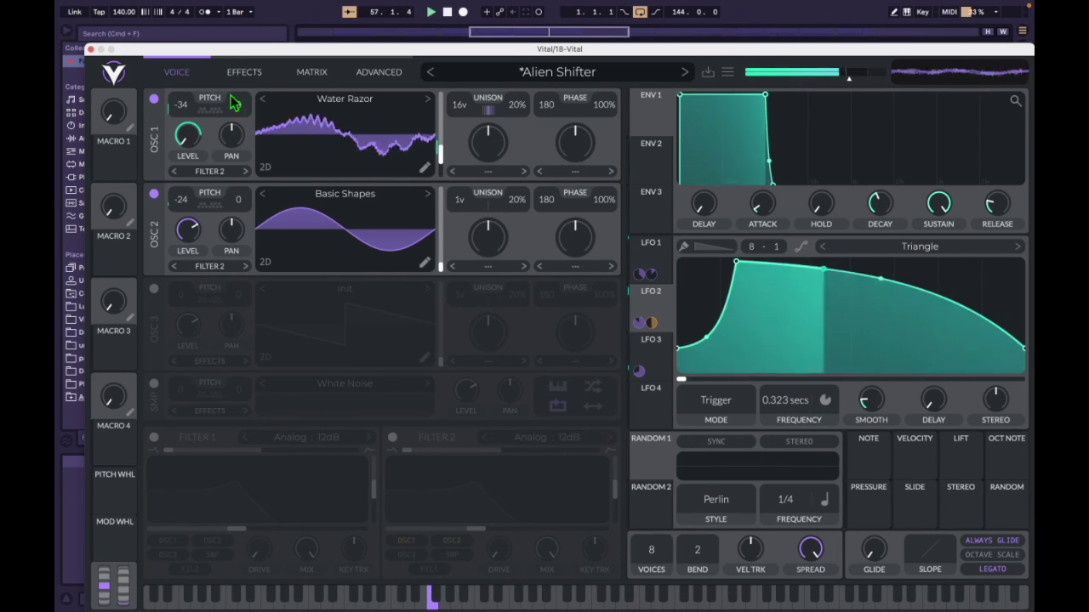
Step: Enlarge Vital track 18, play its clip with the LFO 2 Frequency automation shown, and hide the automation again
{"action": "left_click", "coordinate": [90, 49]}
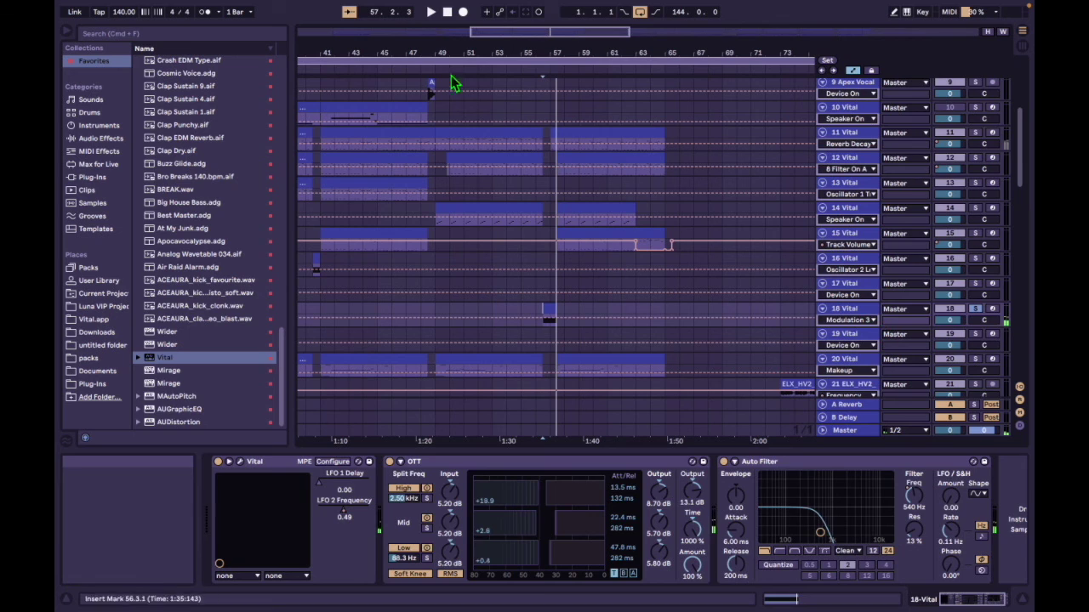
{"action": "left_click_drag", "start_coordinate": [515, 30], "coordinate": [529, 77]}
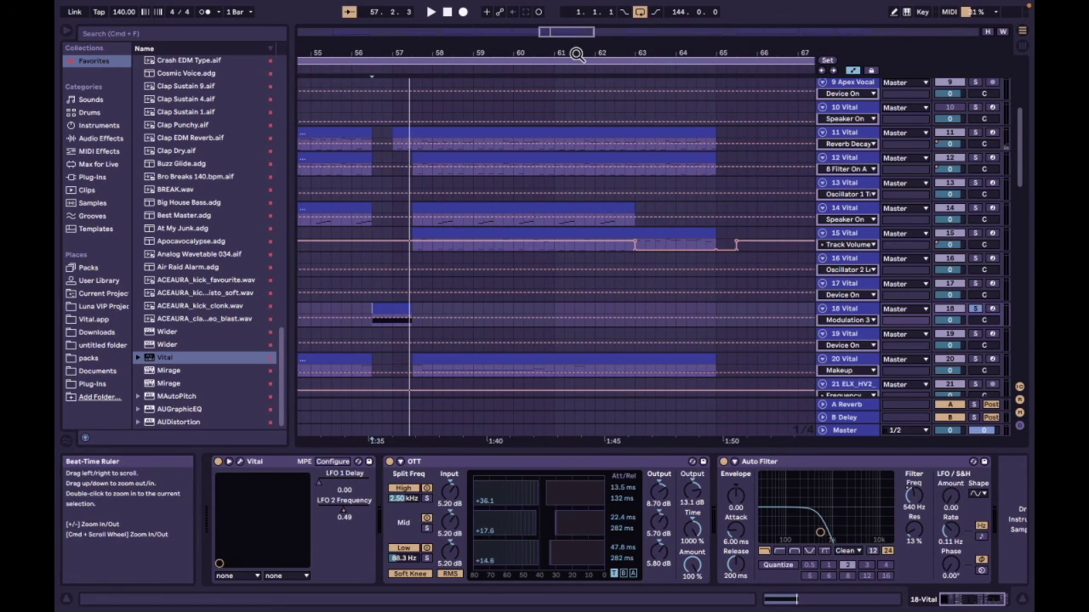
{"action": "left_click_drag", "start_coordinate": [837, 324], "coordinate": [834, 346]}
{"action": "left_click", "coordinate": [848, 332]}
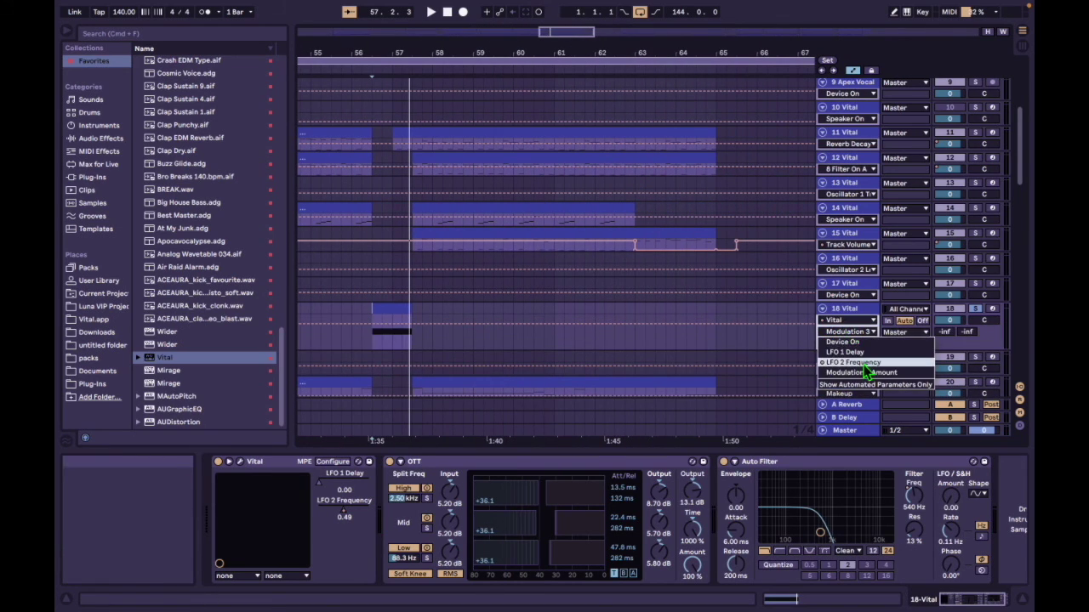
{"action": "left_click", "coordinate": [853, 364]}
{"action": "scroll", "coordinate": [417, 348], "scroll_direction": "left", "scroll_amount": 5}
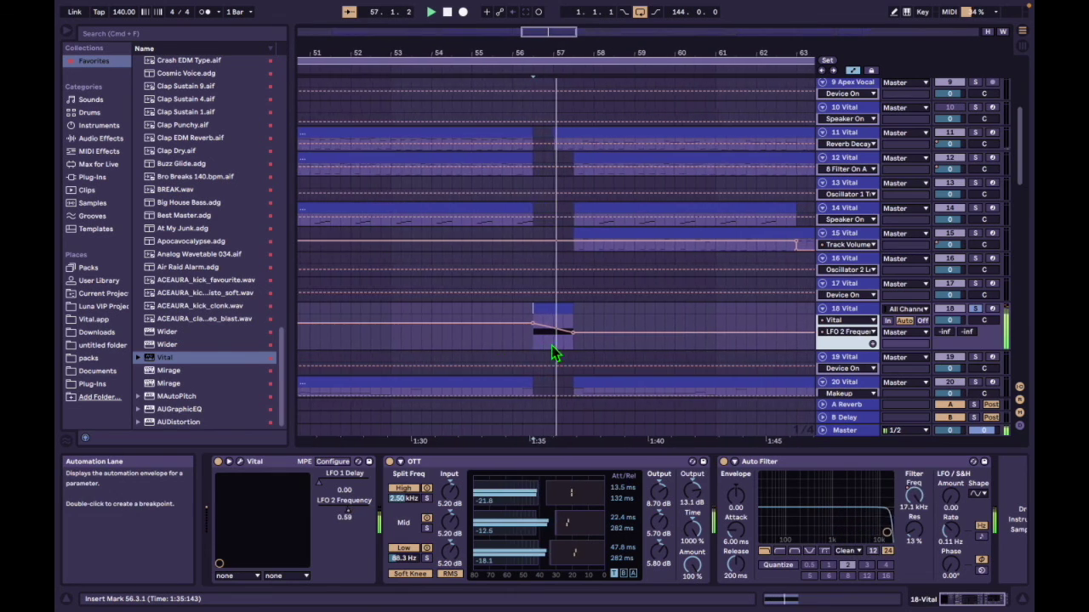
{"action": "key", "text": "a"}
{"action": "scroll", "coordinate": [535, 348], "scroll_direction": "right", "scroll_amount": 1}
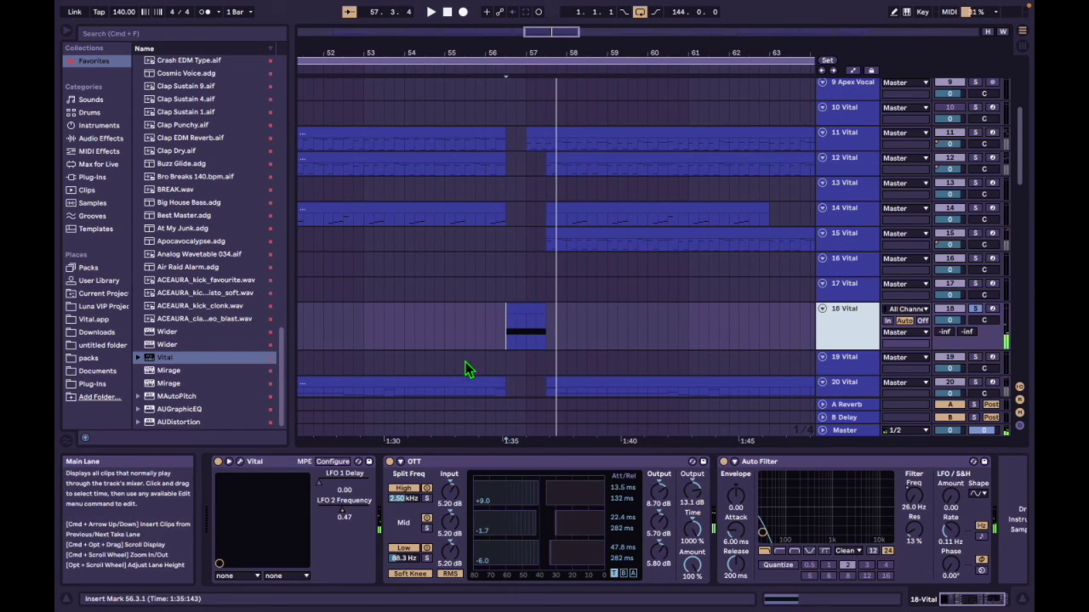
Step: Reopen track 18's Vital plug-in and examine LFO 3, the modulation matrix and the effects down to the phaser
{"action": "left_click", "coordinate": [242, 460]}
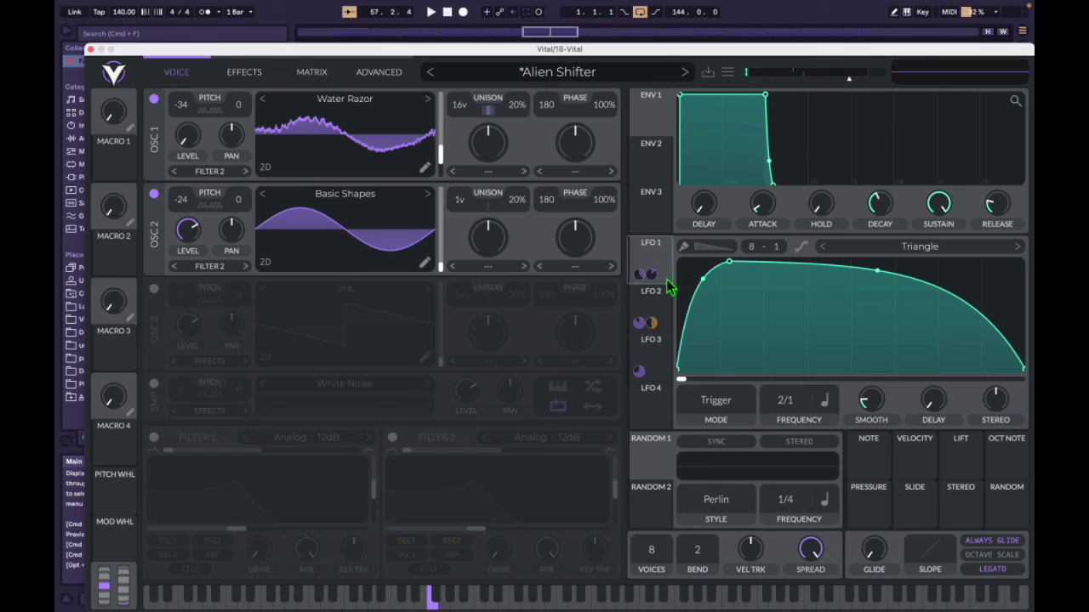
{"action": "left_click", "coordinate": [652, 340]}
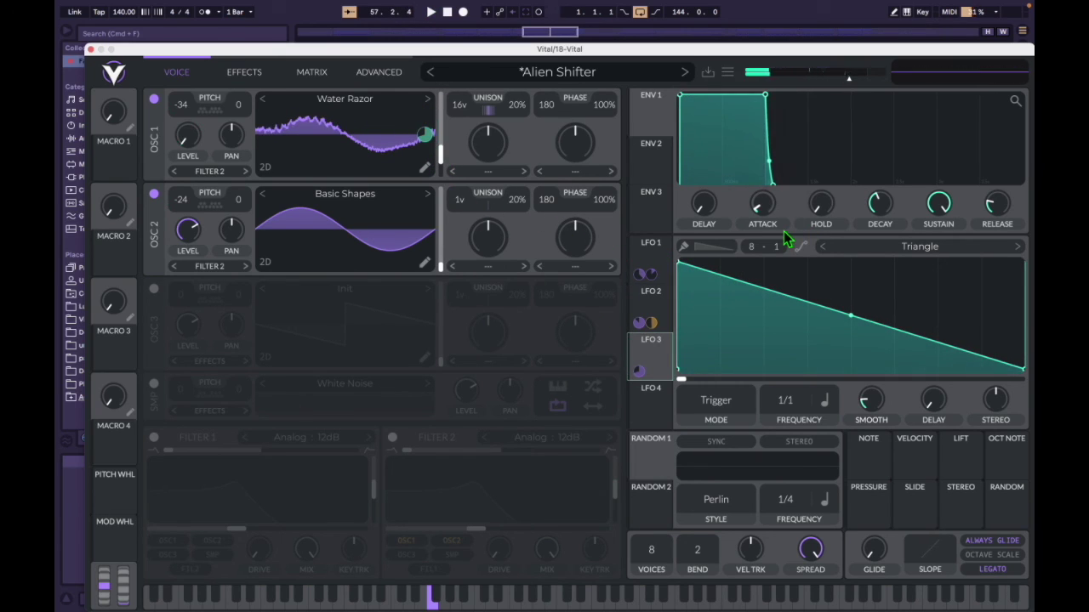
{"action": "left_click", "coordinate": [320, 73]}
{"action": "left_click", "coordinate": [246, 73]}
{"action": "scroll", "coordinate": [421, 405], "scroll_direction": "down", "scroll_amount": 3}
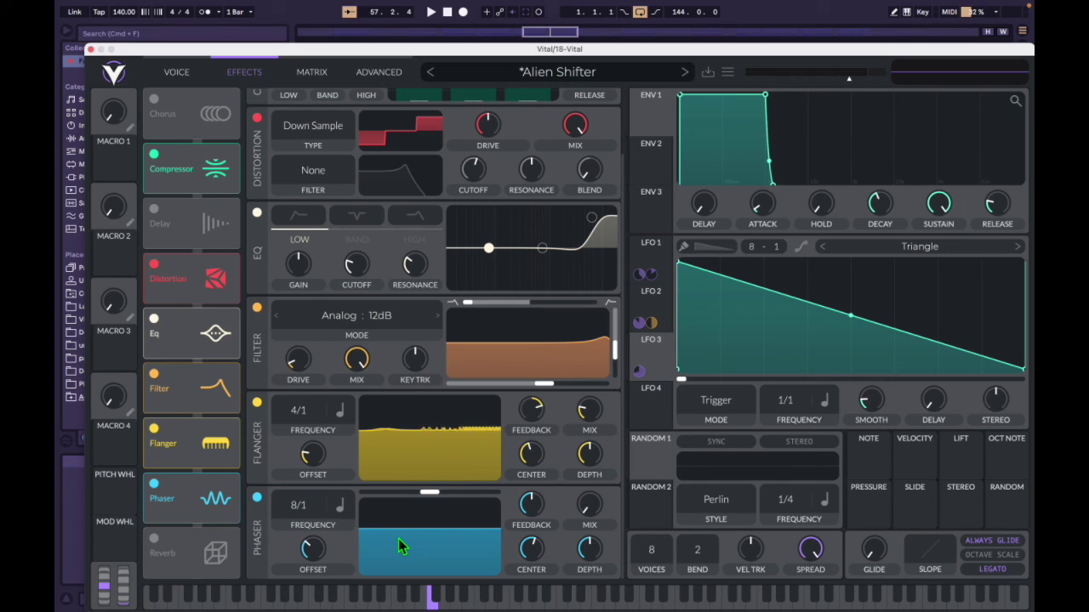
Step: Play the Alien Shifter clip while switching the flanger off and back on to compare the sound
{"action": "key", "text": "space"}
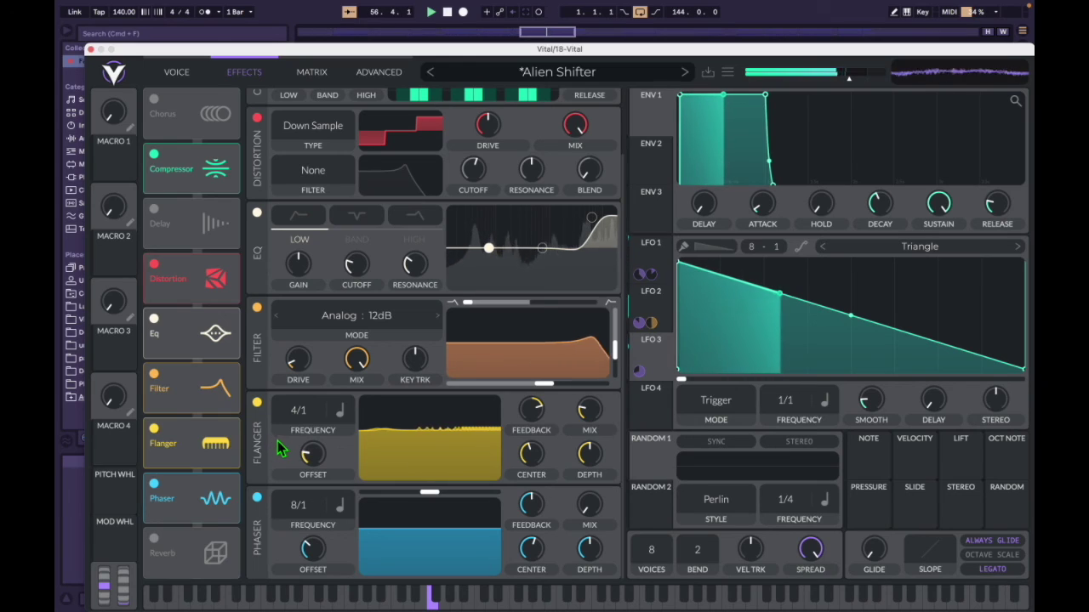
{"action": "key", "text": "space"}
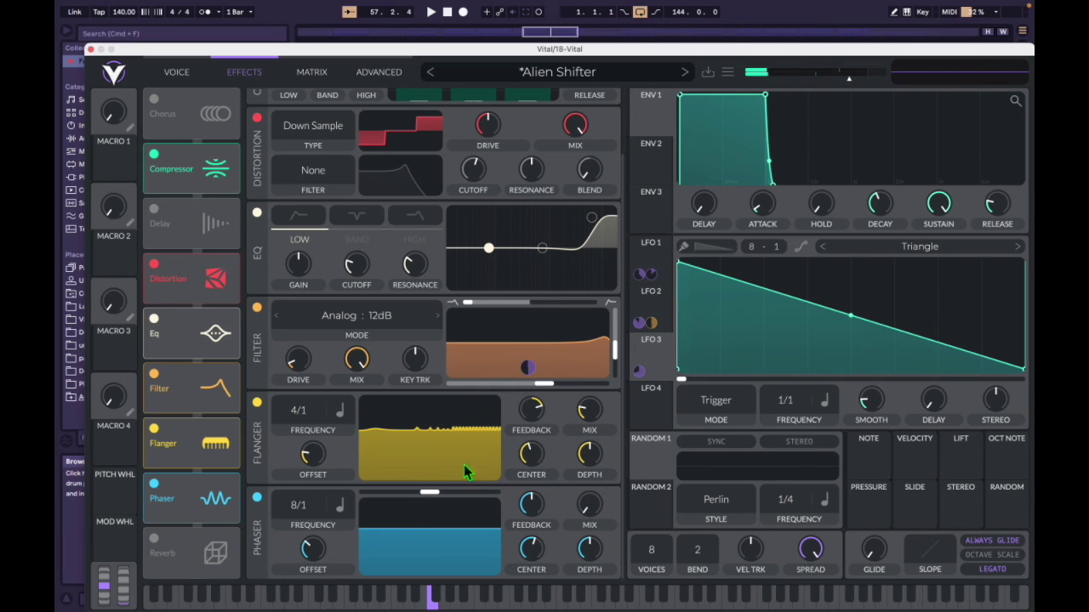
{"action": "left_click", "coordinate": [257, 403]}
{"action": "key", "text": "space"}
{"action": "left_click", "coordinate": [257, 402]}
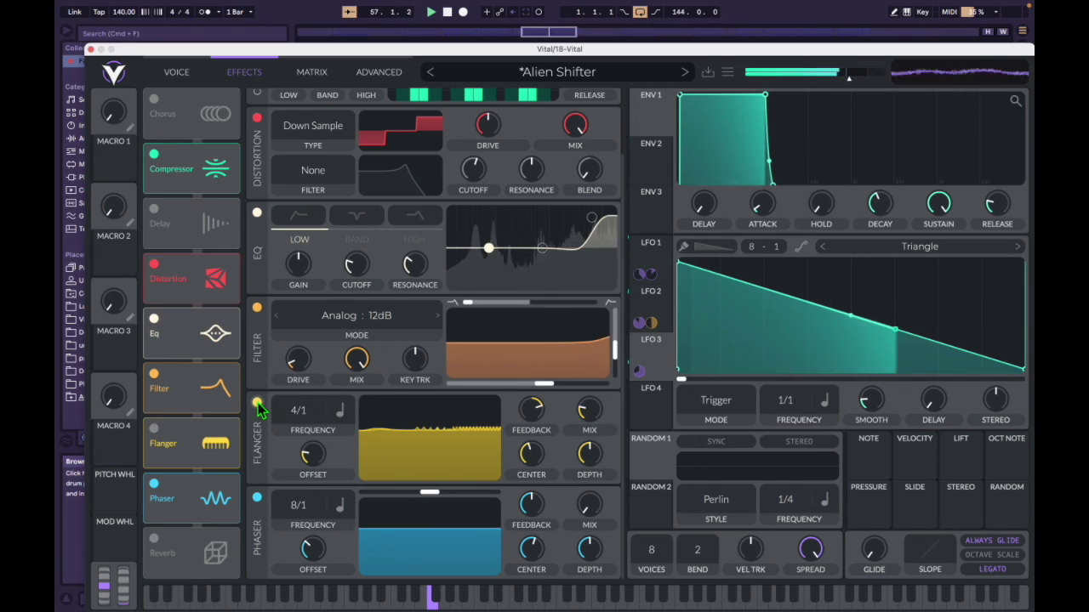
Step: Hide the plug-in window, play the full mix with track 18 unsoloed, and look through the other arrangement tracks
{"action": "key", "text": "super+alt+p"}
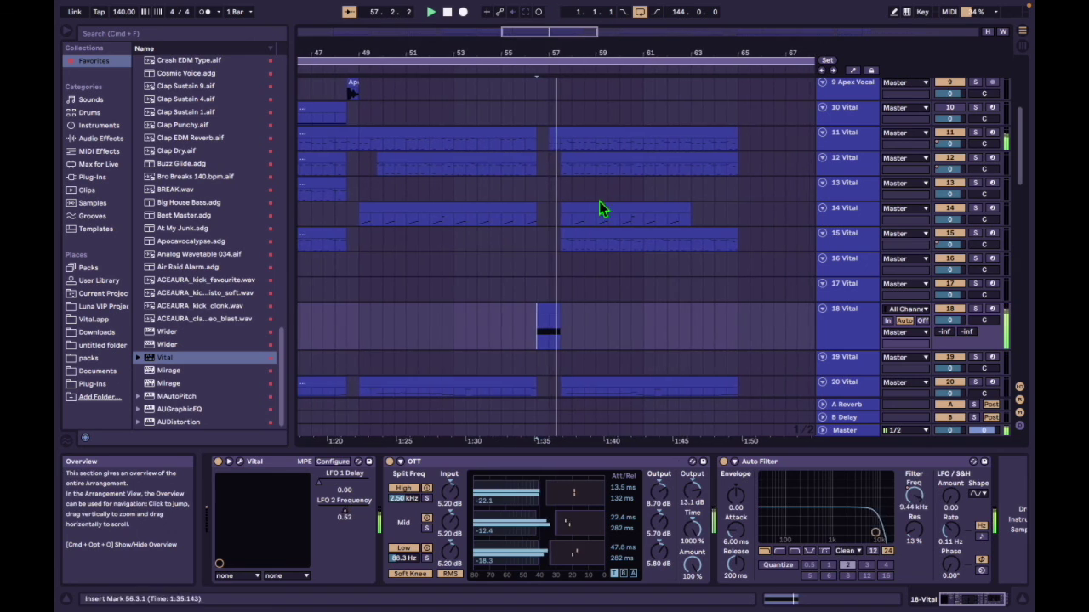
{"action": "scroll", "coordinate": [578, 255], "scroll_direction": "up", "scroll_amount": 6}
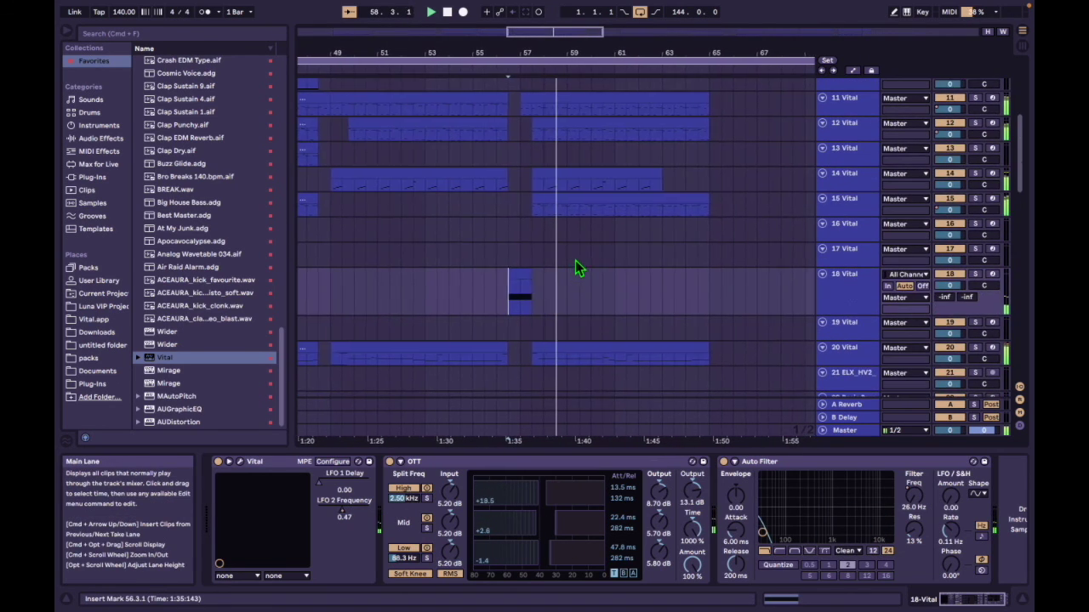
{"action": "scroll", "coordinate": [570, 212], "scroll_direction": "down", "scroll_amount": 2}
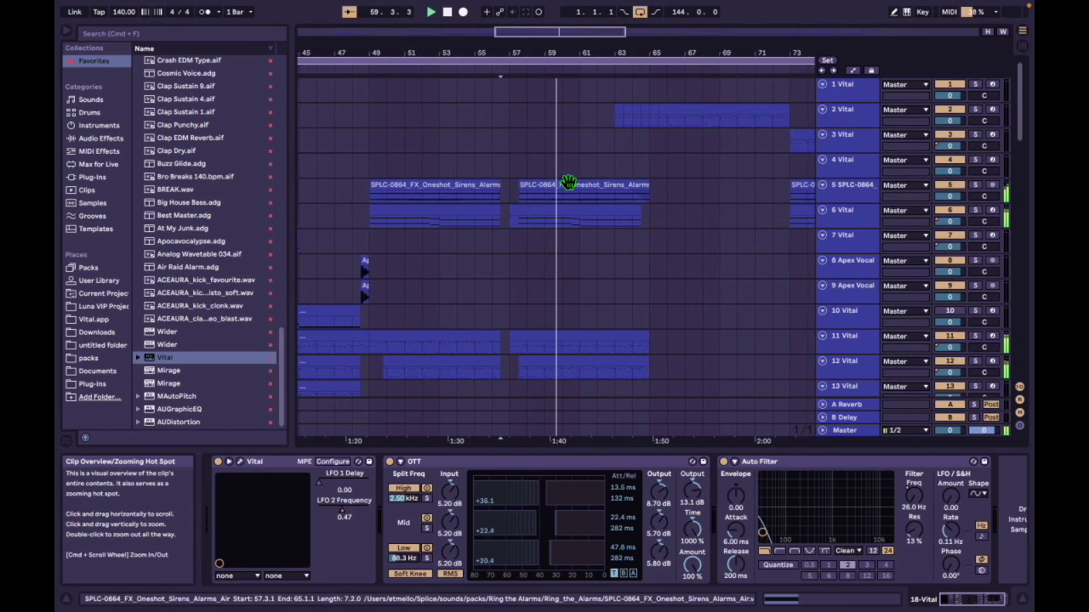
{"action": "scroll", "coordinate": [568, 182], "scroll_direction": "down", "scroll_amount": 4}
{"action": "scroll", "coordinate": [569, 181], "scroll_direction": "down", "scroll_amount": 12}
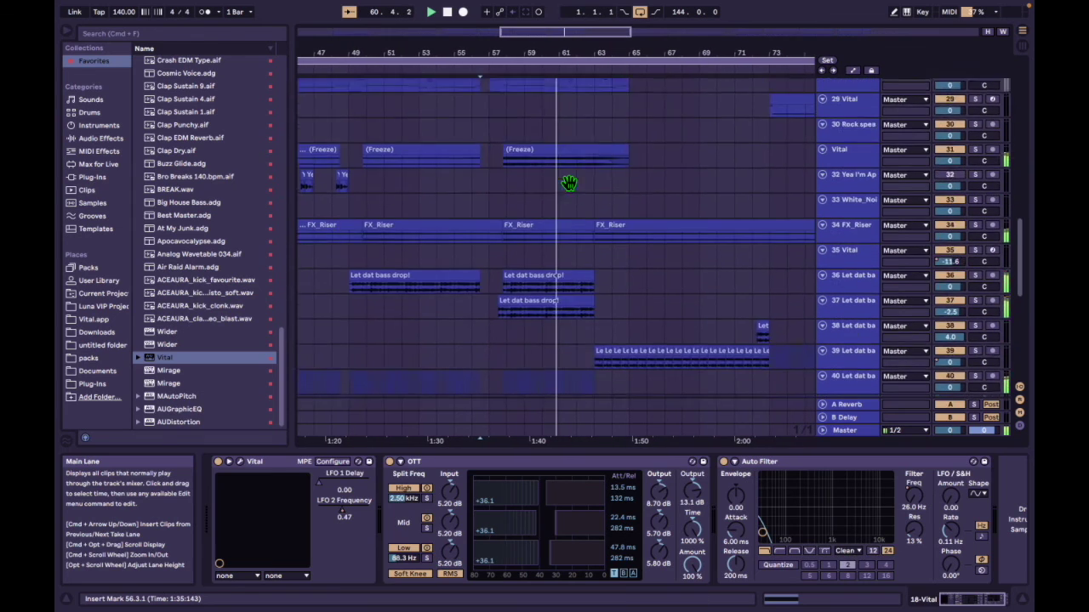
Step: Solo the "Let dat bass drop!" track 39, play it from bar 65, and unsolo it
{"action": "left_click", "coordinate": [623, 218]}
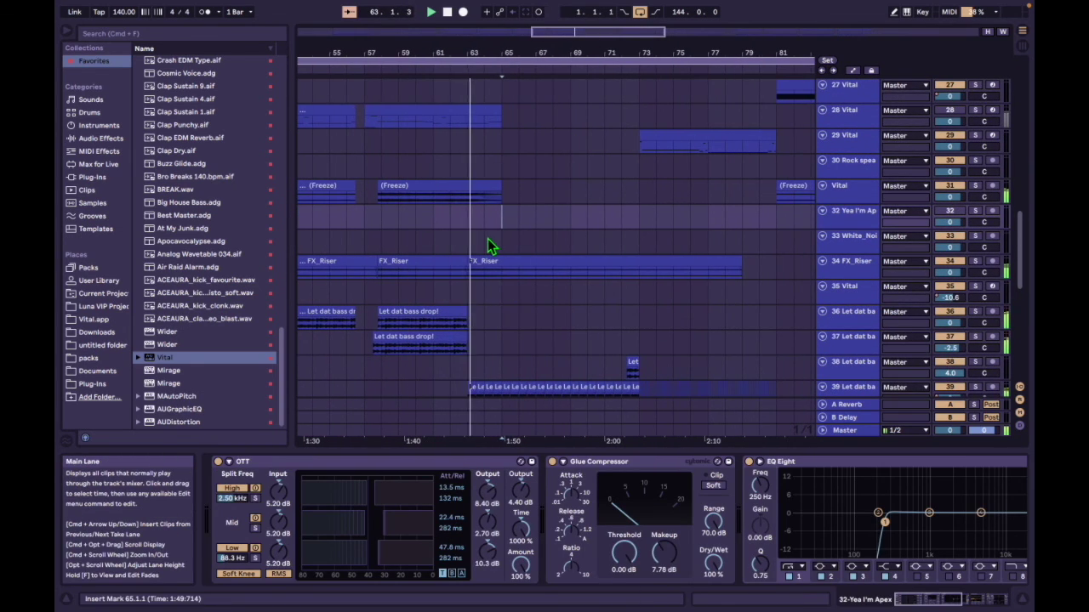
{"action": "scroll", "coordinate": [491, 244], "scroll_direction": "down", "scroll_amount": 4}
{"action": "left_click", "coordinate": [505, 258]}
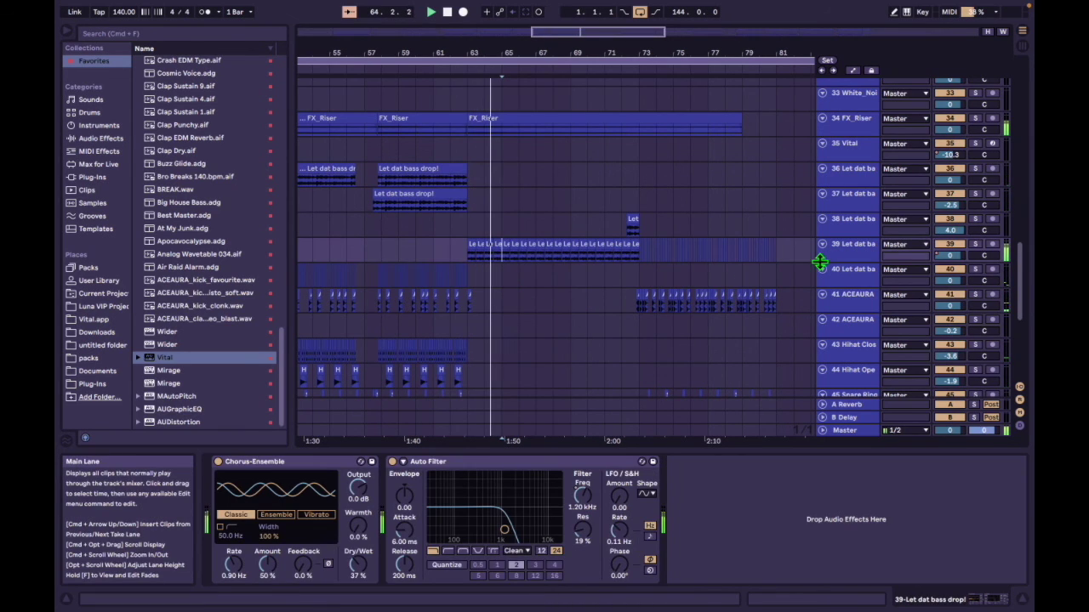
{"action": "left_click", "coordinate": [976, 245]}
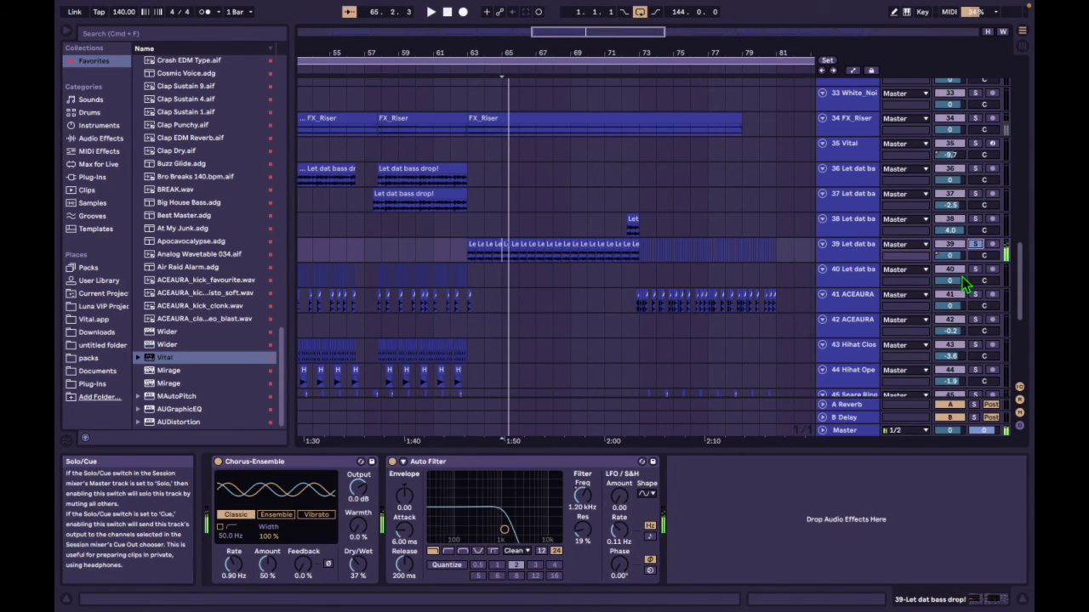
{"action": "scroll", "coordinate": [731, 273], "scroll_direction": "left", "scroll_amount": 3}
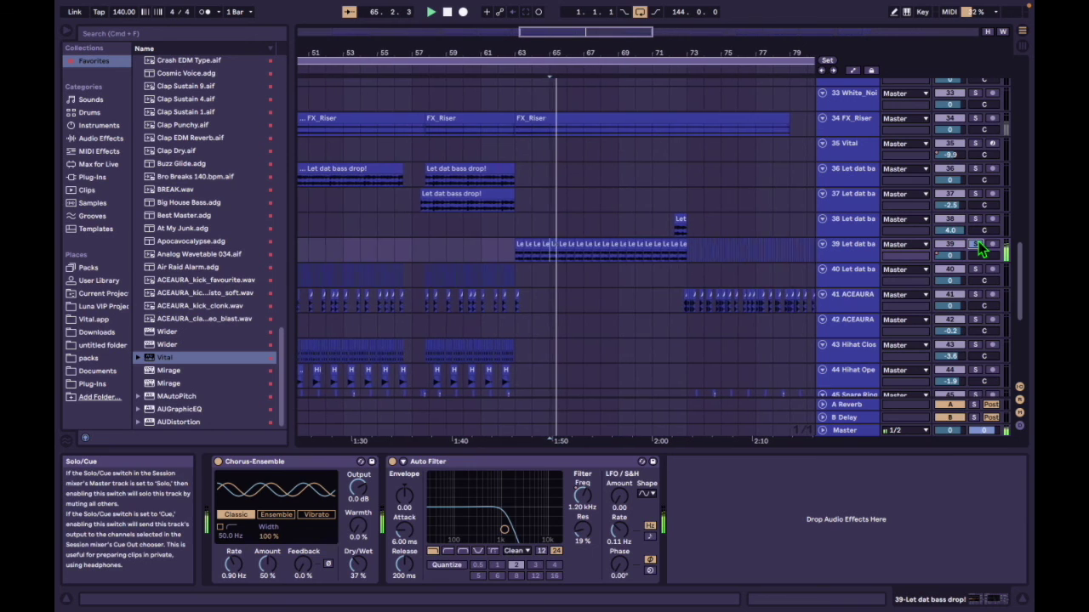
{"action": "left_click", "coordinate": [975, 245]}
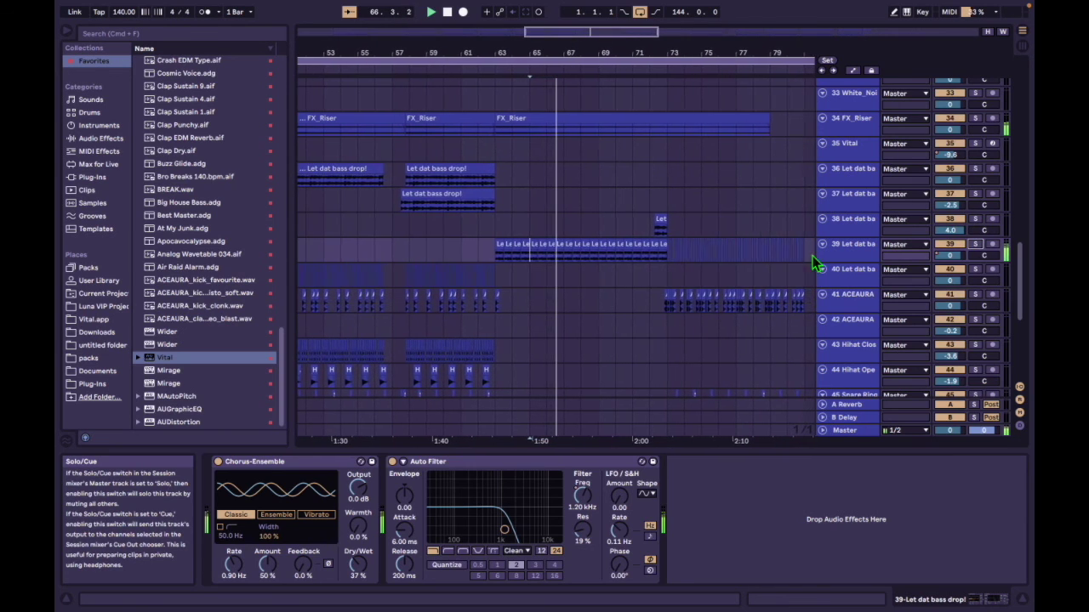
Step: Solo Vital track 2, play its clip from bar 65, and unsolo it
{"action": "scroll", "coordinate": [553, 297], "scroll_direction": "down", "scroll_amount": 5}
{"action": "scroll", "coordinate": [553, 297], "scroll_direction": "up", "scroll_amount": 4}
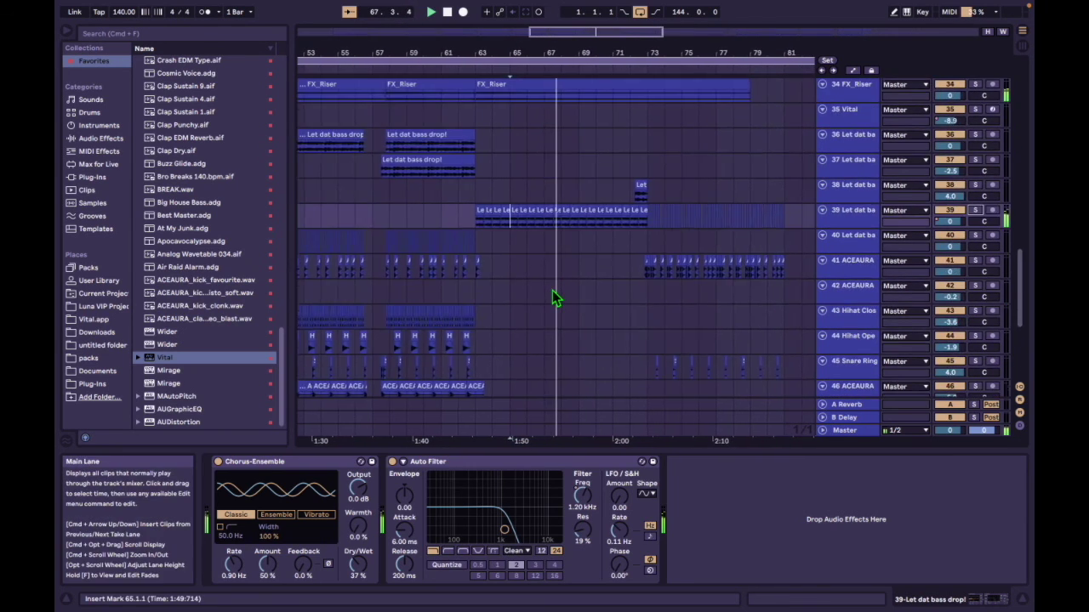
{"action": "scroll", "coordinate": [554, 297], "scroll_direction": "up", "scroll_amount": 10}
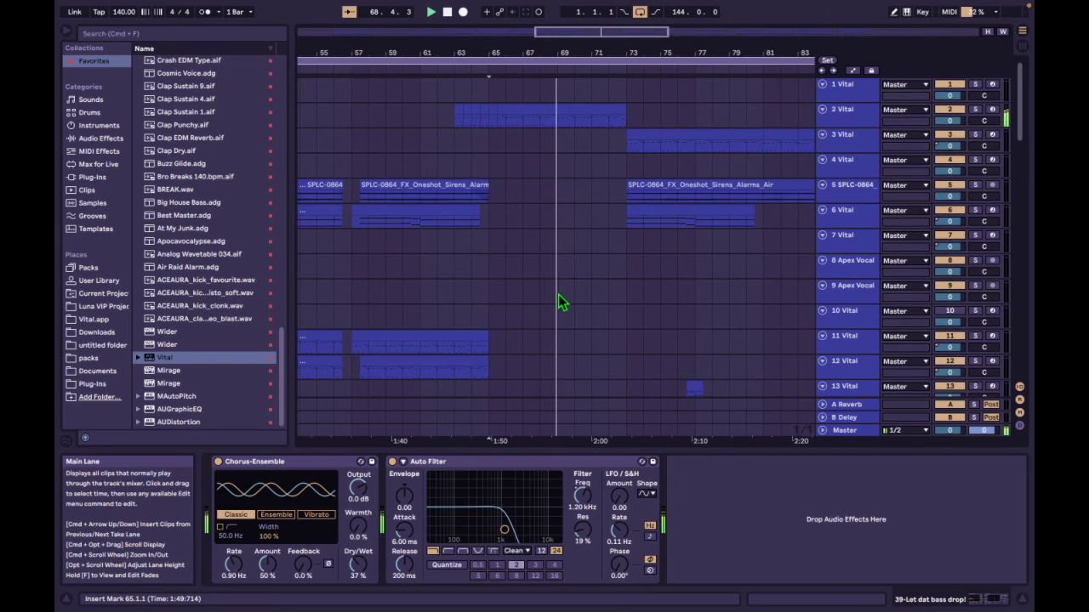
{"action": "left_click", "coordinate": [490, 119]}
{"action": "key", "text": "space"}
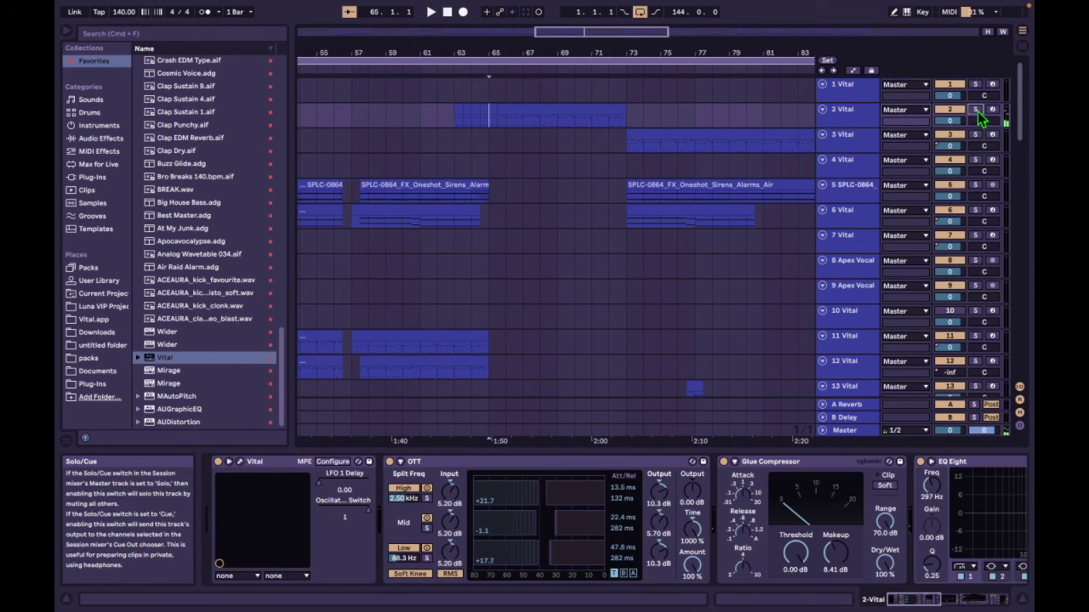
{"action": "key", "text": "space"}
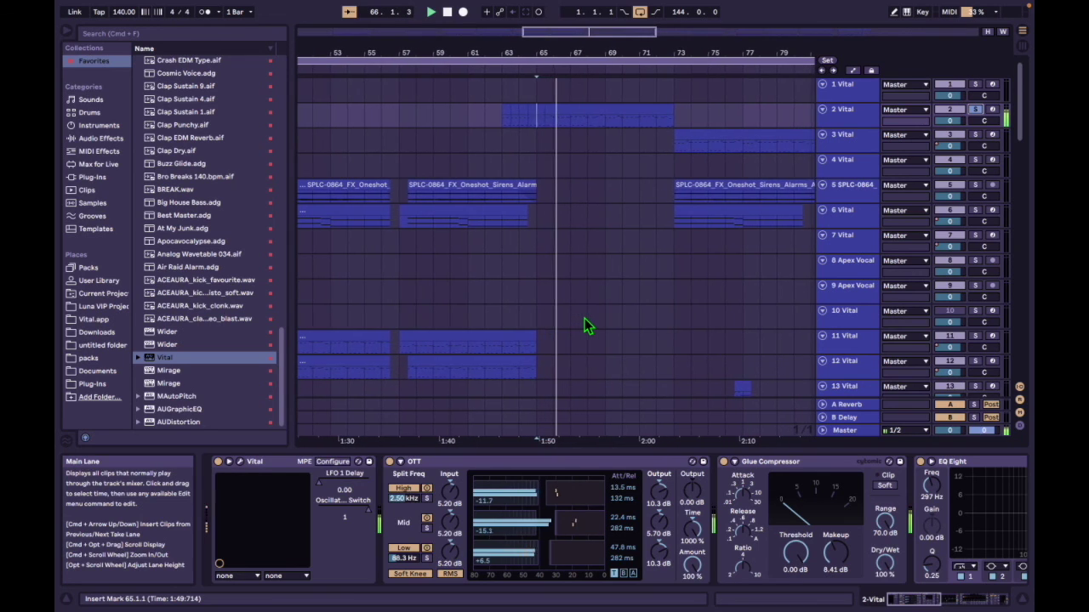
{"action": "left_click", "coordinate": [975, 110]}
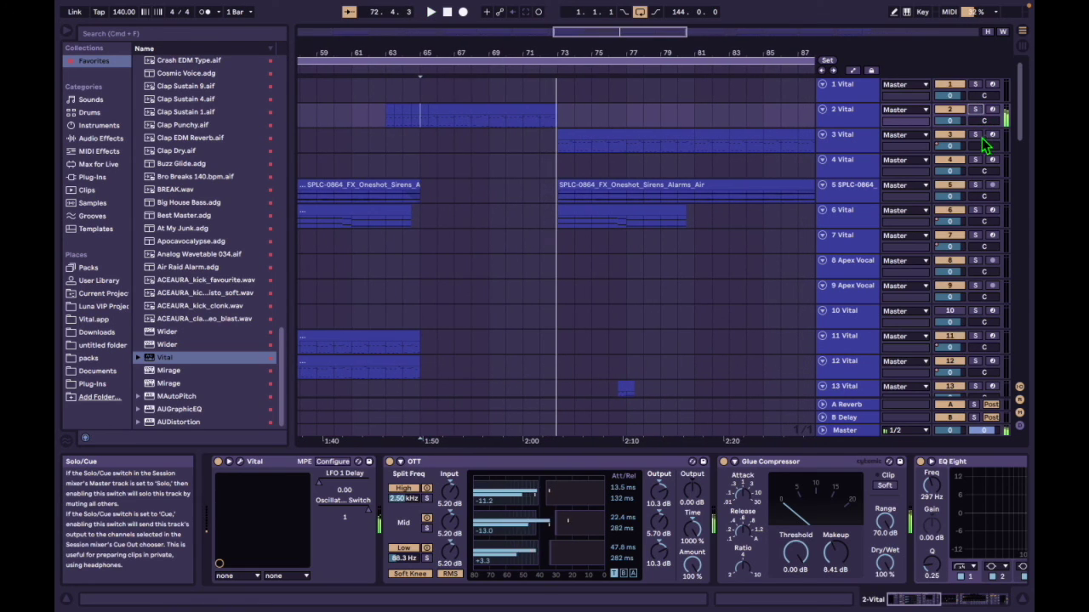
Step: Set the playback start to bar 73 on Vital track 3, play the full mix, and look down the tracks
{"action": "scroll", "coordinate": [975, 137], "scroll_direction": "left", "scroll_amount": 5}
{"action": "left_click", "coordinate": [672, 147]}
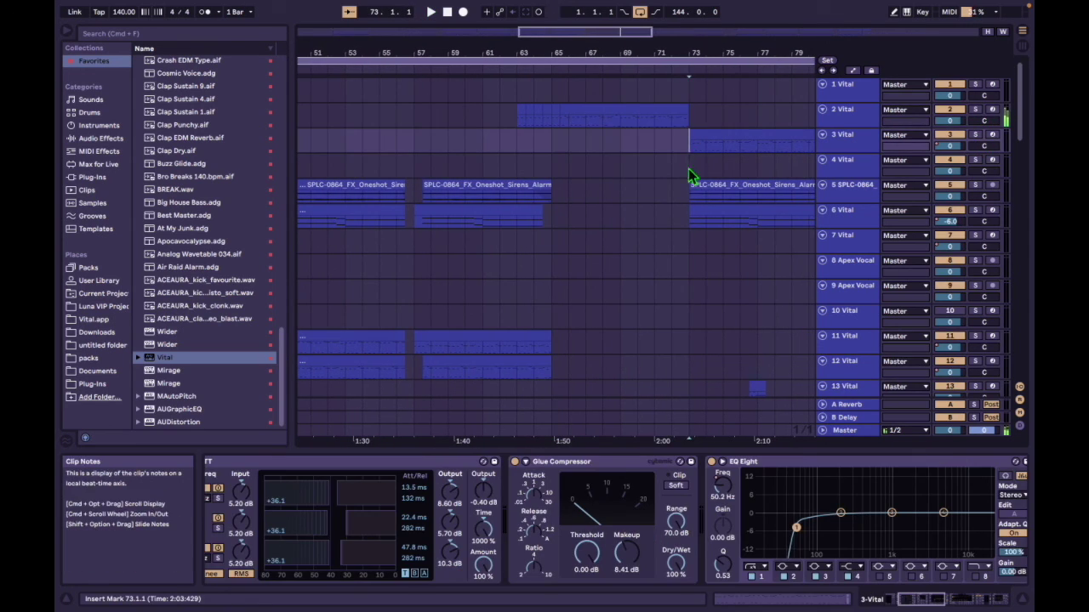
{"action": "scroll", "coordinate": [691, 179], "scroll_direction": "right", "scroll_amount": 4}
{"action": "key", "text": "Right"}
{"action": "scroll", "coordinate": [516, 256], "scroll_direction": "down", "scroll_amount": 10}
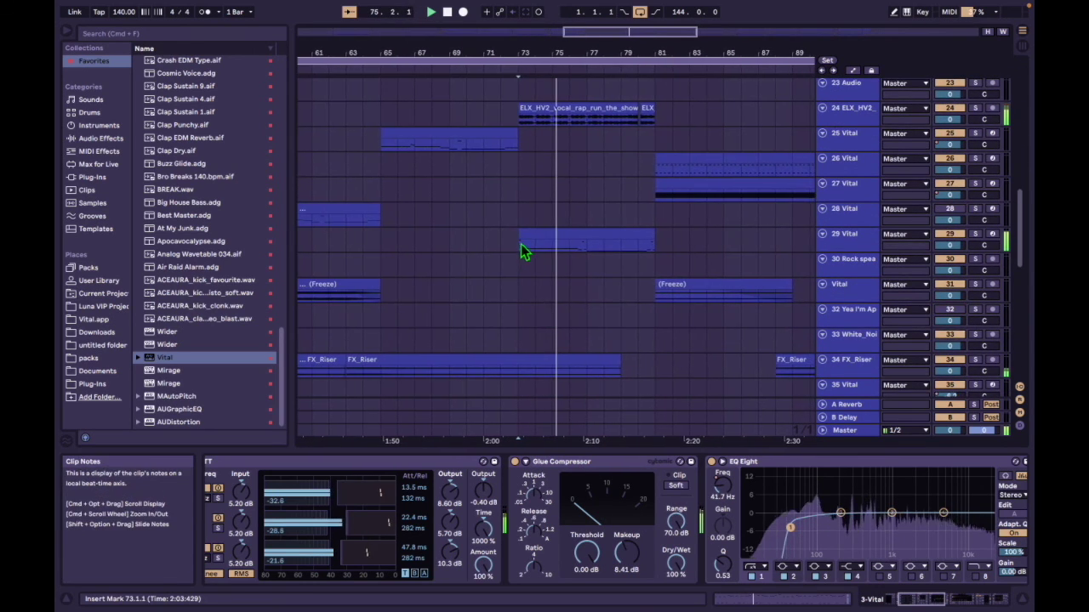
Step: Select the Vital track 29 clip at bar 73, solo the track to audition it, and check its effect chain
{"action": "left_click", "coordinate": [520, 244]}
{"action": "scroll", "coordinate": [623, 298], "scroll_direction": "down", "scroll_amount": 5}
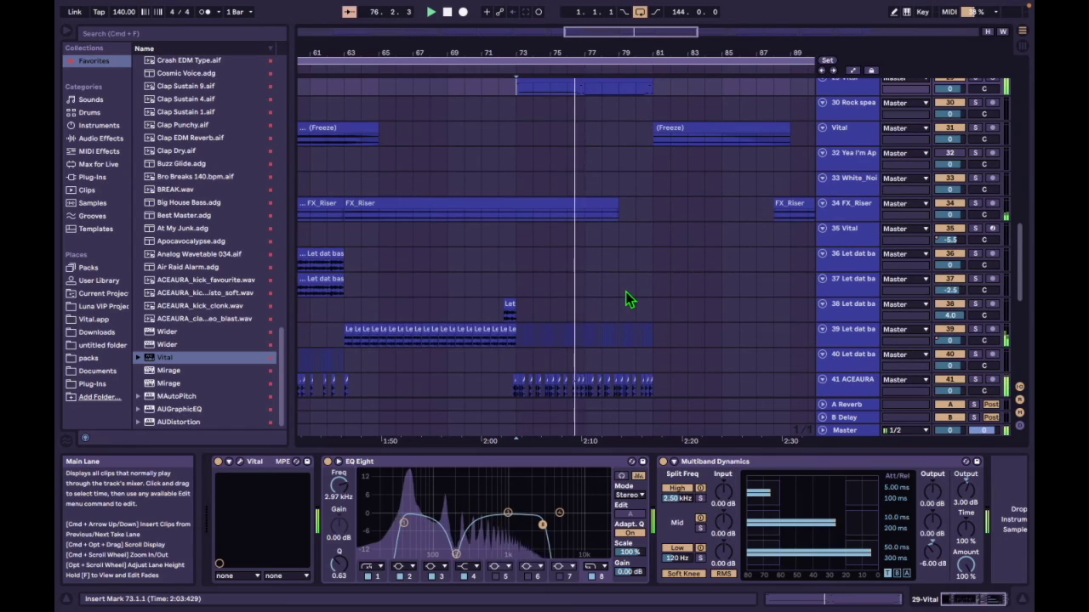
{"action": "scroll", "coordinate": [625, 298], "scroll_direction": "up", "scroll_amount": 4}
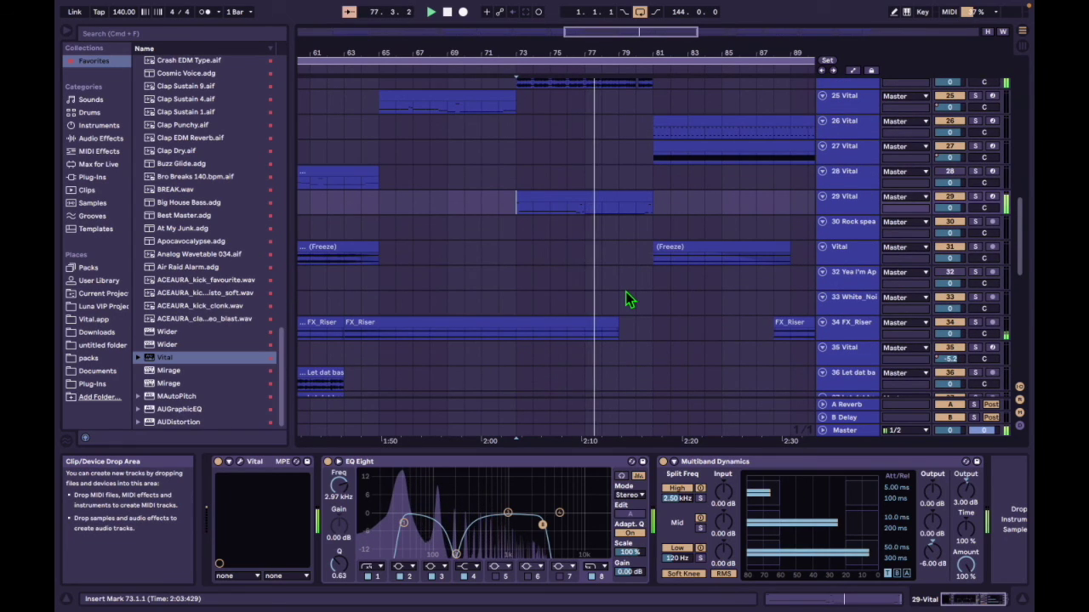
{"action": "scroll", "coordinate": [625, 299], "scroll_direction": "up", "scroll_amount": 3}
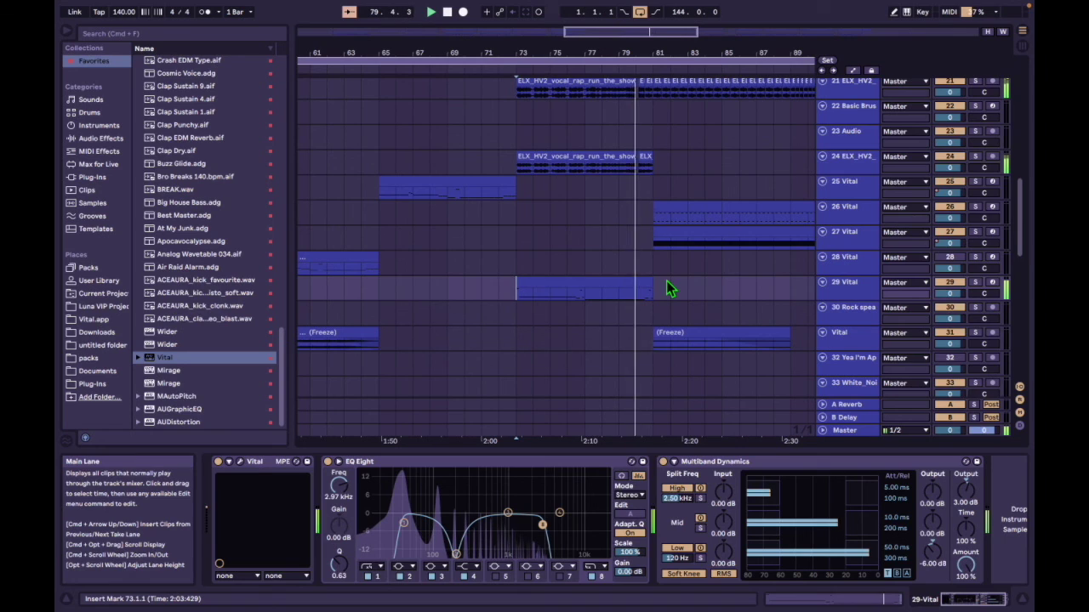
{"action": "left_click", "coordinate": [976, 284]}
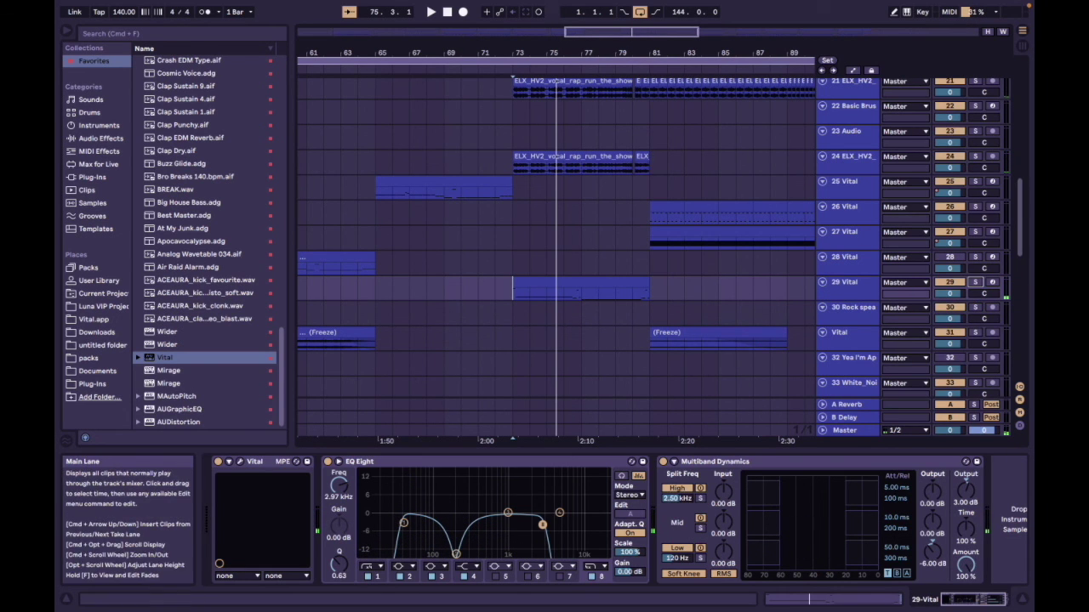
{"action": "left_click", "coordinate": [989, 600]}
{"action": "left_click", "coordinate": [511, 294]}
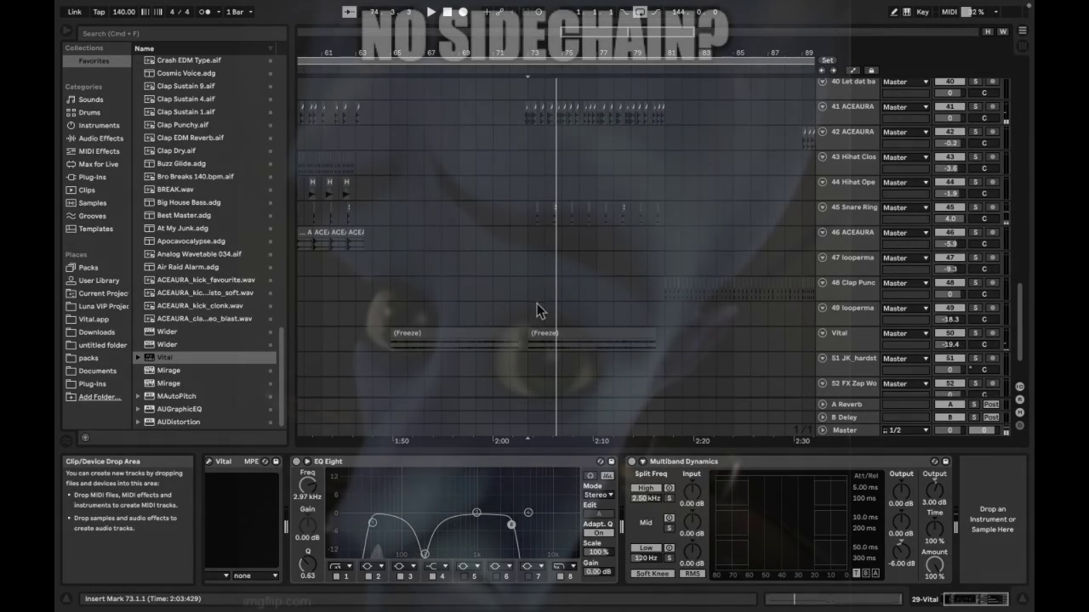
Step: Solo Vital track 3 and play its clip from bar 73
{"action": "scroll", "coordinate": [537, 326], "scroll_direction": "up", "scroll_amount": 10}
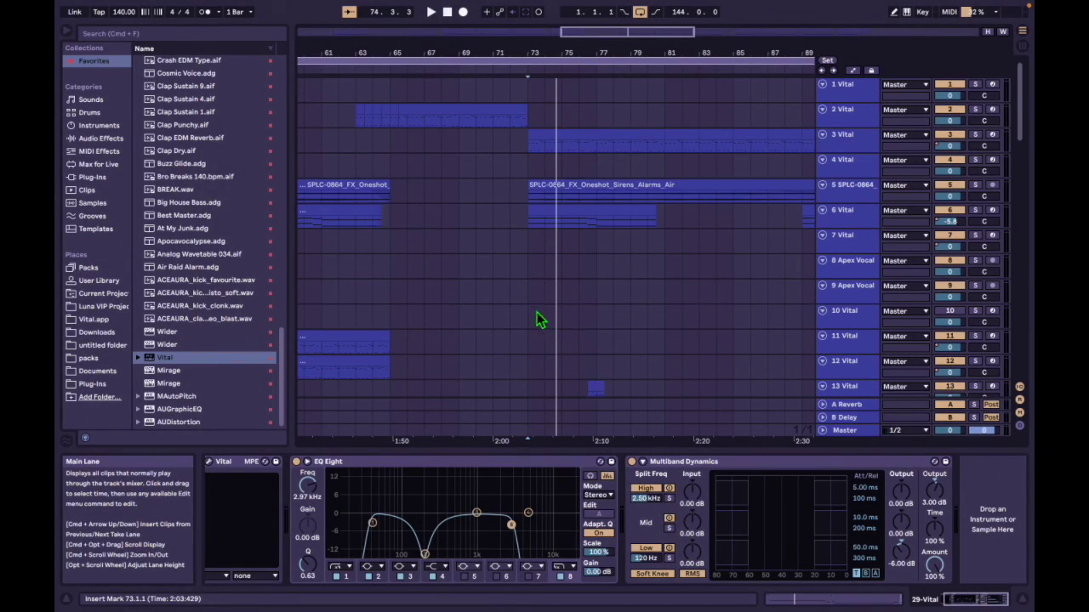
{"action": "scroll", "coordinate": [531, 211], "scroll_direction": "down", "scroll_amount": 8}
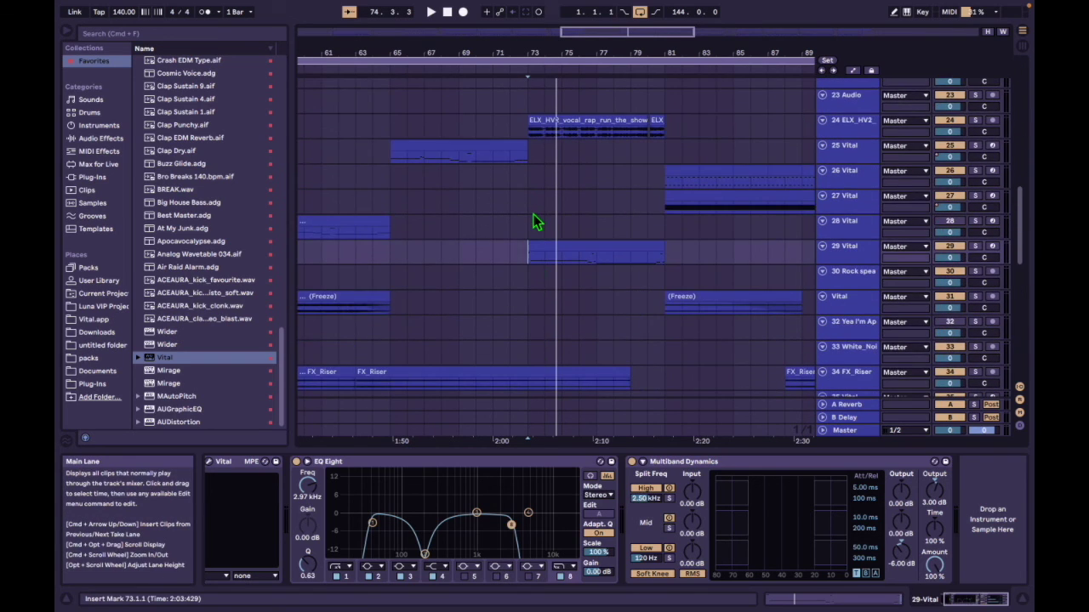
{"action": "scroll", "coordinate": [534, 213], "scroll_direction": "up", "scroll_amount": 8}
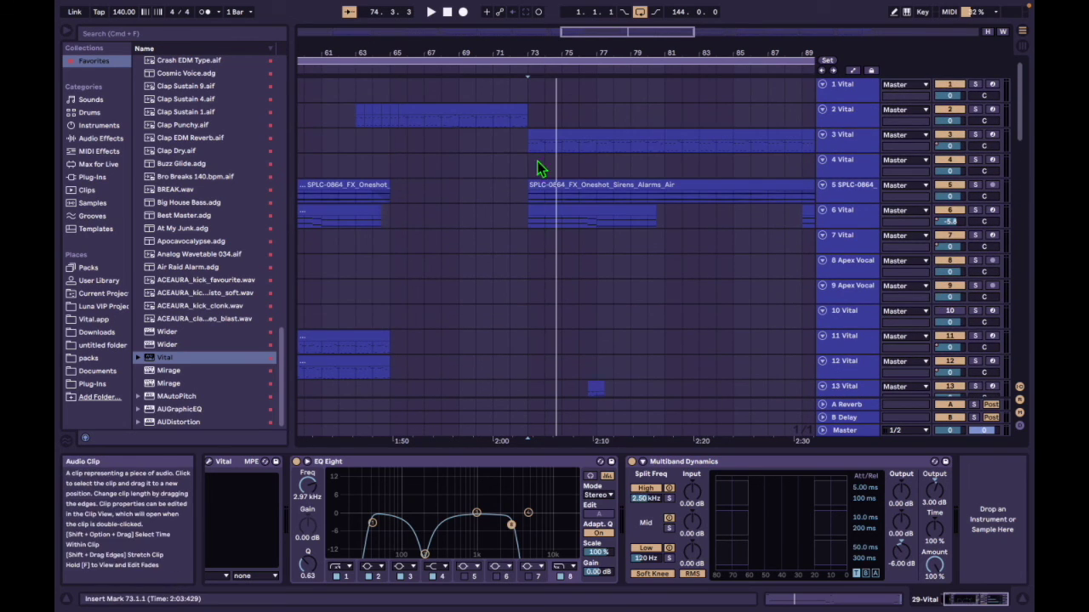
{"action": "left_click", "coordinate": [529, 149]}
{"action": "left_click_drag", "start_coordinate": [527, 115], "coordinate": [408, 115]}
{"action": "left_click", "coordinate": [527, 145]}
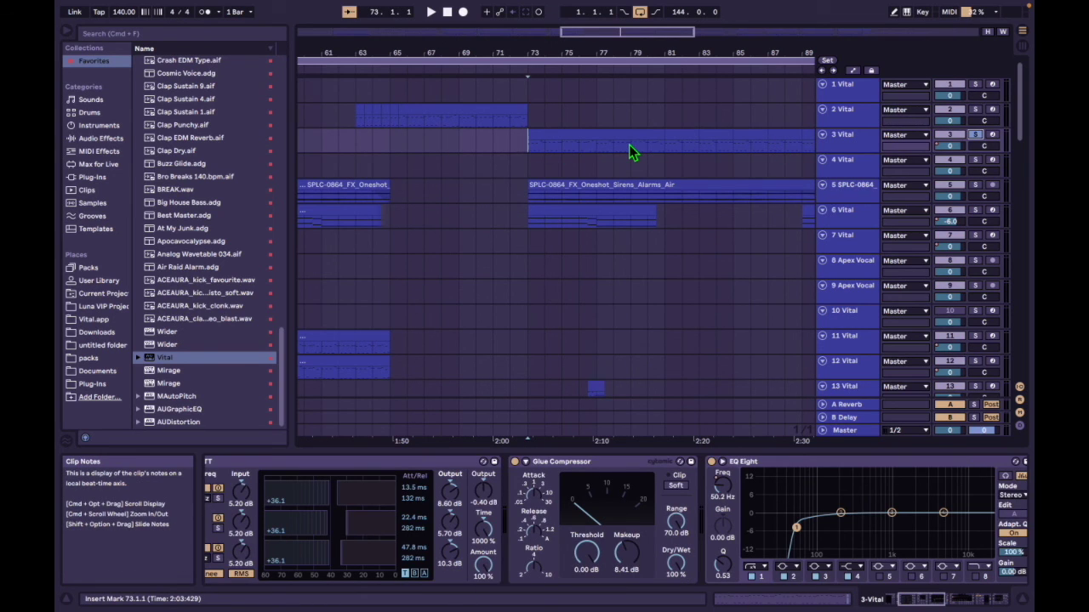
{"action": "key", "text": "space"}
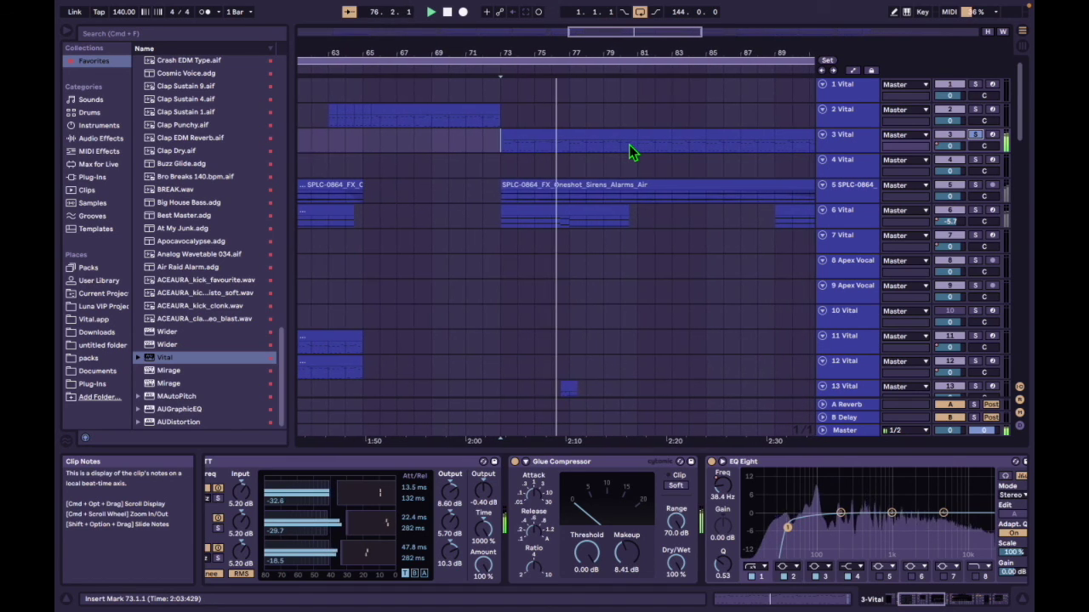
Step: Select the start of the Vital track 6 clip at bar 73 and play the full mix with track 3 unsoloed
{"action": "left_click", "coordinate": [415, 213]}
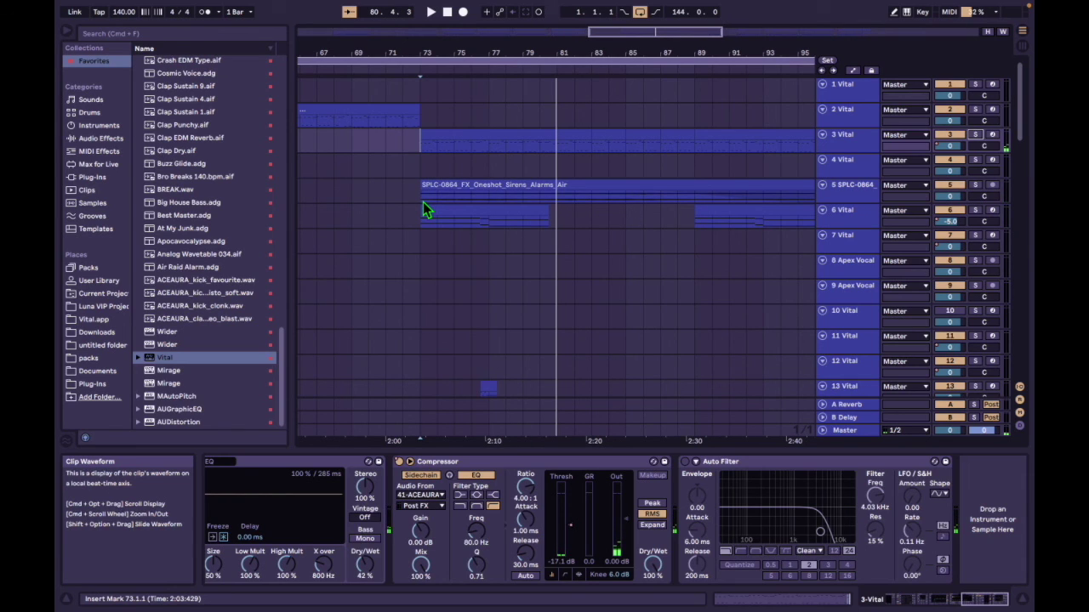
{"action": "left_click", "coordinate": [420, 221]}
{"action": "key", "text": "space"}
{"action": "scroll", "coordinate": [426, 213], "scroll_direction": "down", "scroll_amount": 3}
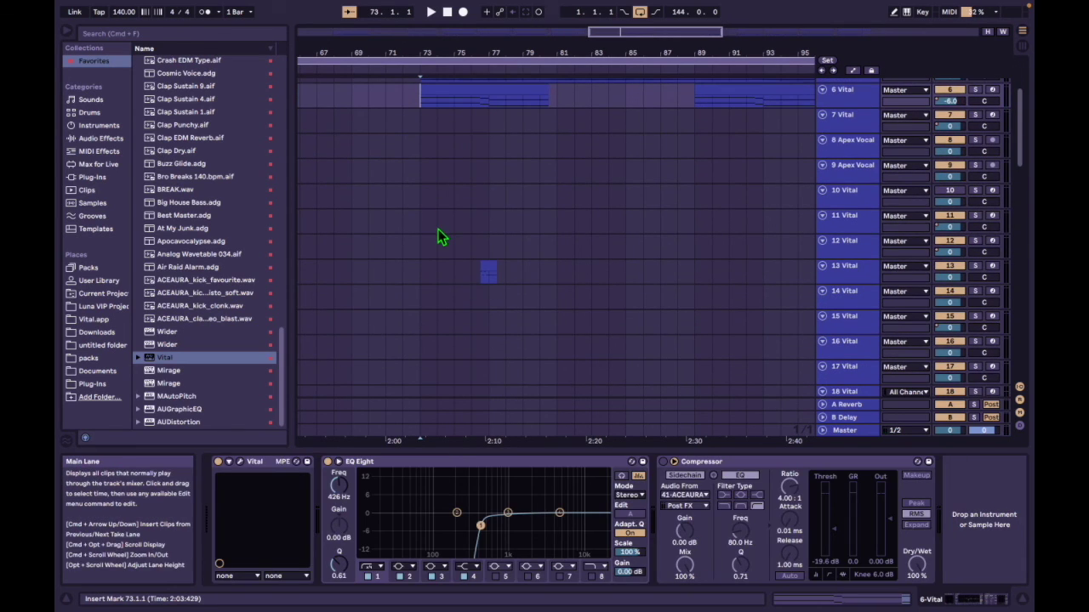
{"action": "scroll", "coordinate": [438, 237], "scroll_direction": "up", "scroll_amount": 3}
{"action": "key", "text": "space"}
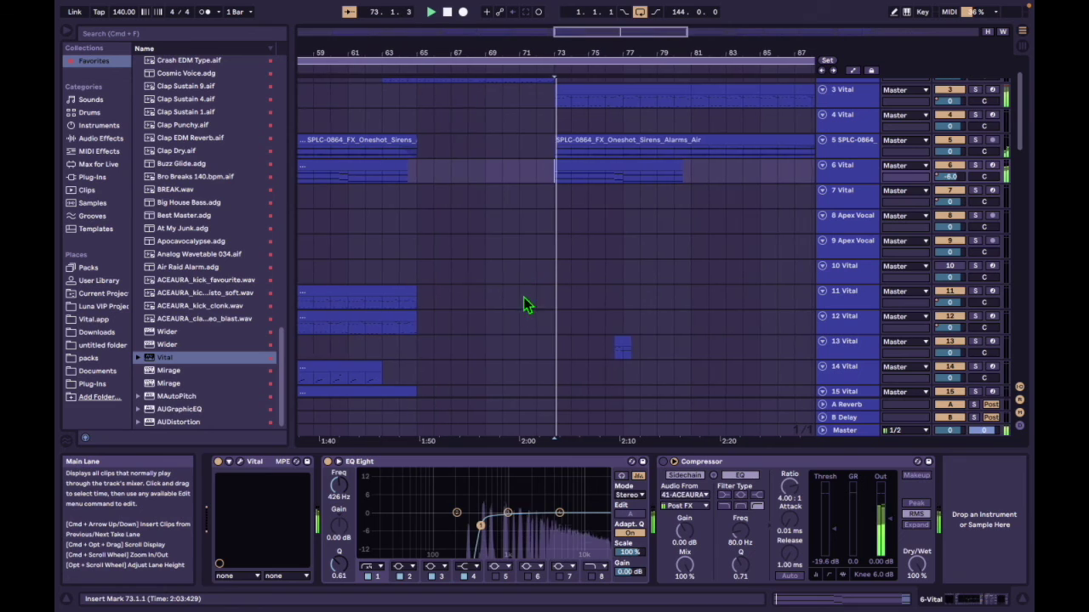
Step: Solo Vital track 13, play its short clip from bar 76.3, and open its Vital plug-in window
{"action": "left_click", "coordinate": [606, 350]}
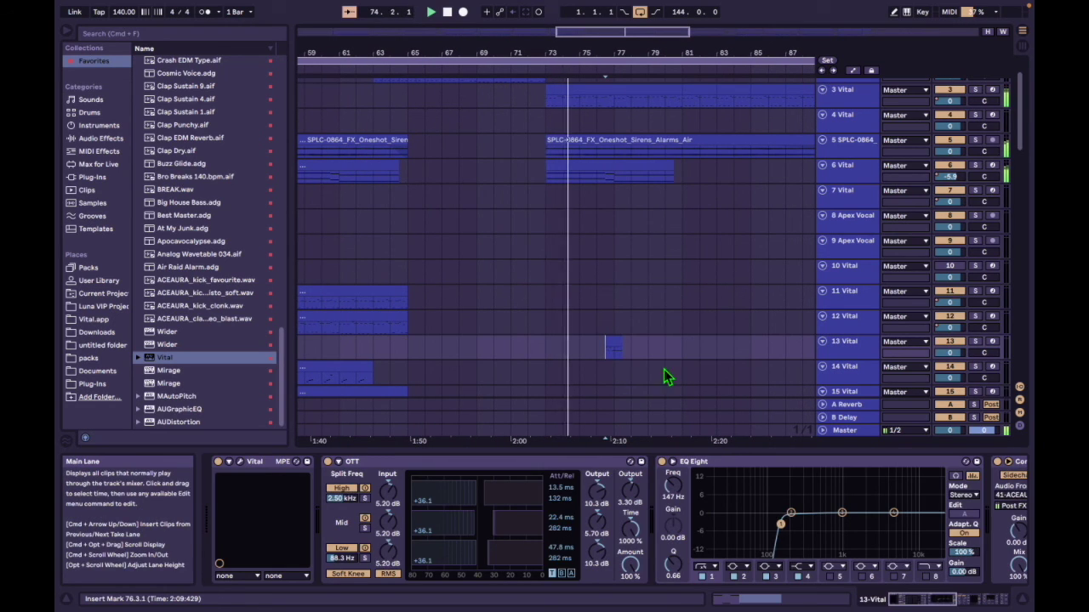
{"action": "left_click", "coordinate": [977, 342]}
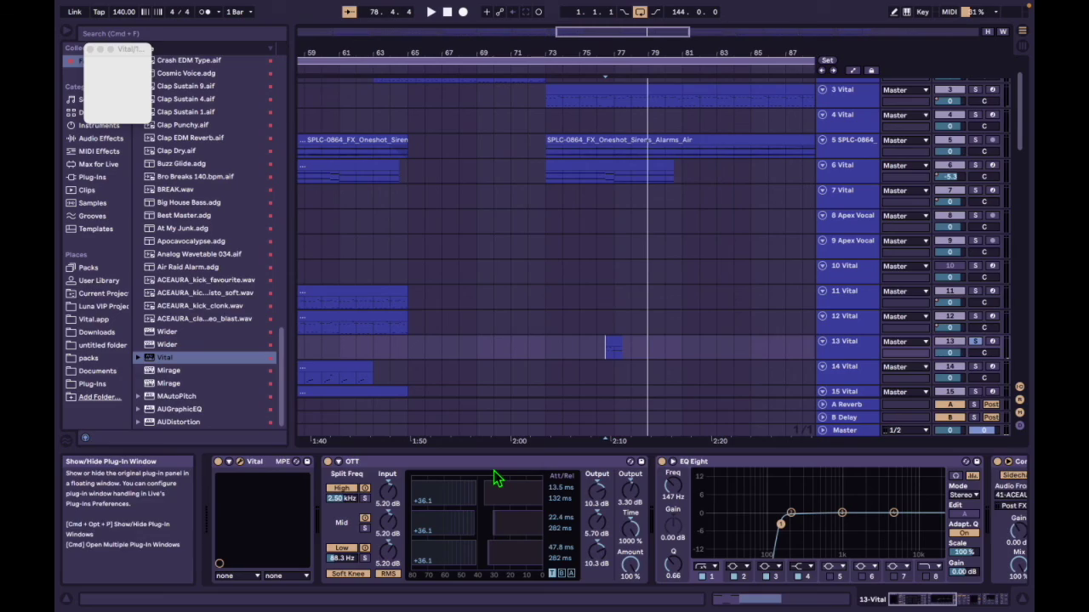
{"action": "key", "text": "super+alt+p"}
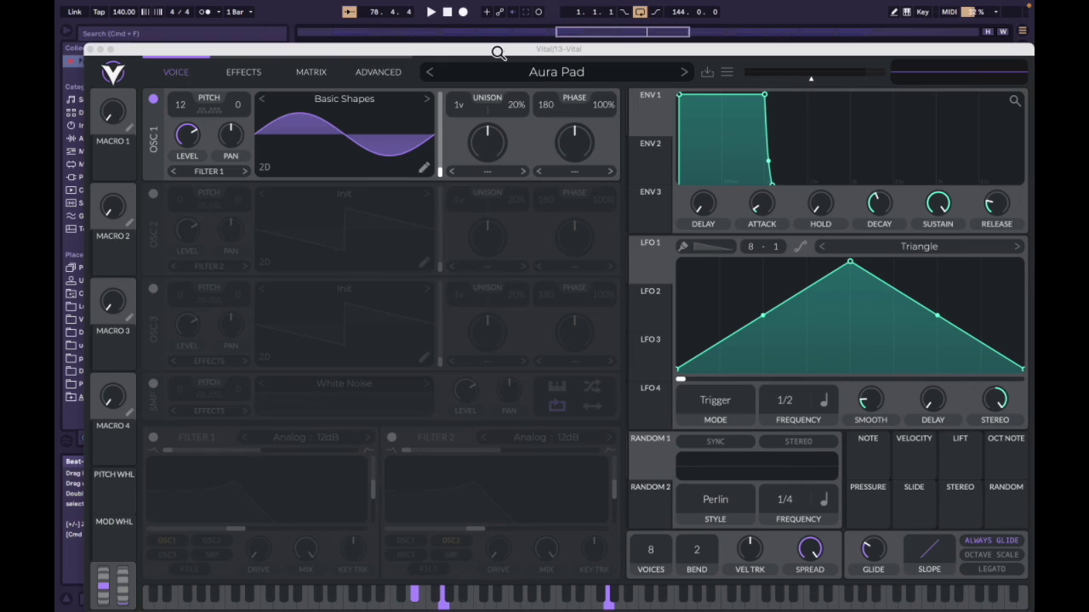
Step: Inspect the Matrix, Advanced, Effects and Voice pages of the Aura Pad preset and close the plug-in window
{"action": "left_click_drag", "start_coordinate": [498, 54], "coordinate": [532, 26]}
{"action": "left_click", "coordinate": [357, 47]}
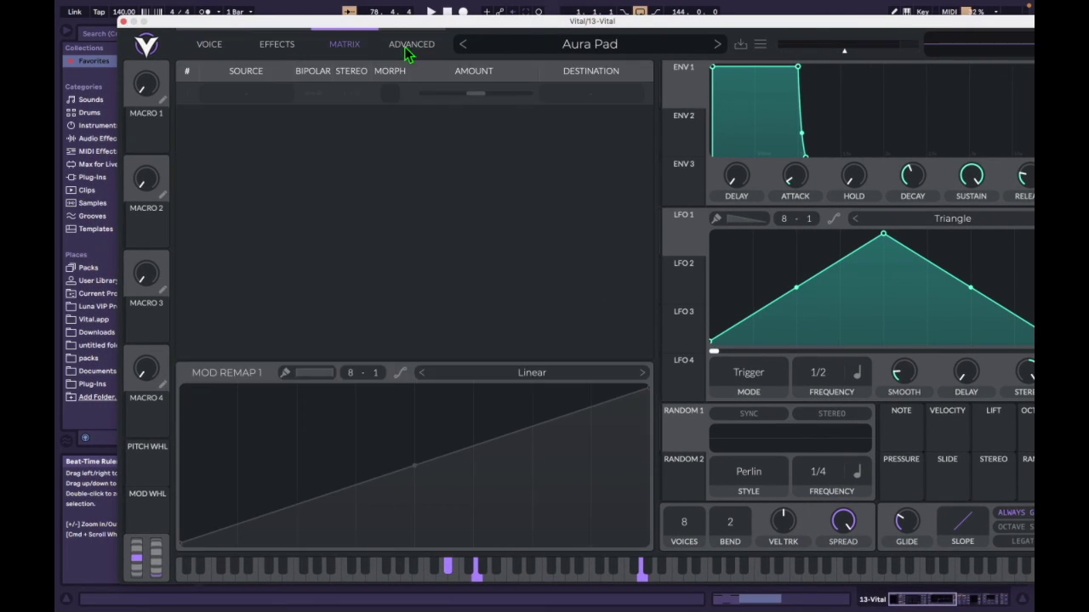
{"action": "left_click", "coordinate": [409, 47]}
{"action": "left_click", "coordinate": [272, 47]}
{"action": "left_click", "coordinate": [195, 50]}
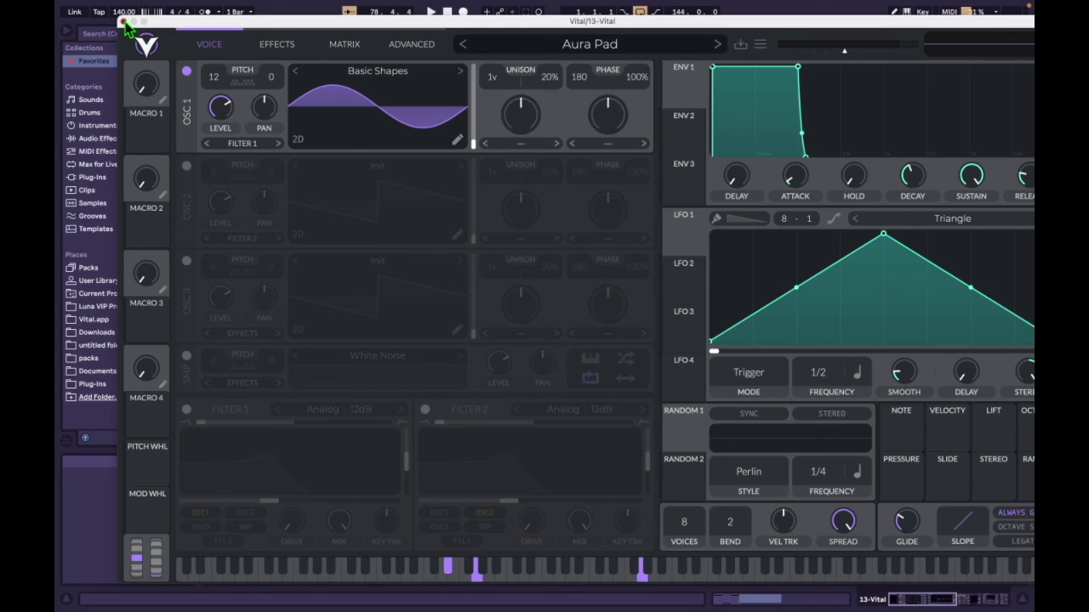
{"action": "left_click", "coordinate": [124, 22]}
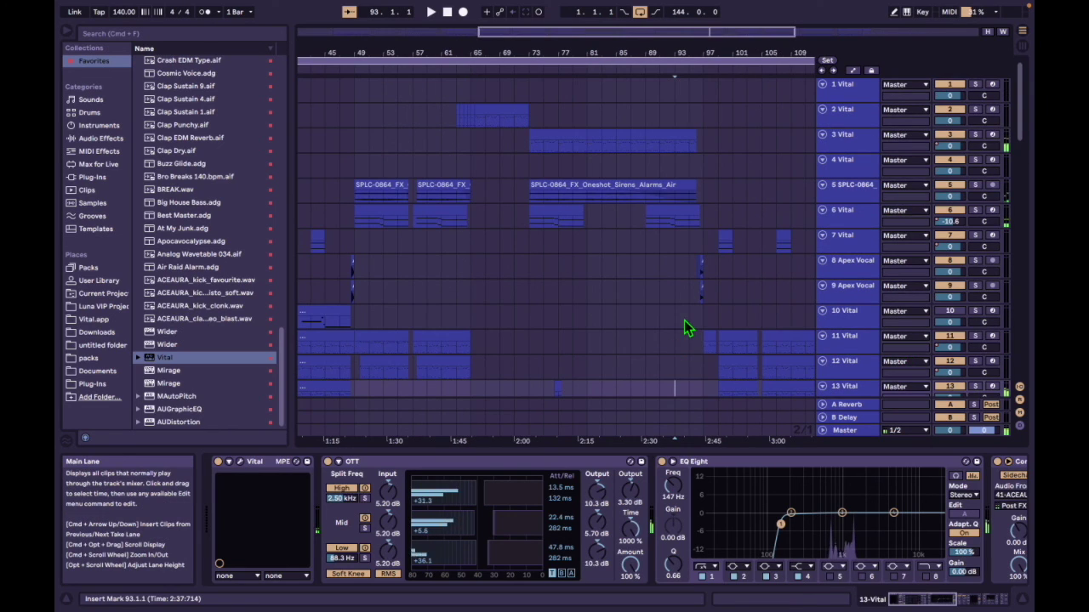
Step: Play the full mix from bar 97 and look through the tracks down to the end of the arrangement
{"action": "scroll", "coordinate": [695, 350], "scroll_direction": "down", "scroll_amount": 5}
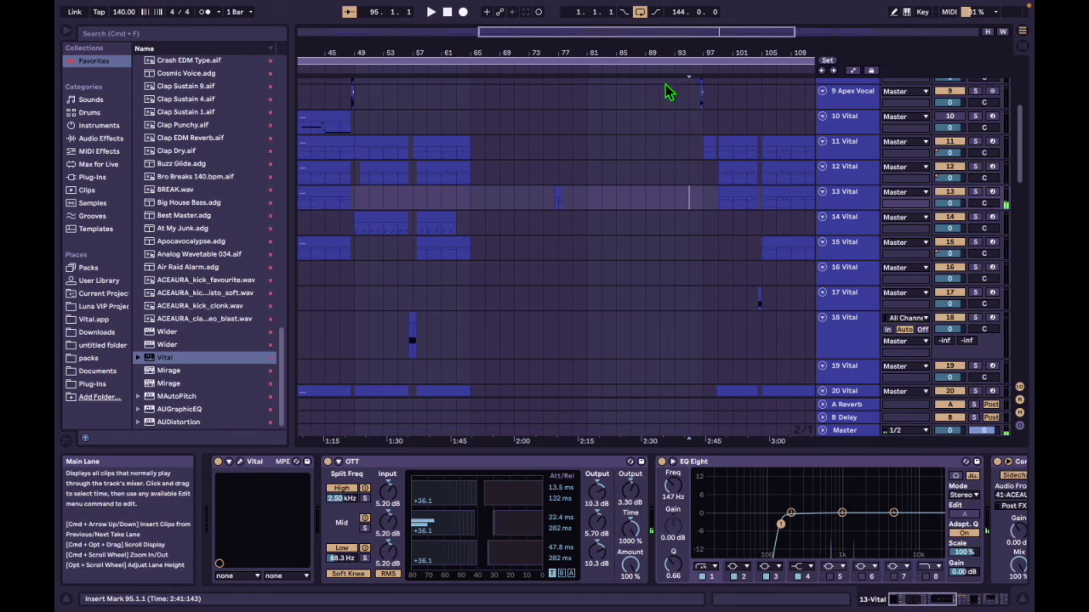
{"action": "scroll", "coordinate": [551, 219], "scroll_direction": "right", "scroll_amount": 5}
{"action": "left_click", "coordinate": [537, 210]}
{"action": "scroll", "coordinate": [537, 210], "scroll_direction": "left", "scroll_amount": 1}
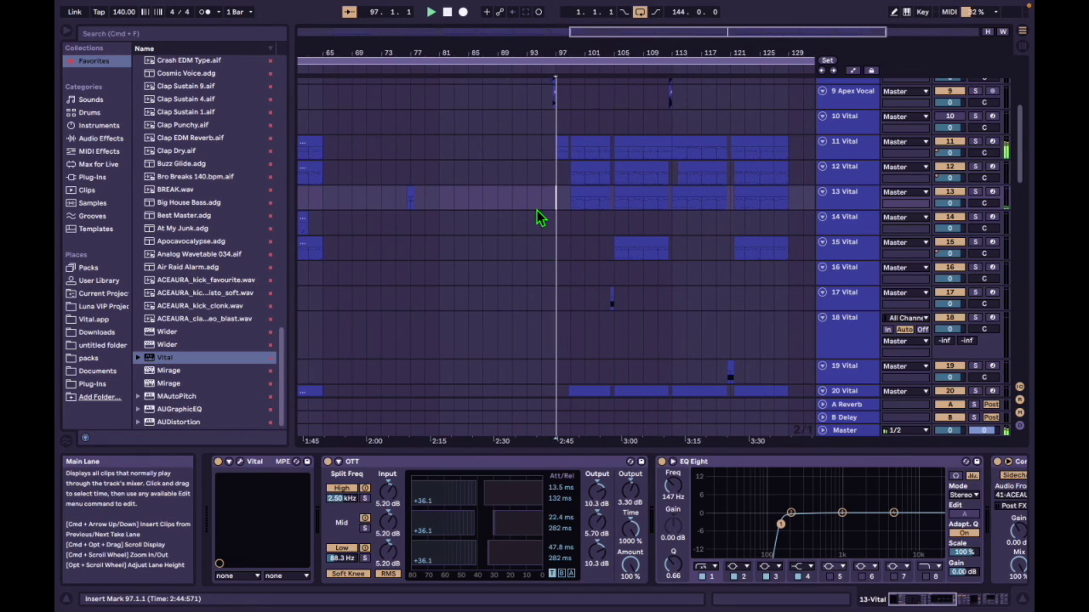
{"action": "scroll", "coordinate": [545, 221], "scroll_direction": "down", "scroll_amount": 10}
{"action": "scroll", "coordinate": [548, 225], "scroll_direction": "down", "scroll_amount": 10}
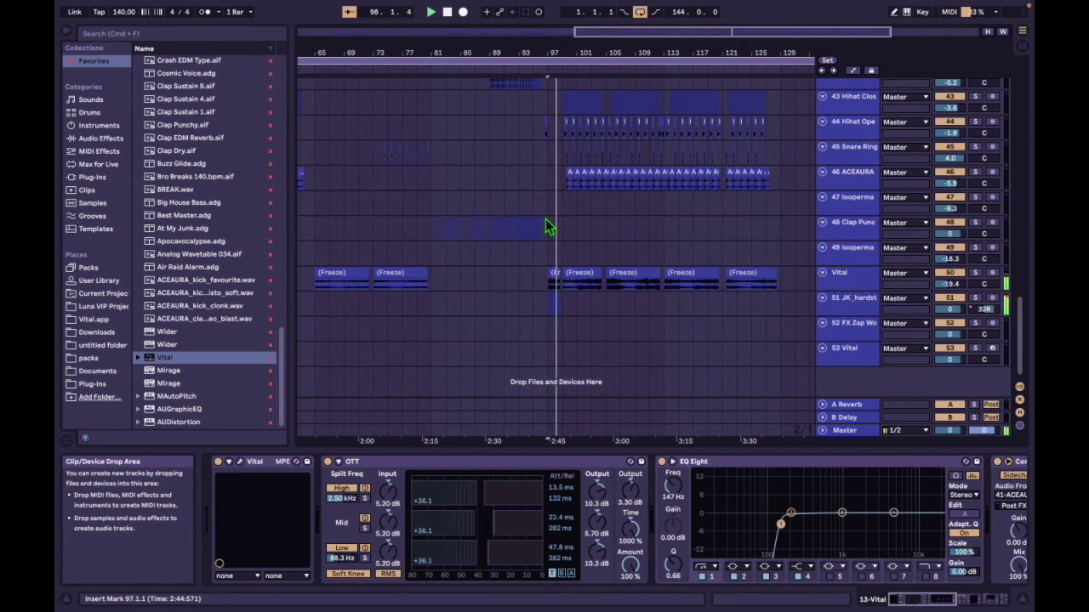
Step: Solo the JK_hardstyle_kick track 51, play it from bar 97, and view its Auto Filter
{"action": "left_click", "coordinate": [545, 318]}
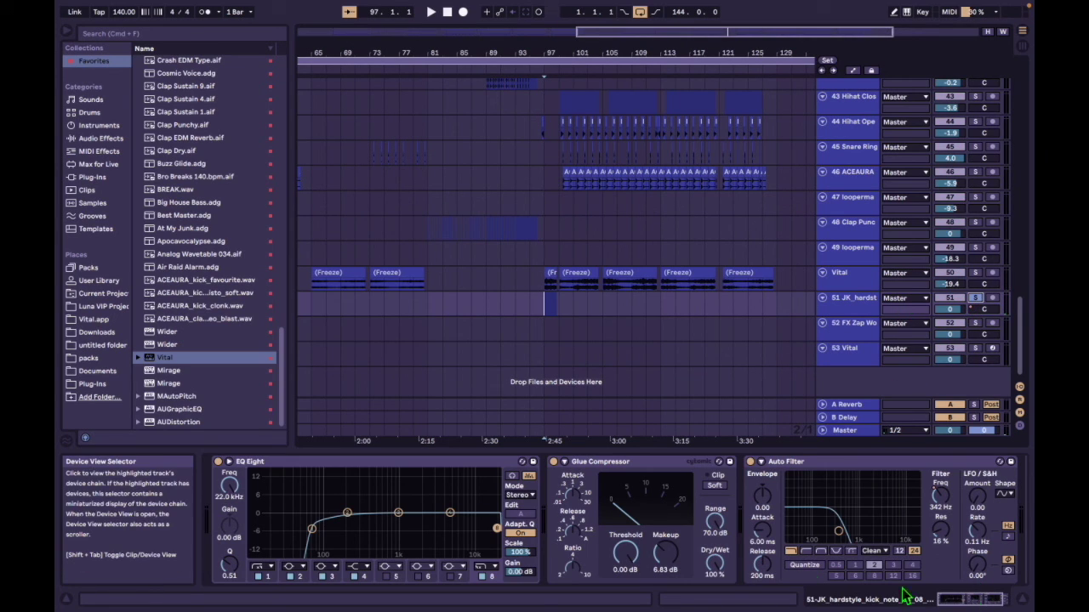
{"action": "key", "text": "space"}
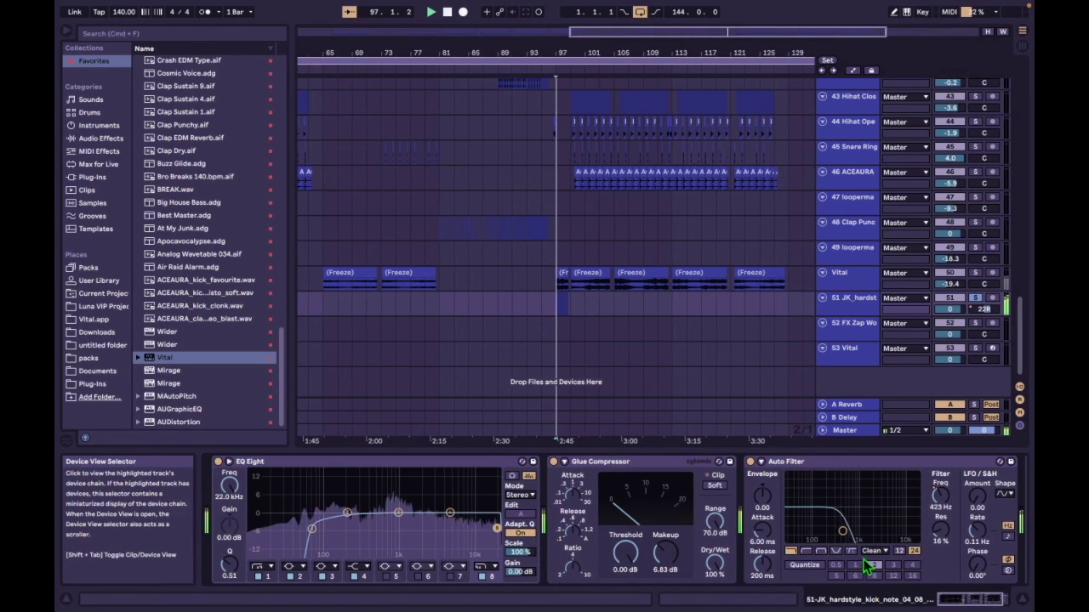
{"action": "scroll", "coordinate": [935, 563], "scroll_direction": "right", "scroll_amount": 3}
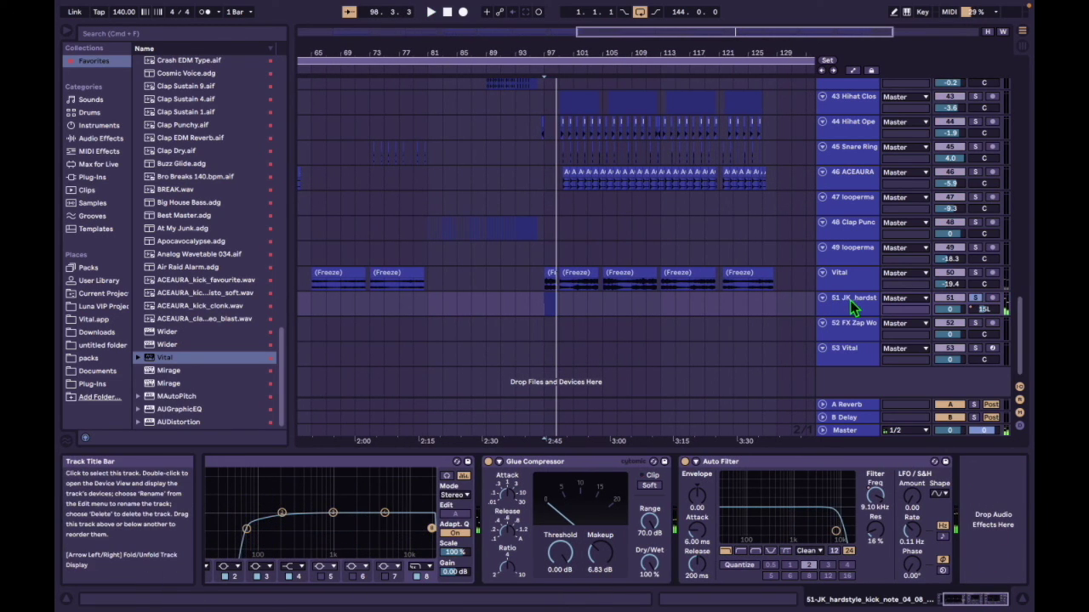
Step: Enlarge track 51, show its Track Panning automation, play the kick clips from bar 97, and hide the automation again
{"action": "left_click", "coordinate": [822, 298]}
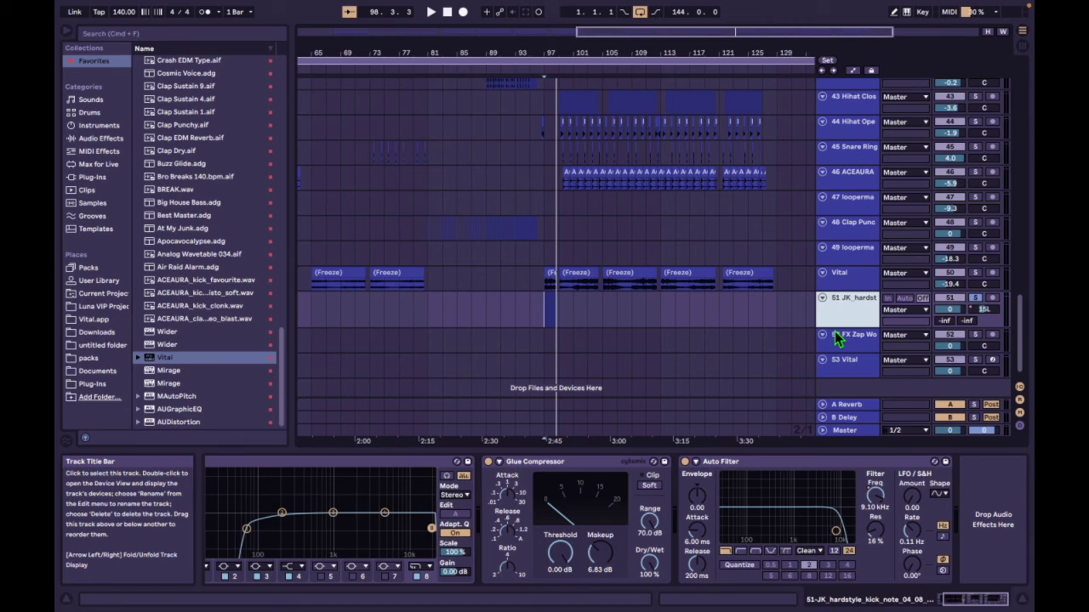
{"action": "key", "text": "a"}
{"action": "left_click_drag", "start_coordinate": [612, 32], "coordinate": [732, 33]}
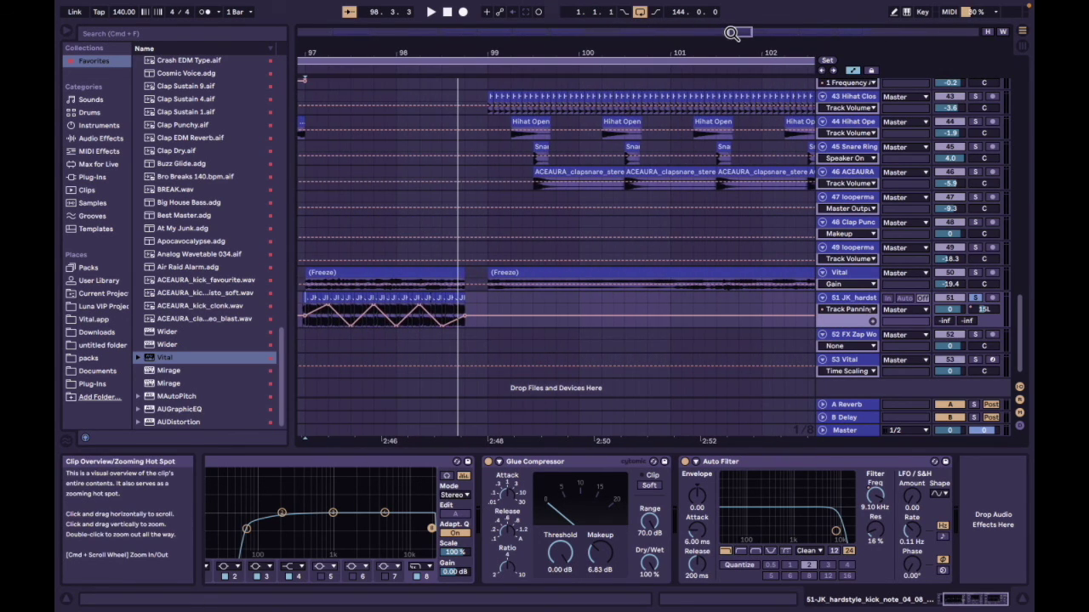
{"action": "key", "text": "space"}
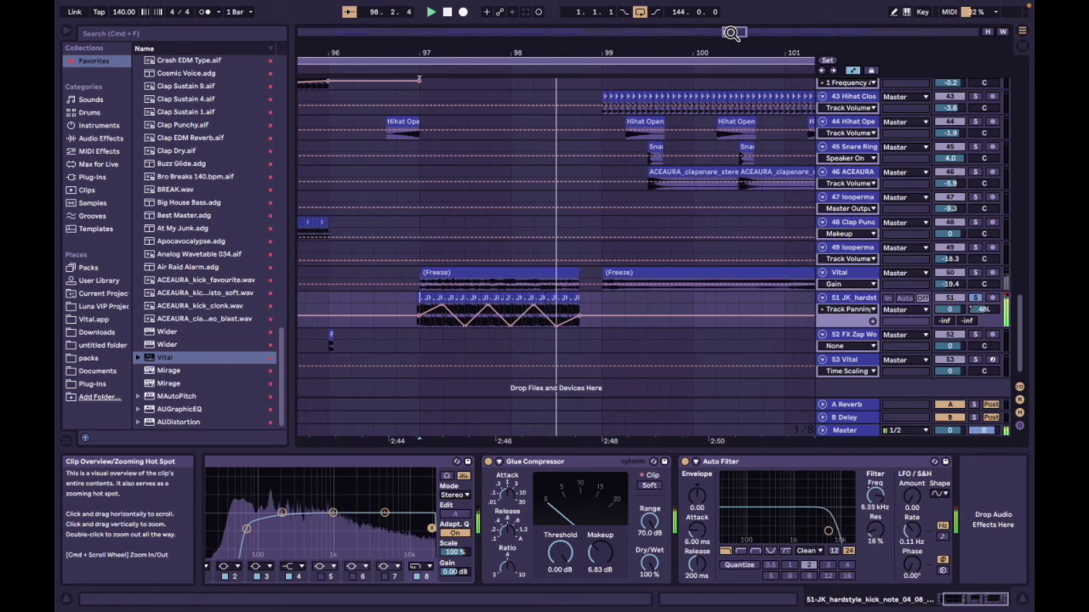
{"action": "key", "text": "a"}
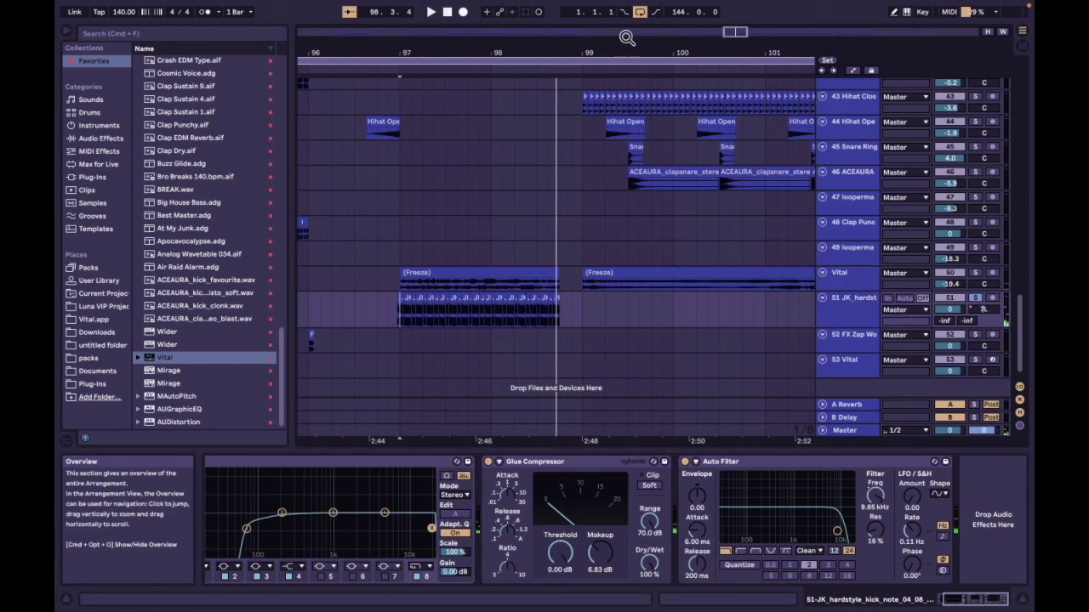
Step: Solo the ELX_HV2 vocal track 21, play its clip from bar 97, and unsolo it
{"action": "left_click_drag", "start_coordinate": [753, 34], "coordinate": [754, 25]}
{"action": "key", "text": "space"}
{"action": "left_click", "coordinate": [474, 286]}
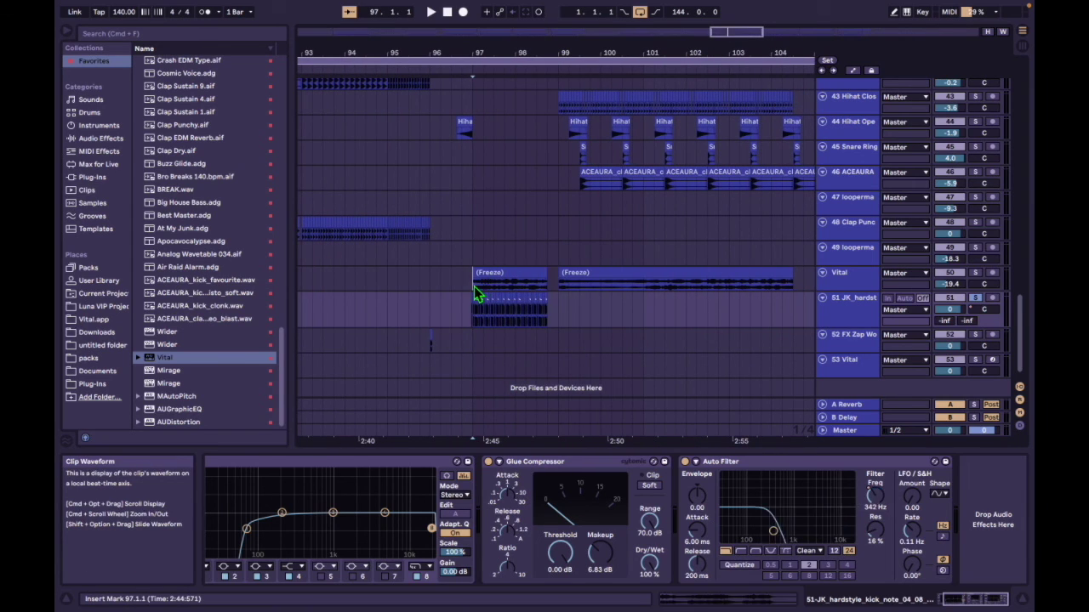
{"action": "scroll", "coordinate": [473, 286], "scroll_direction": "up", "scroll_amount": 10}
{"action": "scroll", "coordinate": [476, 289], "scroll_direction": "up", "scroll_amount": 3}
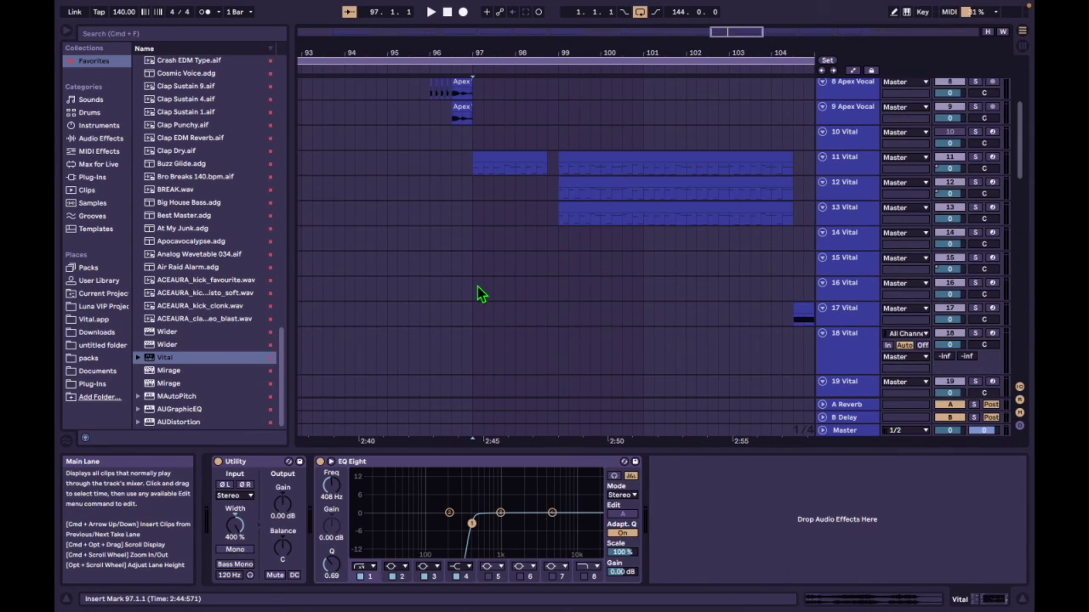
{"action": "left_click", "coordinate": [476, 241]}
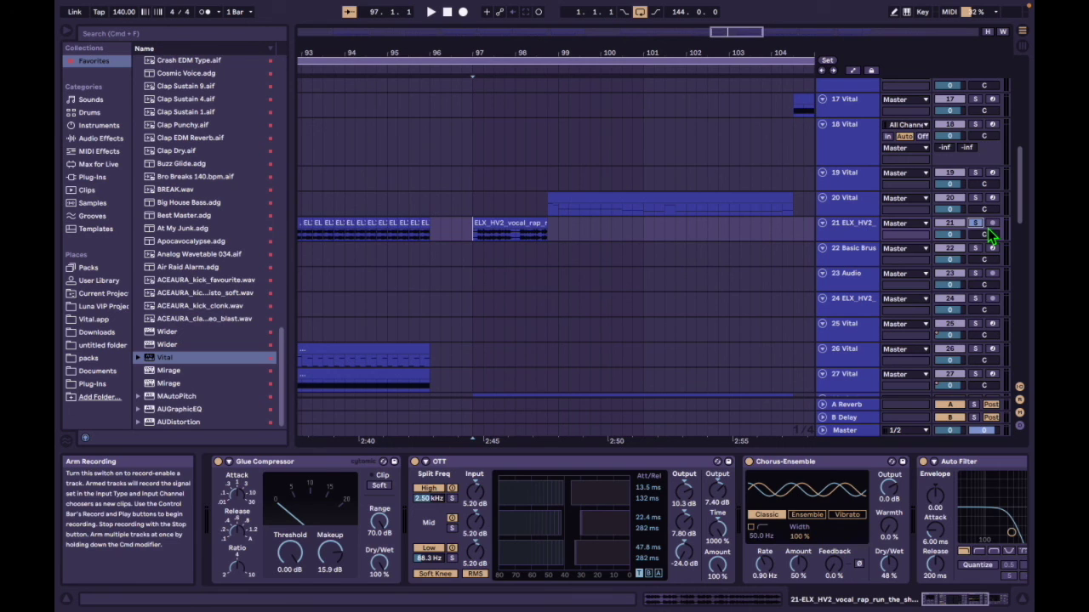
{"action": "key", "text": "space"}
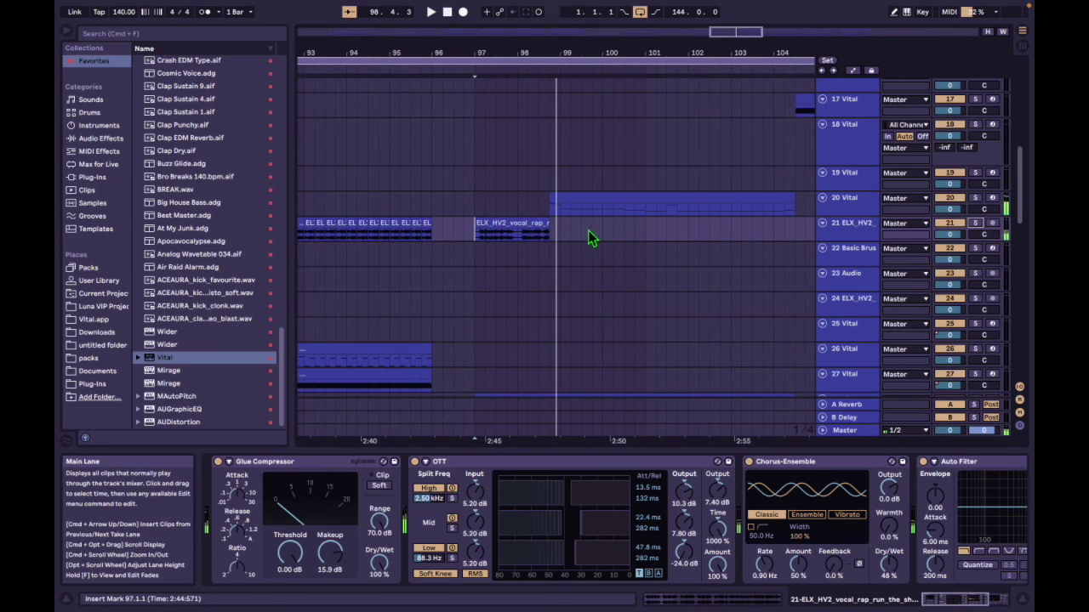
Step: Solo Vital track 20, play its clip from 98.4.1, and unsolo it
{"action": "key", "text": "space"}
{"action": "left_click", "coordinate": [557, 207]}
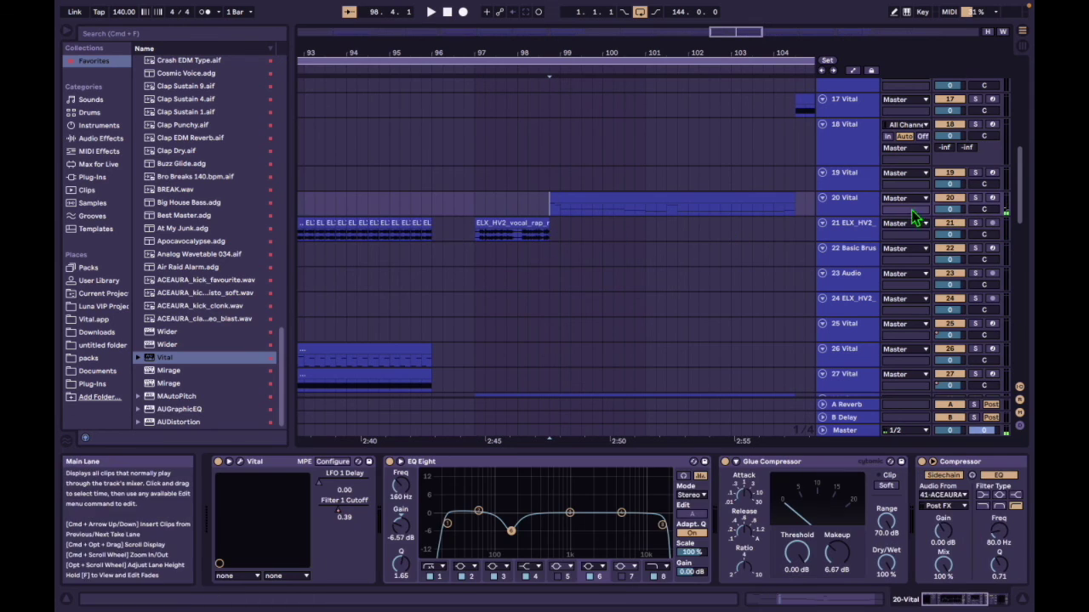
{"action": "left_click", "coordinate": [975, 197]}
{"action": "key", "text": "space"}
{"action": "key", "text": "space"}
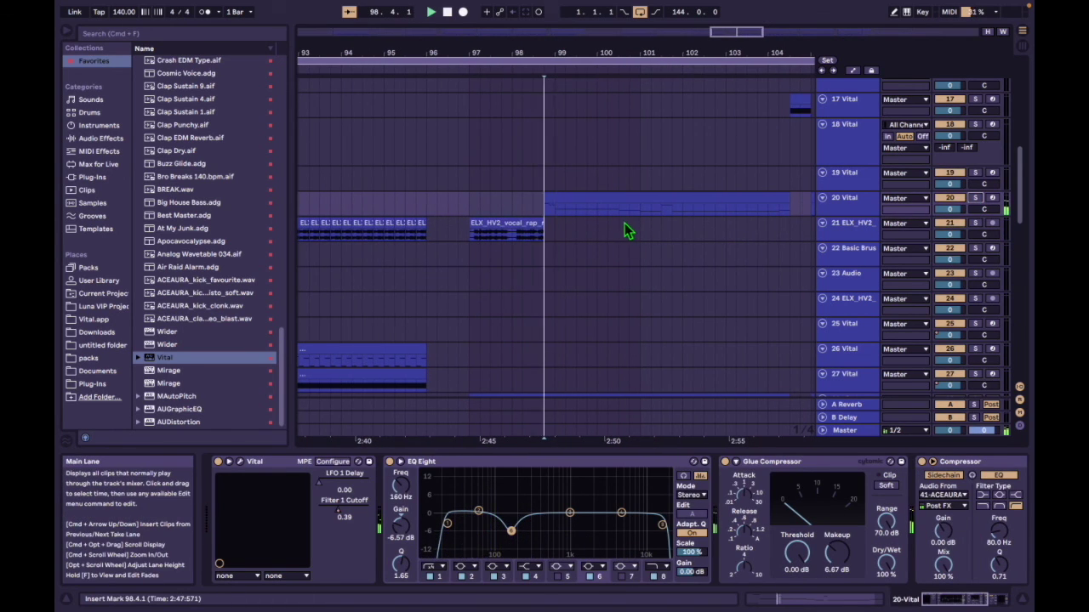
{"action": "key", "text": "space"}
Step: Play the full mix through bar 104, viewing the effects on ACEAURA kick track 41 and Vital track 11
{"action": "scroll", "coordinate": [543, 254], "scroll_direction": "down", "scroll_amount": 10}
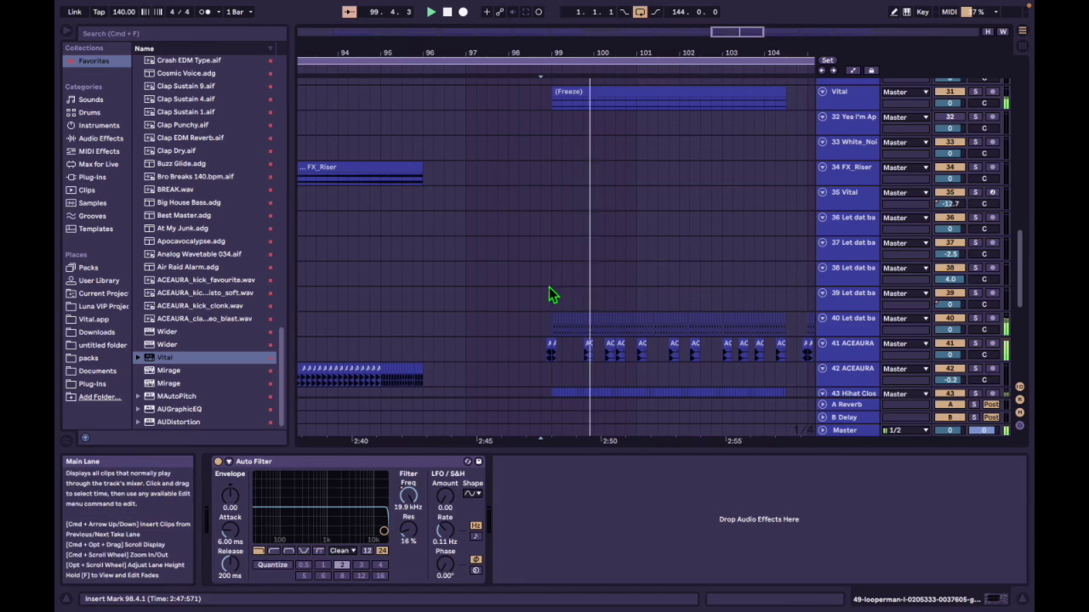
{"action": "left_click", "coordinate": [549, 361]}
{"action": "scroll", "coordinate": [651, 196], "scroll_direction": "up", "scroll_amount": 12}
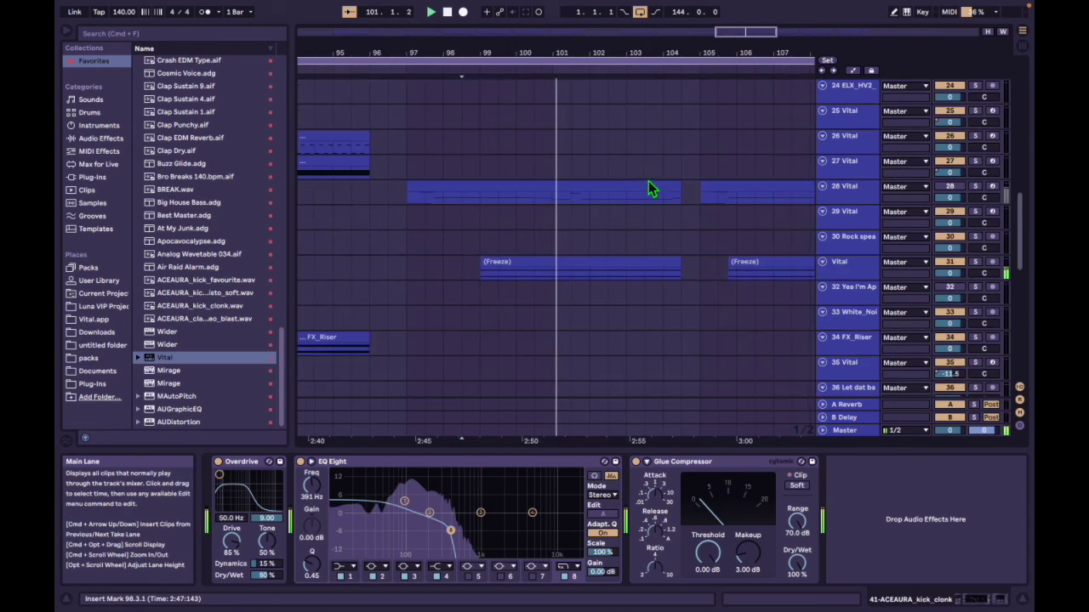
{"action": "scroll", "coordinate": [648, 197], "scroll_direction": "up", "scroll_amount": 5}
{"action": "left_click", "coordinate": [445, 255]}
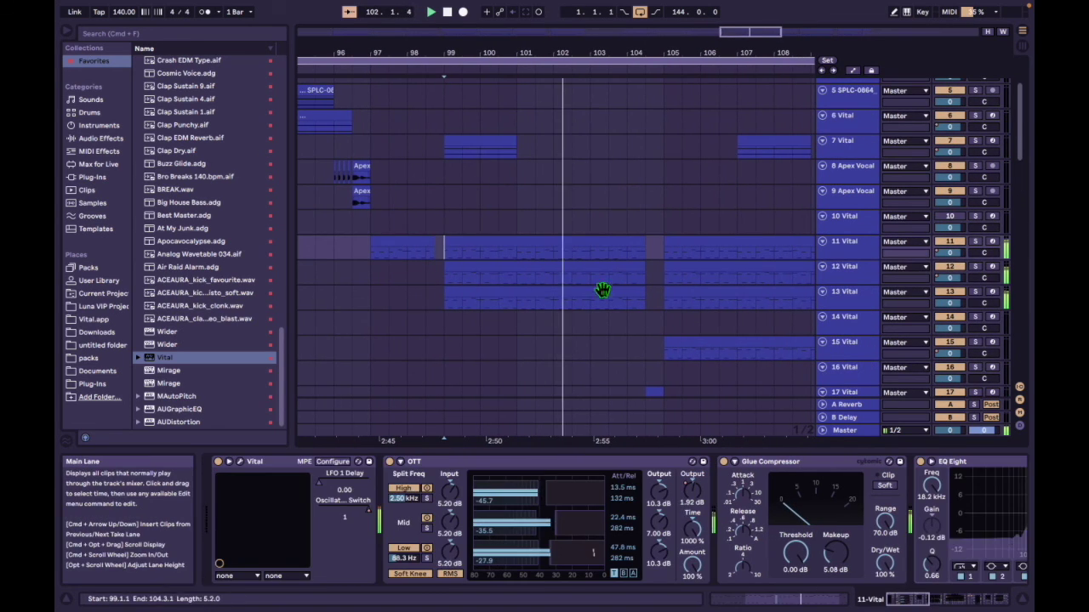
{"action": "left_click_drag", "start_coordinate": [768, 33], "coordinate": [786, 34]}
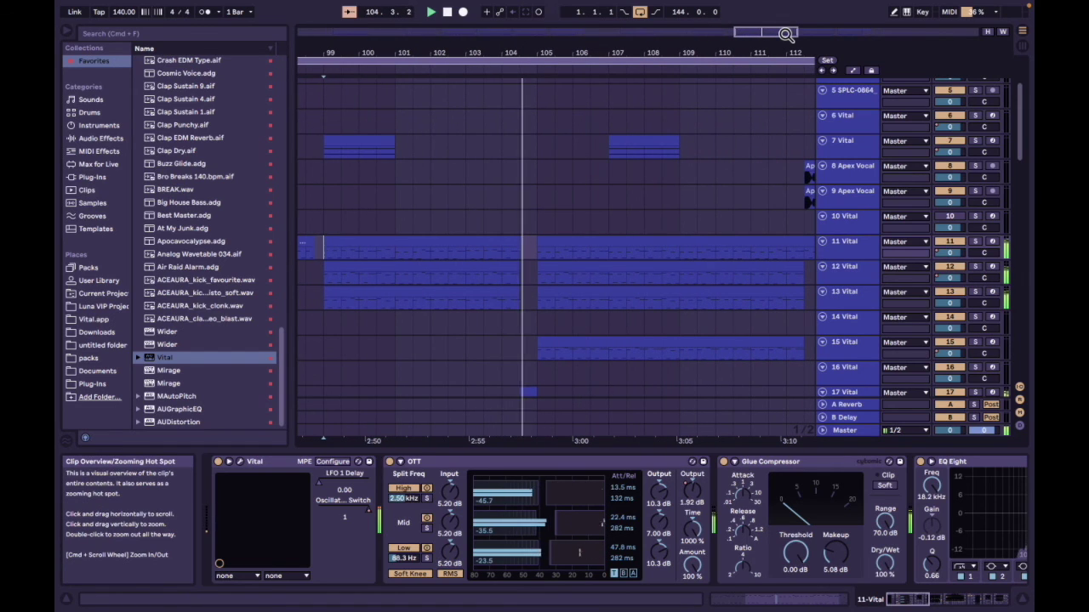
Step: Solo Vital track 17 and play its short clip from 104.3.1
{"action": "scroll", "coordinate": [476, 212], "scroll_direction": "down", "scroll_amount": 5}
{"action": "left_click", "coordinate": [526, 271]}
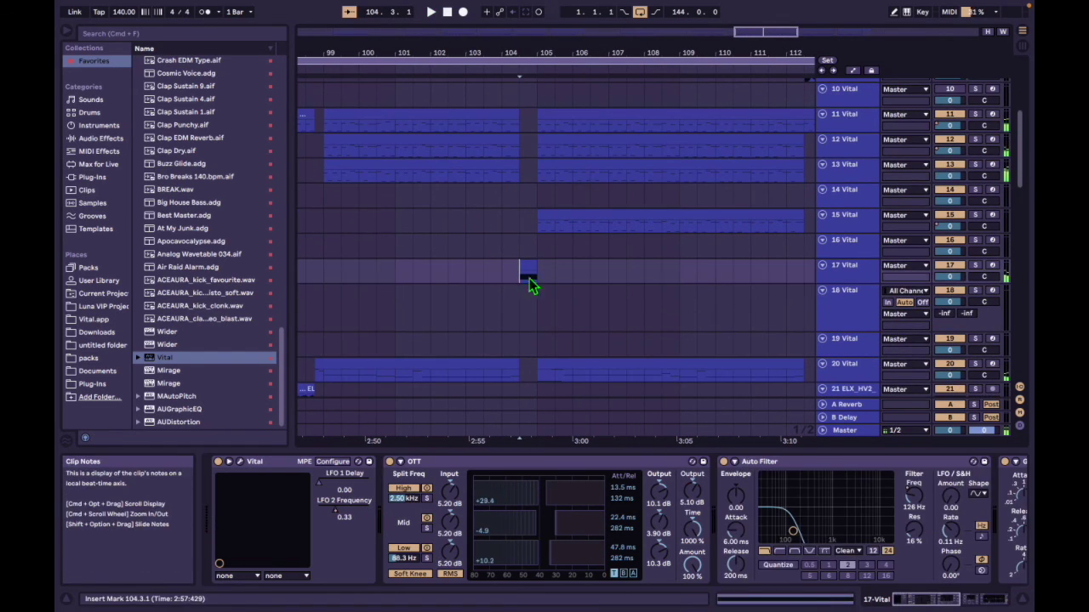
{"action": "key", "text": "space"}
{"action": "left_click", "coordinate": [975, 265]}
{"action": "key", "text": "space"}
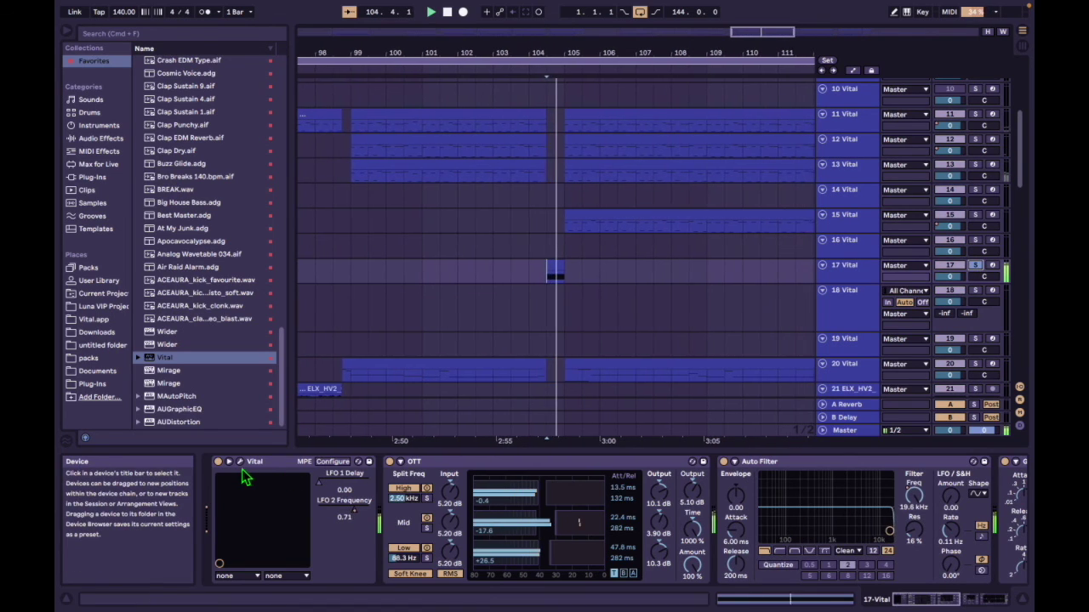
Step: Inspect the Cinematic reese patch's oscillators and effects in track 17's Vital, close the plugin, and unsolo the track
{"action": "left_click", "coordinate": [240, 464]}
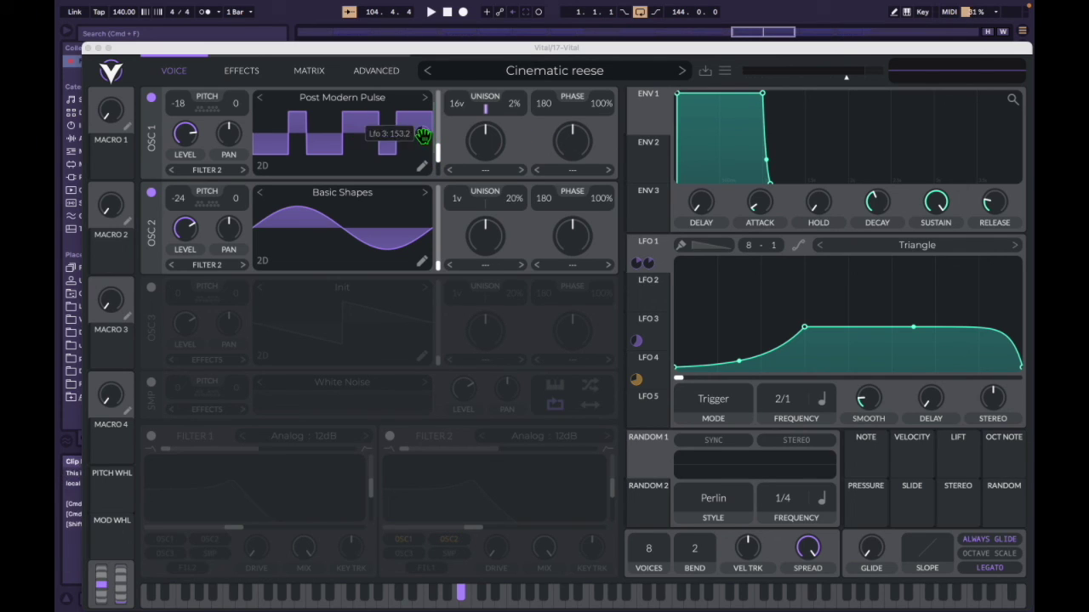
{"action": "mouse_move", "coordinate": [434, 153]}
{"action": "left_mouse_down"}
{"action": "mouse_move", "coordinate": [418, 141]}
{"action": "mouse_move", "coordinate": [416, 163]}
{"action": "left_mouse_up"}
{"action": "left_click", "coordinate": [247, 74]}
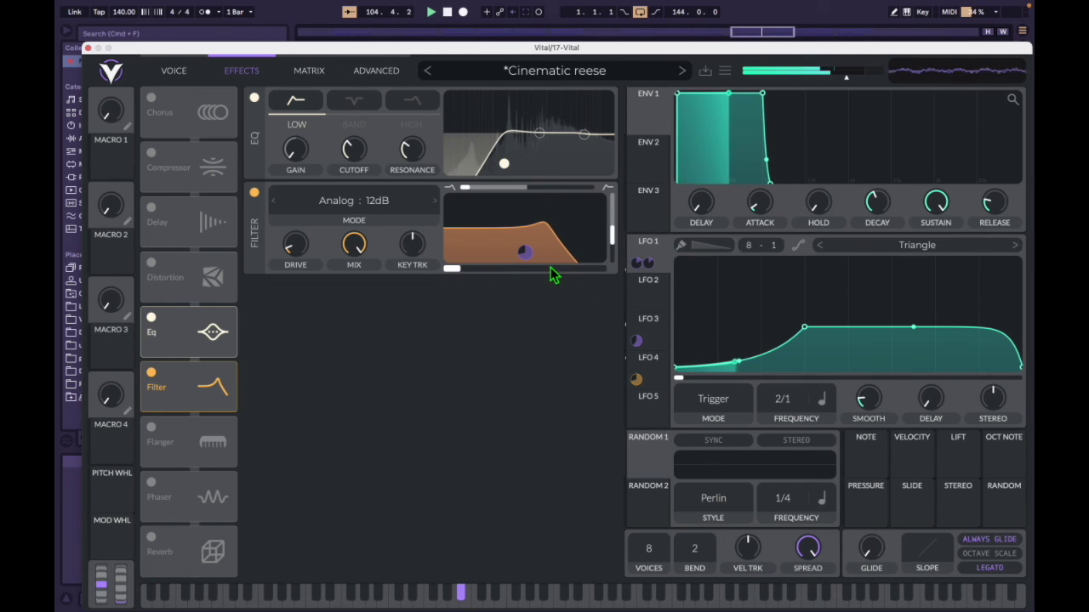
{"action": "key", "text": "super+alt+p"}
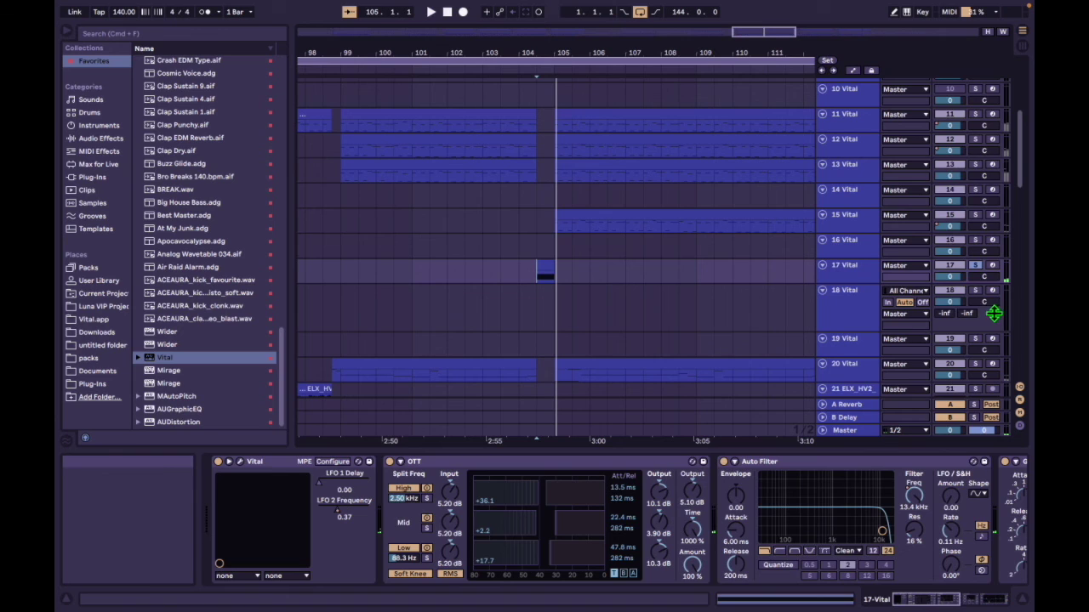
{"action": "left_click", "coordinate": [977, 266]}
Step: Play the full mix from bar 105 and look over the tracks below Vital track 17
{"action": "left_click", "coordinate": [559, 271]}
{"action": "left_click_drag", "start_coordinate": [557, 31], "coordinate": [554, 181]}
{"action": "scroll", "coordinate": [553, 181], "scroll_direction": "down", "scroll_amount": 5}
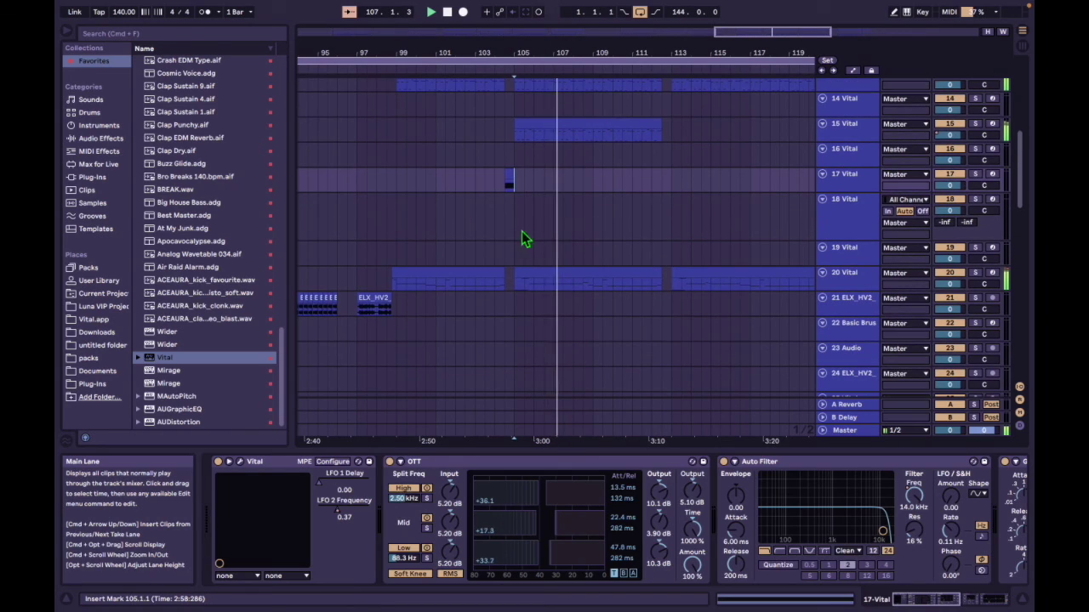
Step: Solo Vital track 20 and compare its clips by playing from bar 105 and from bar 41
{"action": "left_click", "coordinate": [520, 287]}
{"action": "left_click", "coordinate": [975, 273]}
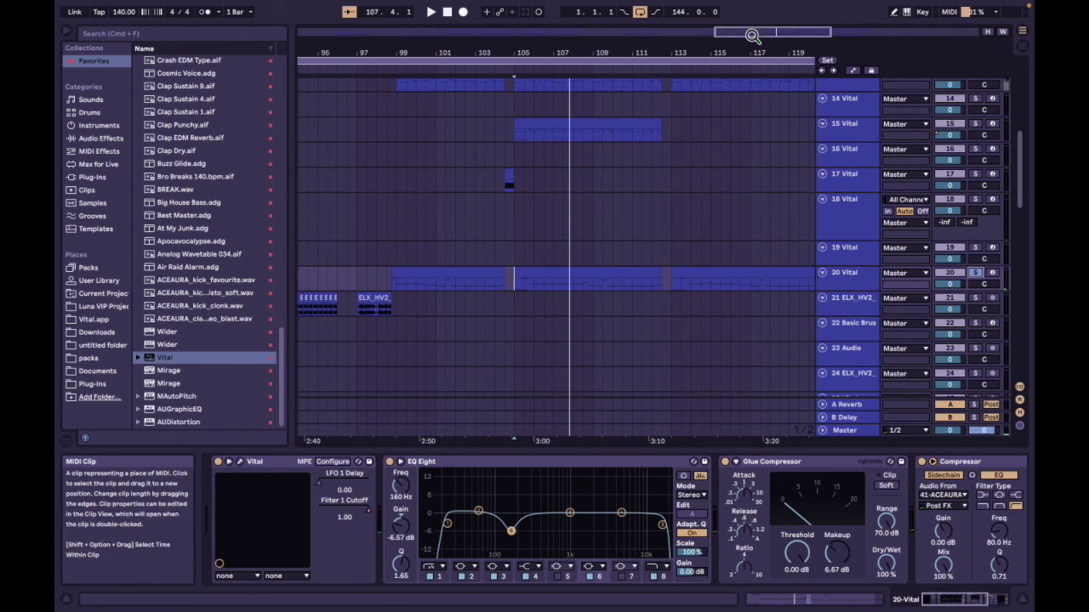
{"action": "left_click_drag", "start_coordinate": [749, 31], "coordinate": [705, 299]}
{"action": "key", "text": "space"}
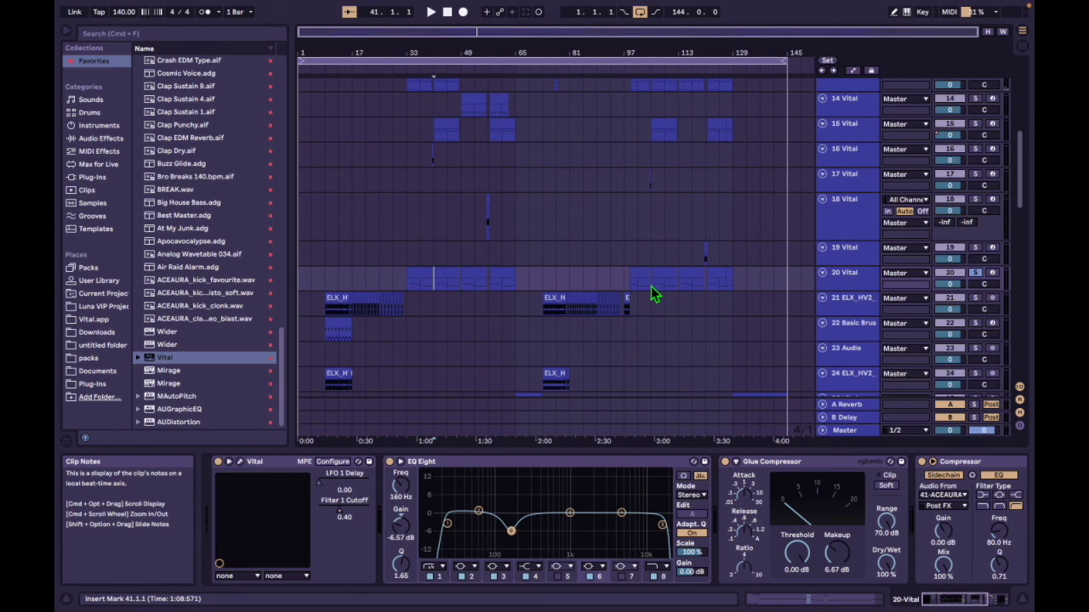
Step: Play soloed track 20 across the clip gap at 104.3.1 and view its Glue Compressor and sidechained Compressor
{"action": "left_click_drag", "start_coordinate": [614, 32], "coordinate": [665, 139]}
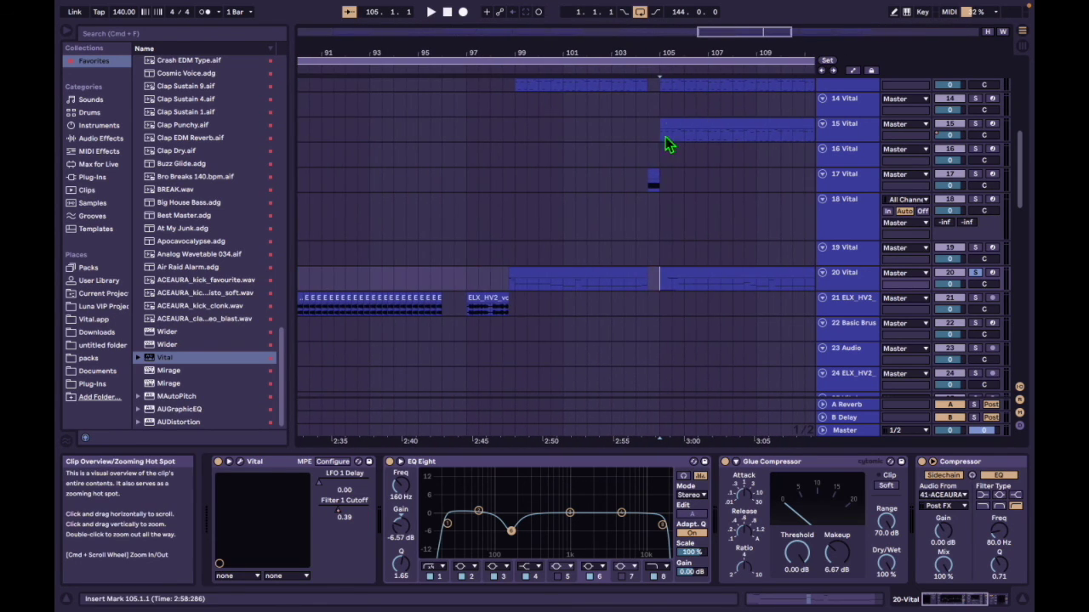
{"action": "scroll", "coordinate": [614, 290], "scroll_direction": "right", "scroll_amount": 2}
{"action": "key", "text": "space"}
{"action": "left_click", "coordinate": [595, 285]}
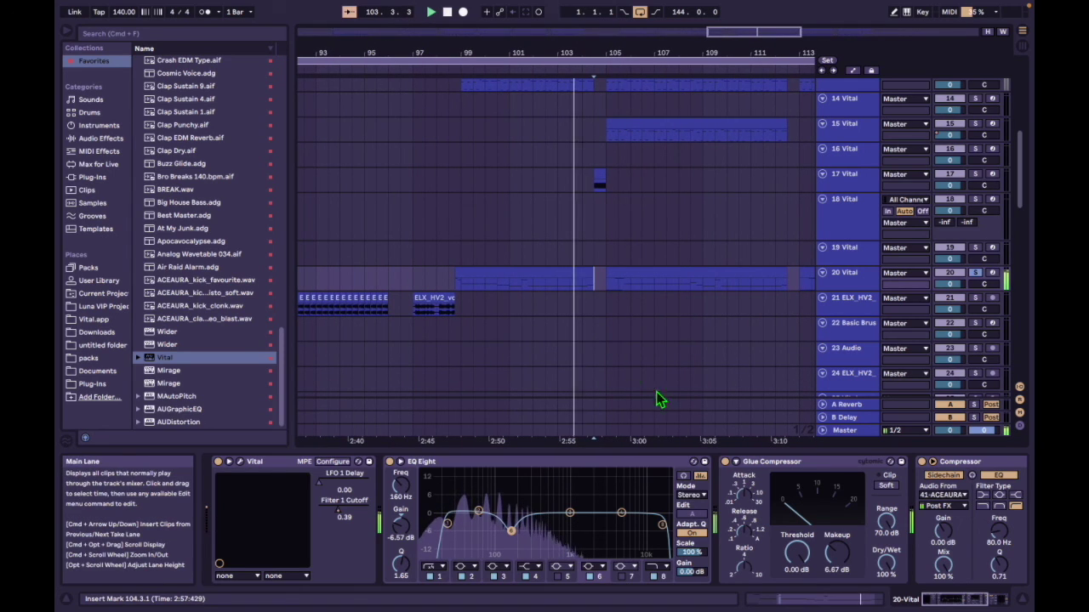
{"action": "left_click", "coordinate": [989, 601]}
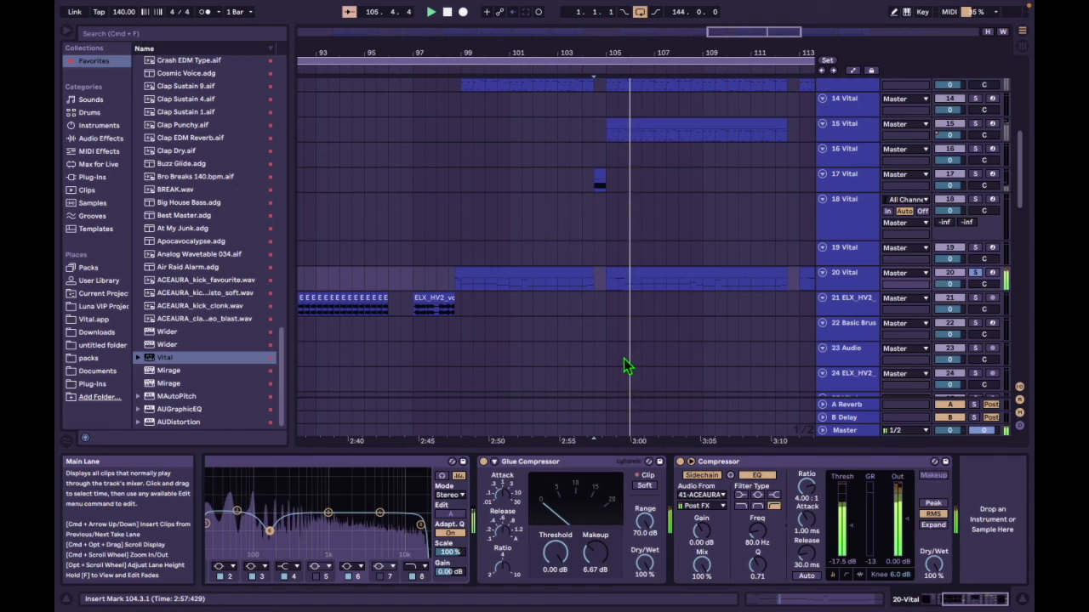
Step: Unsolo track 20, play the full mix from bar 105, and look through the tracks up to track 1
{"action": "left_click_drag", "start_coordinate": [755, 45], "coordinate": [802, 43]}
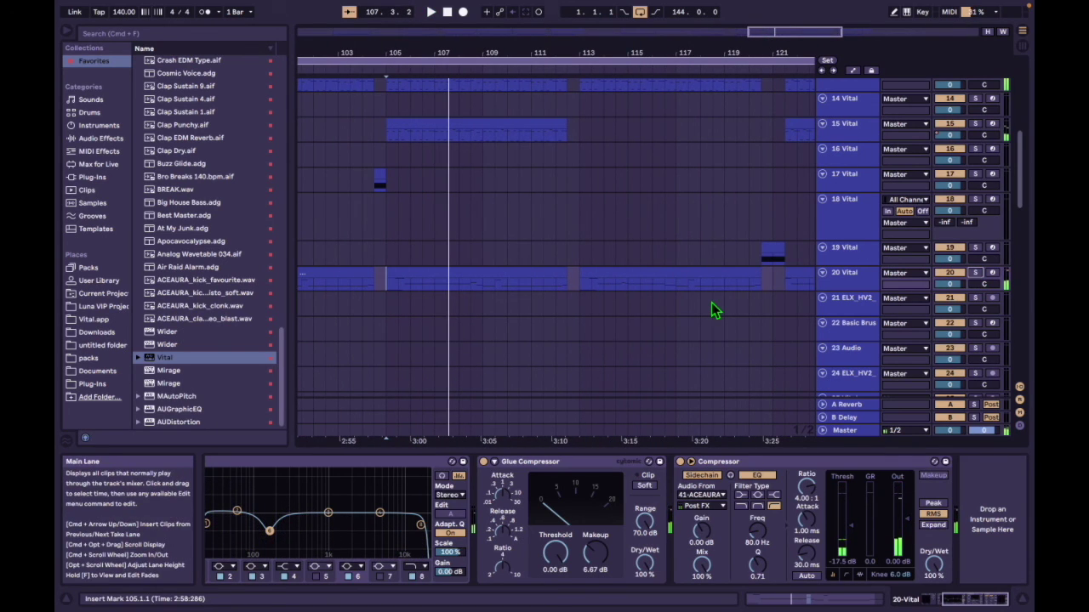
{"action": "key", "text": "space"}
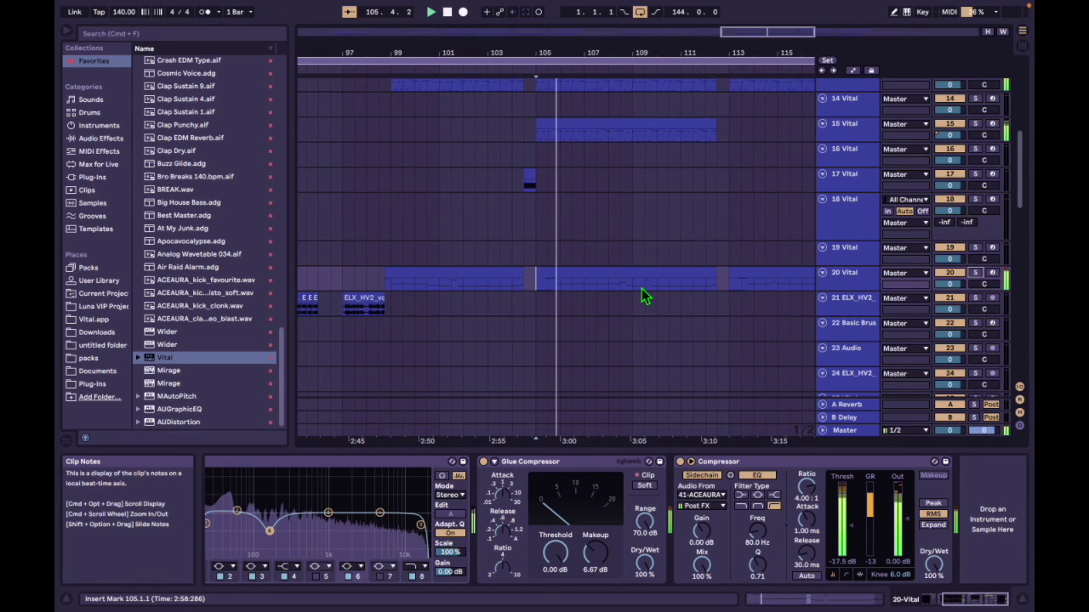
{"action": "left_click_drag", "start_coordinate": [729, 34], "coordinate": [619, 139]}
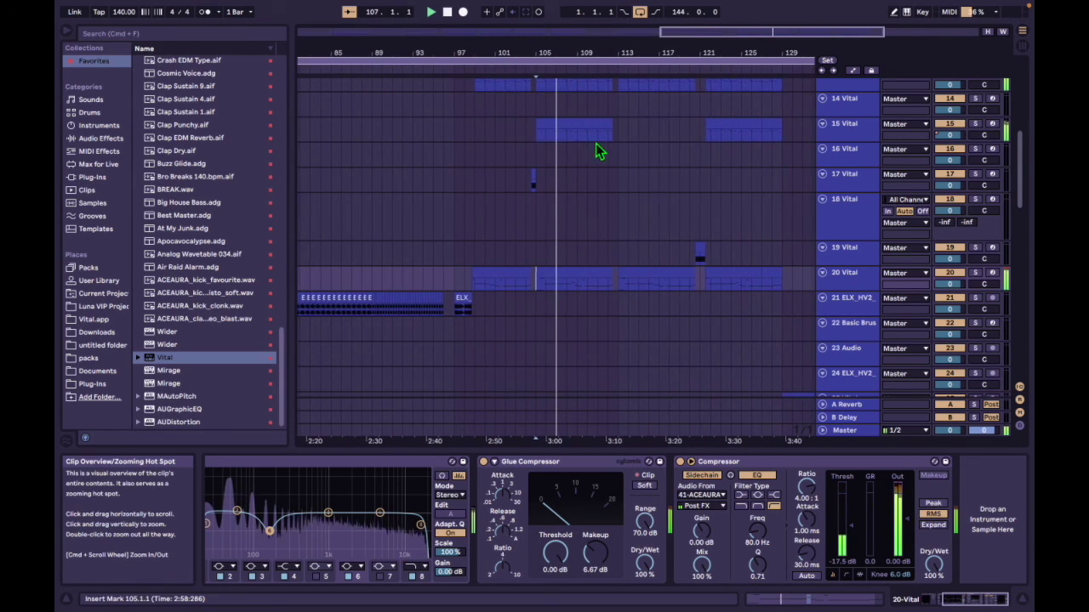
{"action": "scroll", "coordinate": [584, 182], "scroll_direction": "down", "scroll_amount": 10}
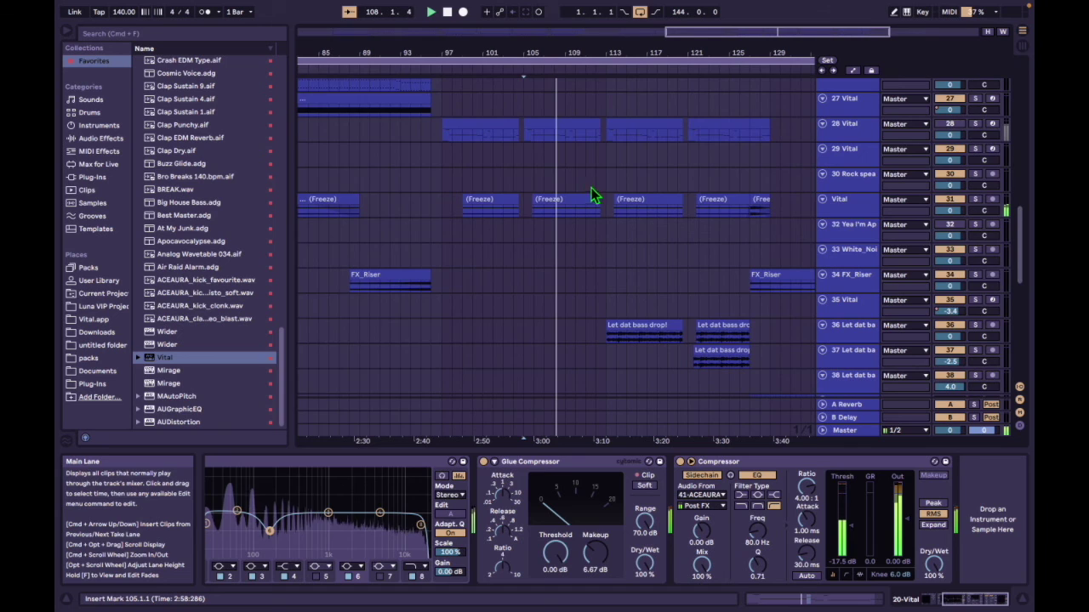
{"action": "scroll", "coordinate": [596, 189], "scroll_direction": "up", "scroll_amount": 5}
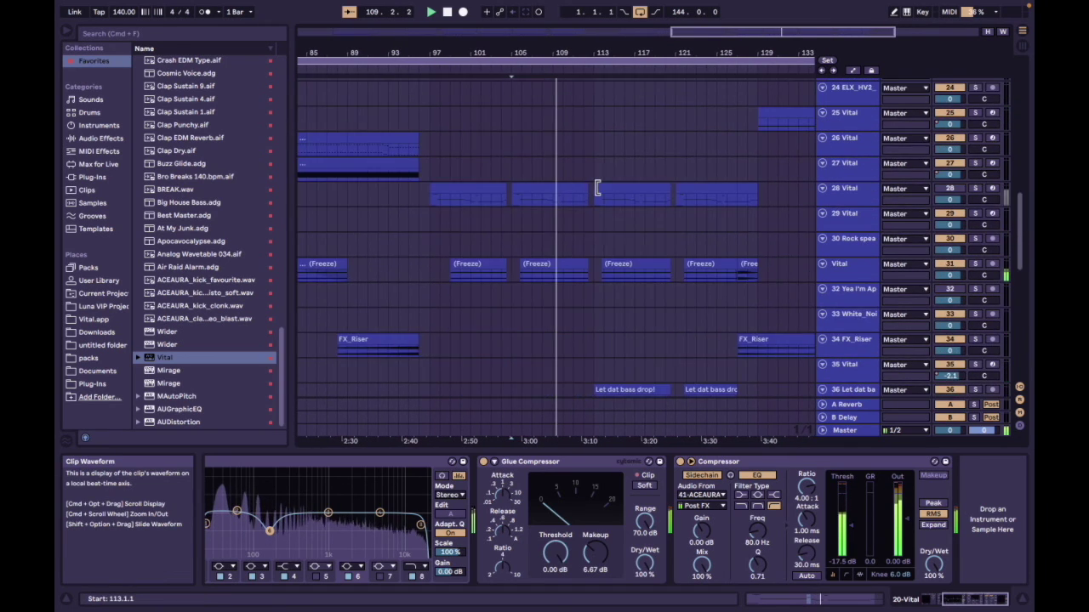
{"action": "scroll", "coordinate": [598, 189], "scroll_direction": "up", "scroll_amount": 15}
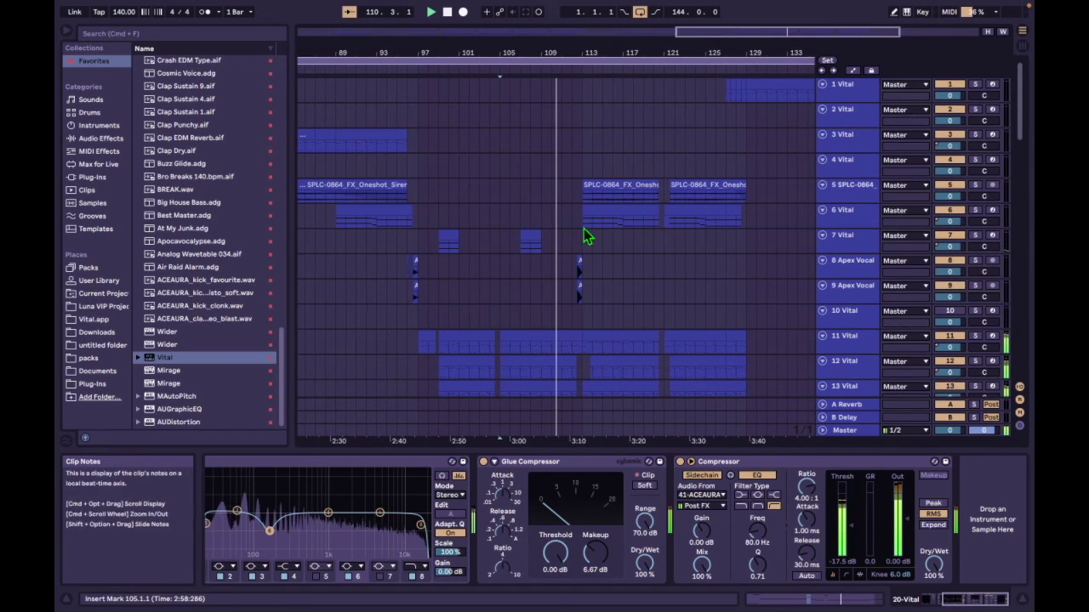
Step: Place the playback start at bar 113 on Vital track 6 and play the full mix leading into it
{"action": "left_click", "coordinate": [585, 217]}
{"action": "left_click_drag", "start_coordinate": [587, 37], "coordinate": [594, 119]}
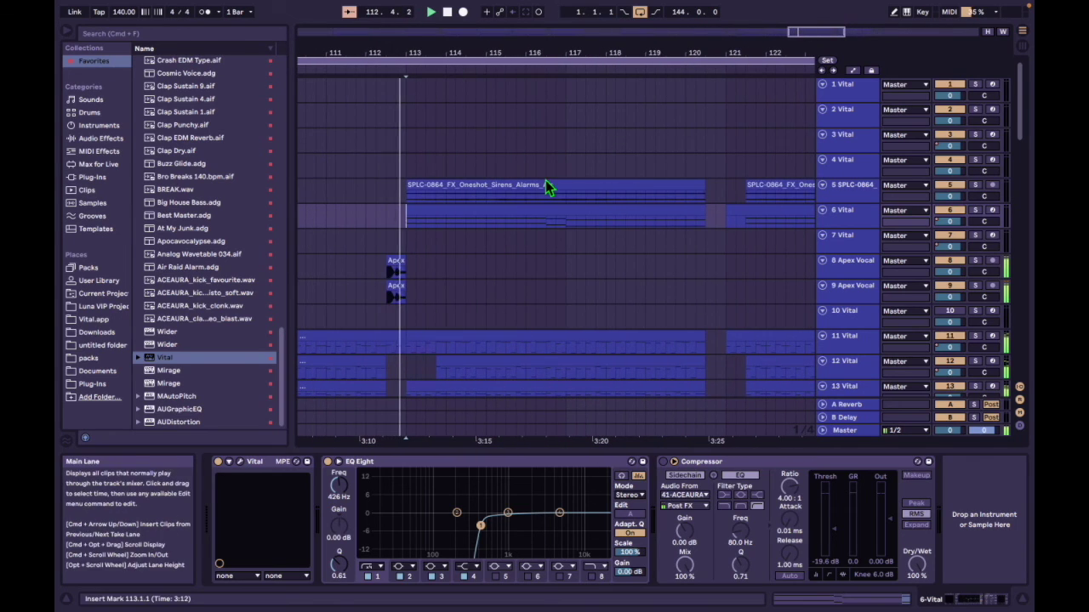
{"action": "left_click_drag", "start_coordinate": [464, 53], "coordinate": [465, 64]}
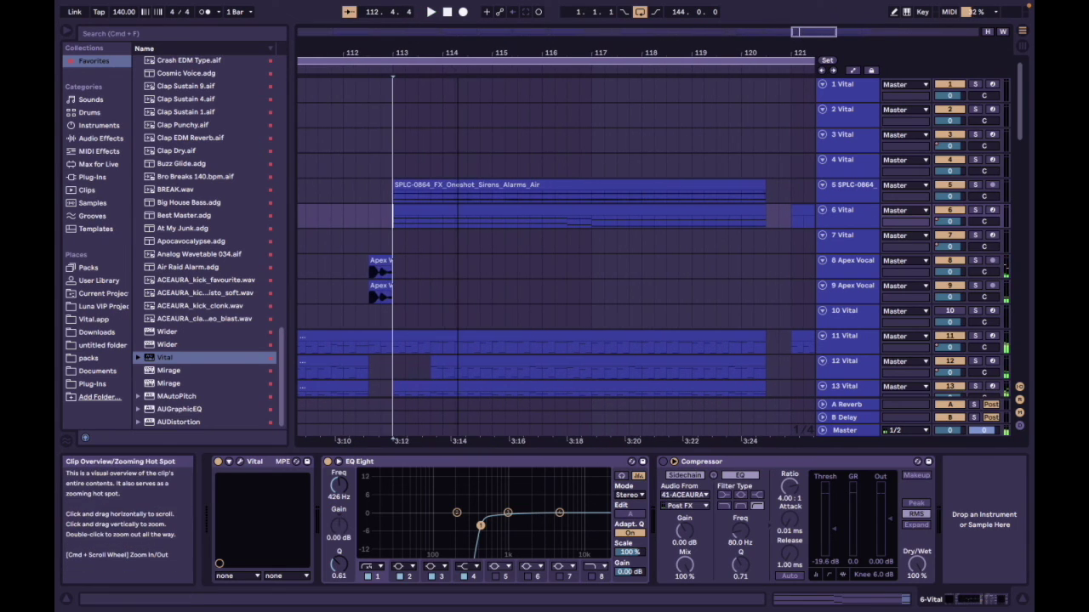
Step: Solo Vital track 11 at bar 113, unsolo it, and play the full mix through to bar 121
{"action": "left_click", "coordinate": [393, 344]}
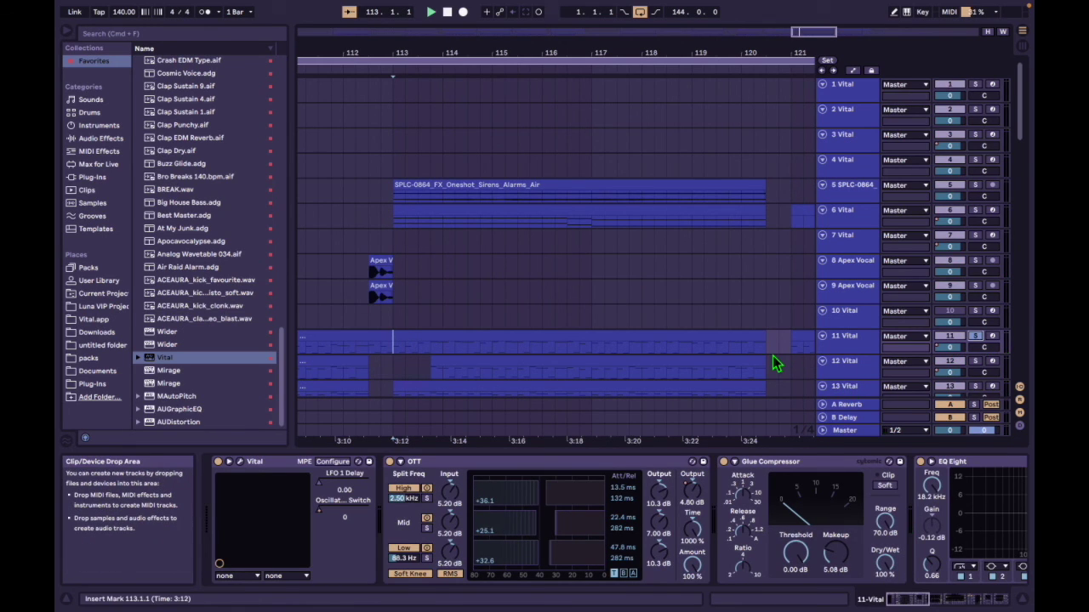
{"action": "key", "text": "space"}
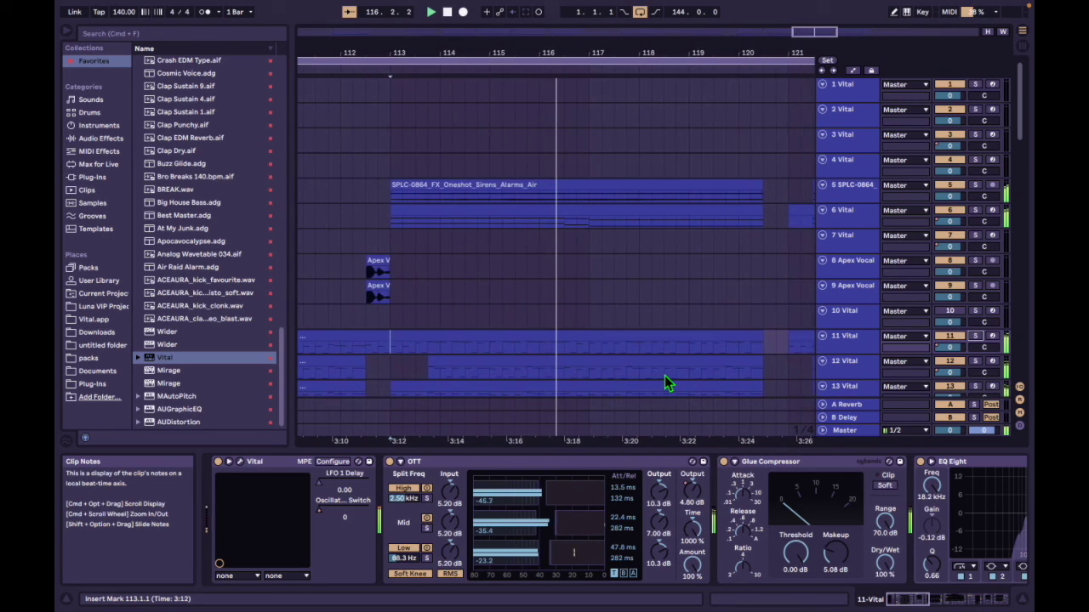
{"action": "scroll", "coordinate": [718, 344], "scroll_direction": "down", "scroll_amount": 5}
{"action": "scroll", "coordinate": [720, 336], "scroll_direction": "up", "scroll_amount": 4}
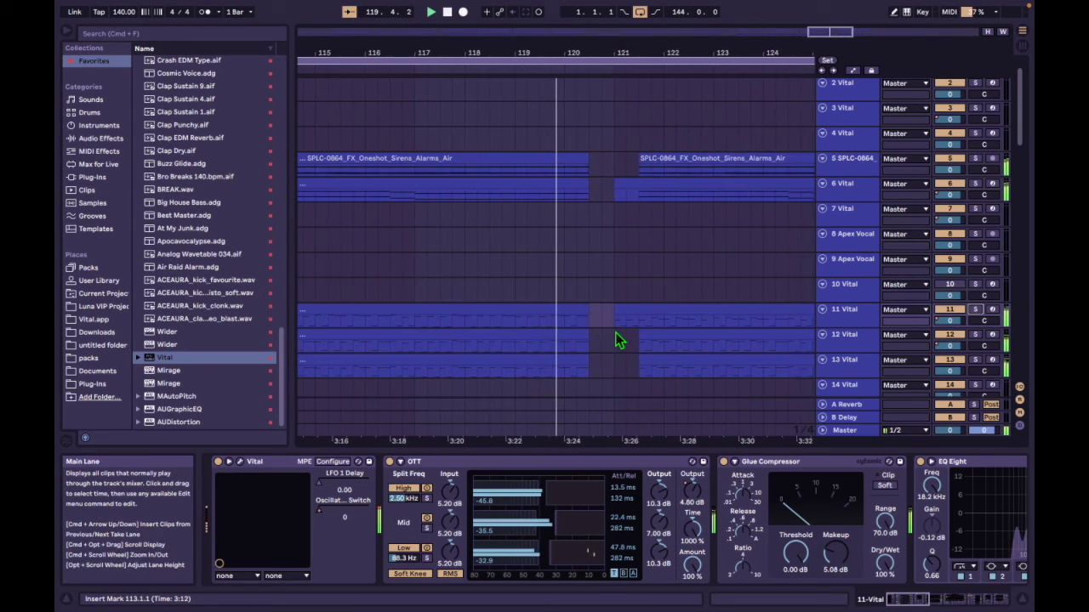
{"action": "scroll", "coordinate": [619, 340], "scroll_direction": "down", "scroll_amount": 8}
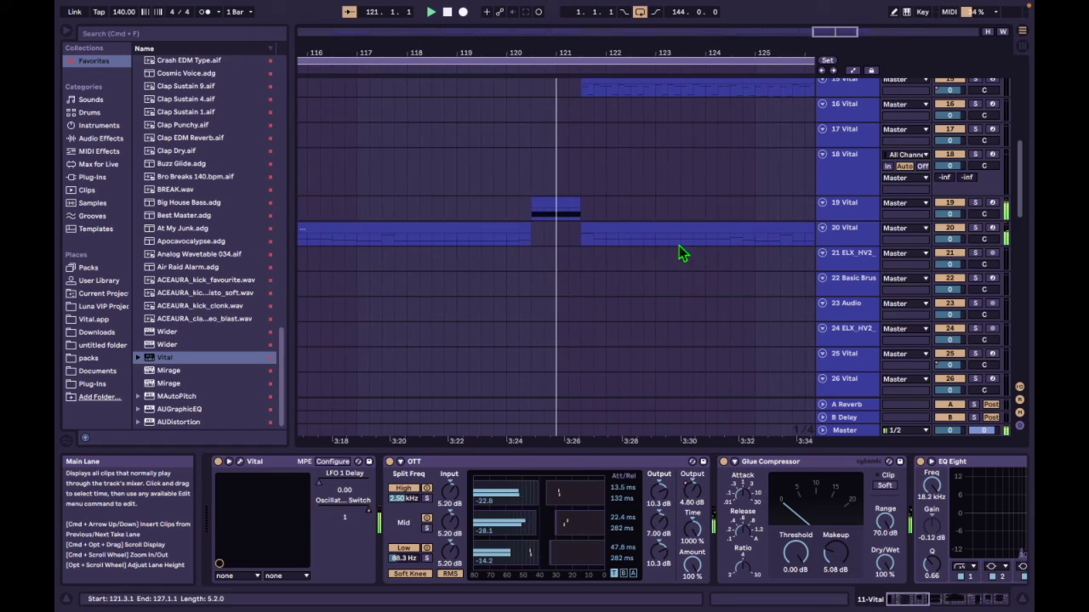
Step: Select the Vital track 19 clip at 120.3.1, open its Alien Shifter 2 patch, and view the LFO 2 shape
{"action": "key", "text": "space"}
{"action": "left_click", "coordinate": [510, 210]}
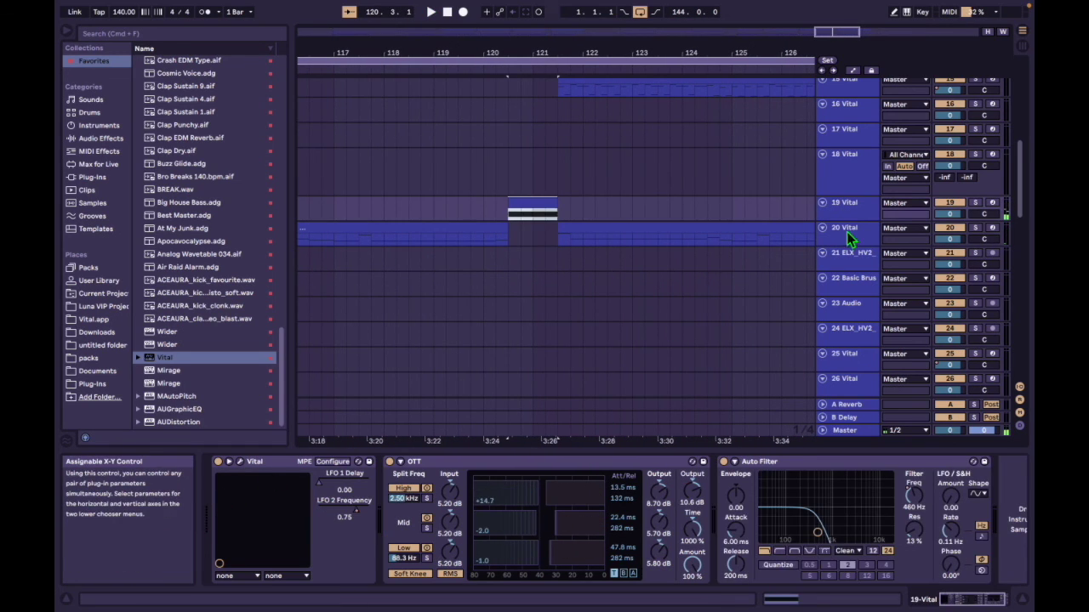
{"action": "left_click", "coordinate": [240, 461]}
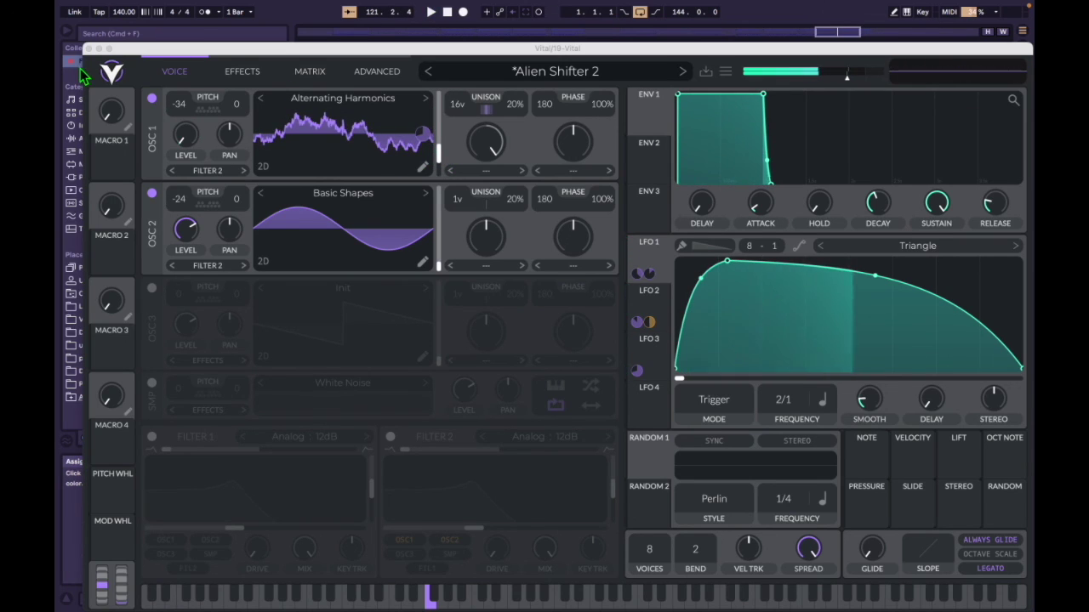
{"action": "left_click", "coordinate": [662, 312]}
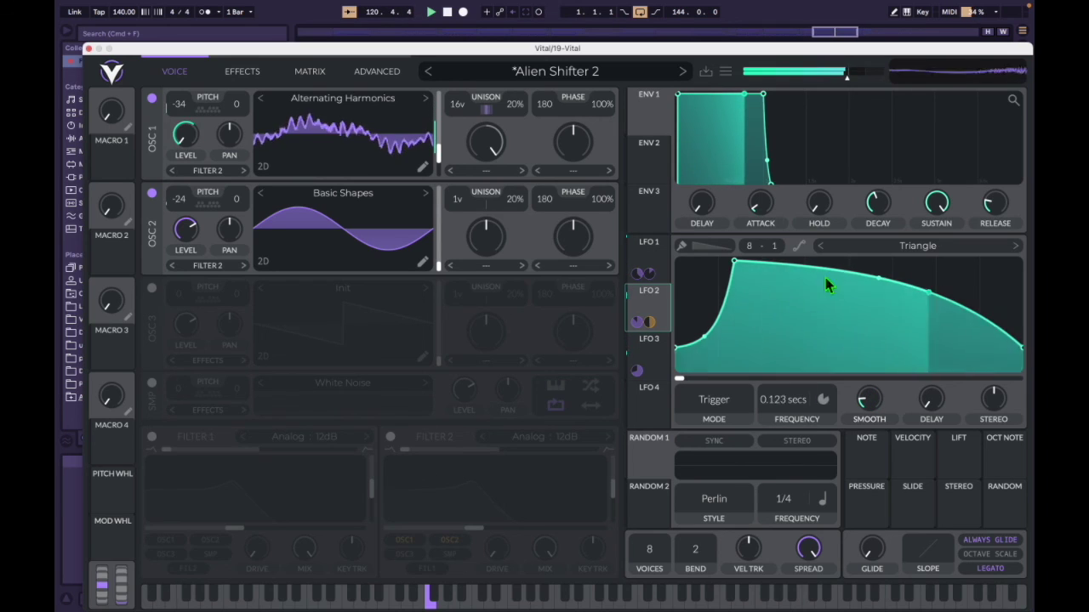
Step: Look through the Alien Shifter 2 patch's advanced settings, modulation matrix and effects chain, and close the plugin
{"action": "left_click", "coordinate": [375, 72]}
{"action": "left_click", "coordinate": [310, 71]}
{"action": "left_click", "coordinate": [242, 71]}
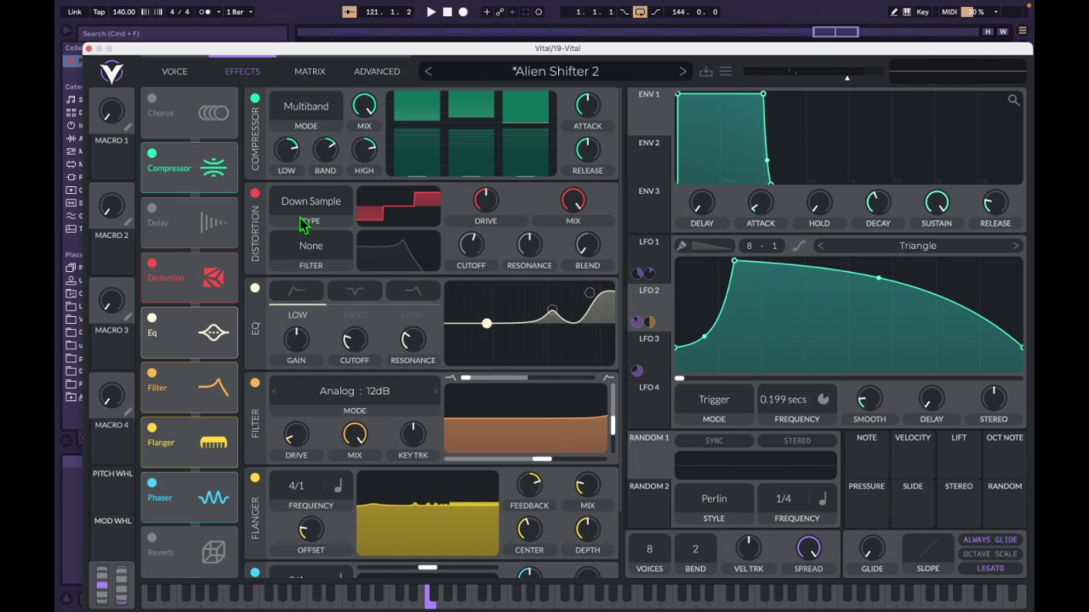
{"action": "scroll", "coordinate": [260, 413], "scroll_direction": "down", "scroll_amount": 1}
{"action": "left_click", "coordinate": [88, 48]}
Step: Play the full mix from 120.3.1 with a wider view of the arrangement
{"action": "key", "text": "space"}
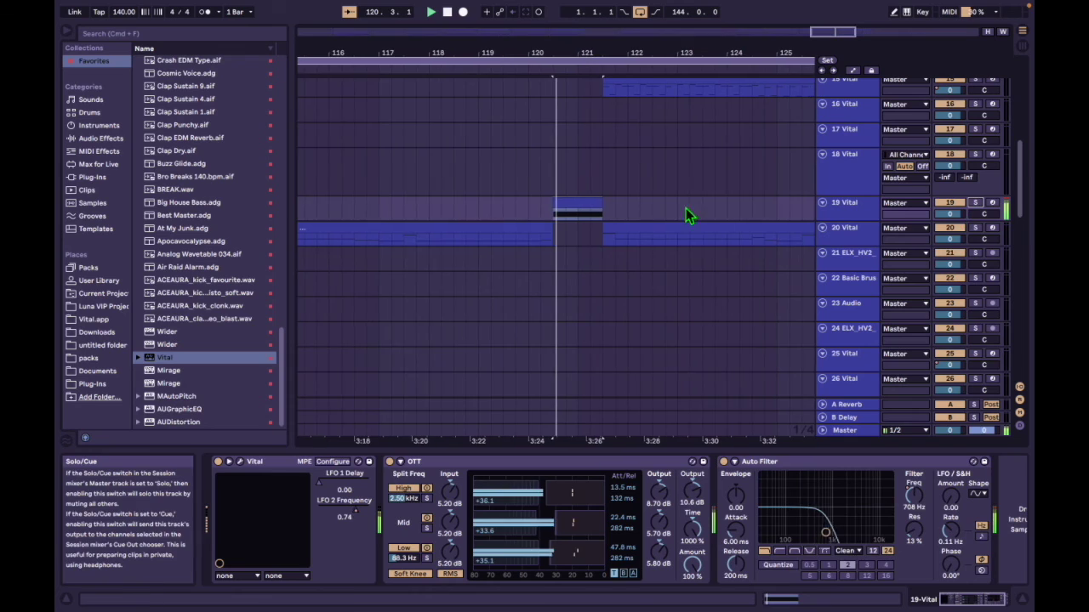
{"action": "left_click_drag", "start_coordinate": [846, 34], "coordinate": [840, 21]}
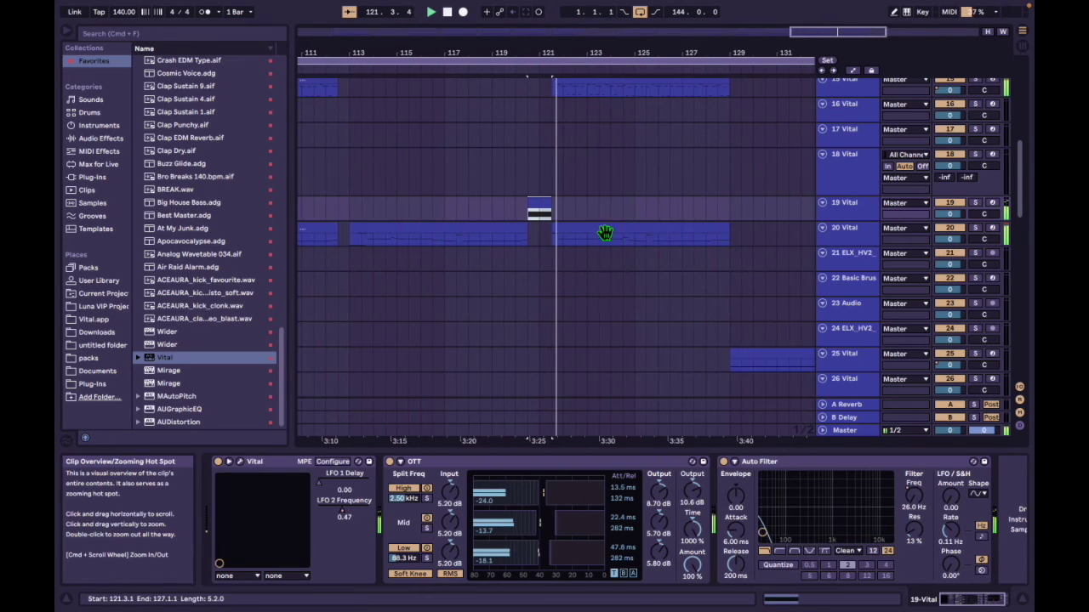
Step: Solo the Let dat bass drop! tracks 36 and 37 in turn around bar 121, and return to the full mix
{"action": "scroll", "coordinate": [533, 245], "scroll_direction": "down", "scroll_amount": 6}
{"action": "scroll", "coordinate": [527, 277], "scroll_direction": "down", "scroll_amount": 2}
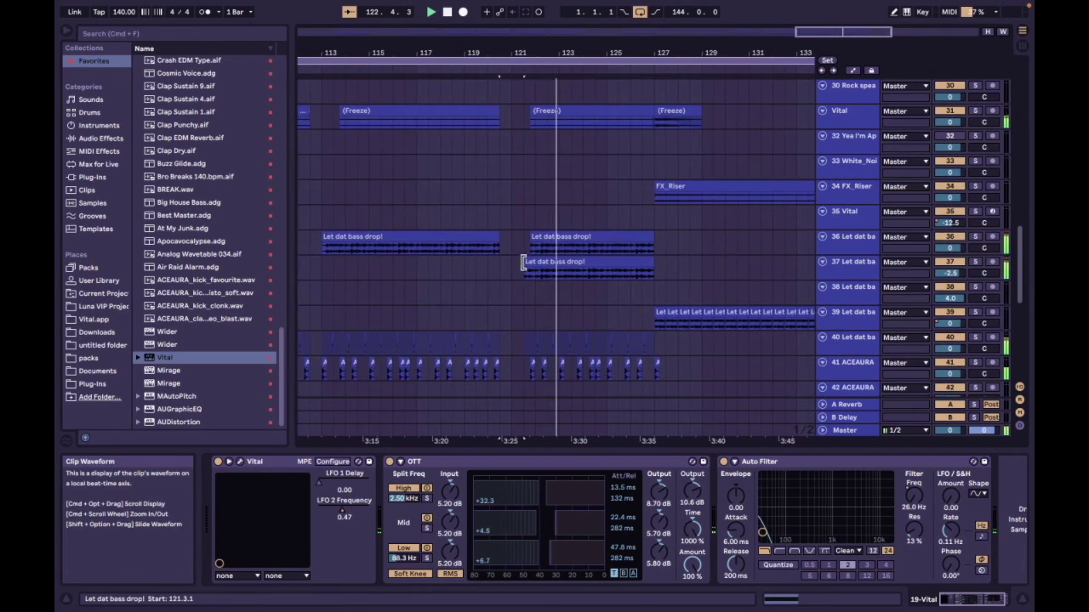
{"action": "left_click", "coordinate": [532, 246]}
{"action": "key", "text": "space"}
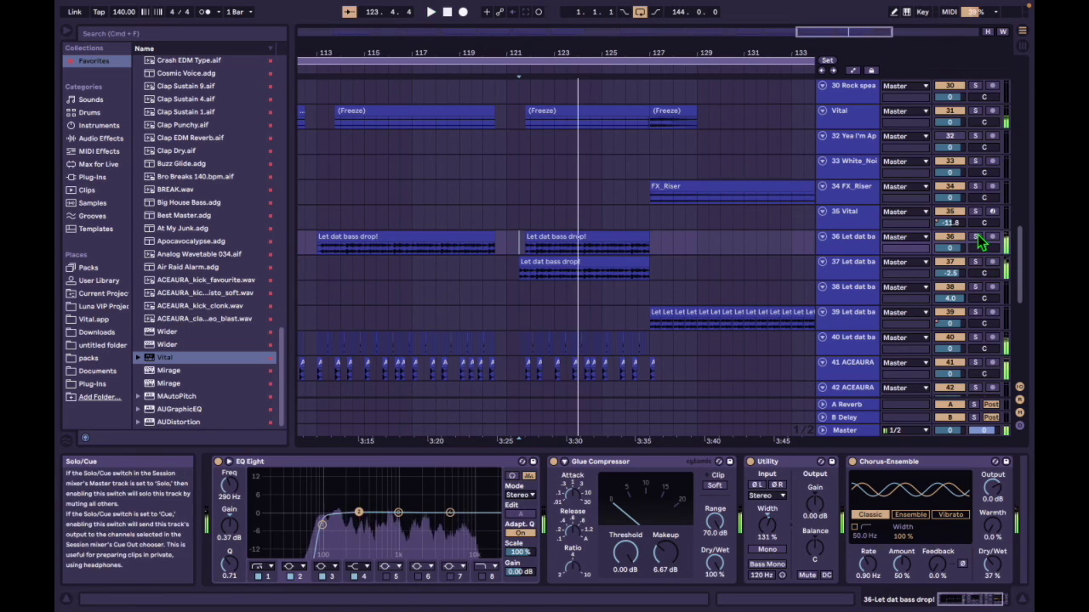
{"action": "left_click", "coordinate": [545, 243]}
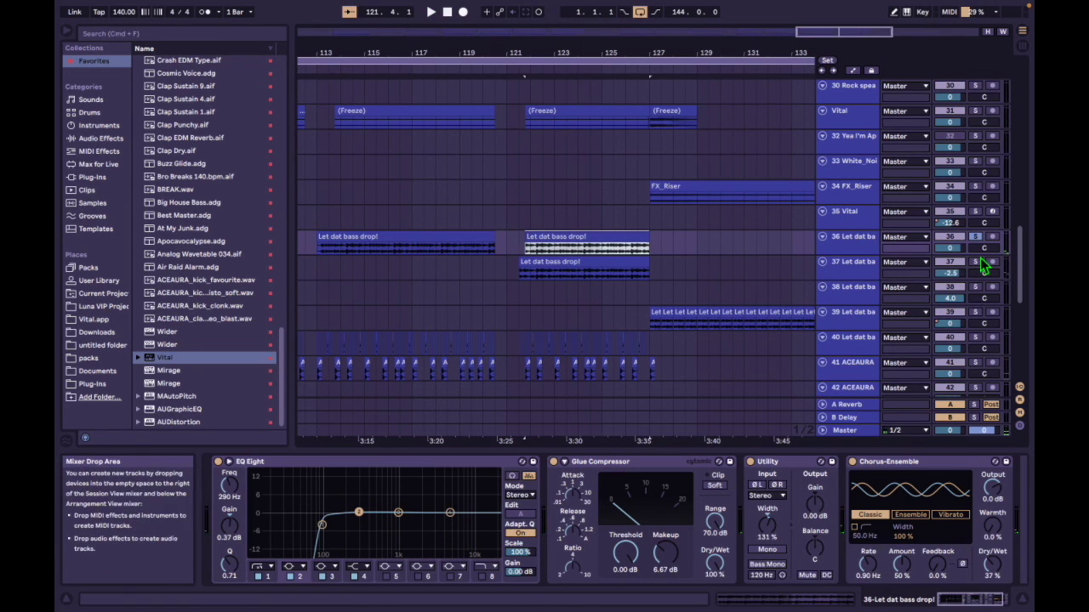
{"action": "key", "text": "space"}
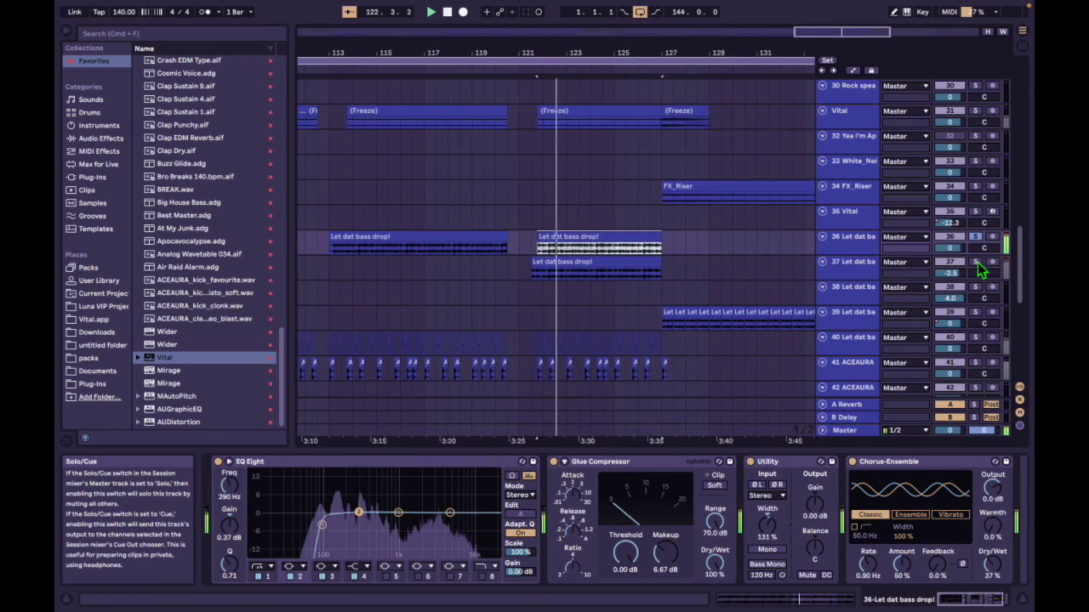
{"action": "left_click", "coordinate": [977, 262]}
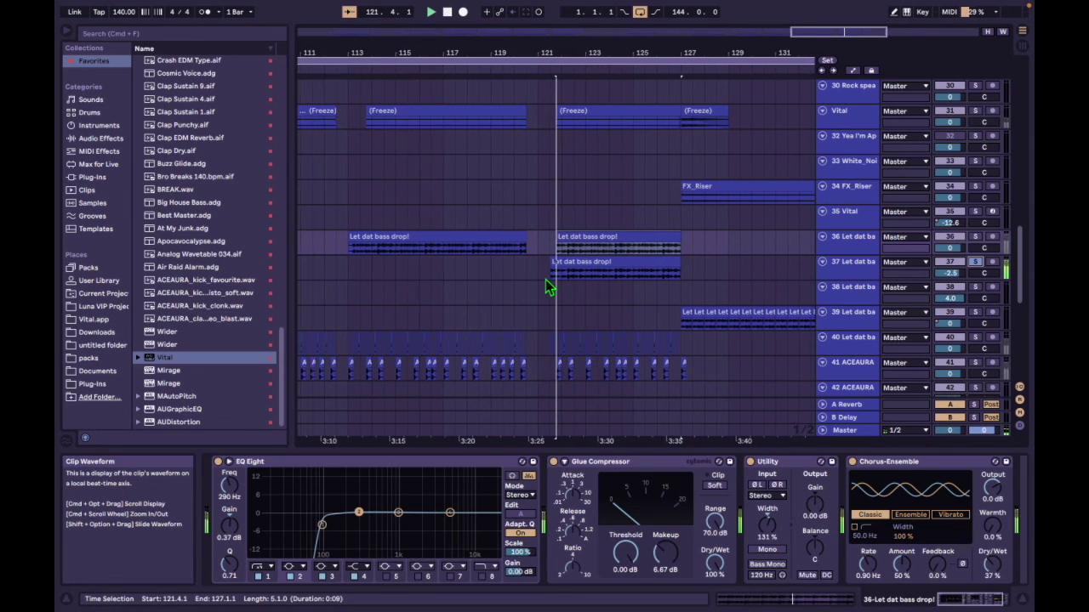
{"action": "left_click", "coordinate": [975, 263]}
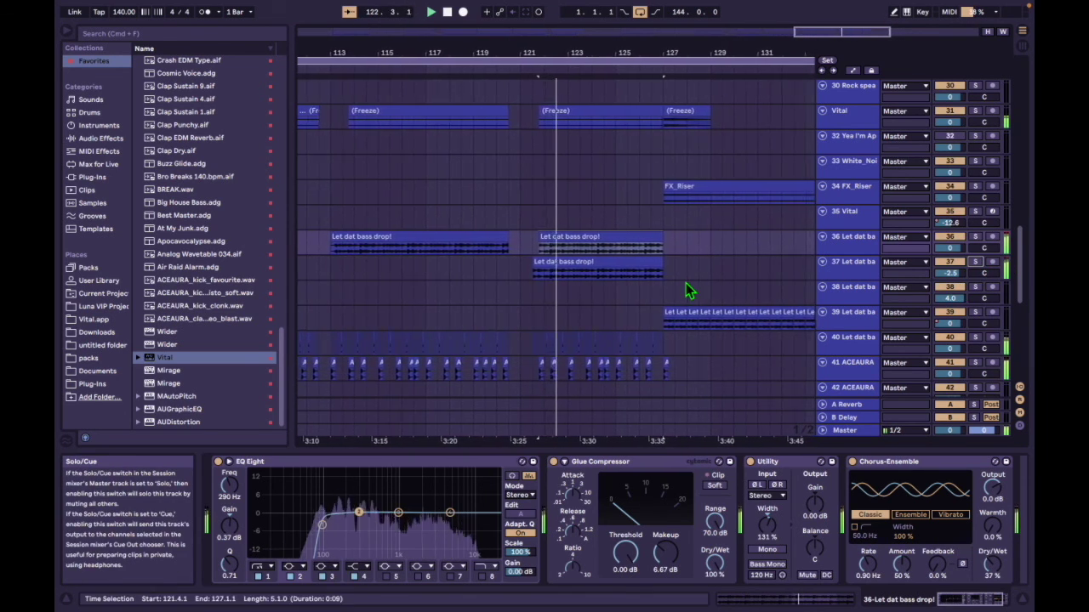
Step: Play the full mix from 121.1.1 and look through the tracks that sound in this section
{"action": "left_click", "coordinate": [598, 274]}
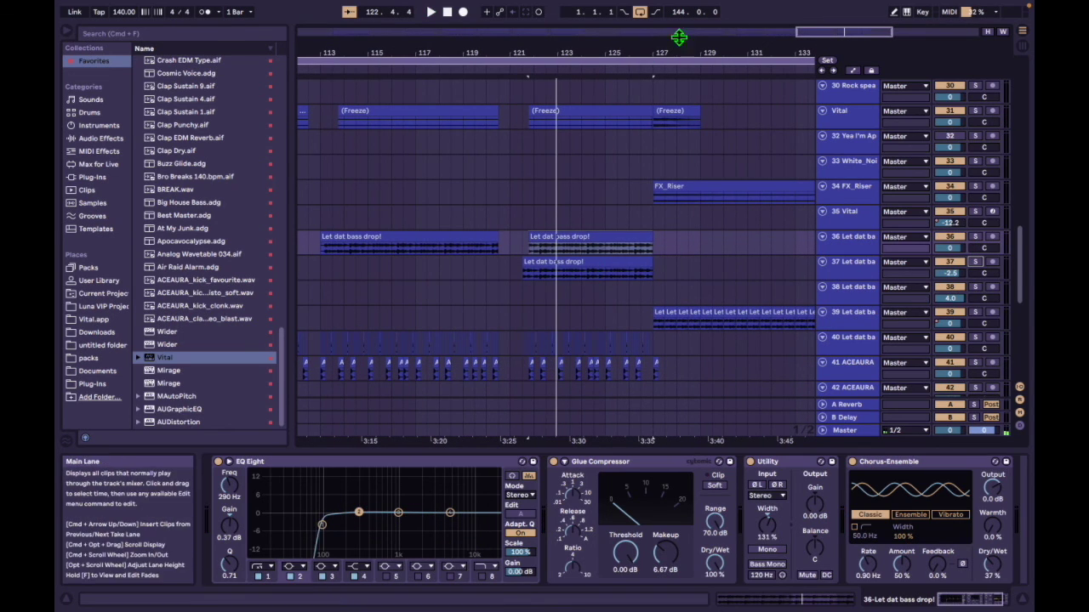
{"action": "scroll", "coordinate": [549, 246], "scroll_direction": "down", "scroll_amount": 1}
{"action": "key", "text": "space"}
{"action": "left_click", "coordinate": [514, 244]}
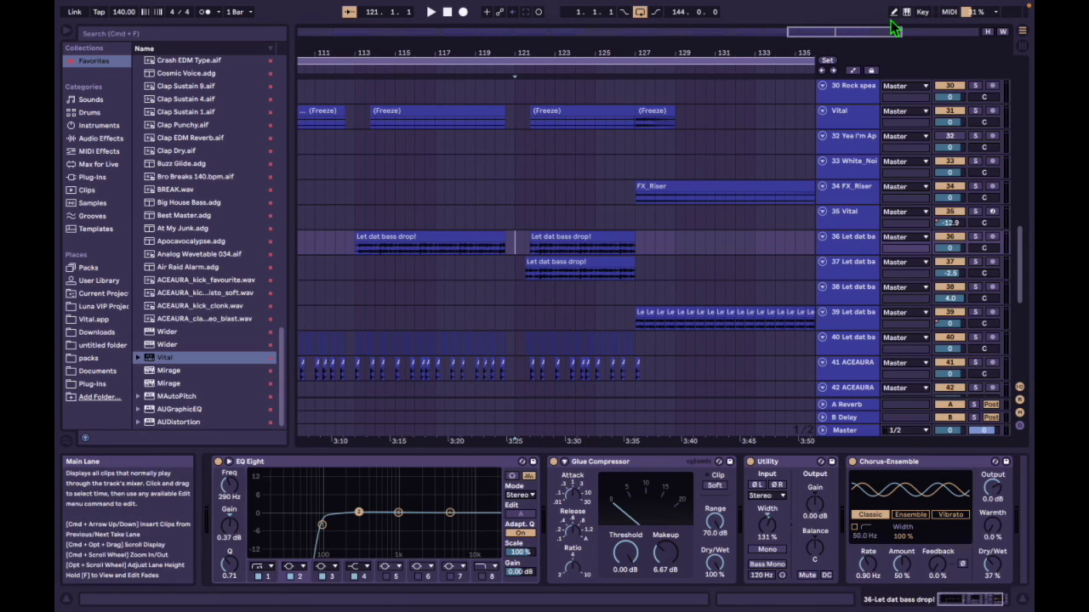
{"action": "scroll", "coordinate": [672, 212], "scroll_direction": "up", "scroll_amount": 5}
{"action": "scroll", "coordinate": [641, 264], "scroll_direction": "down", "scroll_amount": 1}
{"action": "scroll", "coordinate": [642, 261], "scroll_direction": "up", "scroll_amount": 10}
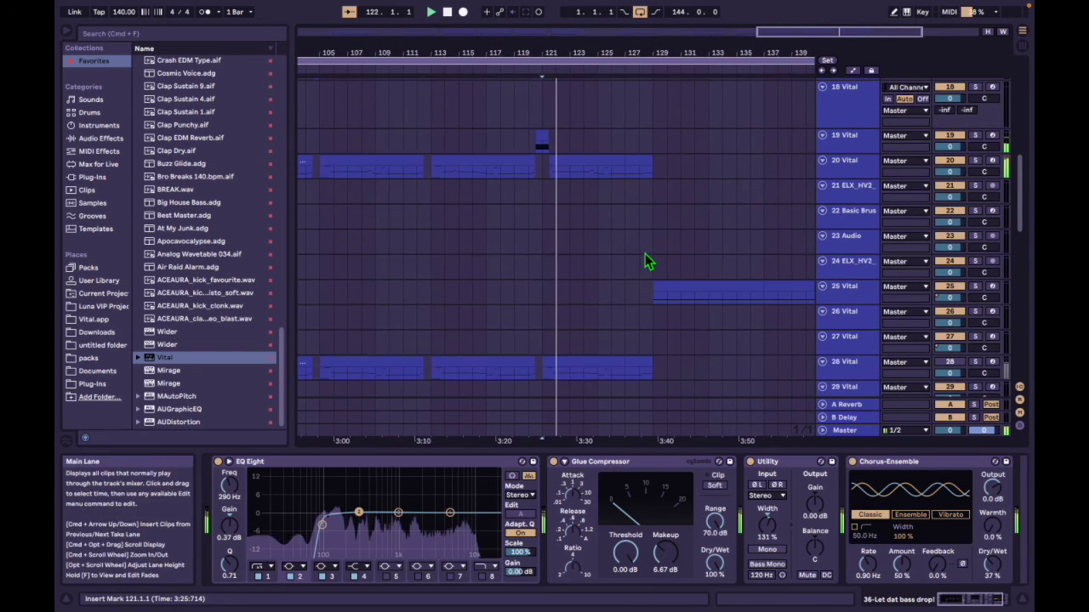
{"action": "scroll", "coordinate": [649, 261], "scroll_direction": "down", "scroll_amount": 15}
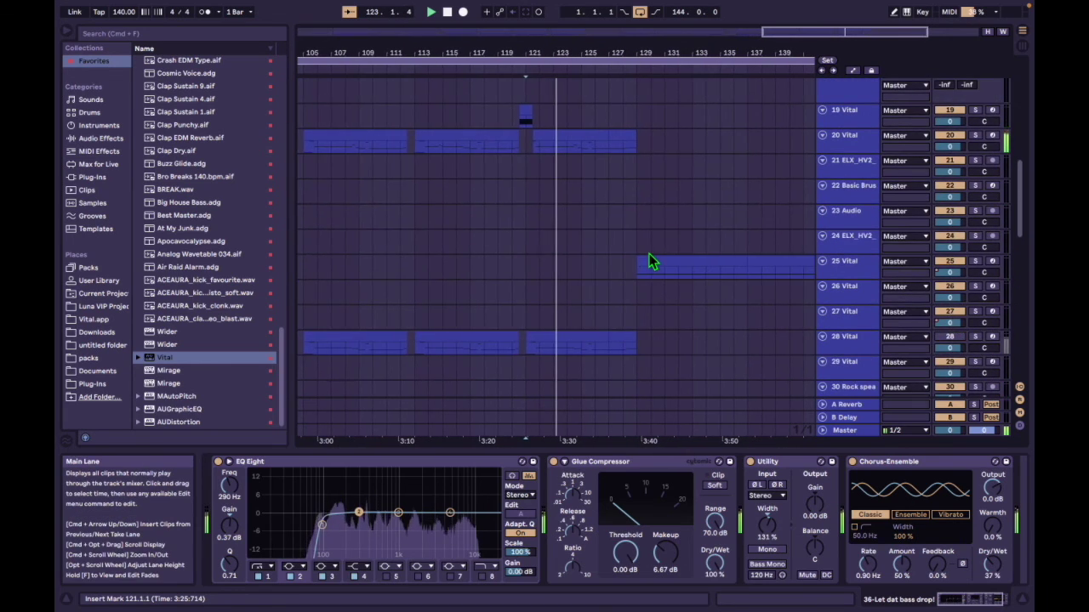
Step: Select the track 39 vocal clip at 127.1.1 and place the insert marker at 129.1.1 on Vital track 13
{"action": "left_click", "coordinate": [599, 260]}
{"action": "scroll", "coordinate": [607, 278], "scroll_direction": "up", "scroll_amount": 14}
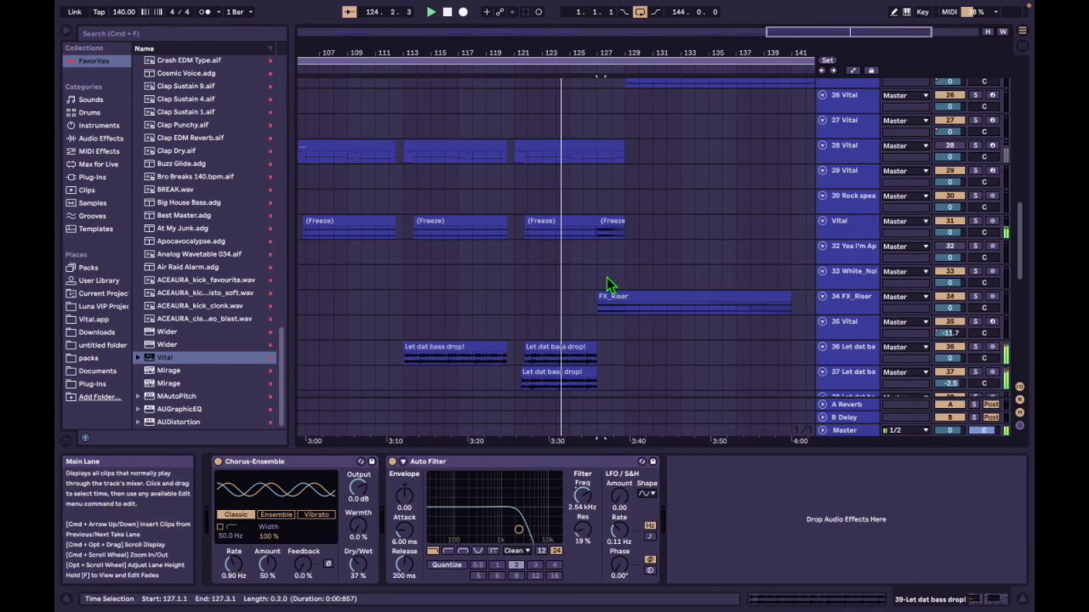
{"action": "scroll", "coordinate": [617, 264], "scroll_direction": "up", "scroll_amount": 2}
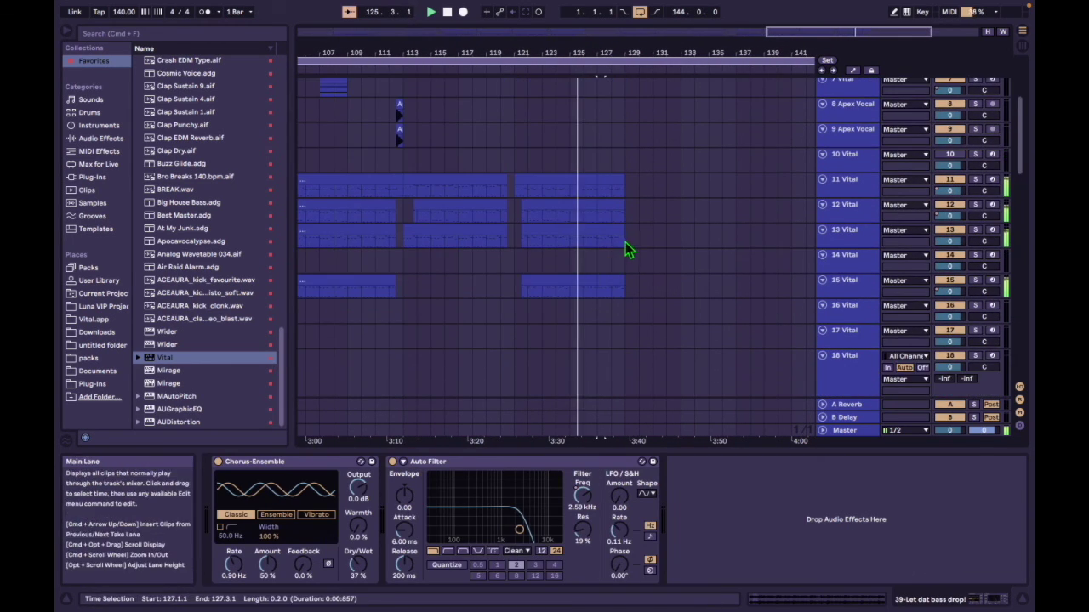
{"action": "left_click", "coordinate": [627, 248]}
{"action": "scroll", "coordinate": [643, 273], "scroll_direction": "up", "scroll_amount": 4}
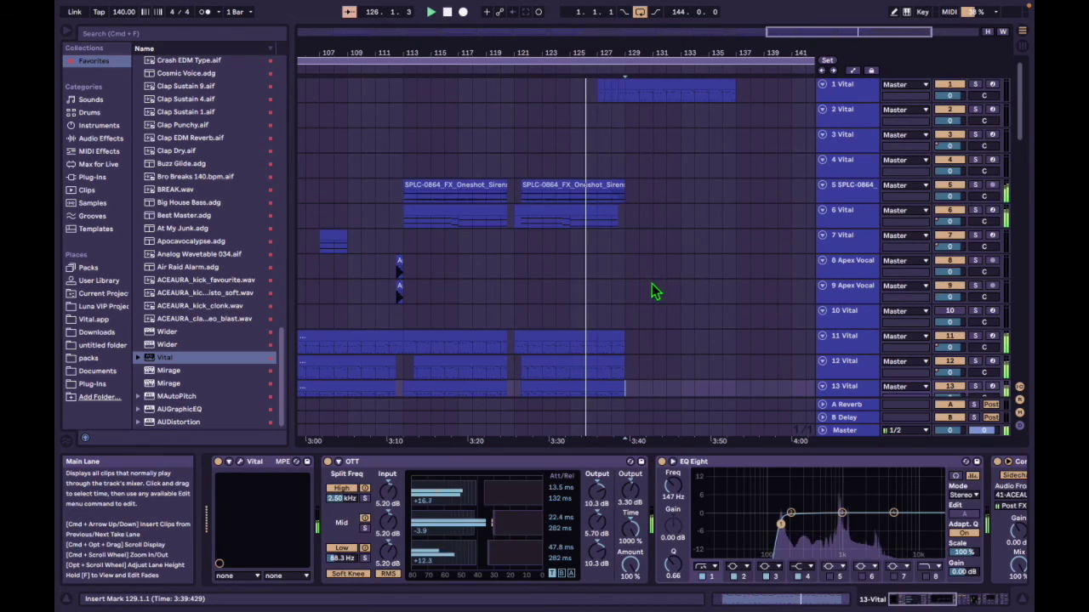
Step: Solo Vital track 1 with the insert marker at 129.1.1, and display its Hybrid Reverb Dry/Wet automation
{"action": "left_click", "coordinate": [626, 99]}
{"action": "key", "text": "a"}
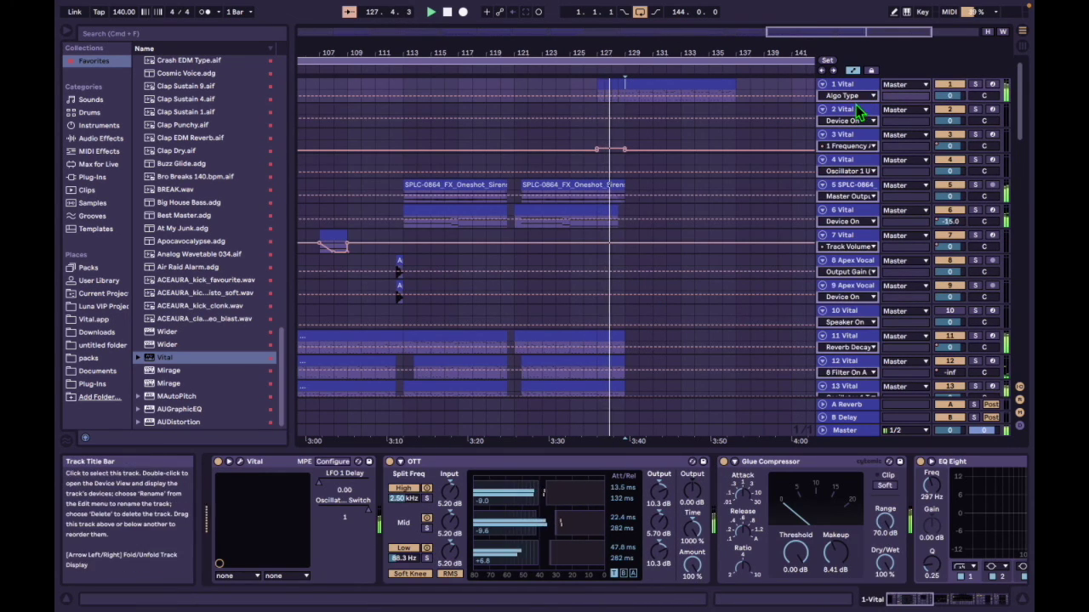
{"action": "key", "text": "a"}
{"action": "left_click", "coordinate": [673, 125]}
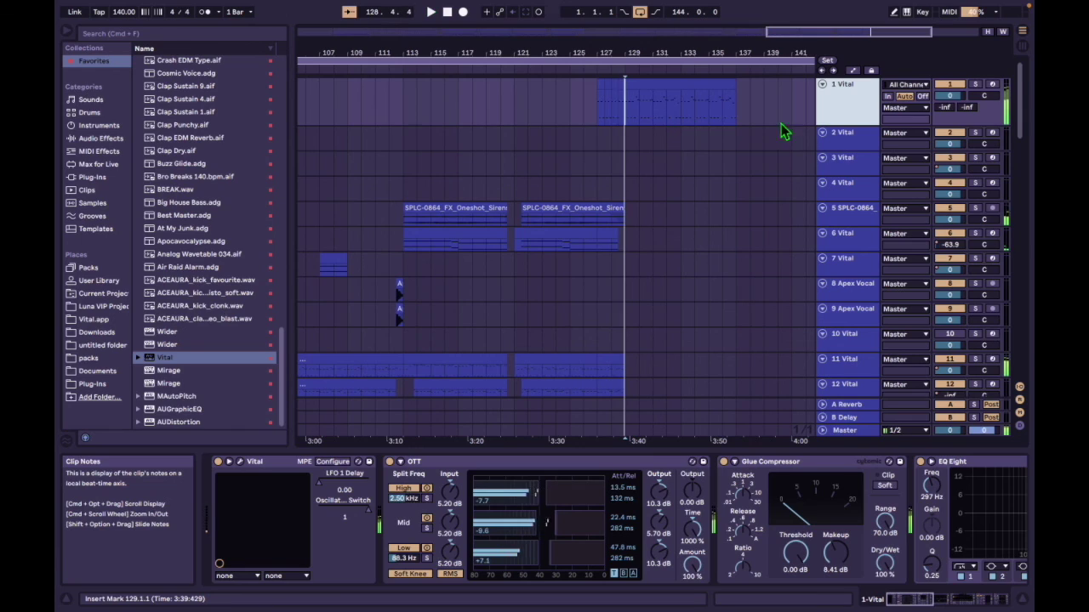
{"action": "left_click", "coordinate": [967, 87]}
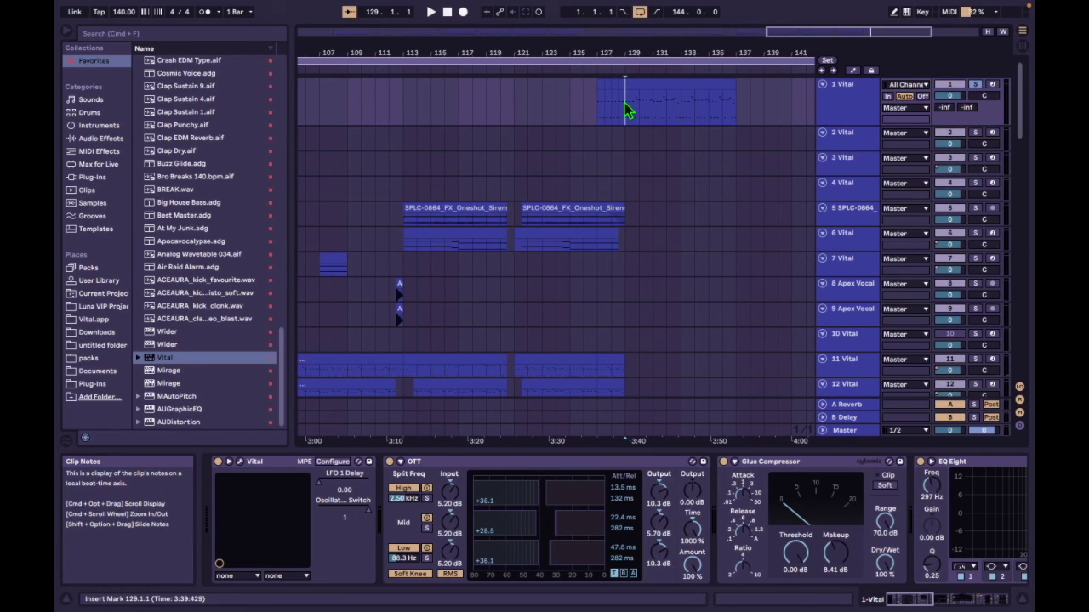
{"action": "key", "text": "a"}
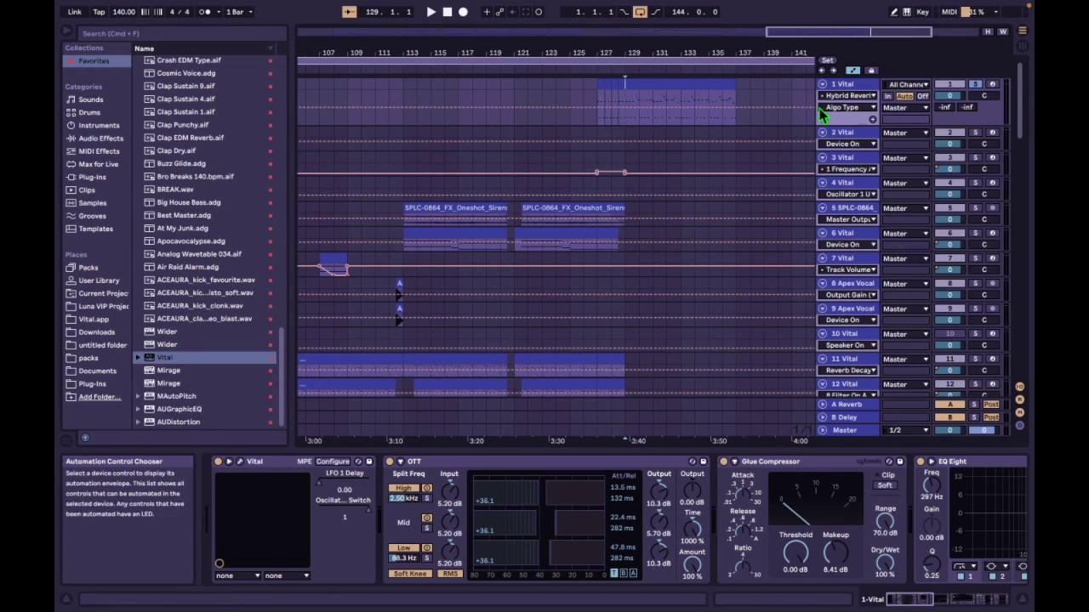
{"action": "left_click", "coordinate": [847, 107]}
{"action": "scroll", "coordinate": [886, 442], "scroll_direction": "down", "scroll_amount": 3}
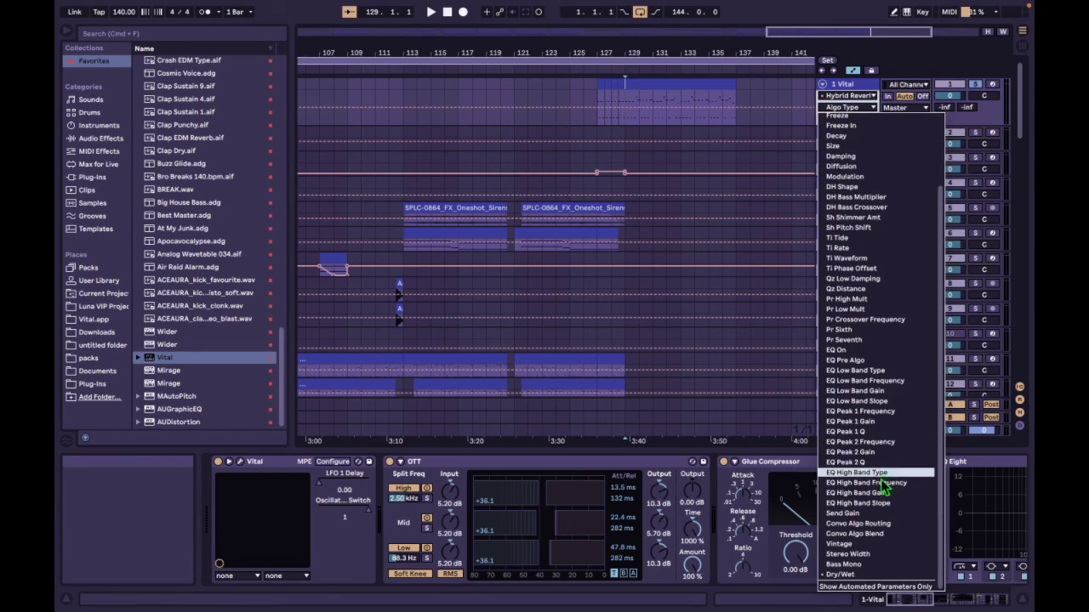
{"action": "left_click", "coordinate": [858, 566]}
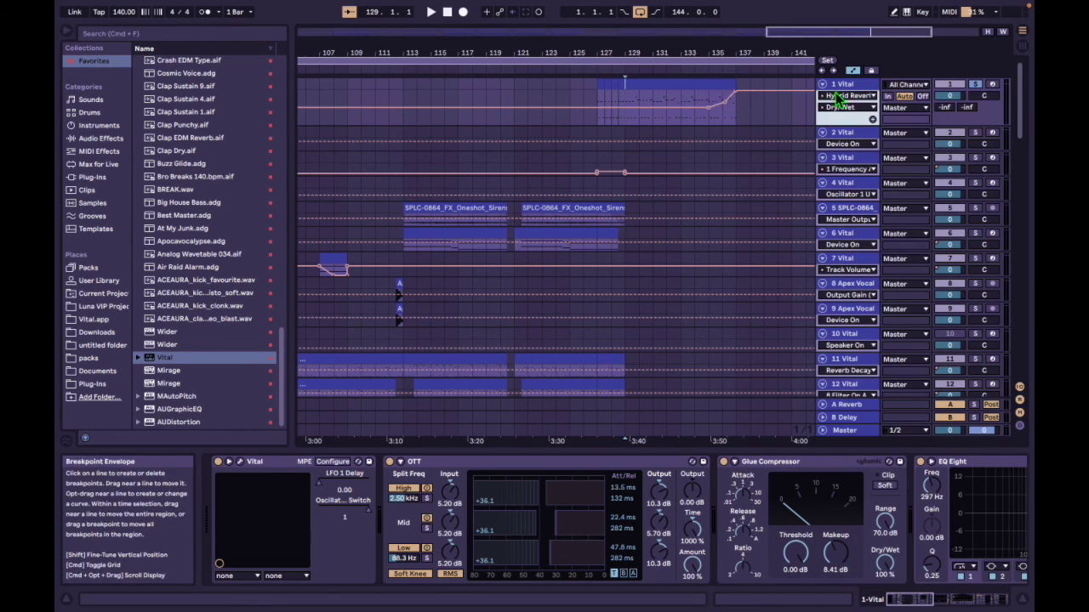
Step: Display the Delay Dry/Wet automation of Vital track 1, play the soloed track from 135.1.1, and hide the automation
{"action": "left_click", "coordinate": [846, 97]}
{"action": "left_click", "coordinate": [842, 177]}
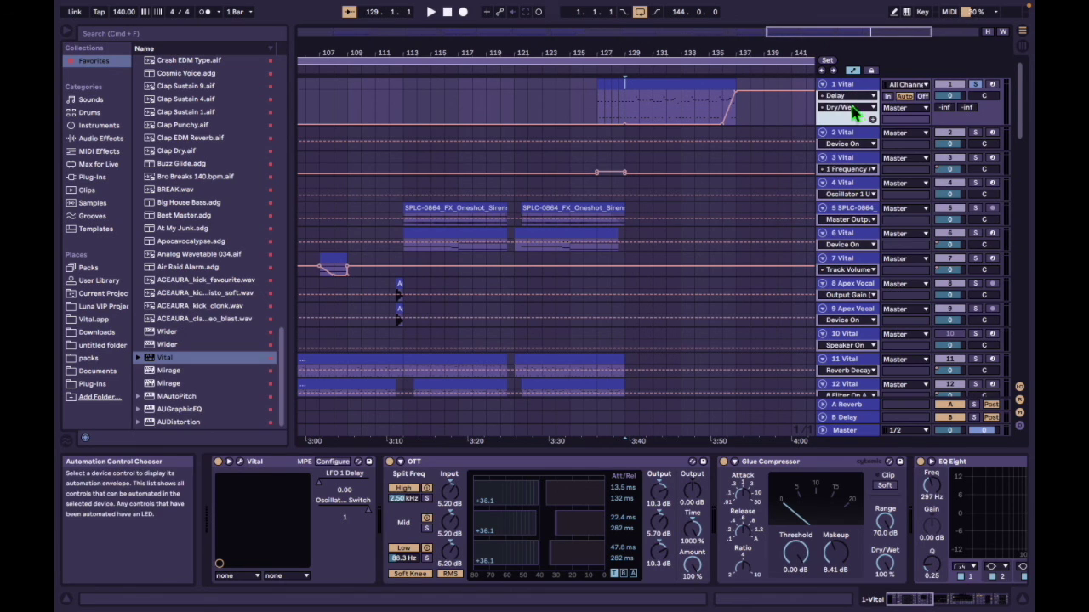
{"action": "scroll", "coordinate": [722, 127], "scroll_direction": "right", "scroll_amount": 5}
{"action": "left_click", "coordinate": [566, 146]}
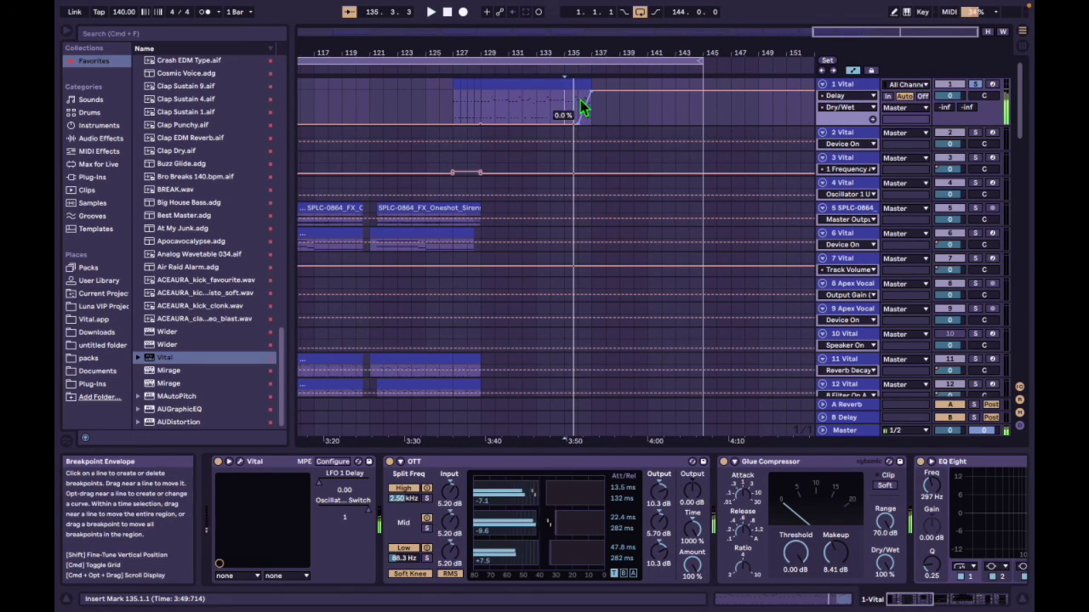
{"action": "key", "text": "space"}
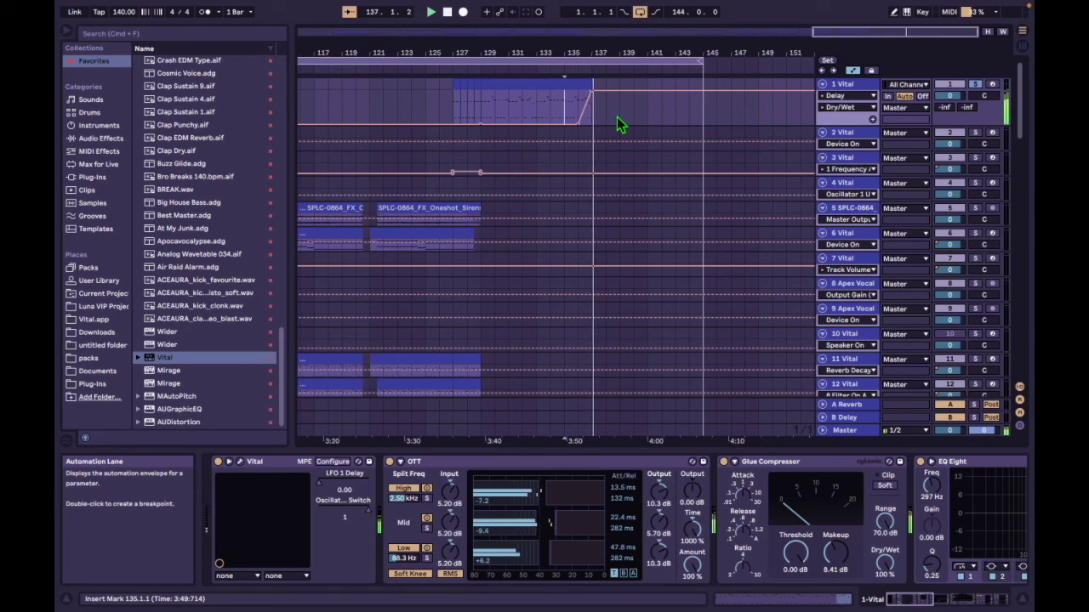
{"action": "key", "text": "a"}
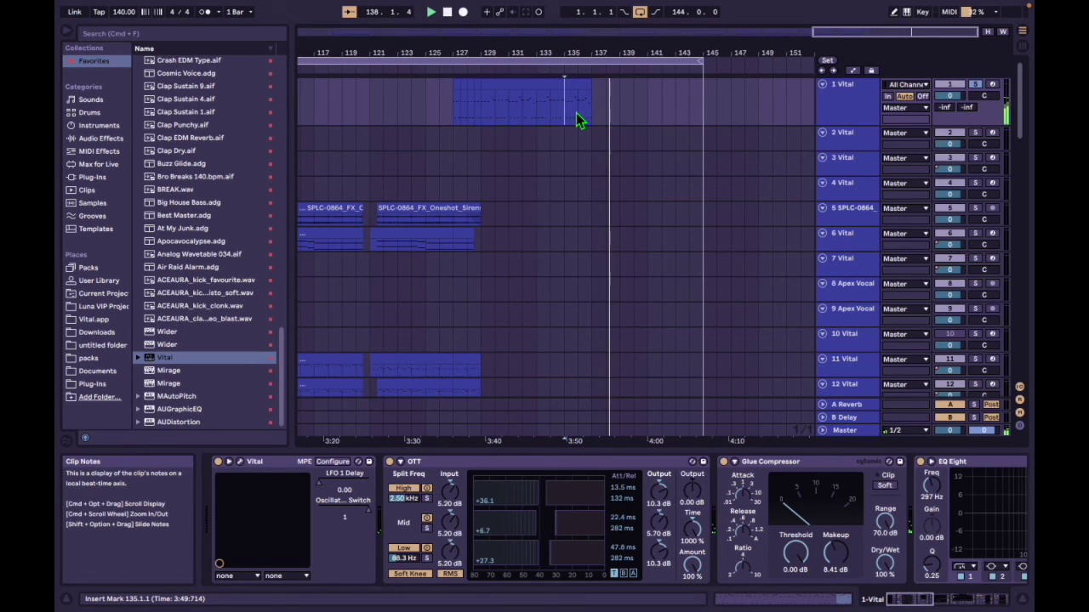
Step: Select the Let dat bass drop! clip at 127.3.1 on track 39 and play the track soloed
{"action": "scroll", "coordinate": [575, 130], "scroll_direction": "down", "scroll_amount": 15}
{"action": "key", "text": "space"}
{"action": "scroll", "coordinate": [459, 318], "scroll_direction": "down", "scroll_amount": 4}
{"action": "left_click", "coordinate": [464, 213]}
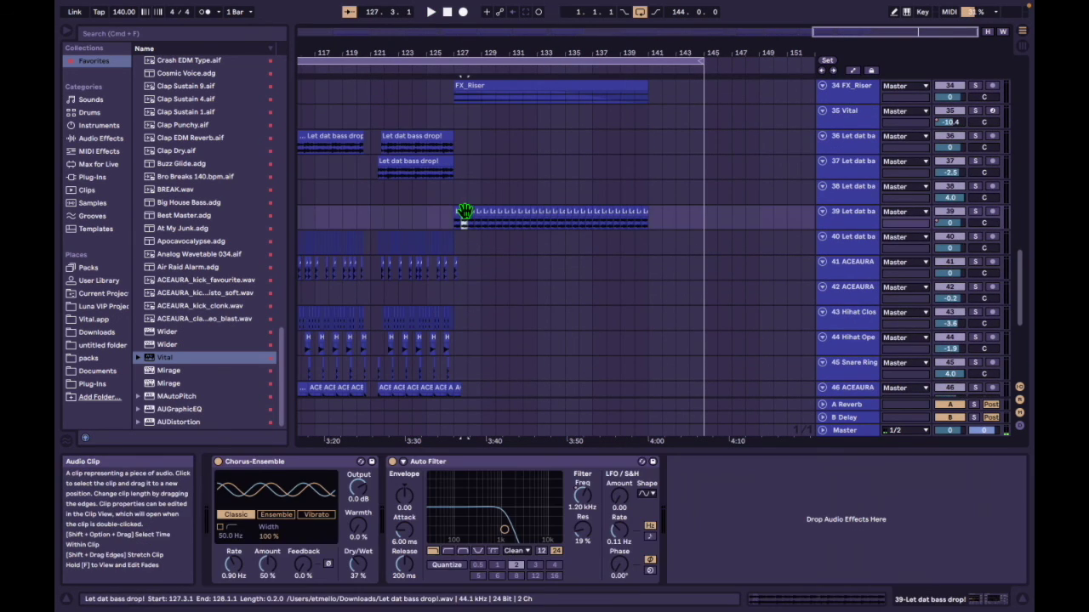
{"action": "left_click", "coordinate": [978, 212]}
{"action": "key", "text": "space"}
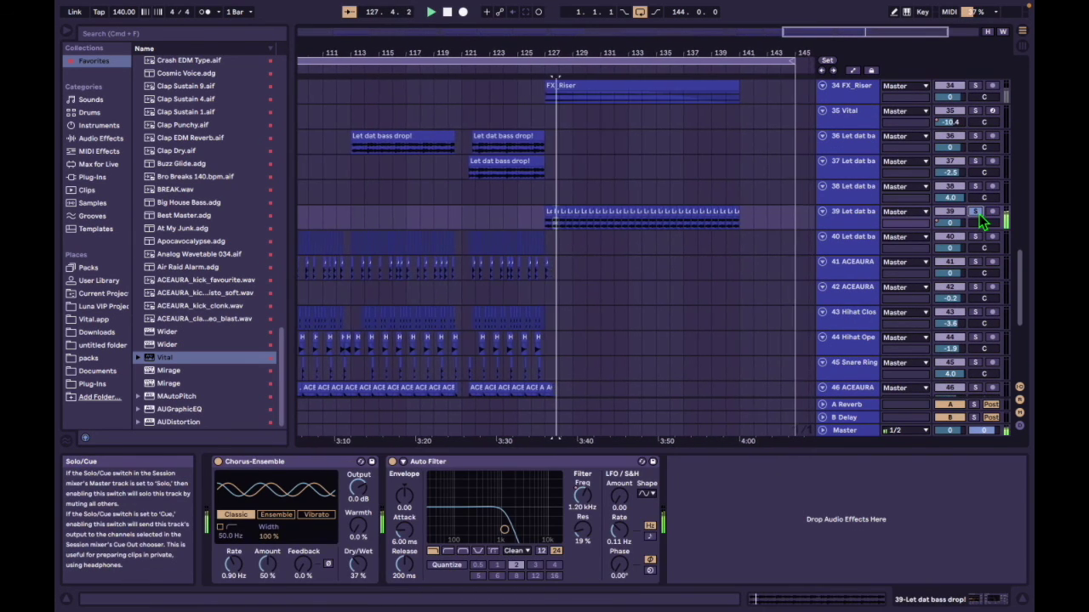
Step: Play Vital track 25 soloed from 129.1.1, and unsolo it to hear the full mix
{"action": "scroll", "coordinate": [703, 205], "scroll_direction": "up", "scroll_amount": 8}
{"action": "left_click", "coordinate": [559, 249]}
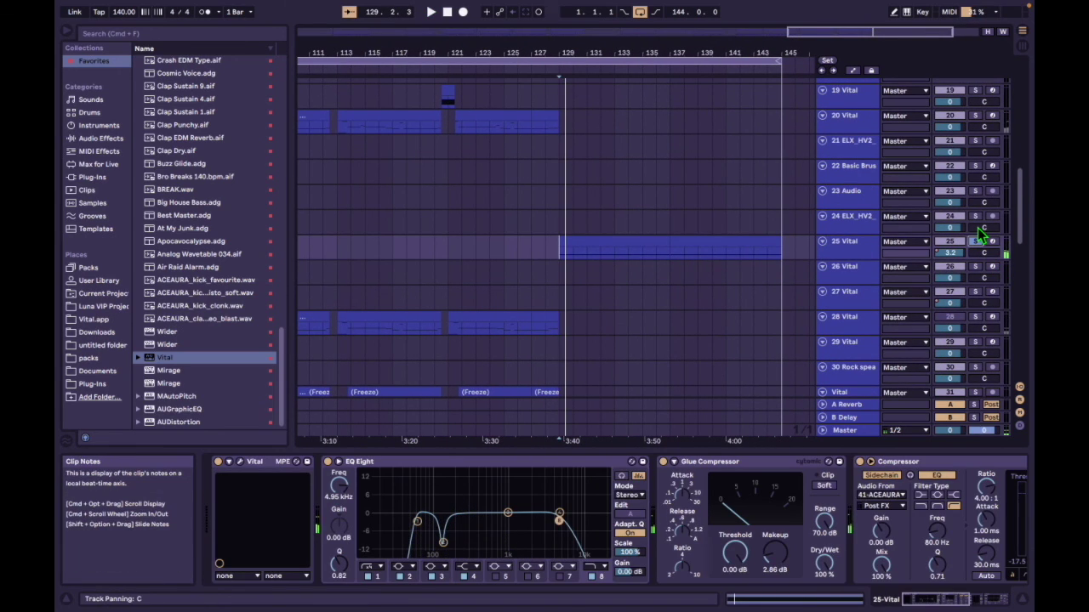
{"action": "scroll", "coordinate": [976, 236], "scroll_direction": "down", "scroll_amount": 1}
{"action": "left_click", "coordinate": [975, 237]}
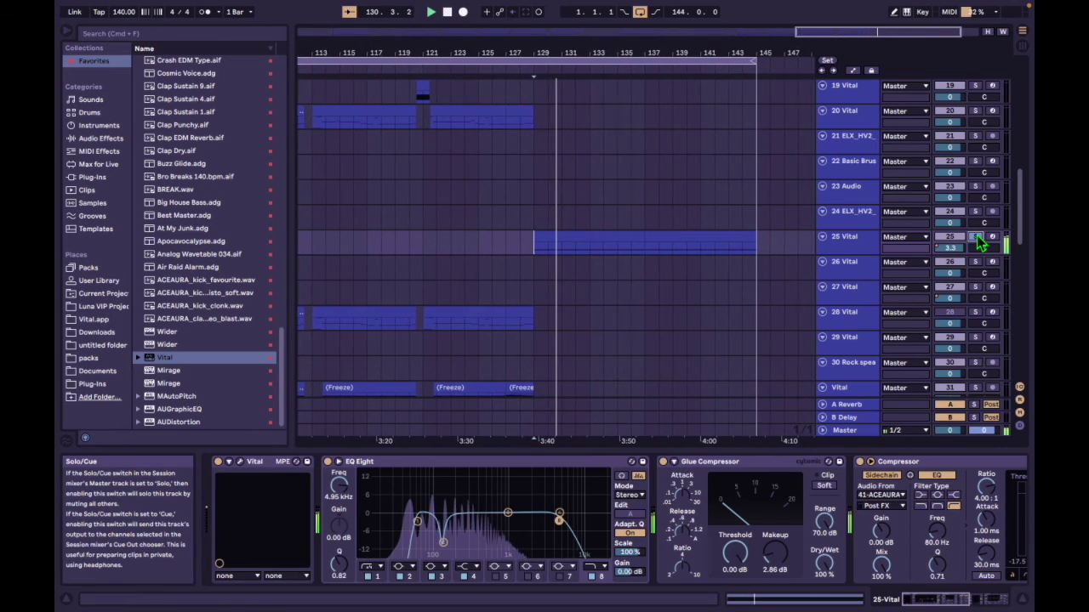
{"action": "left_click", "coordinate": [977, 237]}
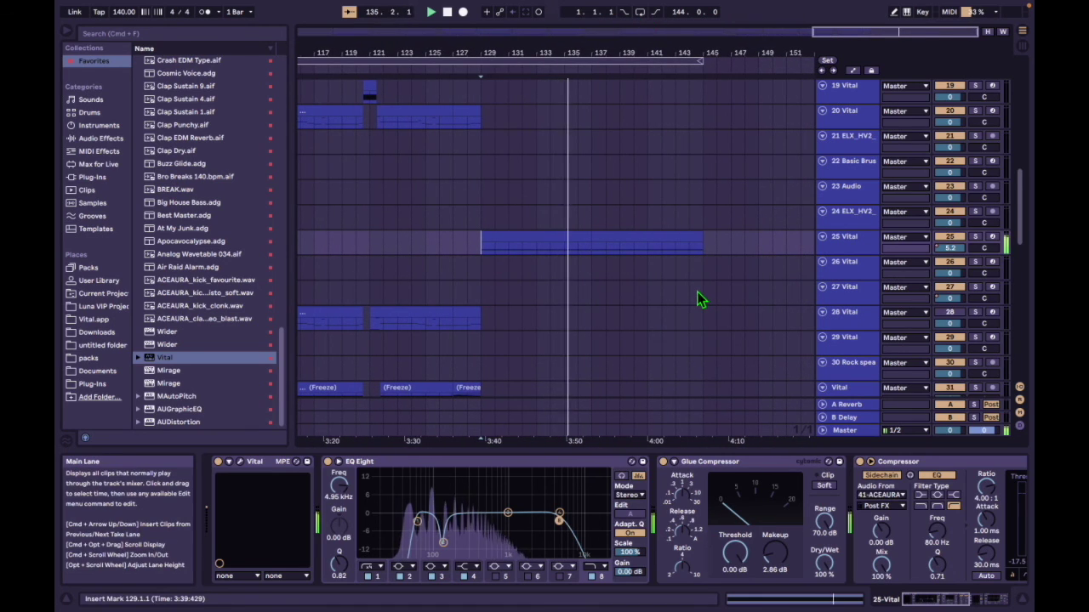
Step: Look through all tracks during the outro playback and check the Track Volume automation of Vital track 25
{"action": "scroll", "coordinate": [696, 297], "scroll_direction": "down", "scroll_amount": 8}
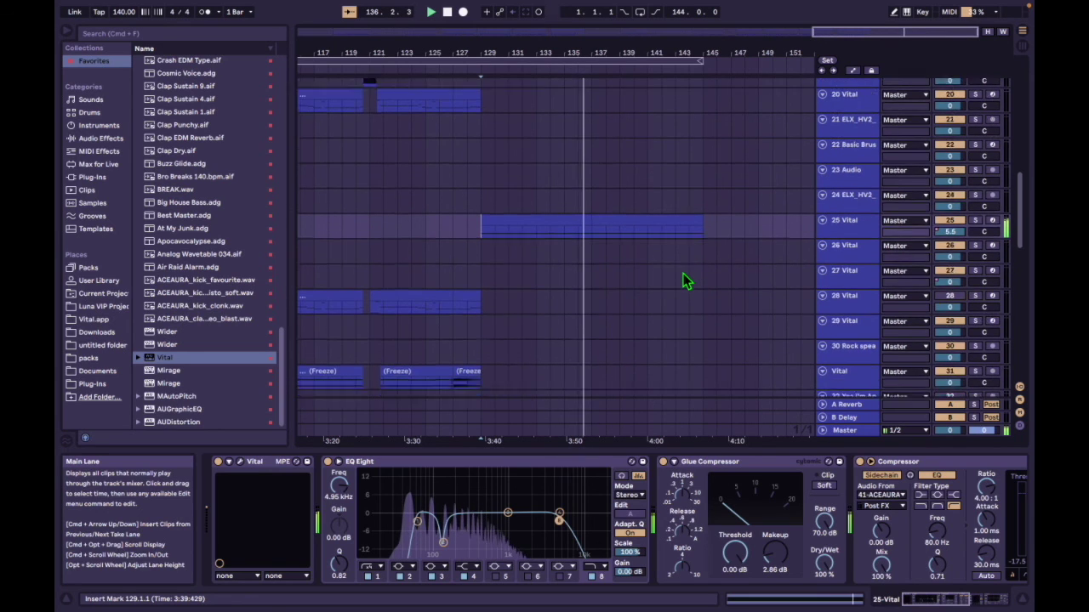
{"action": "scroll", "coordinate": [683, 273], "scroll_direction": "up", "scroll_amount": 15}
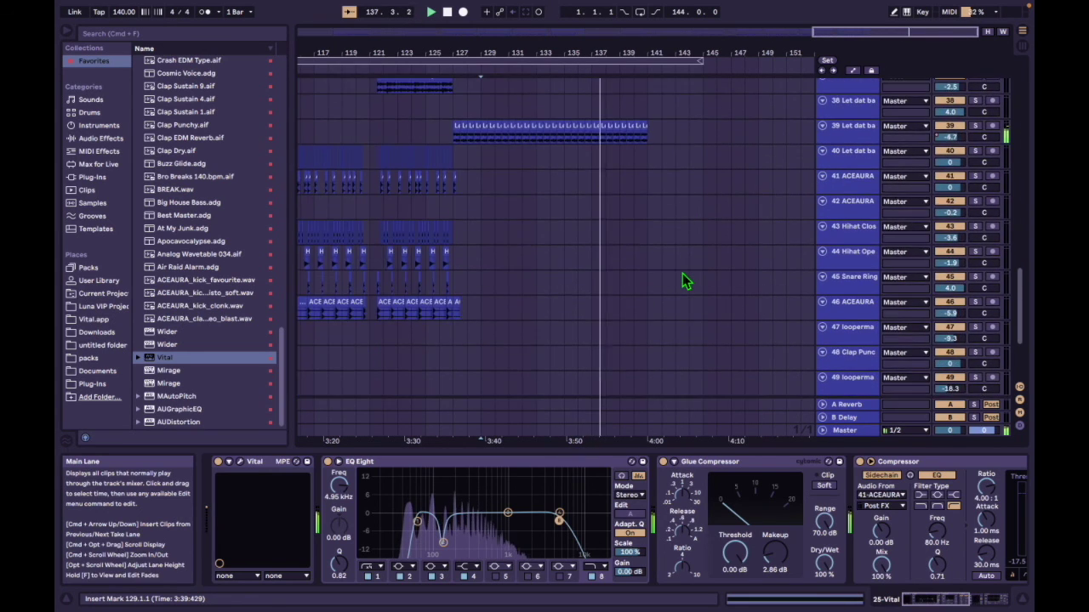
{"action": "scroll", "coordinate": [687, 285], "scroll_direction": "up", "scroll_amount": 5}
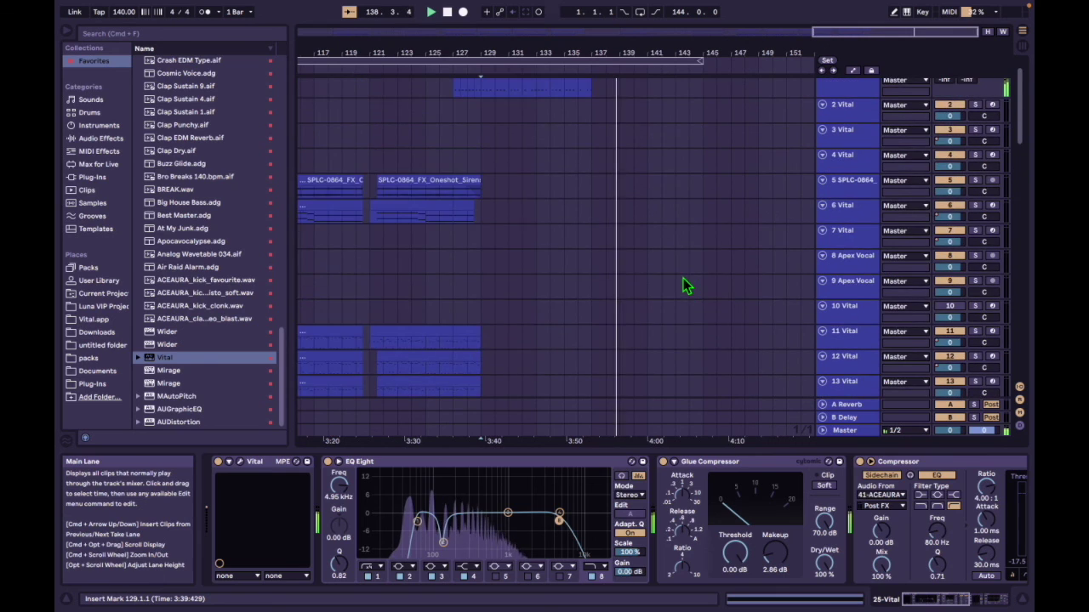
{"action": "scroll", "coordinate": [687, 286], "scroll_direction": "down", "scroll_amount": 6}
{"action": "scroll", "coordinate": [688, 286], "scroll_direction": "down", "scroll_amount": 5}
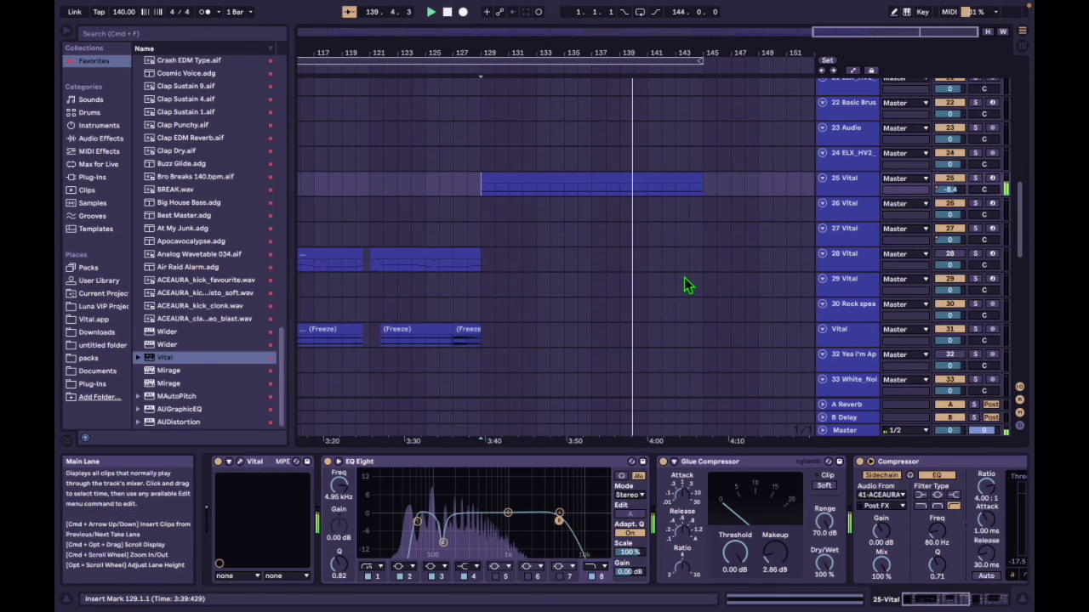
{"action": "key", "text": "a"}
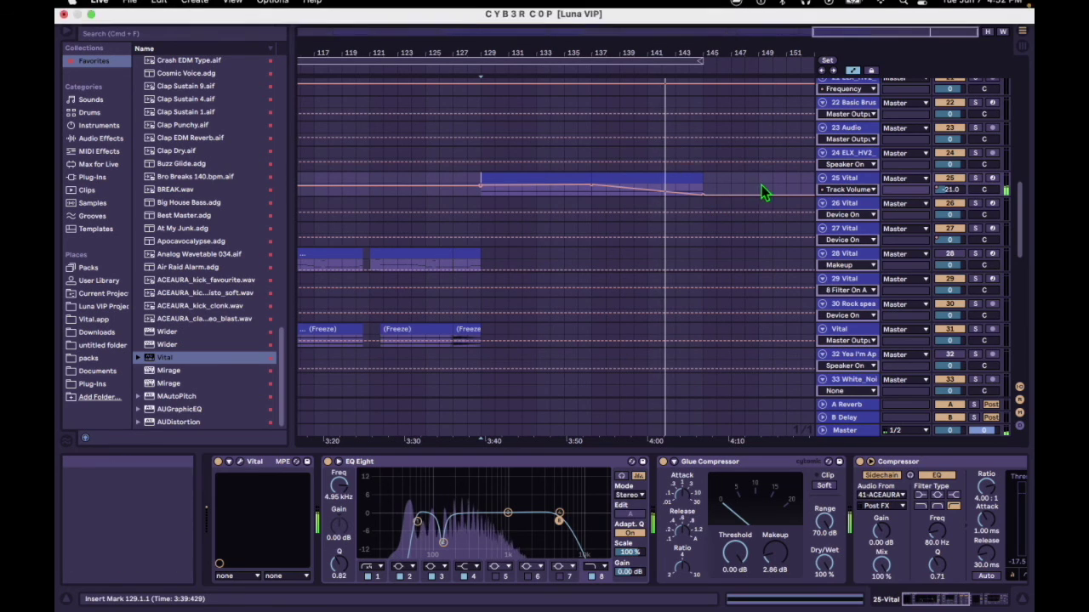
{"action": "key", "text": "a"}
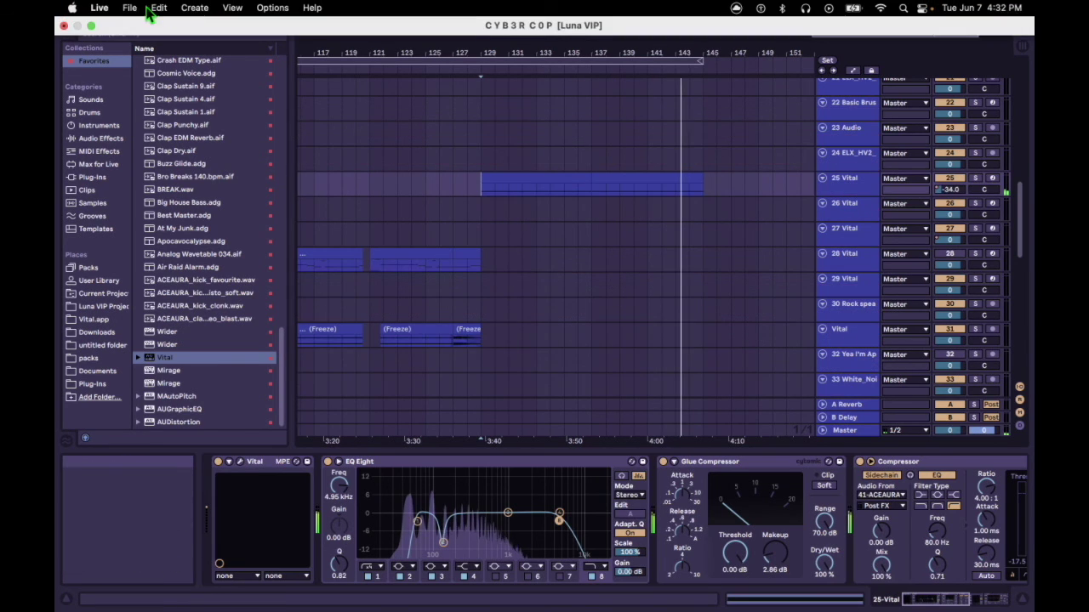
Step: Save the current Live Set
{"action": "left_click", "coordinate": [130, 8]}
{"action": "left_click", "coordinate": [252, 136]}
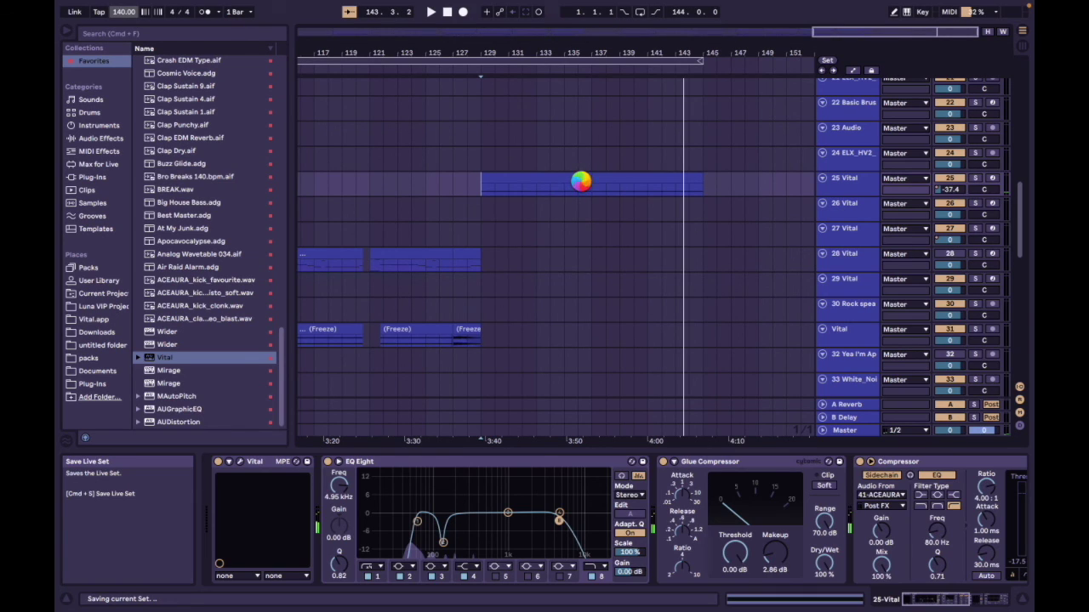
{"action": "left_click", "coordinate": [581, 182]}
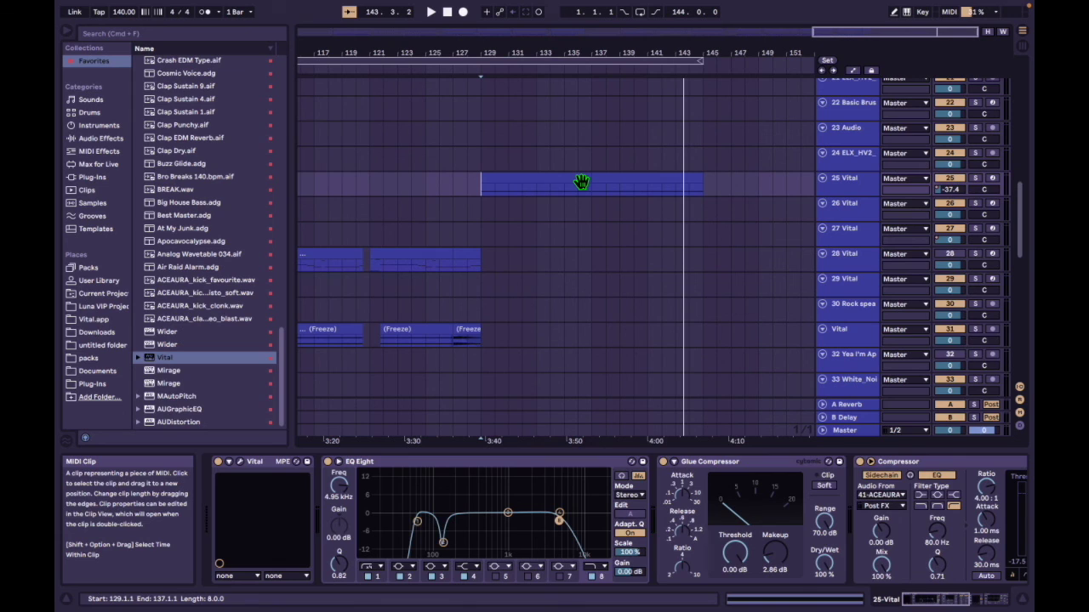
Step: Show the entire arrangement, look over its tracks, and place the insert marker at 9.1.1 on Vital track 7
{"action": "left_click_drag", "start_coordinate": [637, 32], "coordinate": [638, 51]}
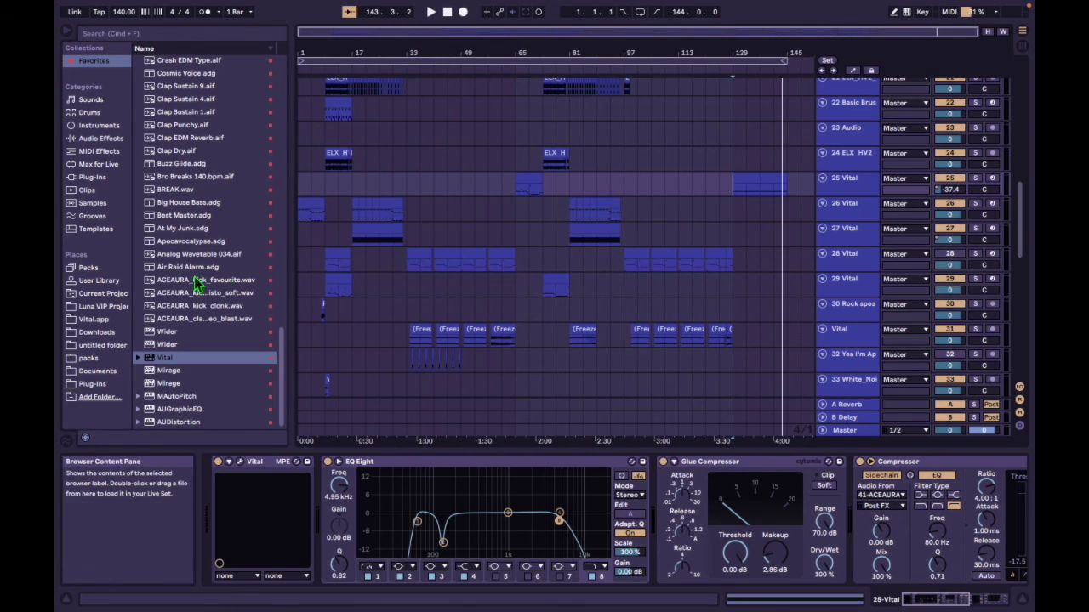
{"action": "scroll", "coordinate": [326, 233], "scroll_direction": "down", "scroll_amount": 1}
{"action": "scroll", "coordinate": [326, 233], "scroll_direction": "down", "scroll_amount": 15}
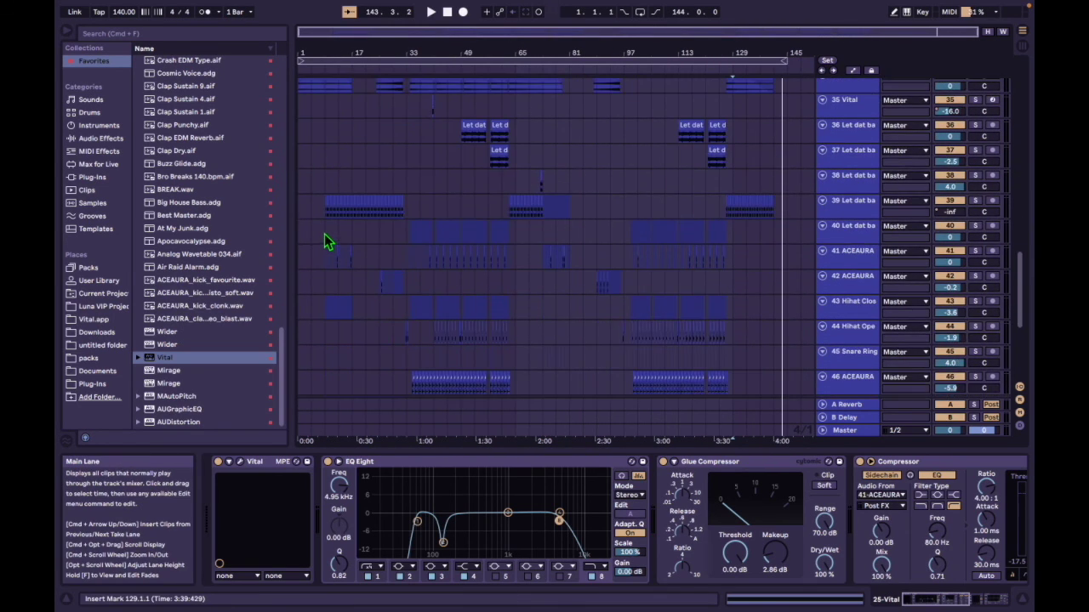
{"action": "left_click", "coordinate": [337, 287]}
{"action": "scroll", "coordinate": [343, 289], "scroll_direction": "up", "scroll_amount": 20}
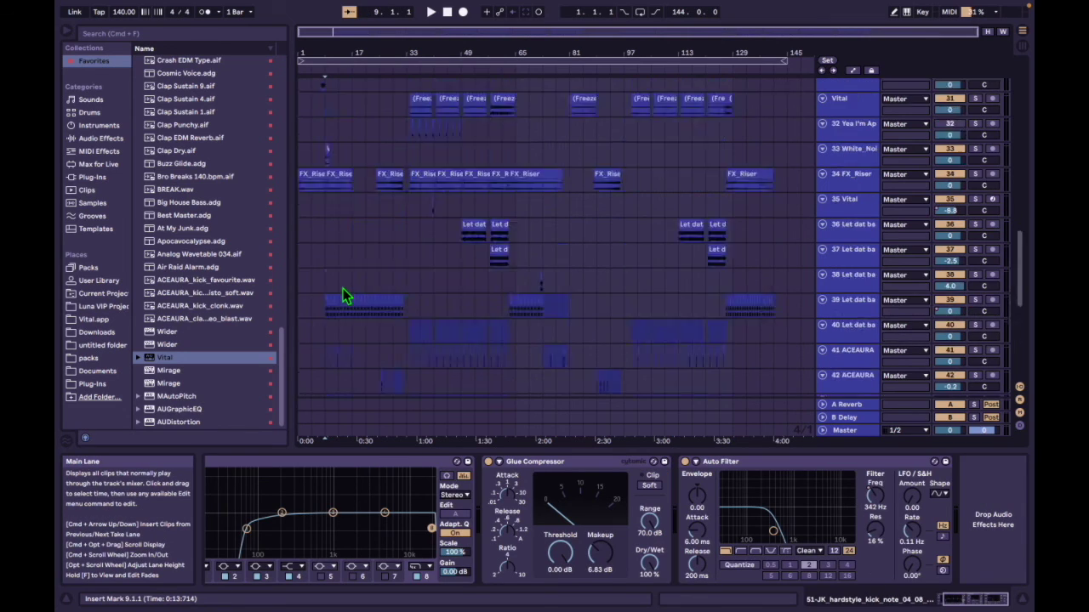
{"action": "left_click", "coordinate": [344, 286]}
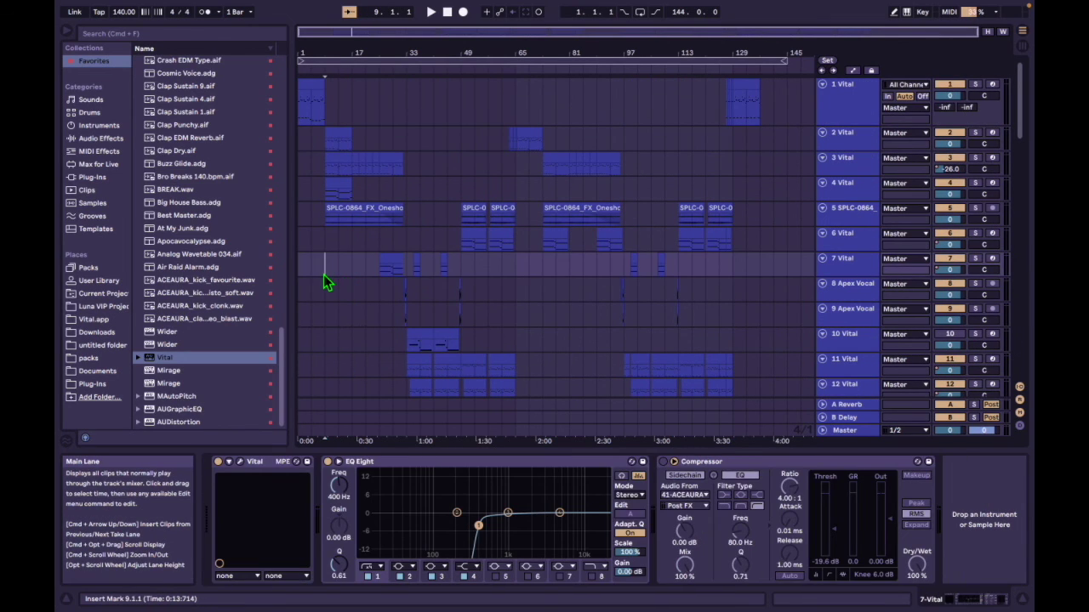